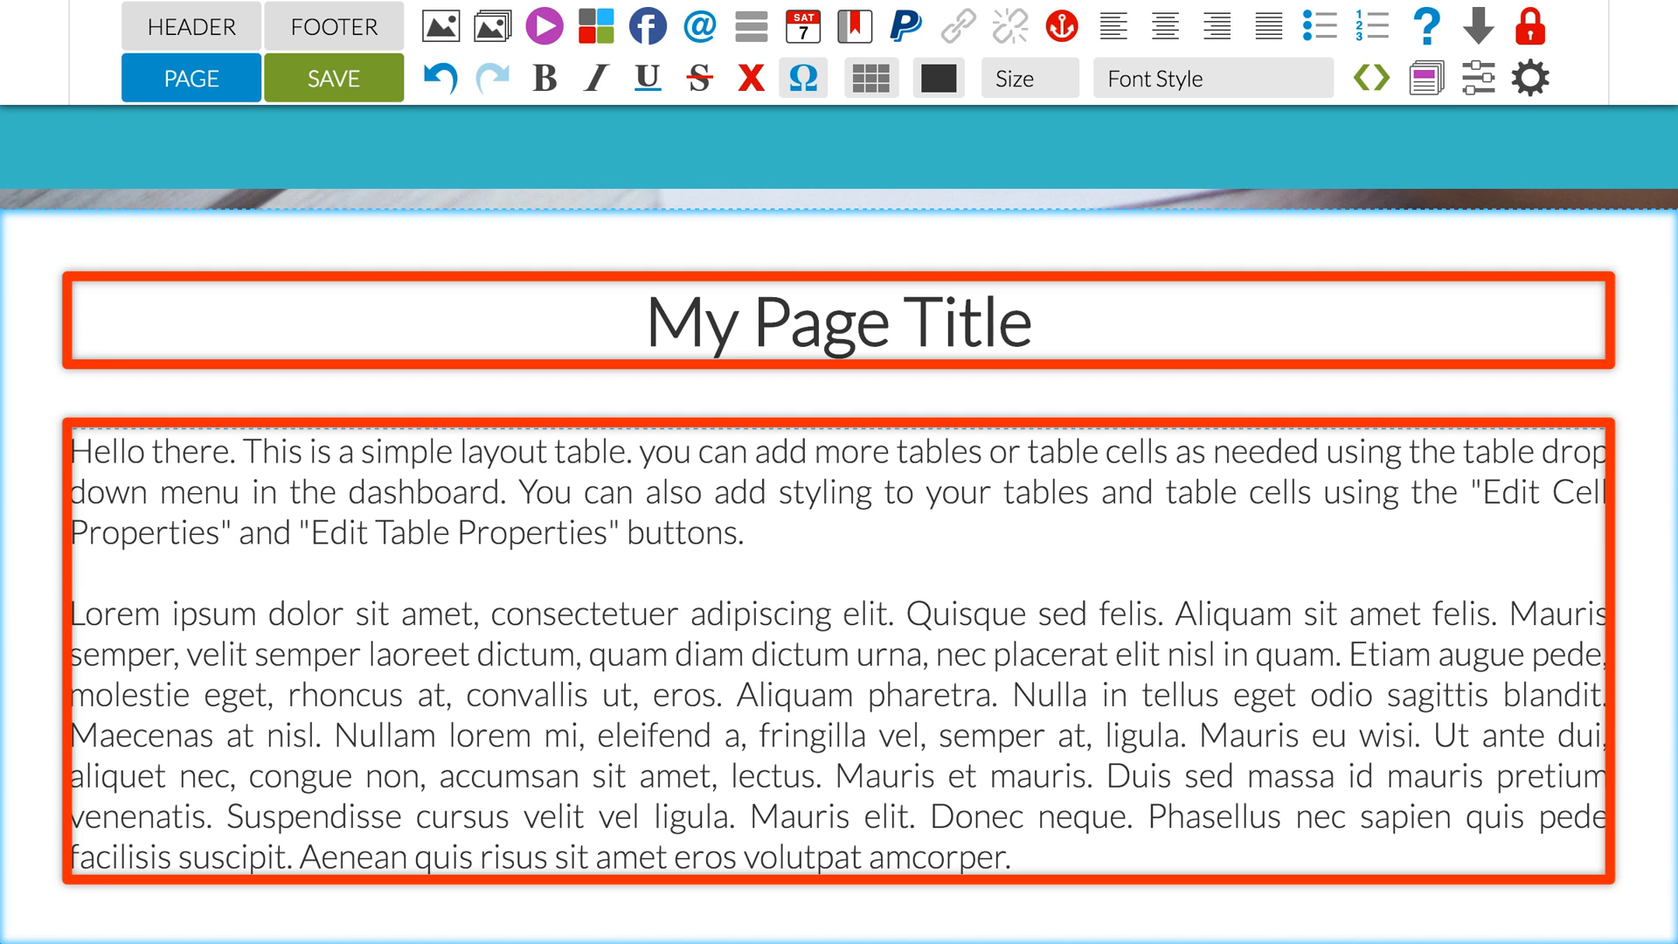
Step: Add "ewger tg" at the end of the Lorem ipsum paragraph and insert a new layout table below the current one
click(1088, 859)
text(ewger tg)
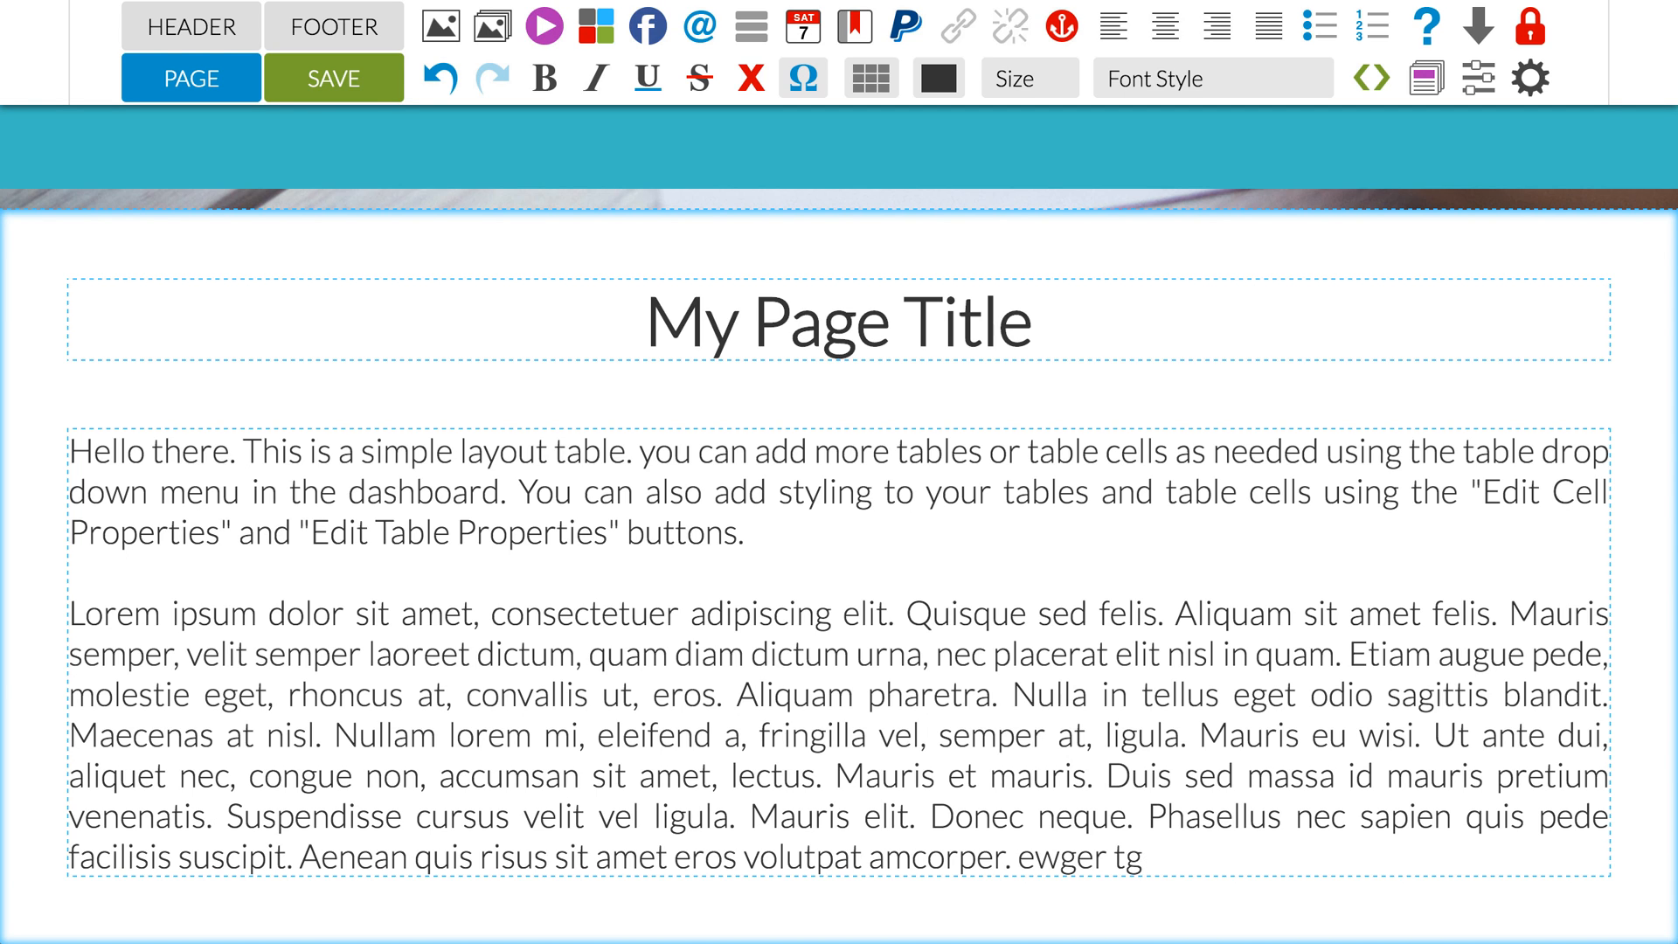
scroll(839, 566, down, 2)
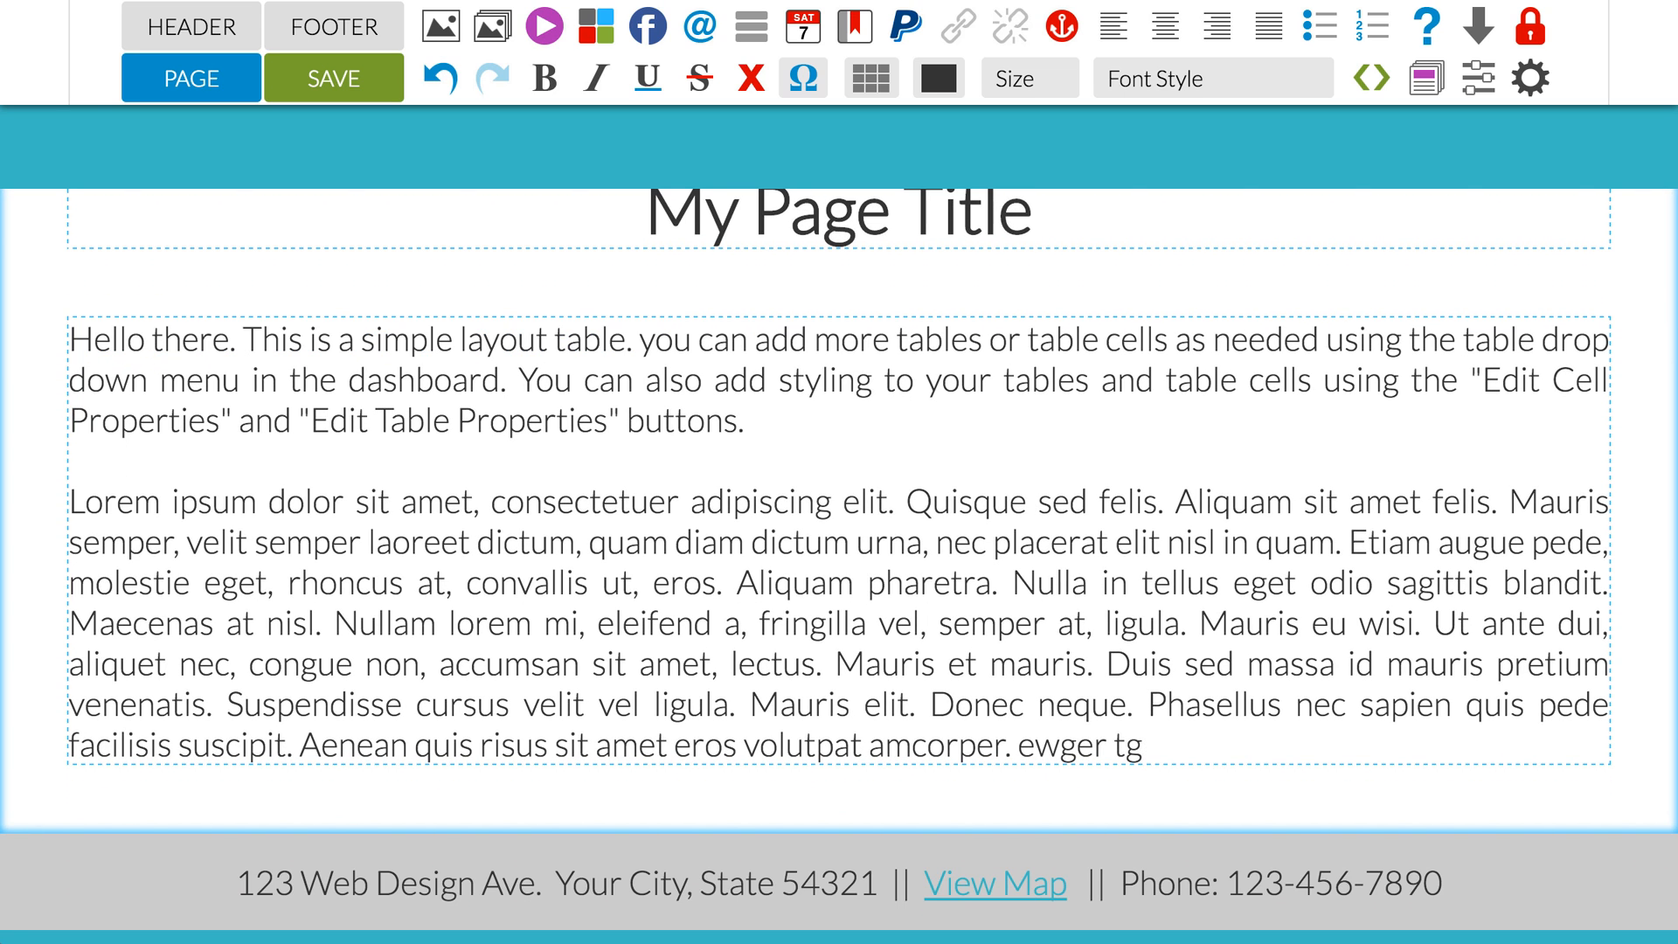
click(872, 78)
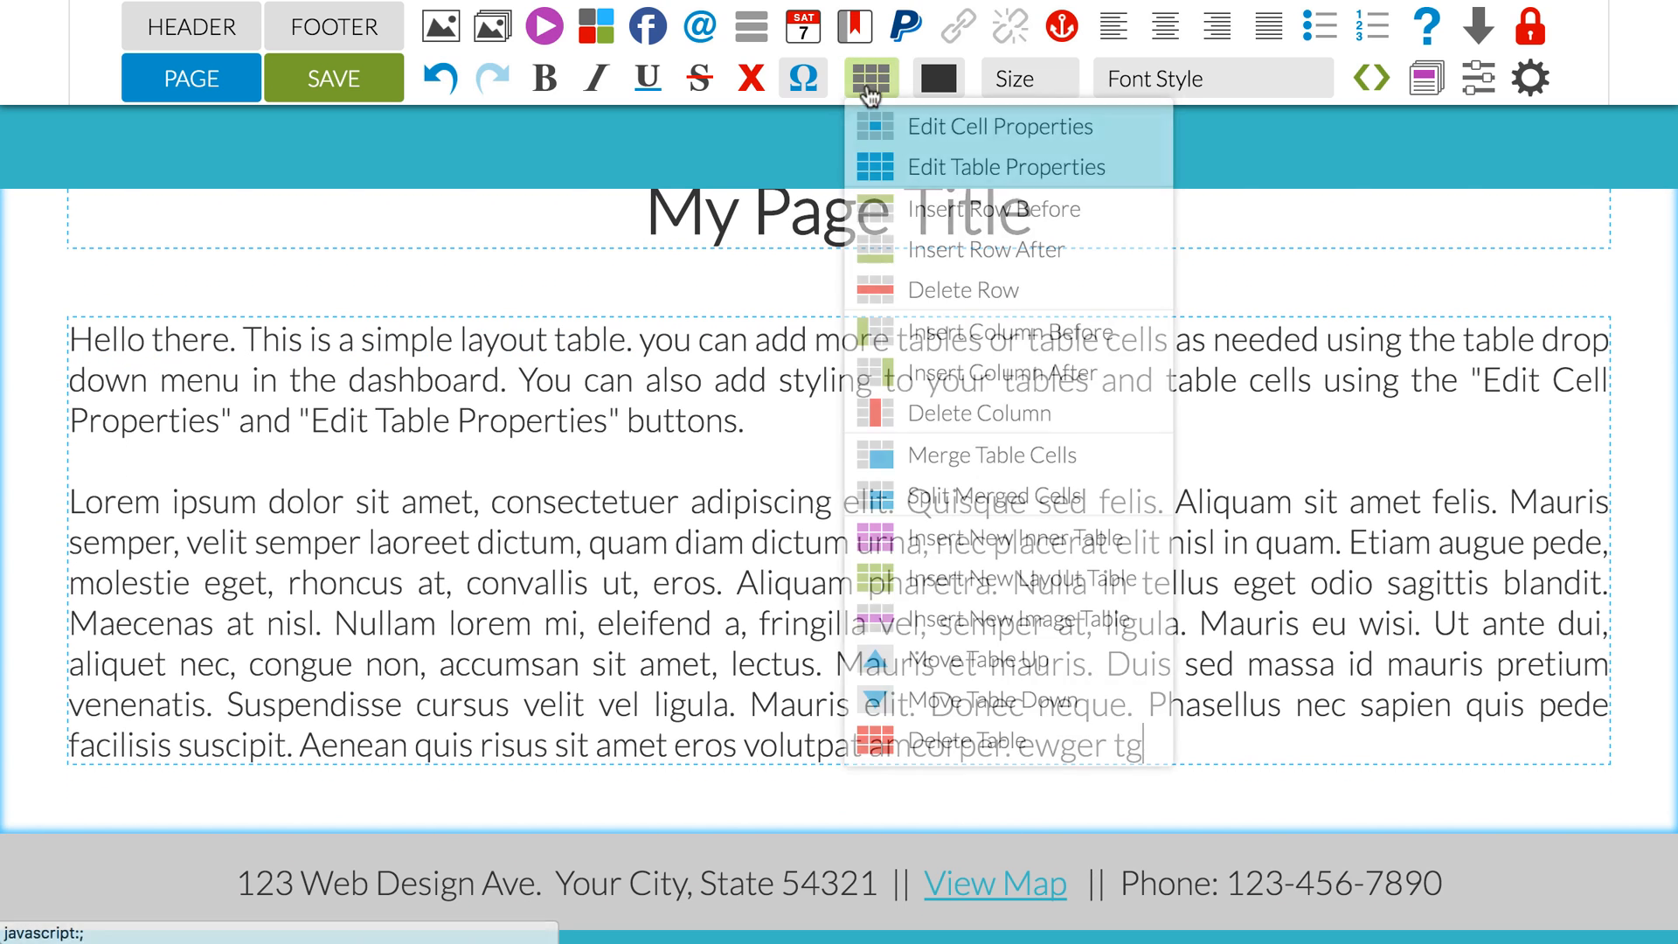
click(943, 584)
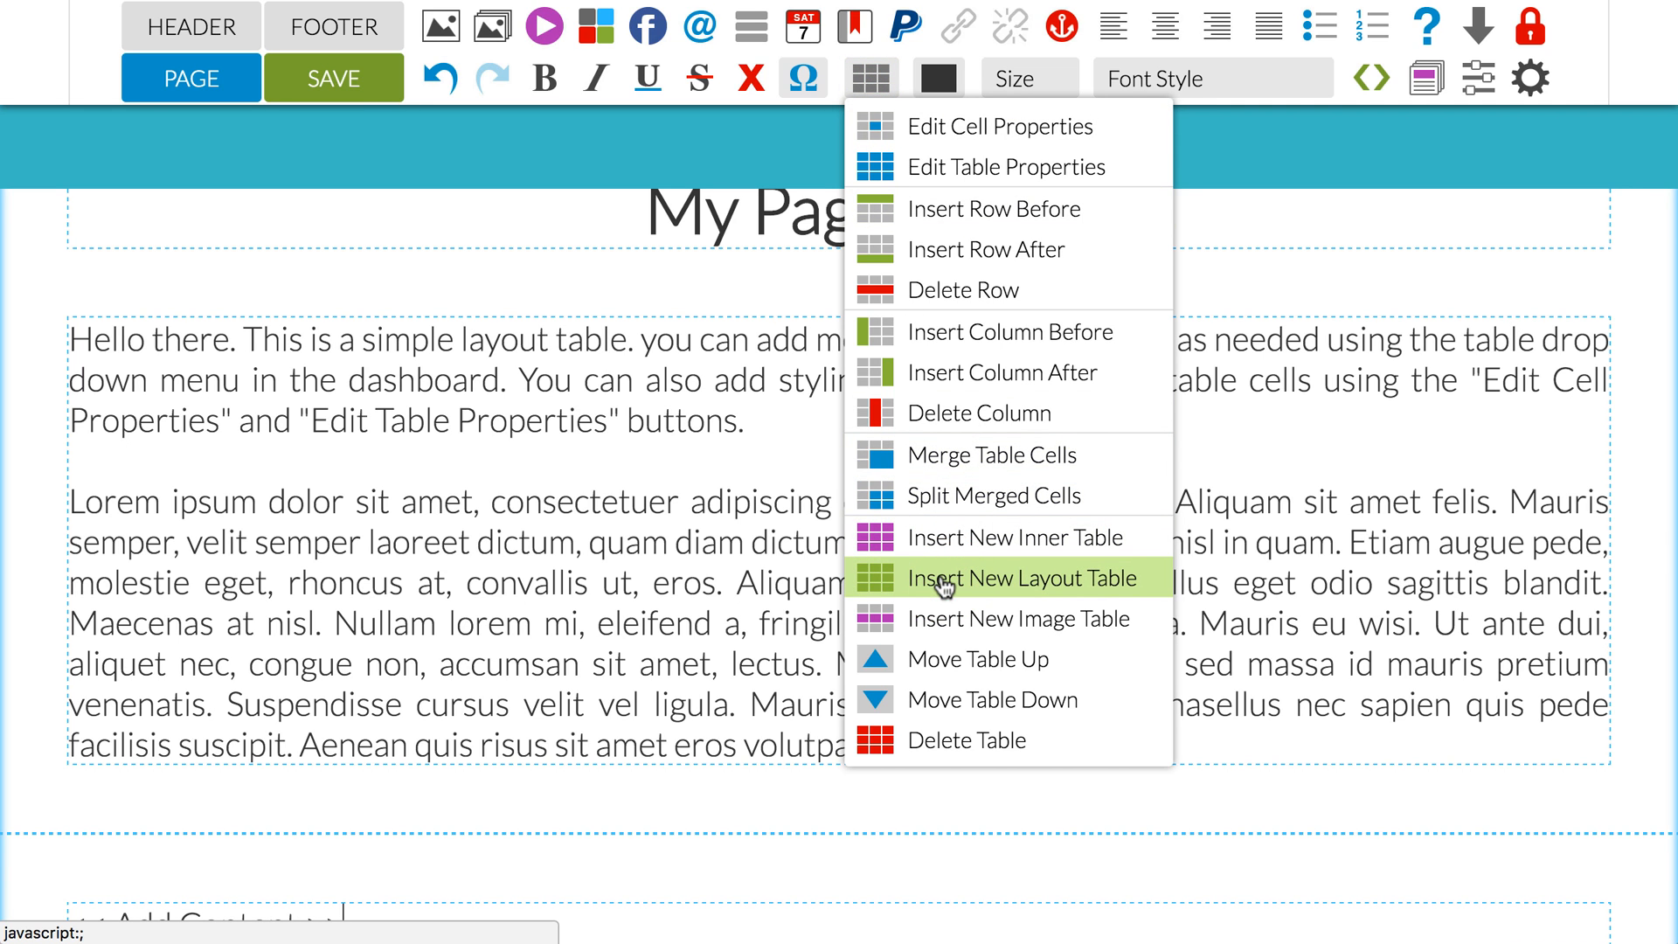
Step: Replace the new layout table's placeholder text with a copy of the full Lorem ipsum paragraph
scroll(586, 575, down, 3)
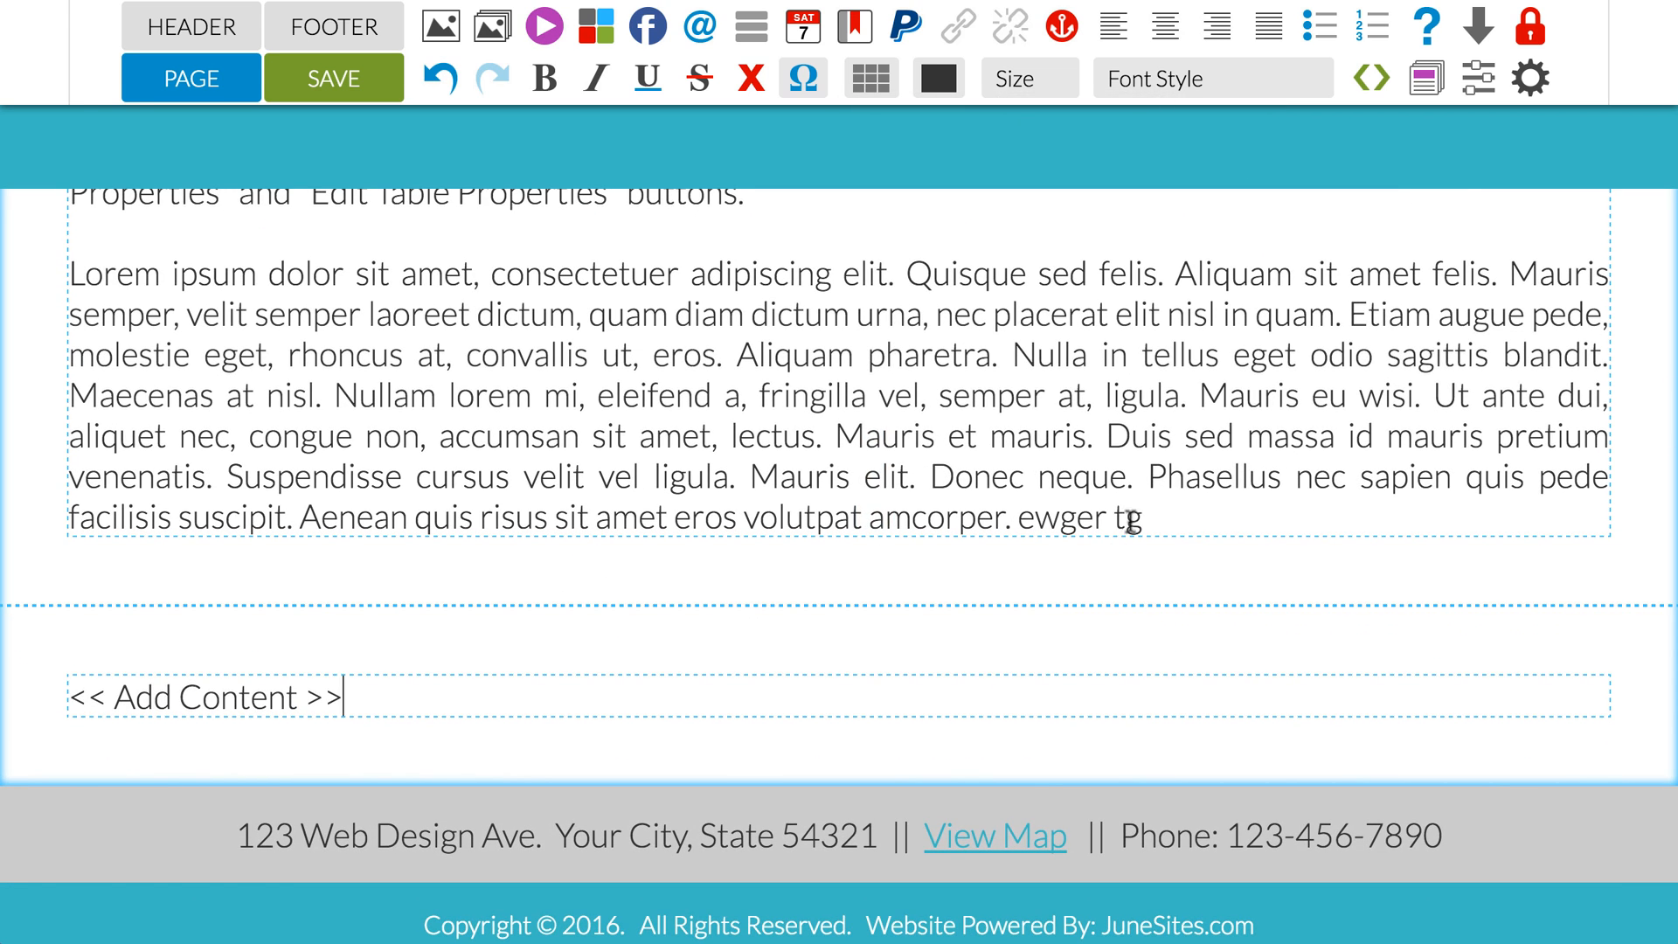
drag(1142, 515, 76, 275)
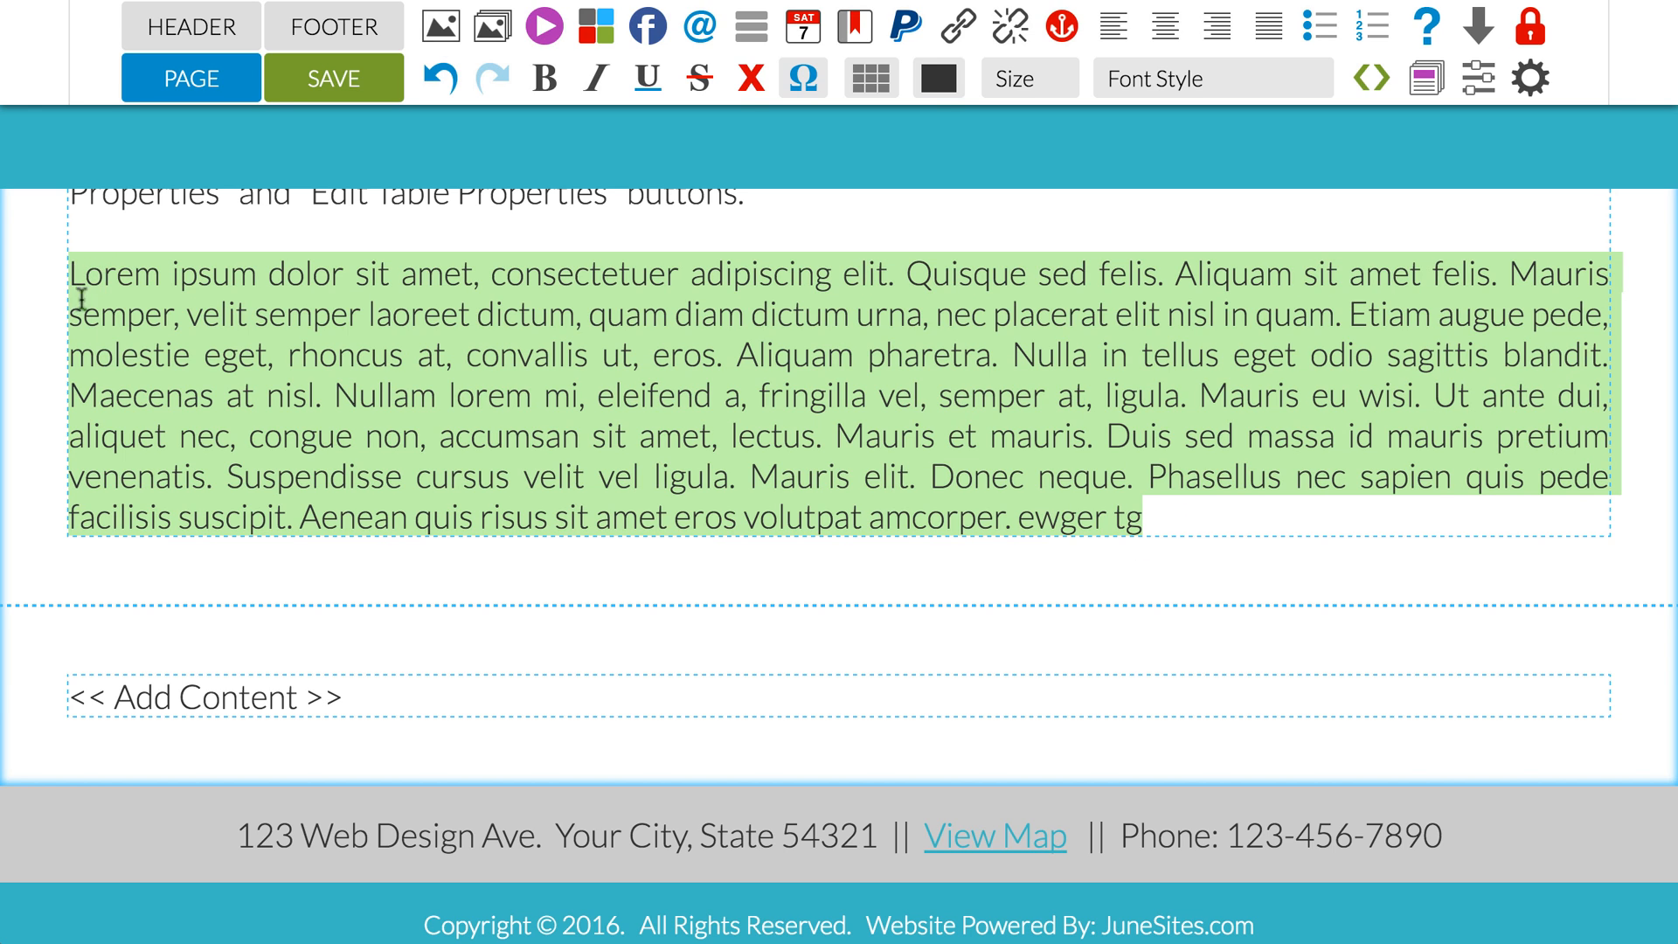
drag(376, 697, 85, 696)
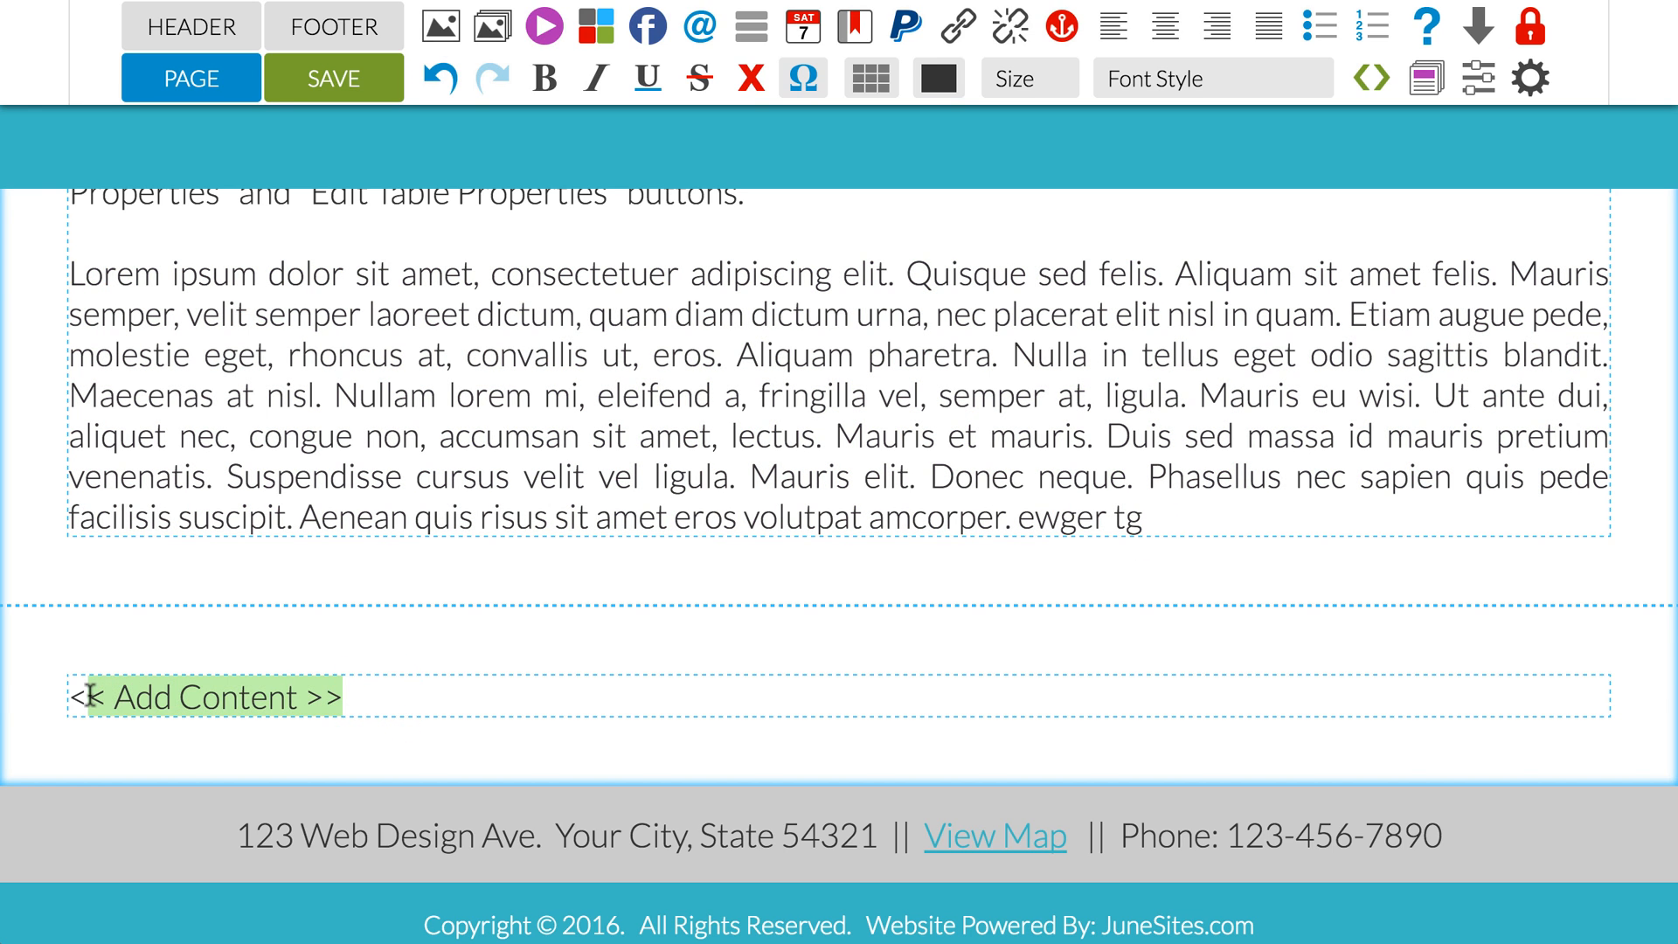
key(BackSpace)
key(BackSpace)
text(Lorem ipsum dolor sit amet, consectetuer adipiscing elit. Quisque sed felis. Aliquam sit amet felis. Mauris semper, velit semper laoreet dictum, quam diam dictum urna, nec placerat elit nisl in quam. Etiam augue pede, molestie eget, rhoncus at, convallis ut, eros. Aliquam pharetra. Nulla in tellus eget odio sagittis blandit. Maecenas at nisl. Nullam lorem mi, eleifend a, fringilla vel, semper at, ligula. Mauris eu wisi. Ut ante dui, aliquet nec, congue non, accumsan sit amet, lectus. Mauris et mauris. Duis sed massa id mauris pretium venenatis. Suspendisse cursus velit vel ligula. Mauris elit. Donec neque. Phasellus nec sapien quis pede facilisis suscipit. Aenean quis risus sit amet eros volutpat amcorper. ewger tg)
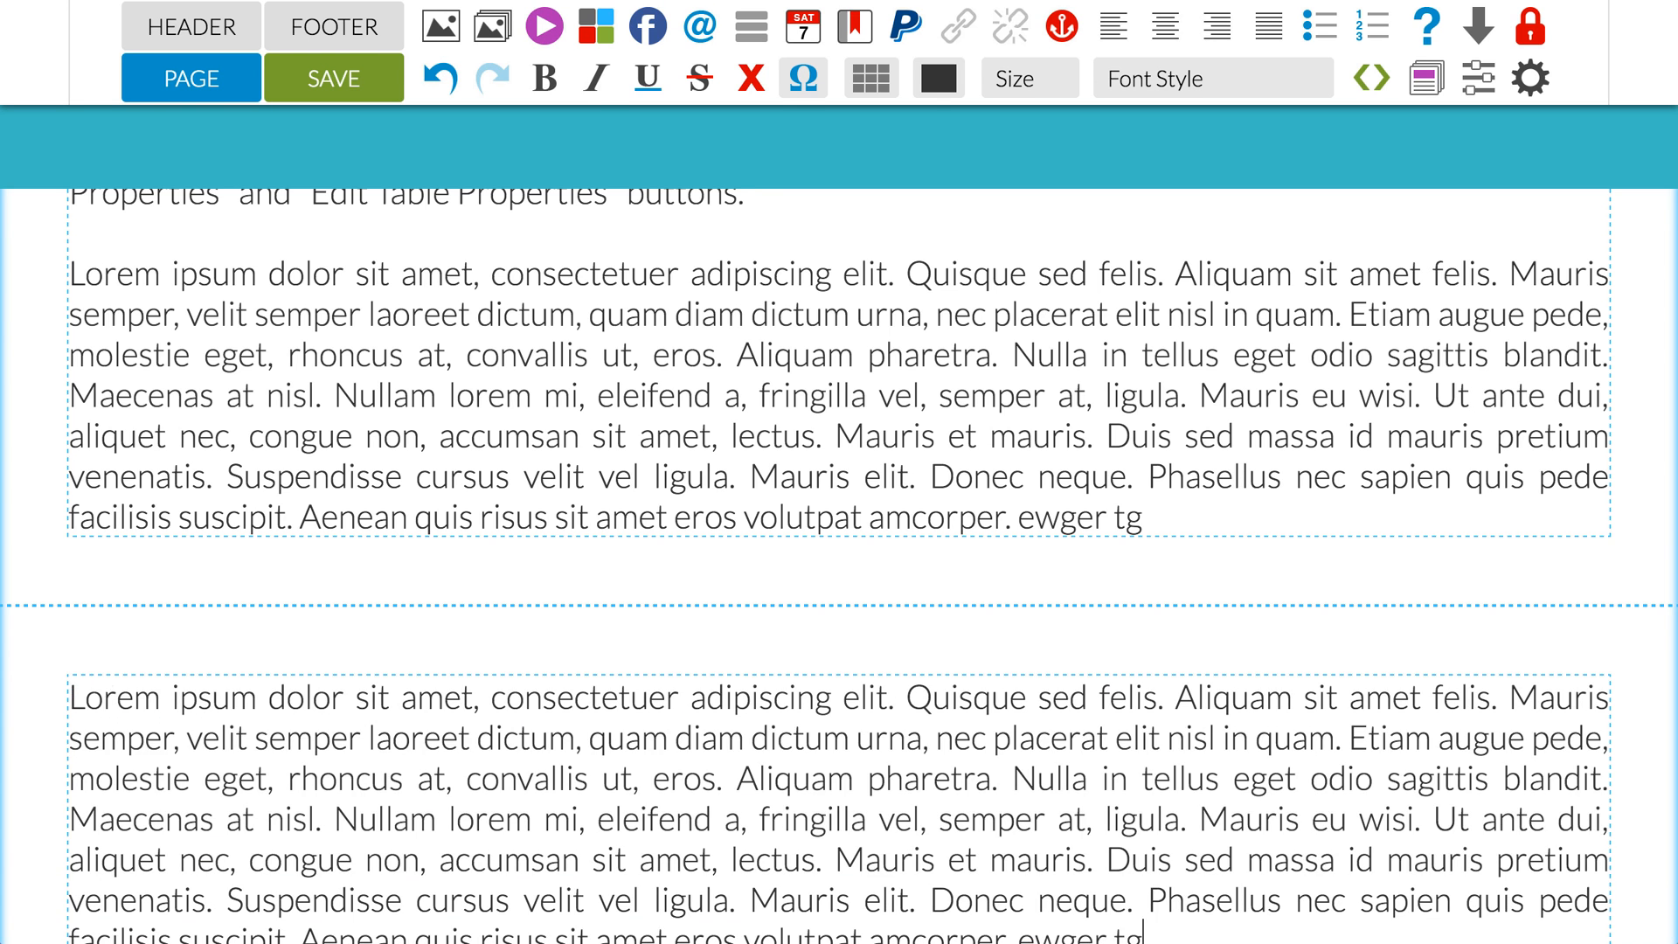
Step: Open the table properties of the new layout table containing the copied paragraph
scroll(839, 559, down, 2)
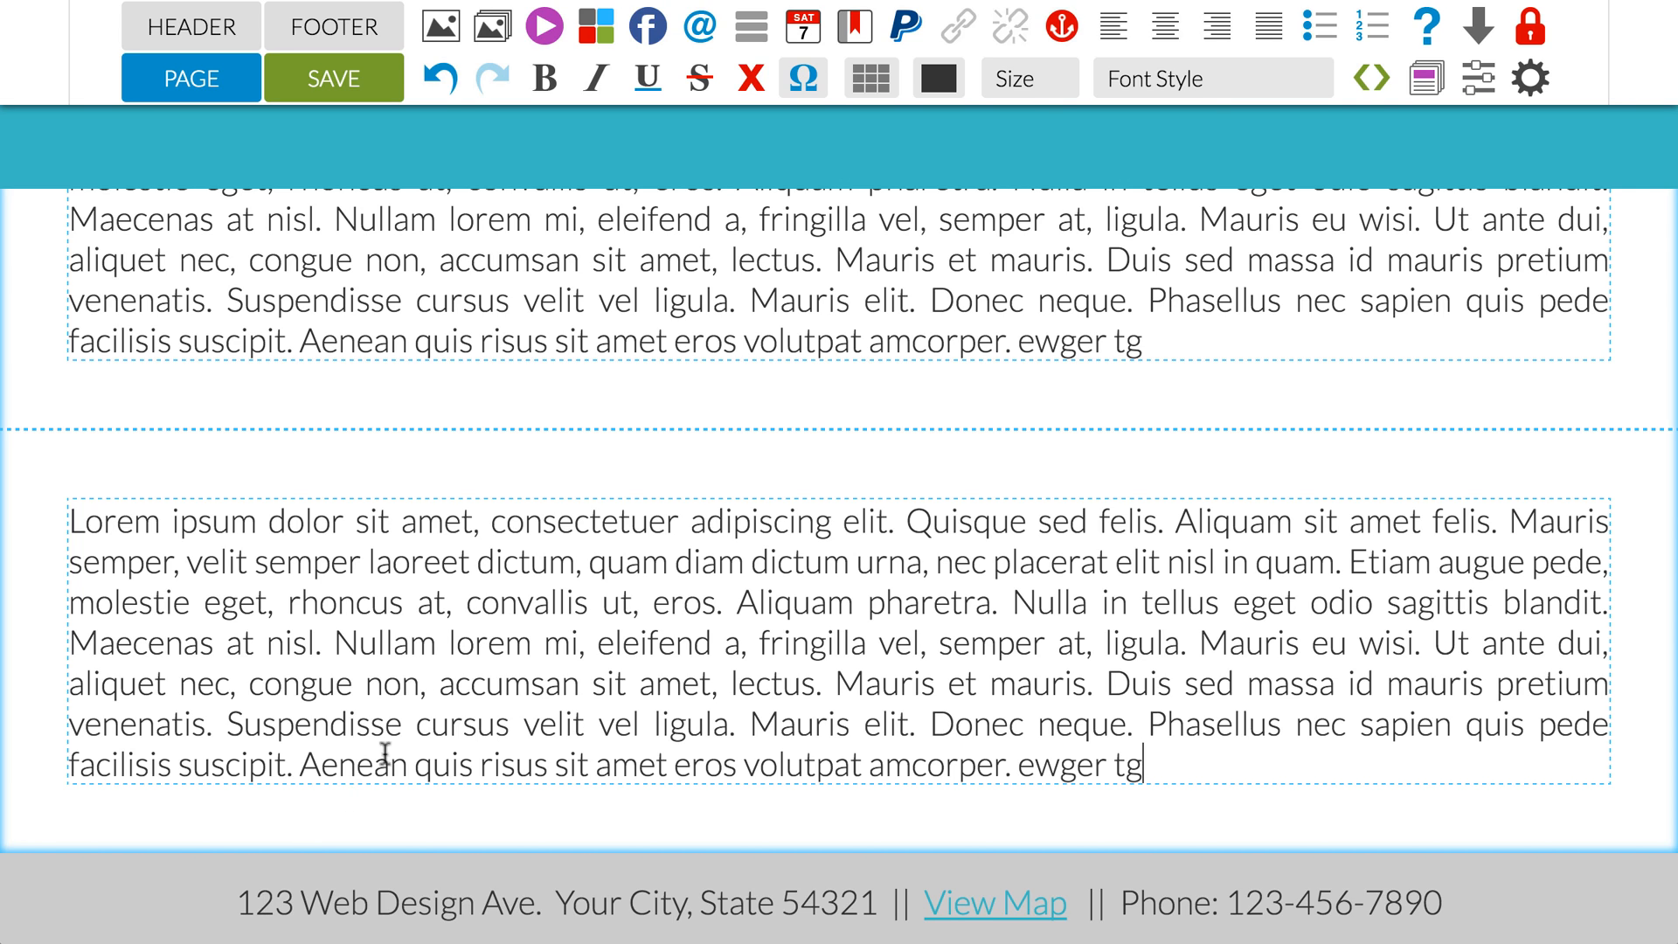
click(434, 681)
click(871, 78)
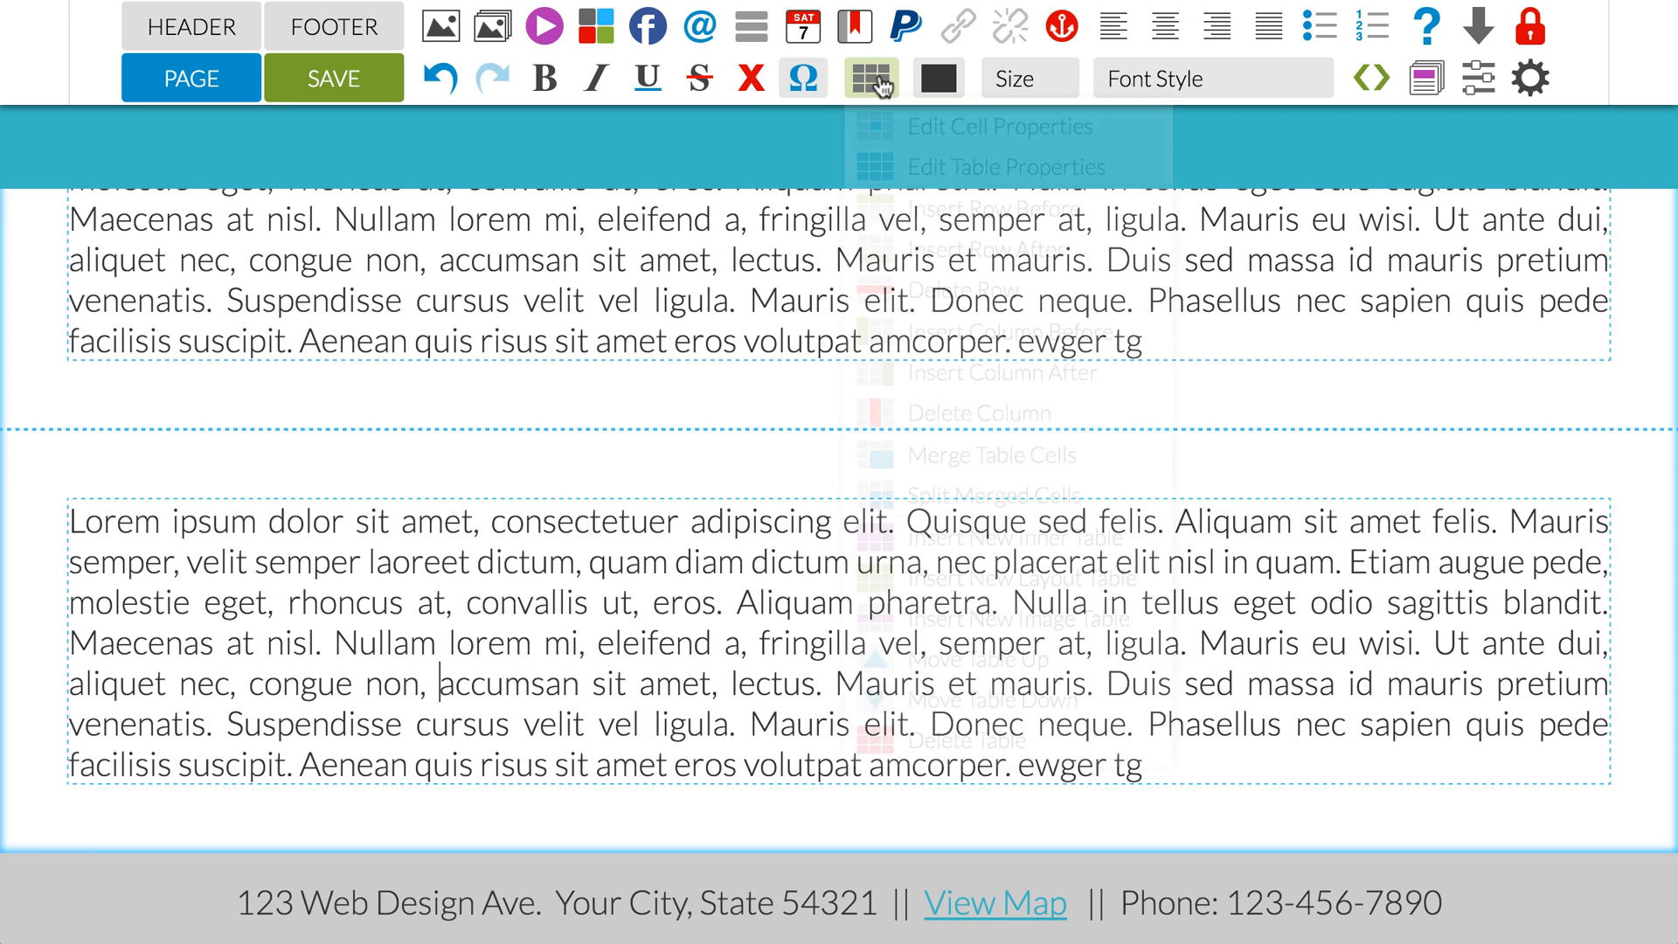
click(931, 171)
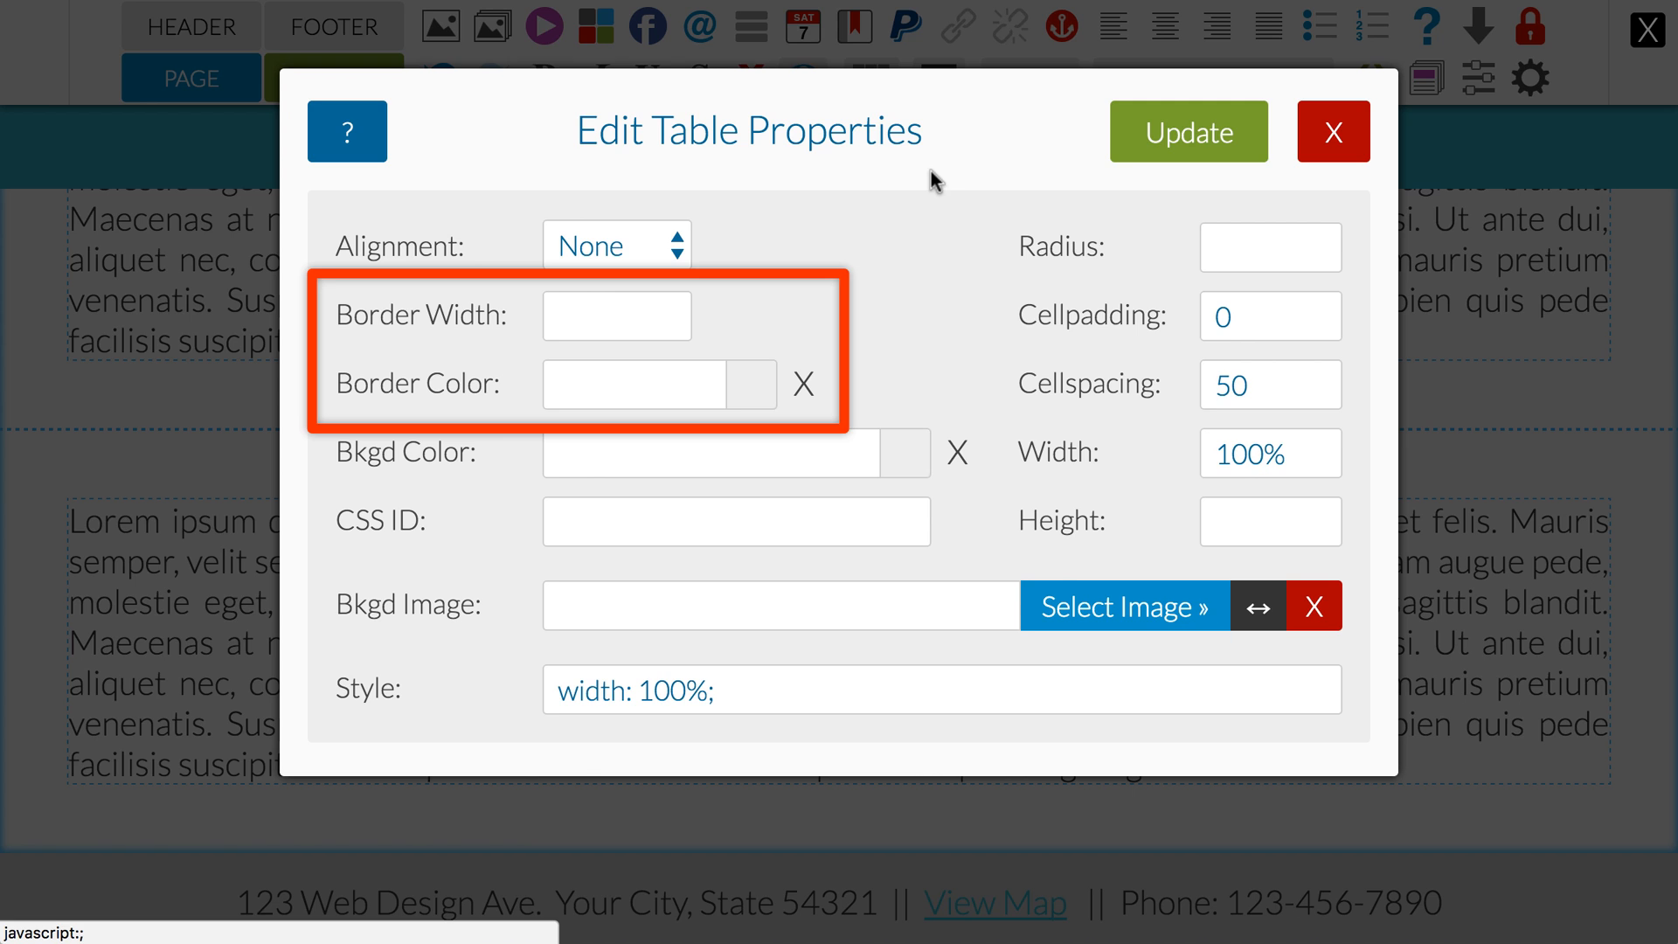
Step: Try a red #CE2A2A border on the table and clear it again
click(750, 395)
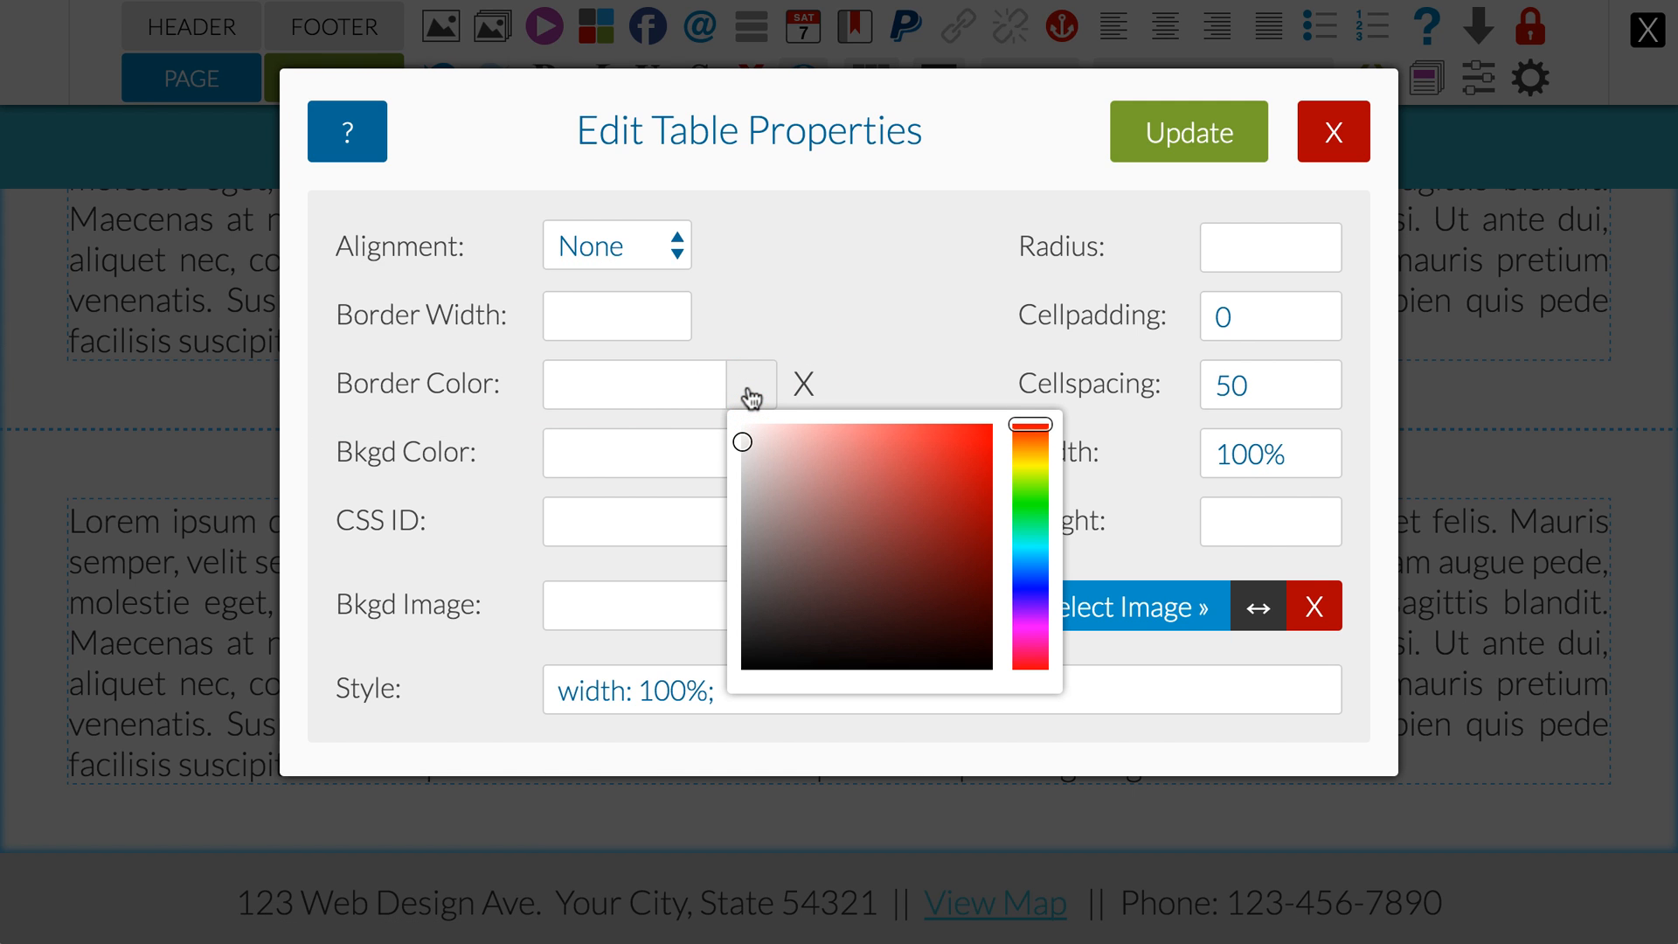
click(940, 472)
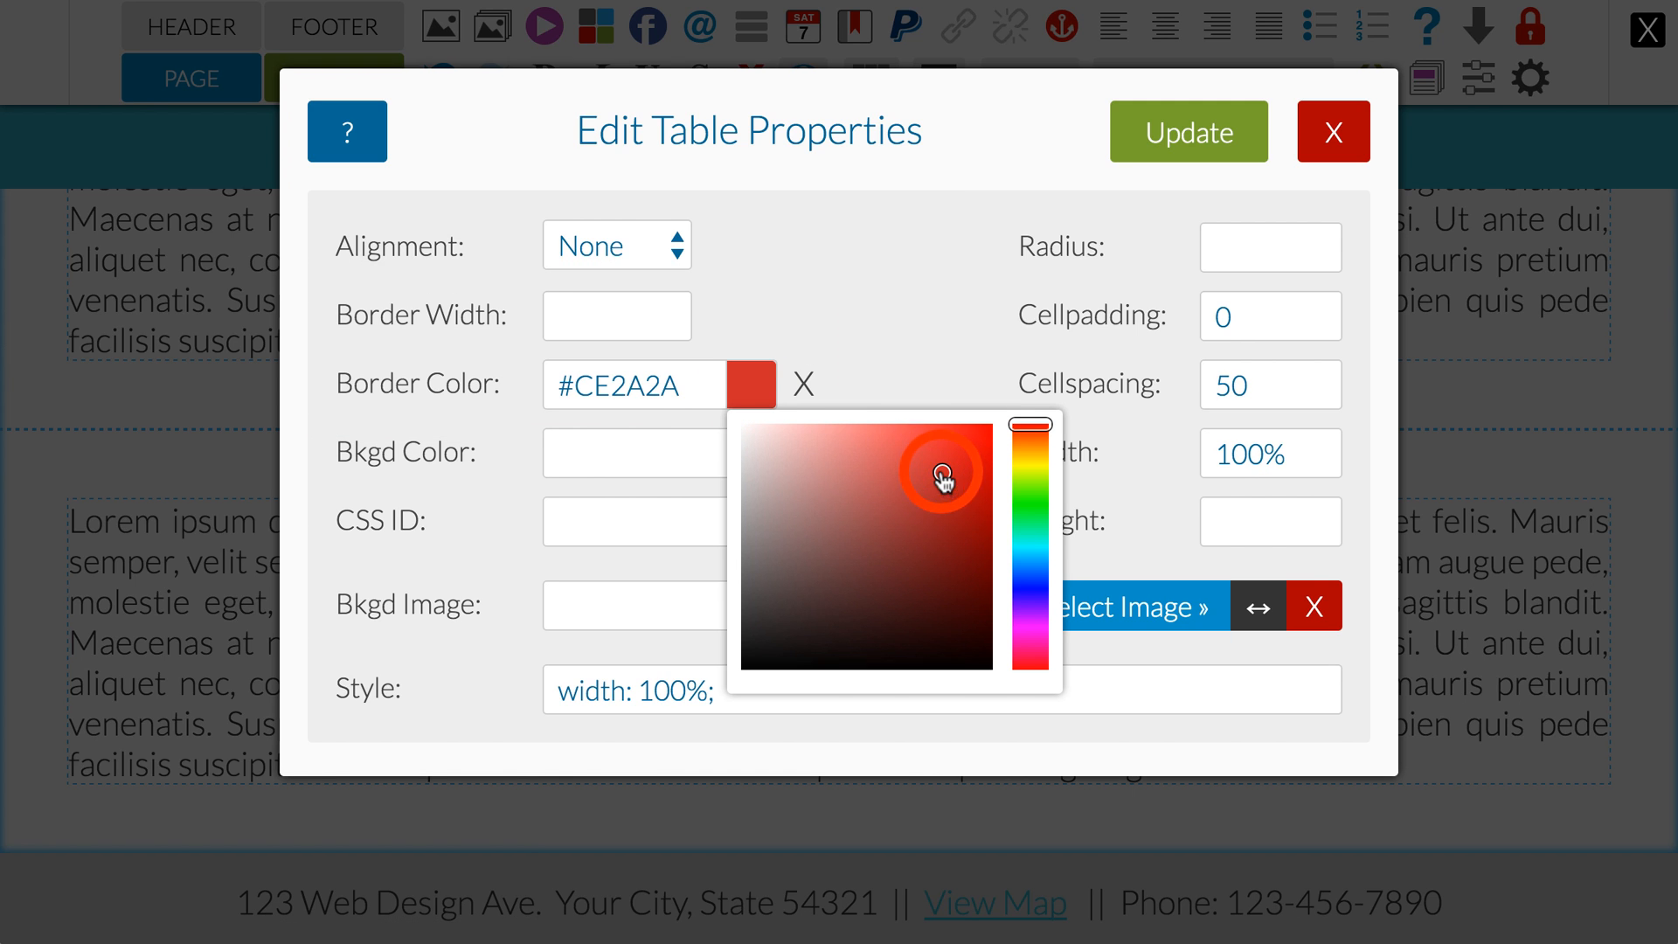
click(754, 326)
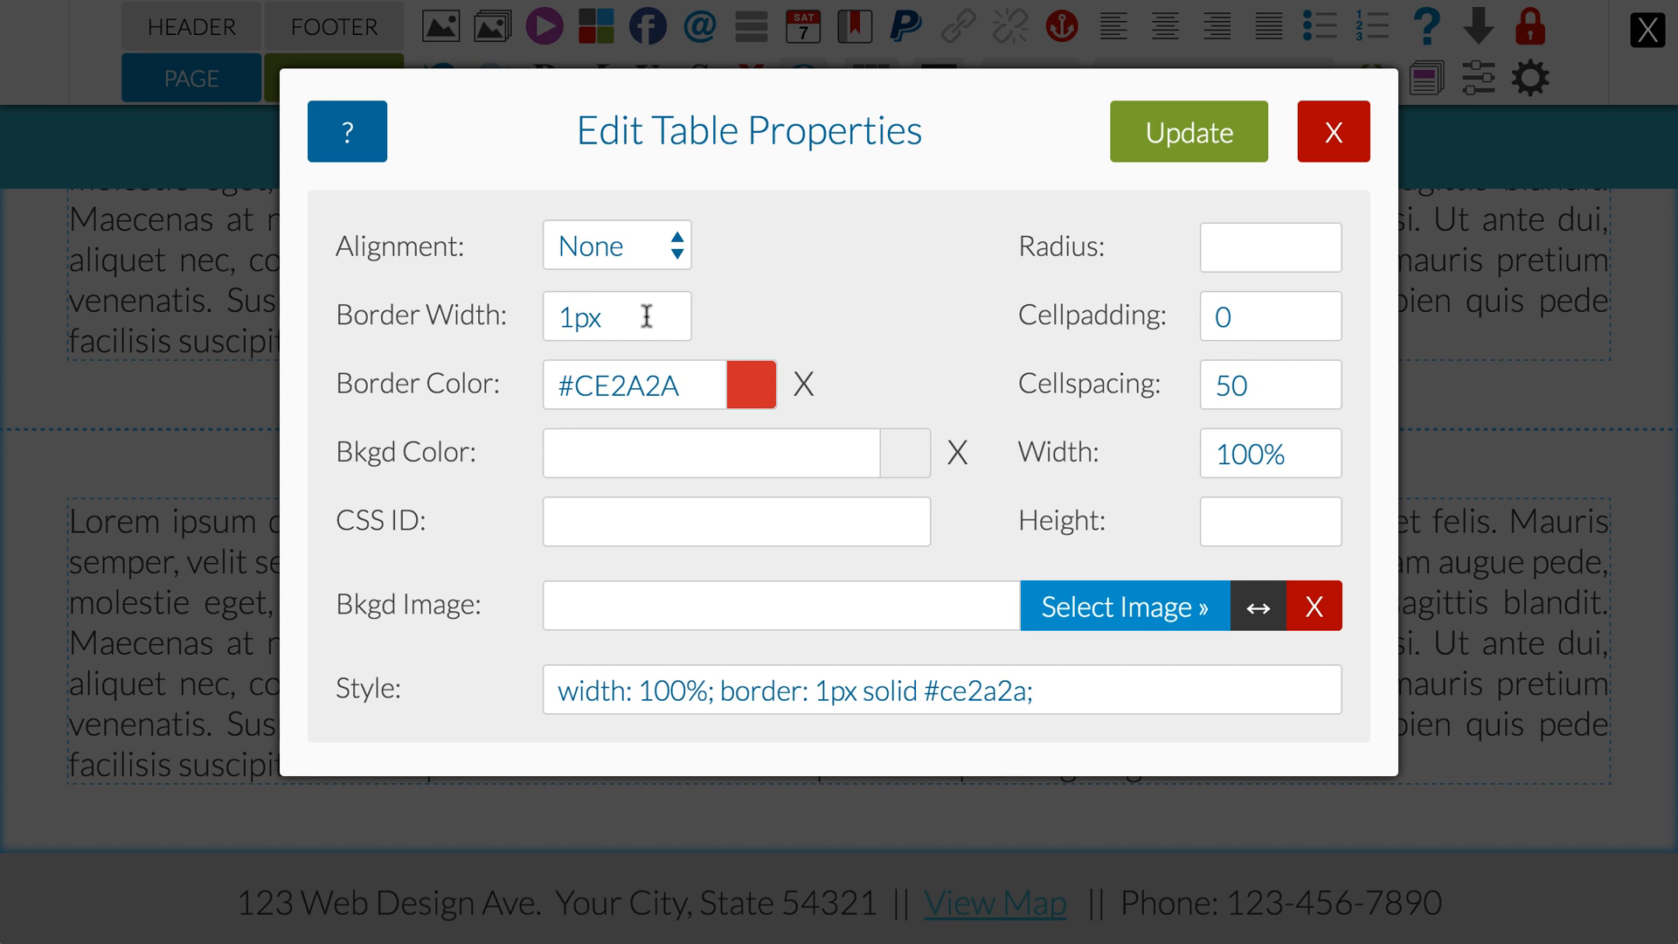
click(803, 385)
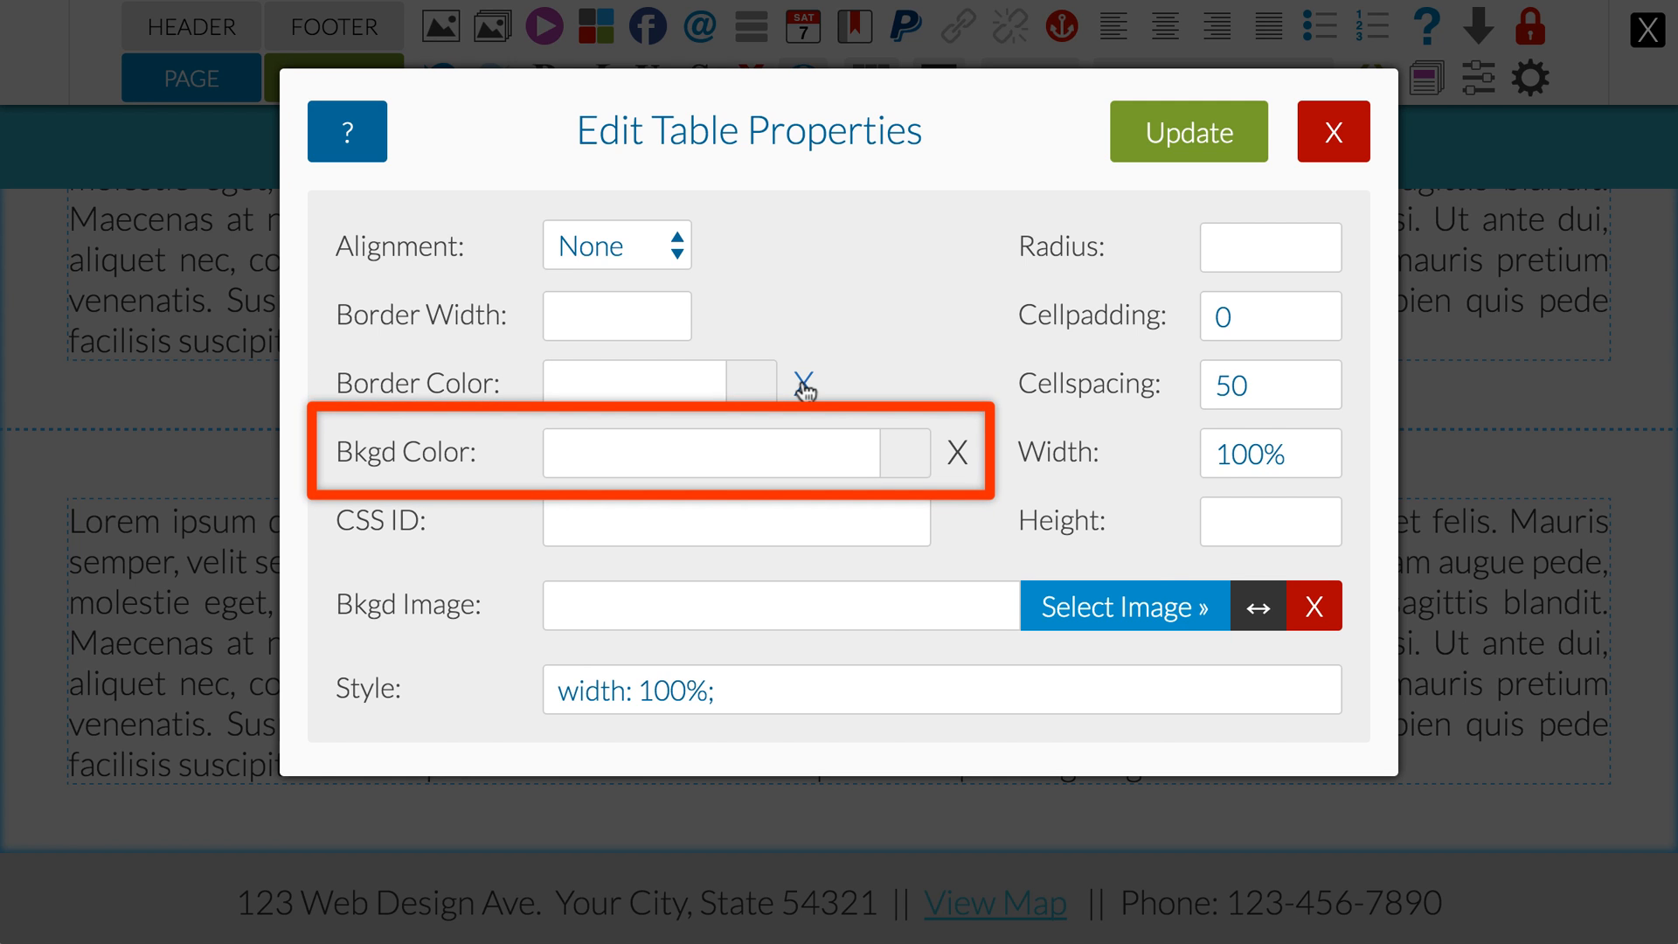
Step: Give the table a light grey rgb(233, 233, 233) background and a cellpadding of 10, and apply the changes
click(904, 454)
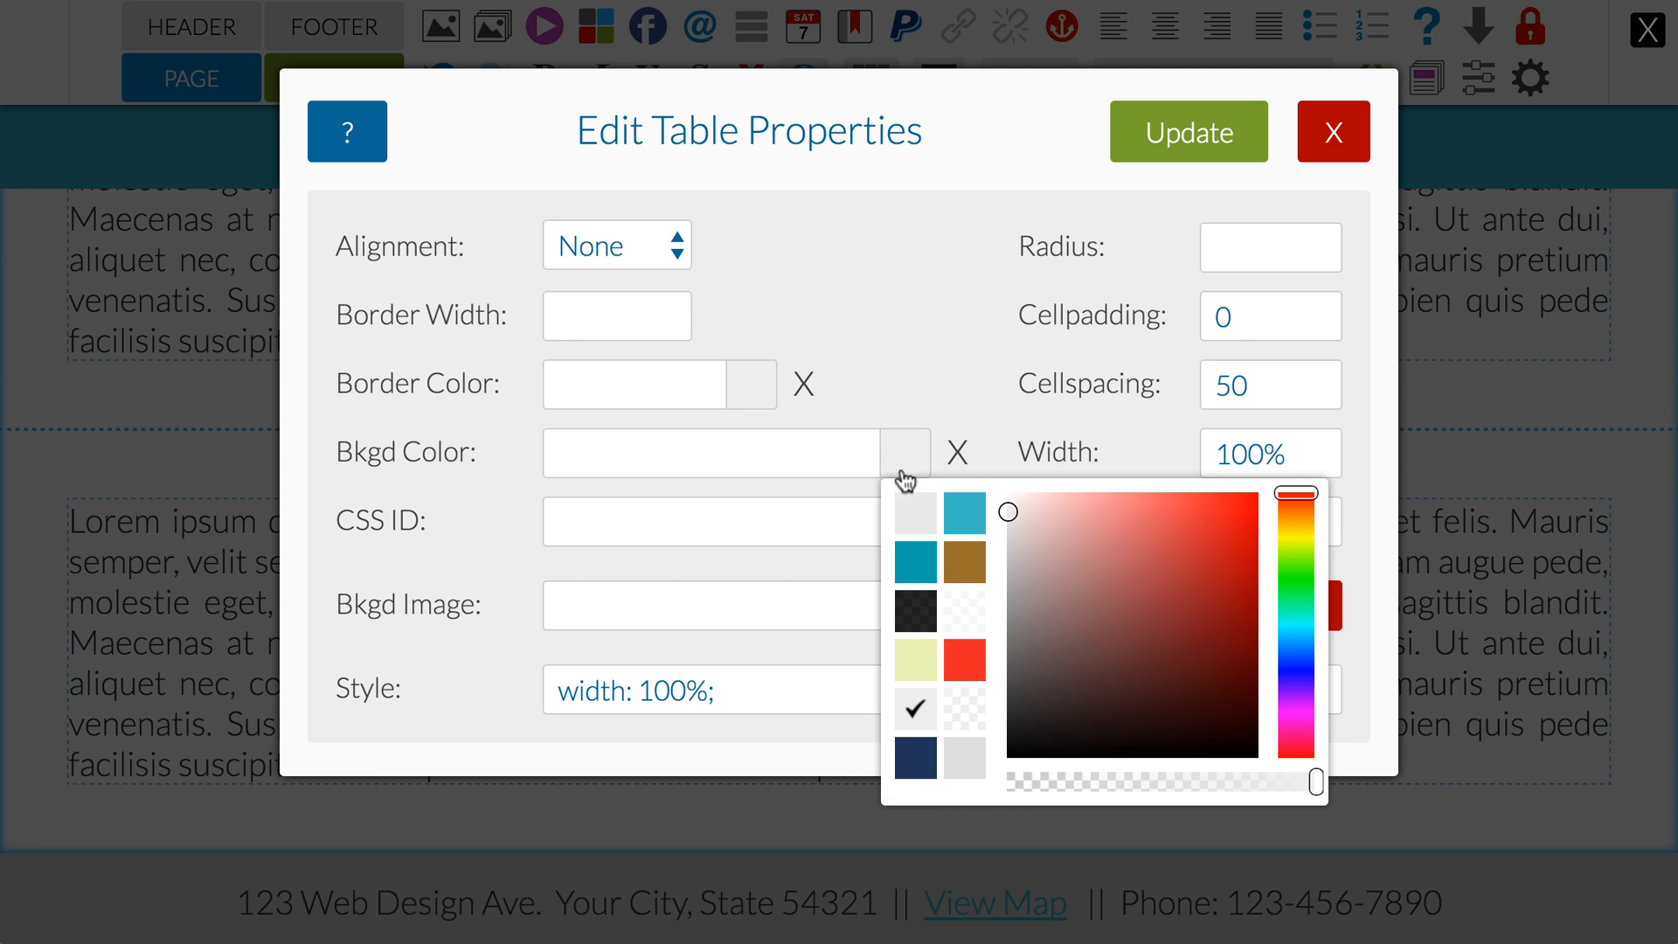
click(914, 522)
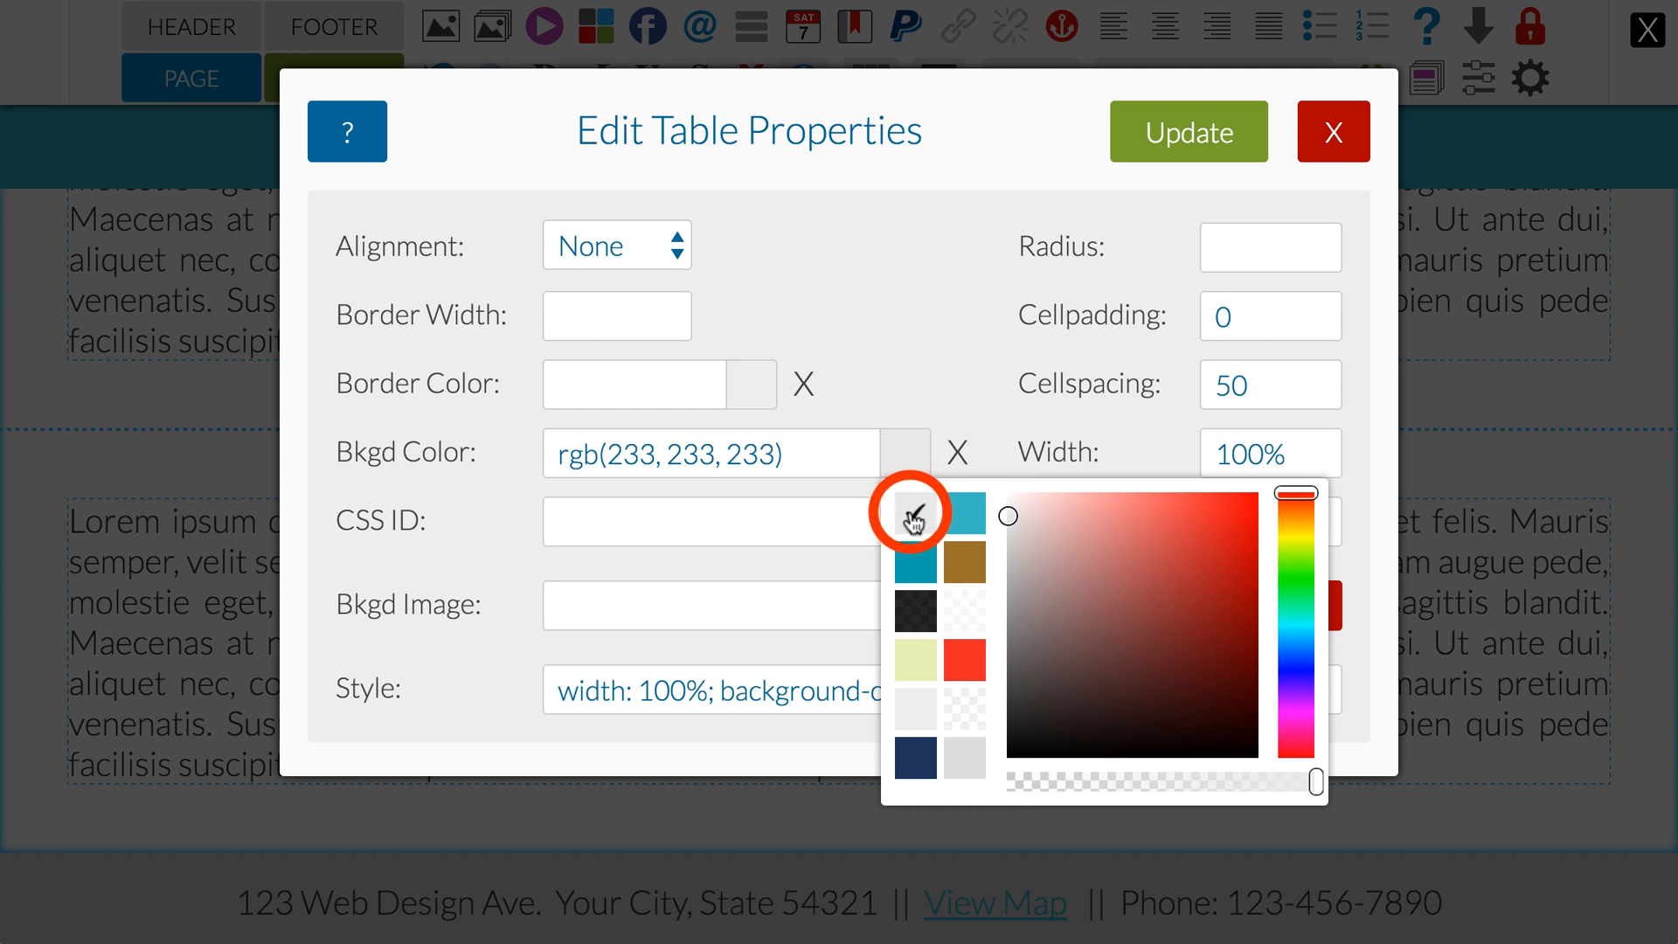
click(912, 388)
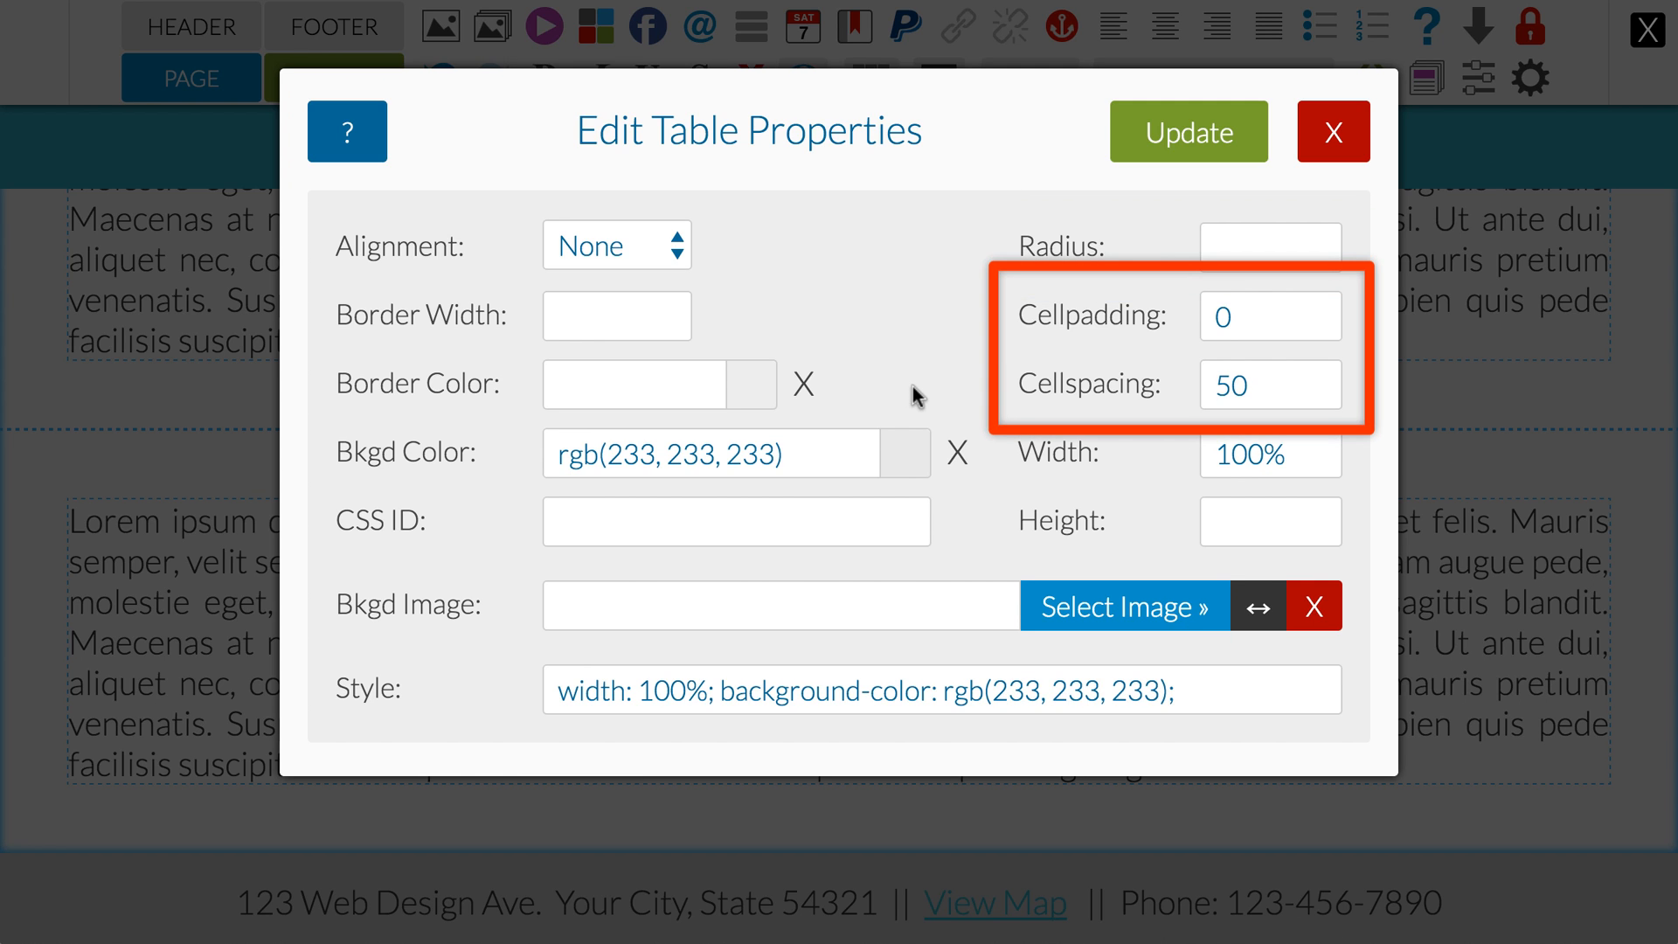
click(1217, 318)
text(1)
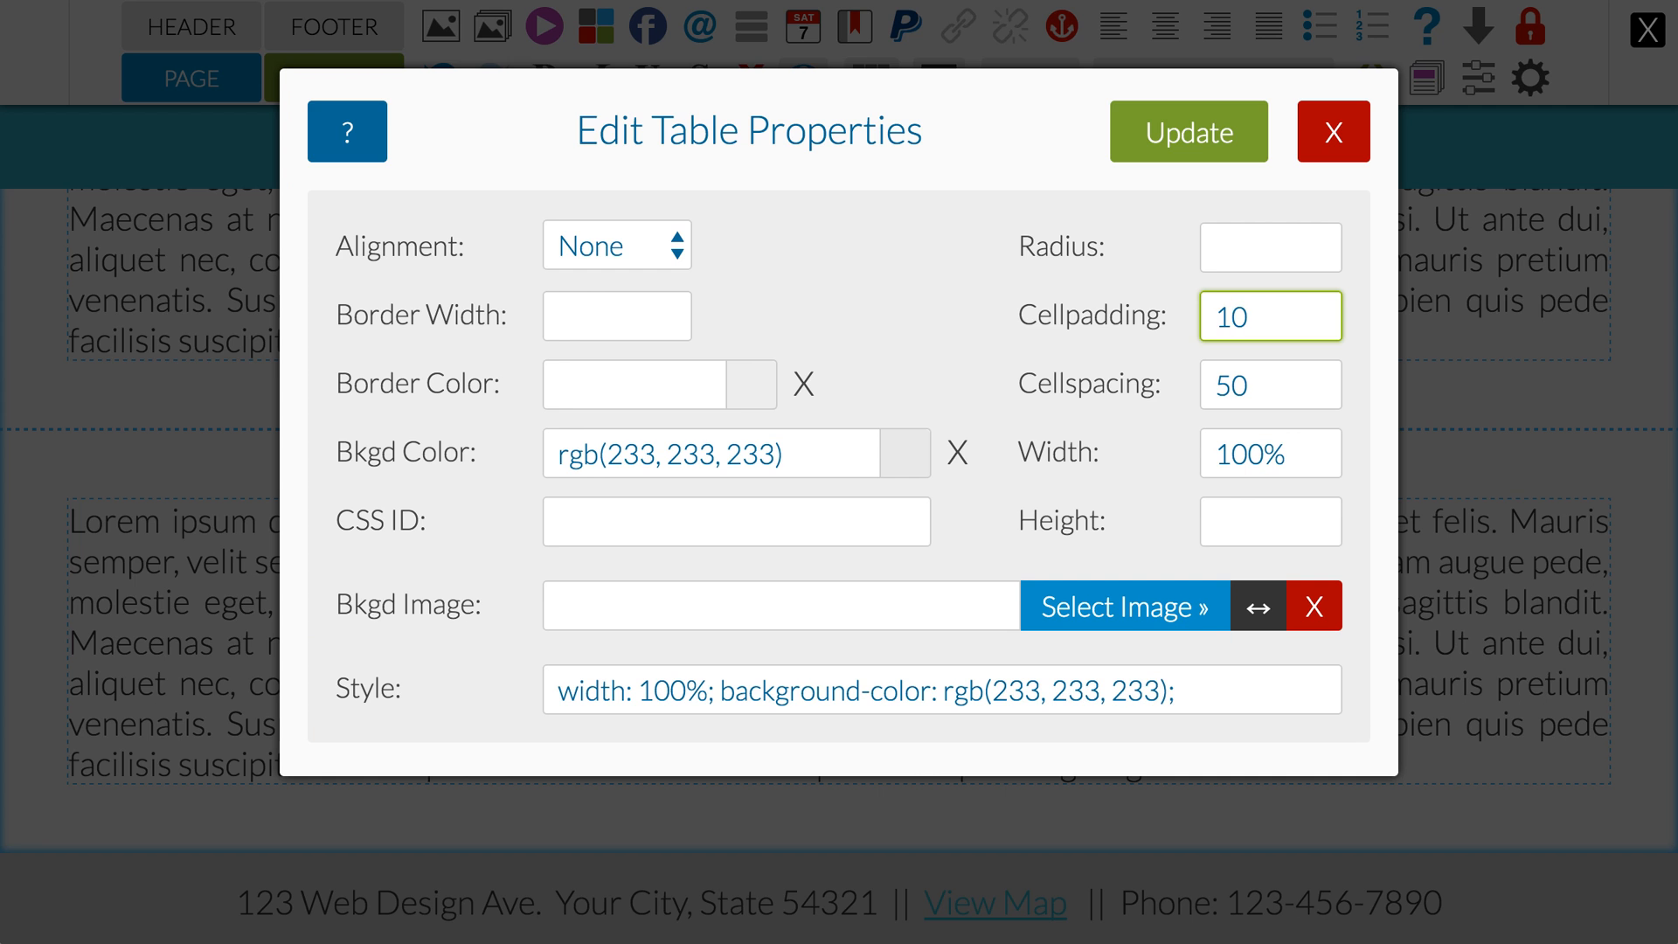
click(1150, 142)
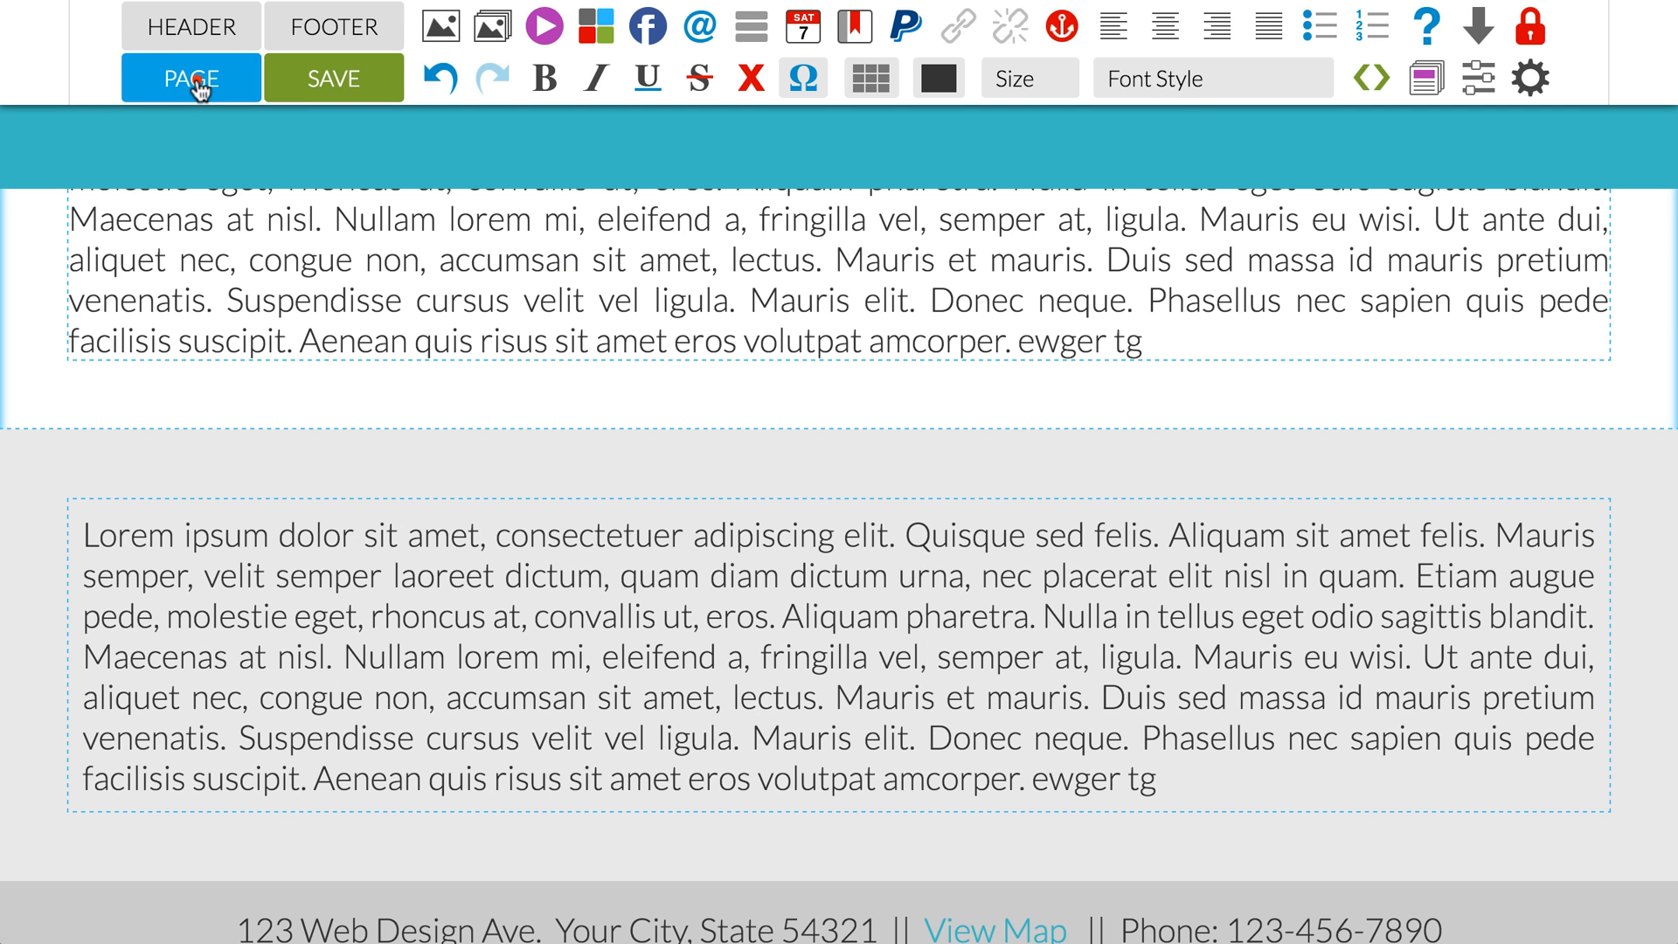
Step: Leave page editing and look over both tables on the page down to the footer
click(139, 90)
scroll(551, 399, up, 5)
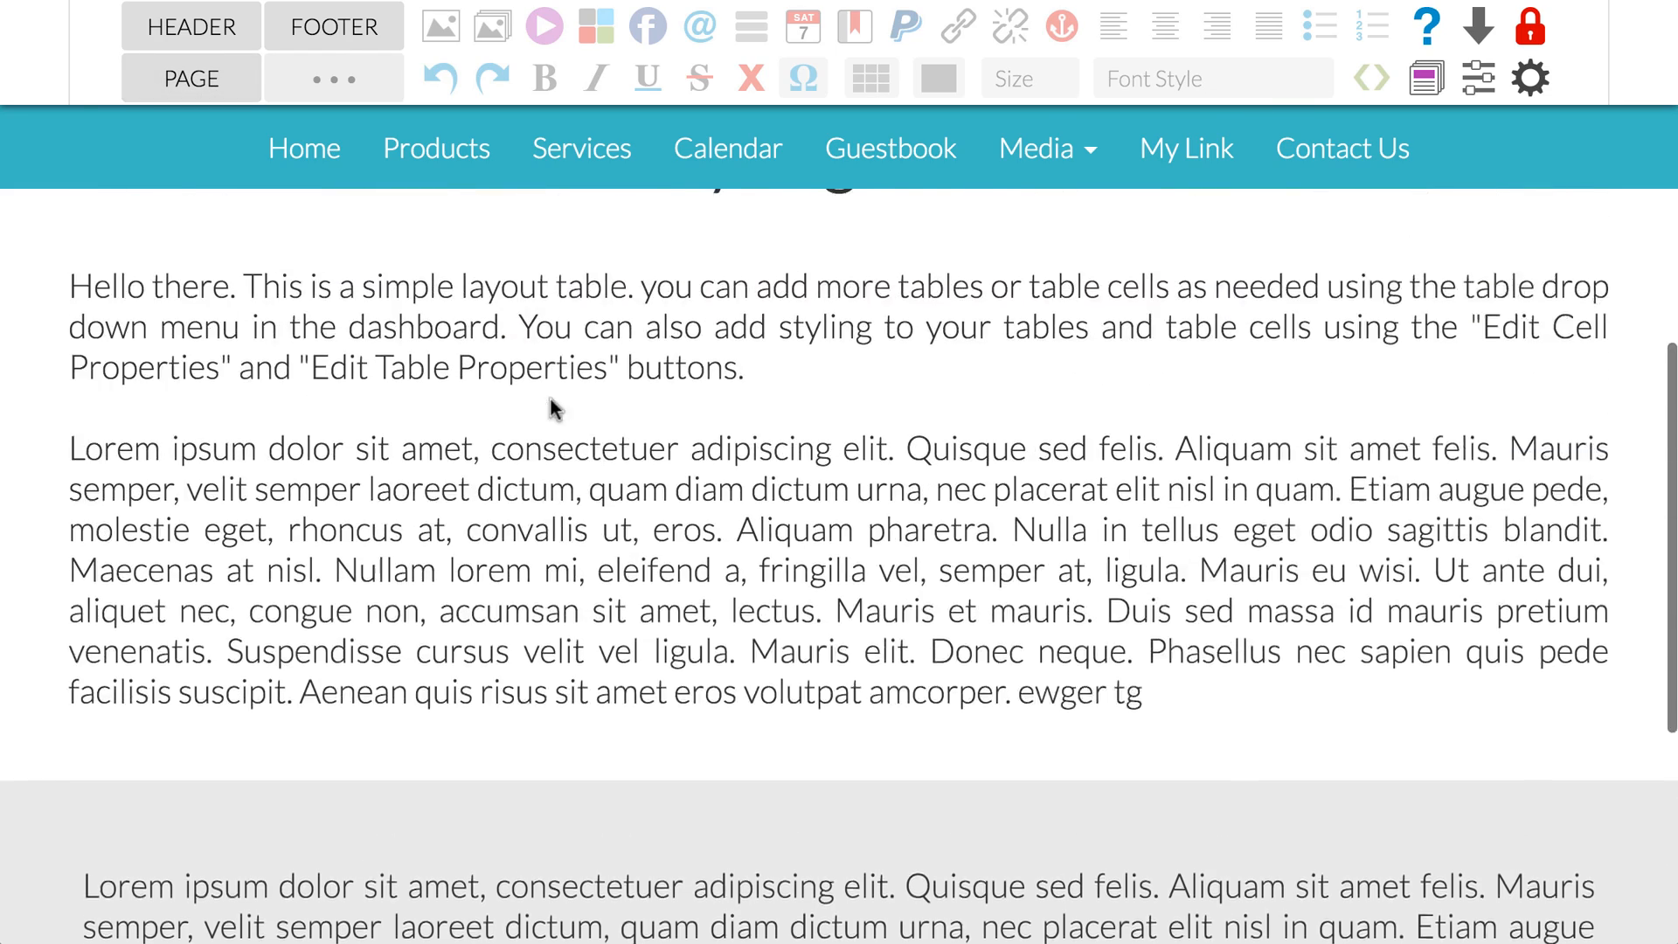
scroll(551, 398, down, 3)
scroll(551, 398, down, 5)
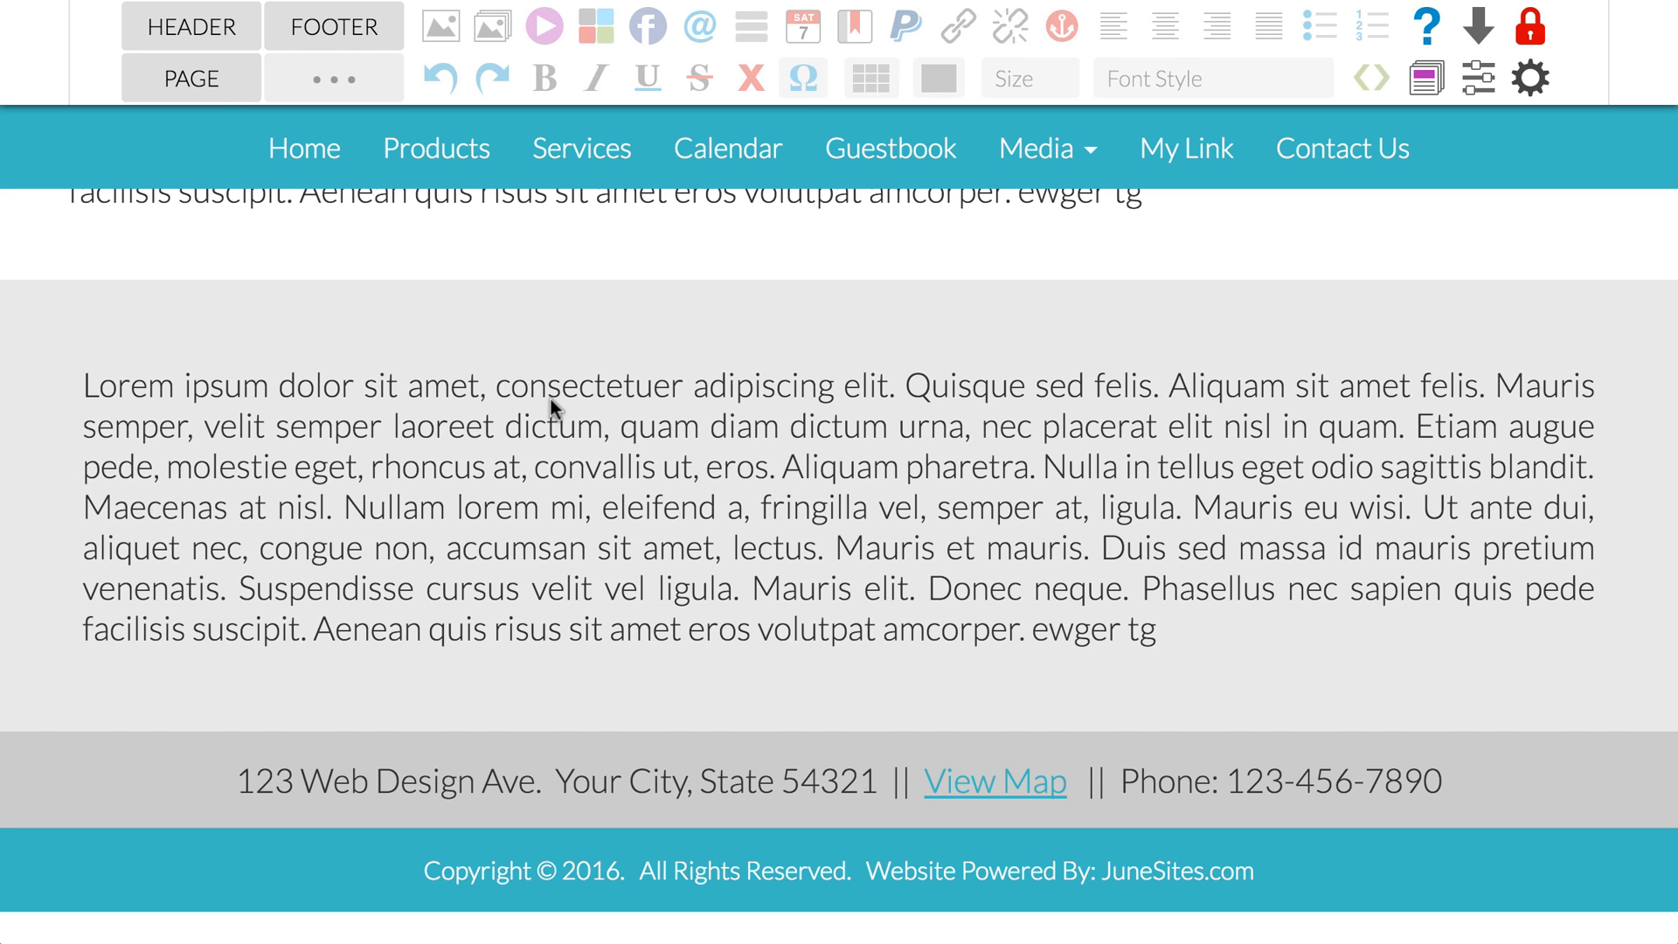
Step: Resume page editing and set the background color in the "Hello there" text cell's properties to rgb(232, 243, 179)
click(189, 81)
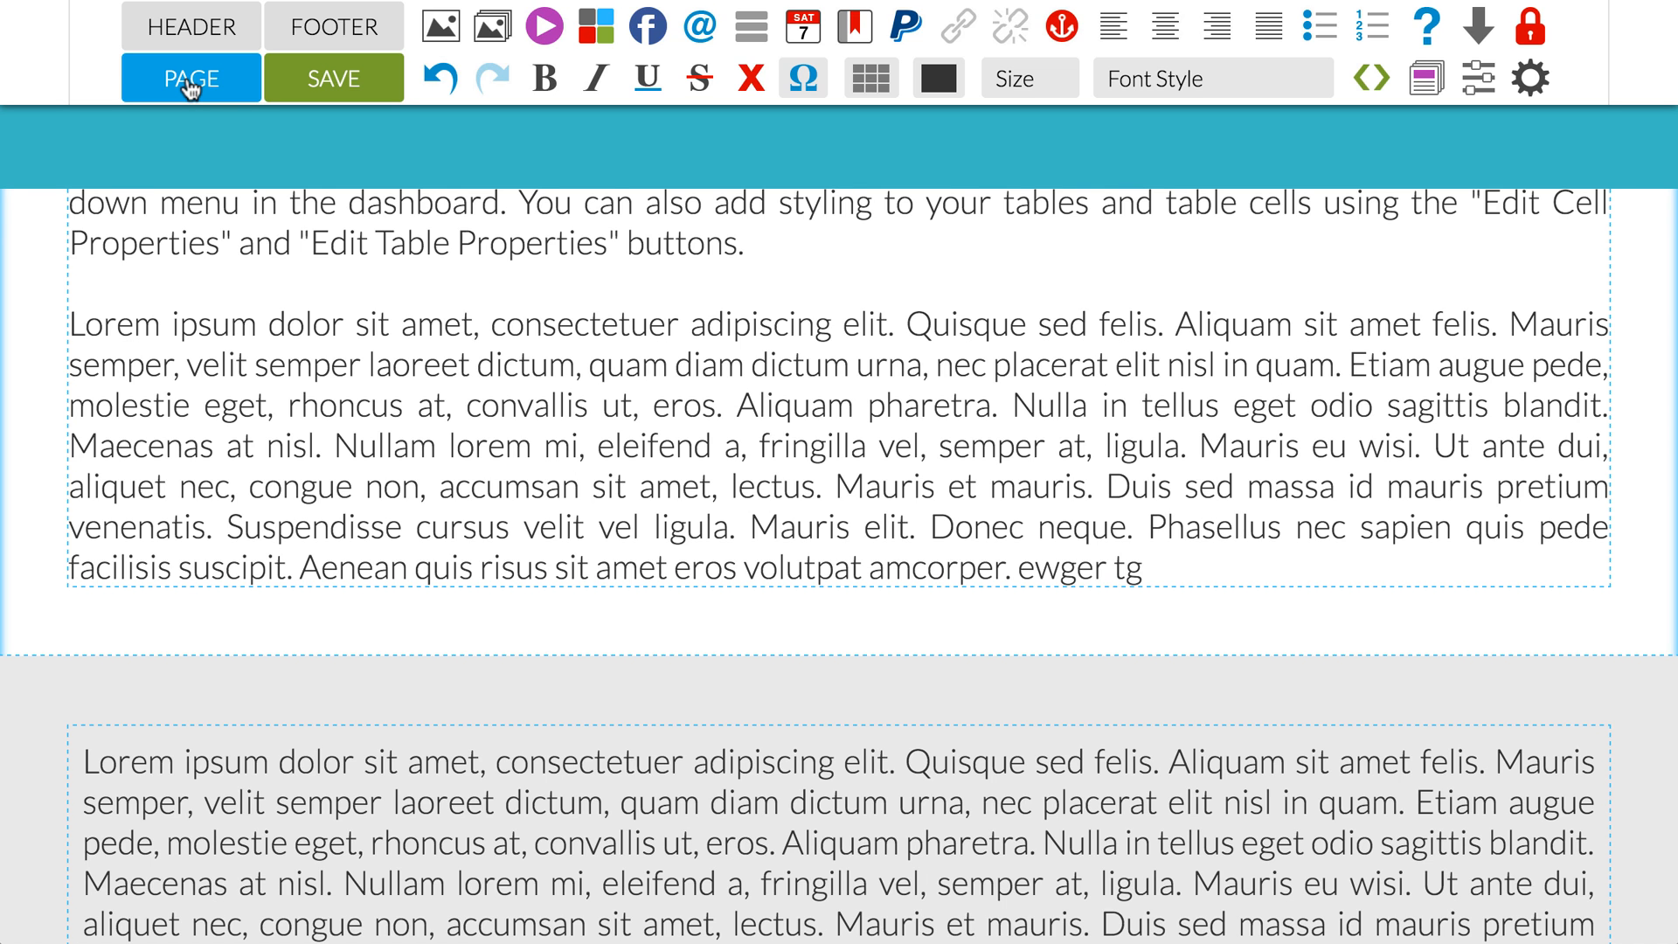
scroll(190, 88, up, 3)
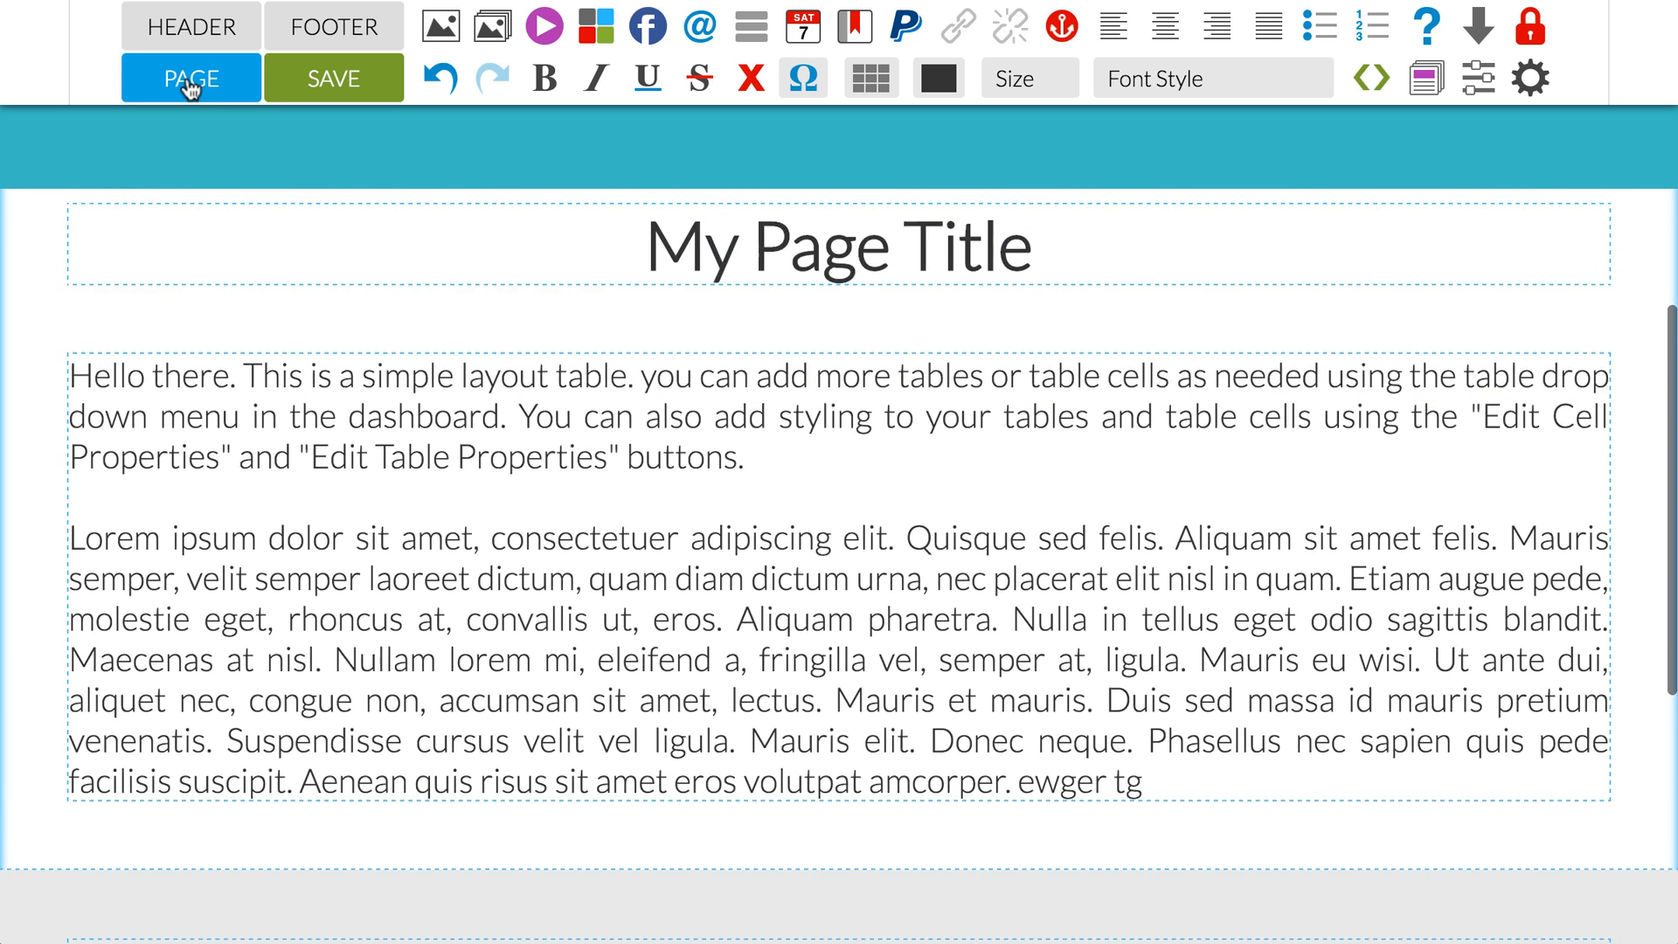
click(538, 431)
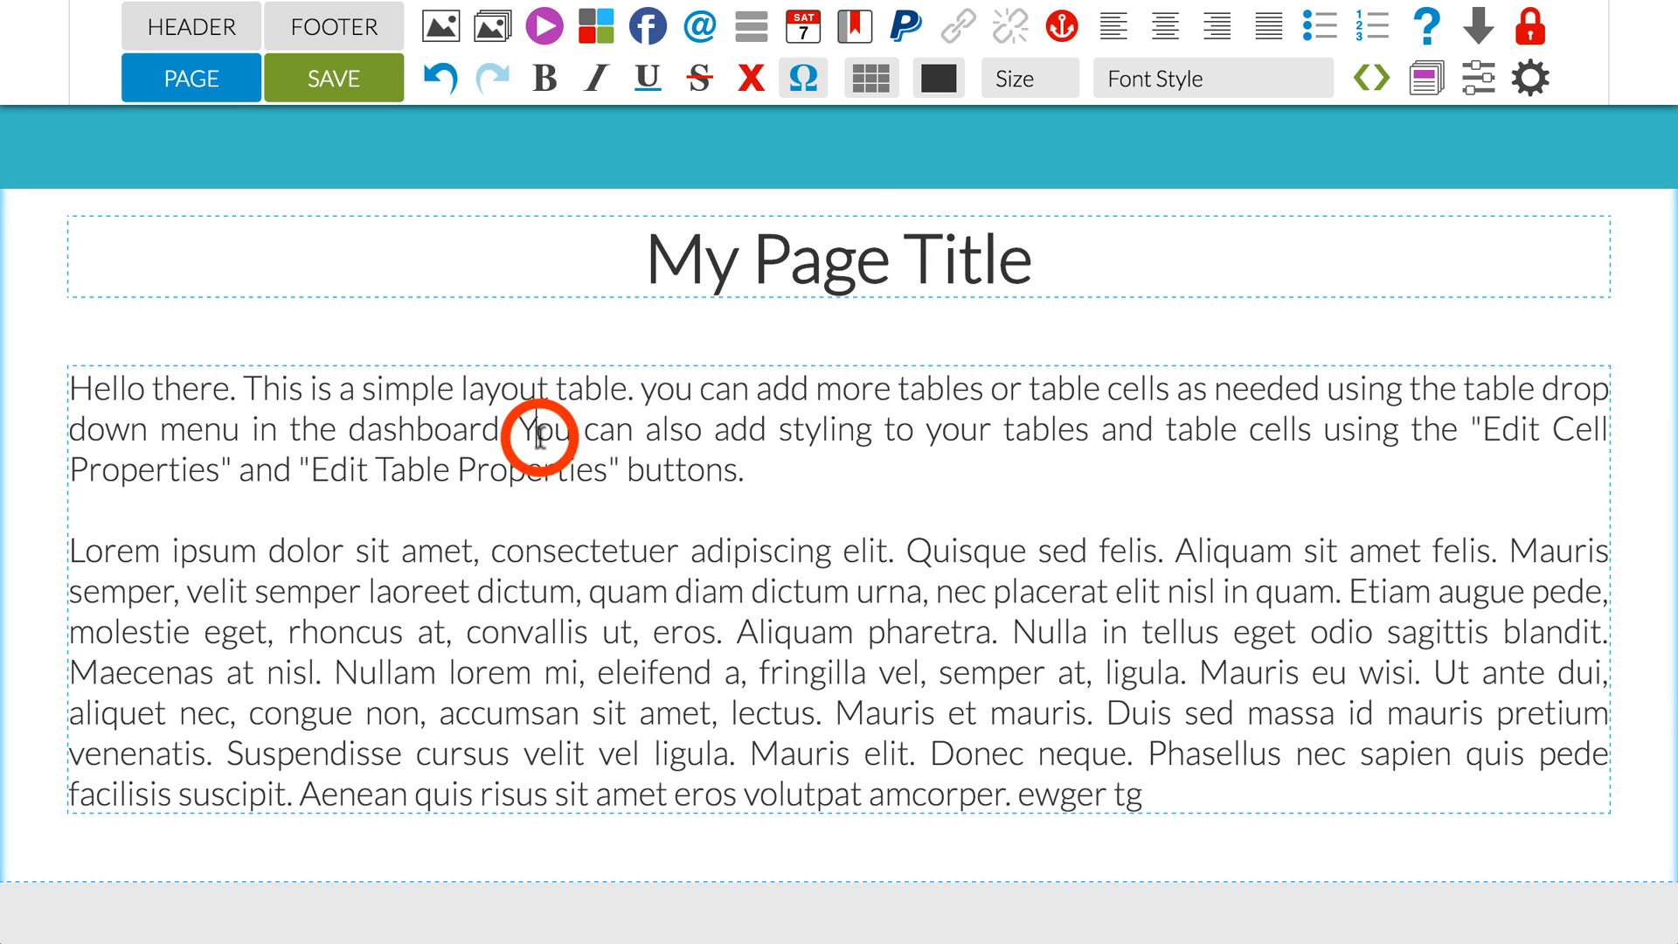
click(874, 80)
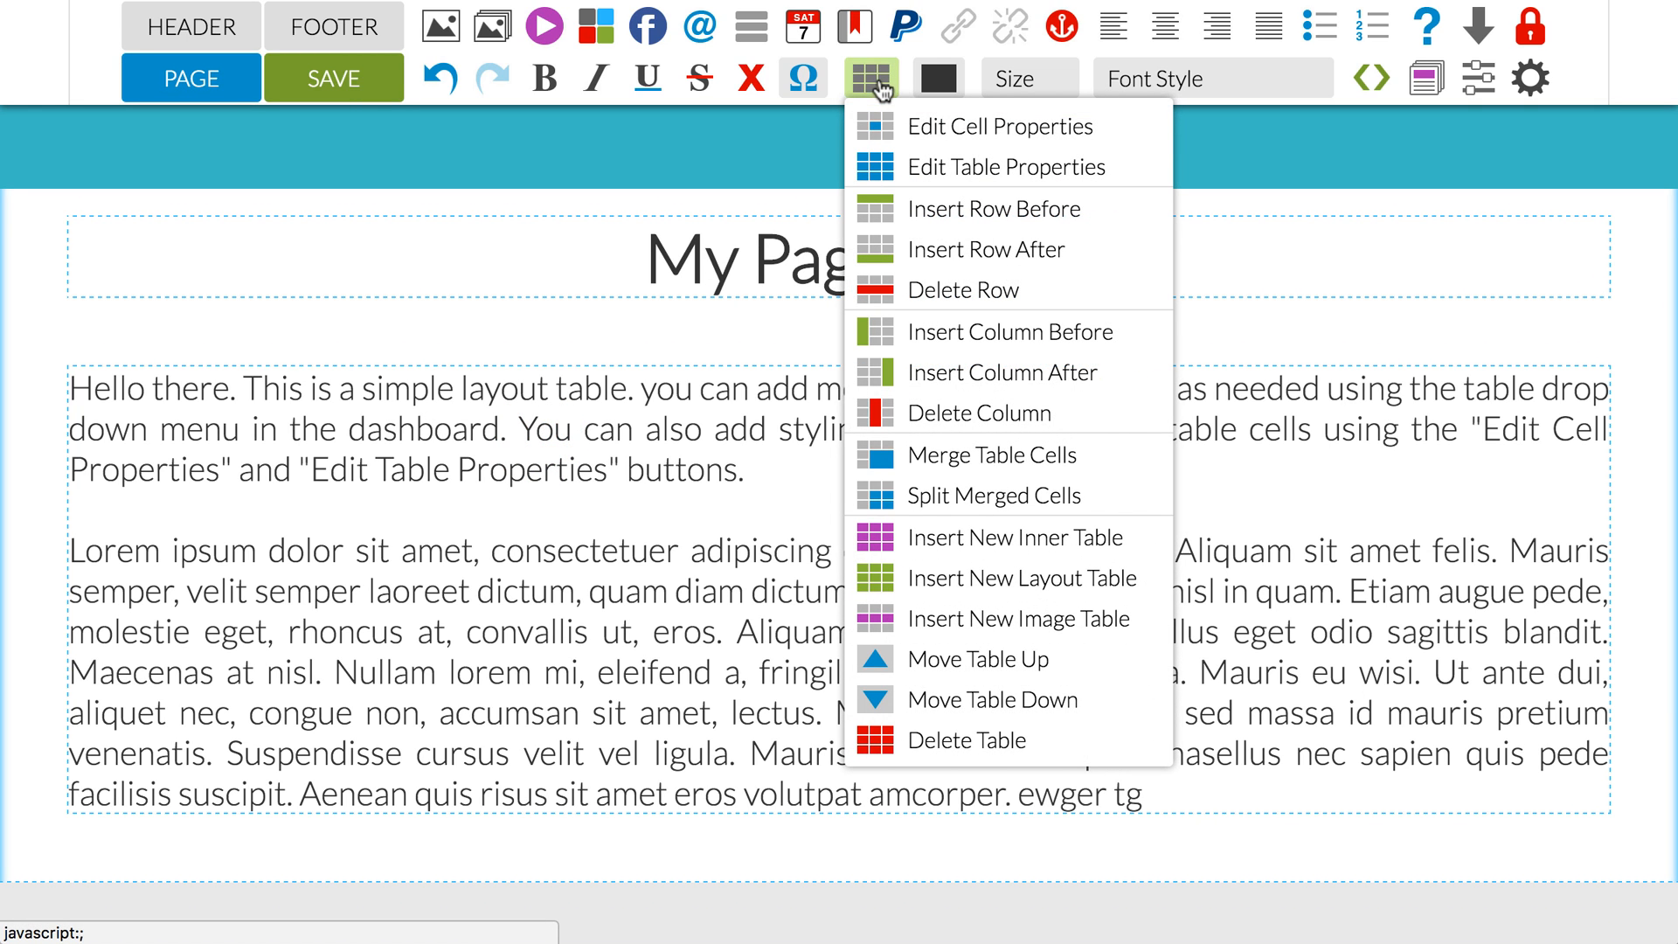
click(891, 129)
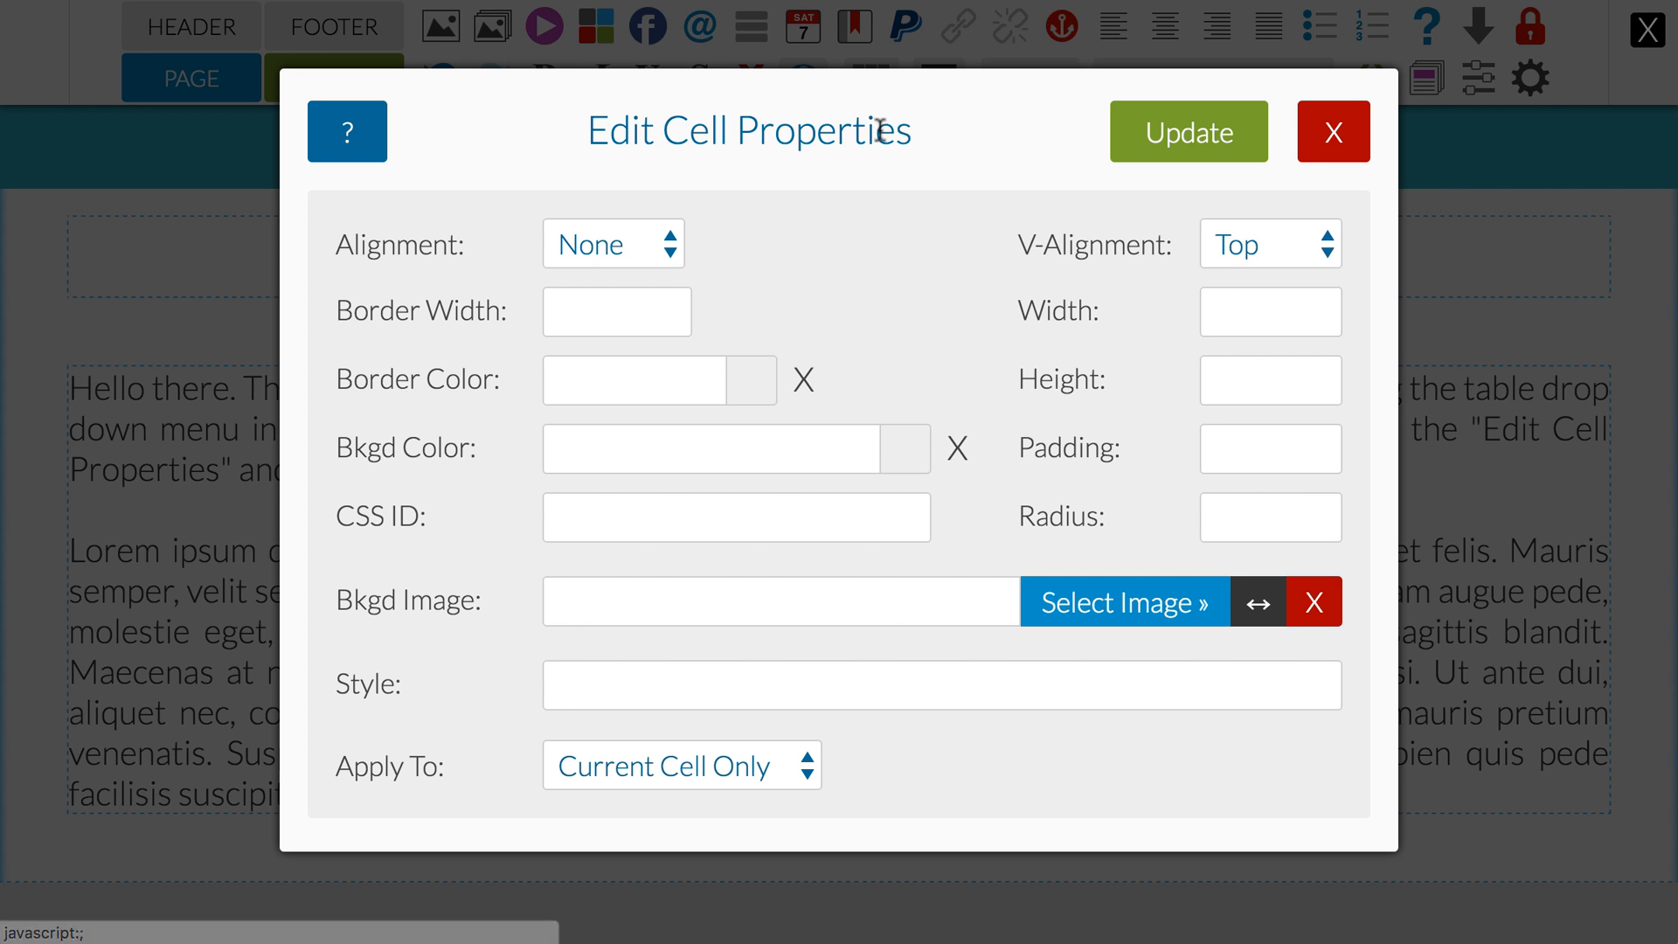
click(912, 453)
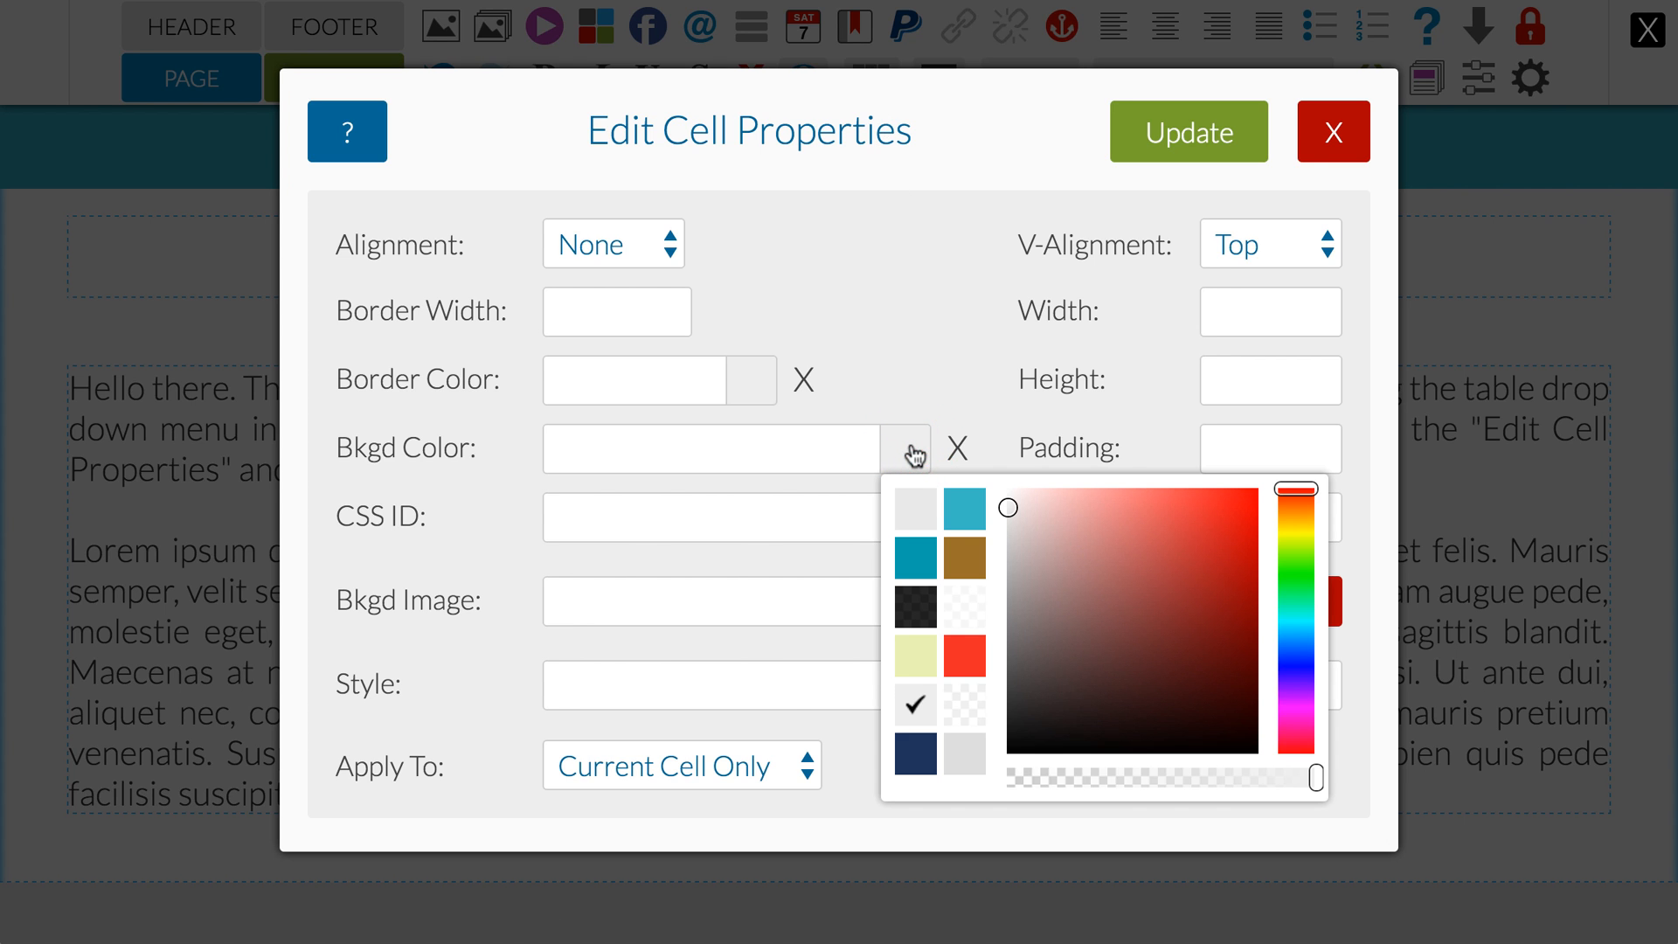
click(915, 657)
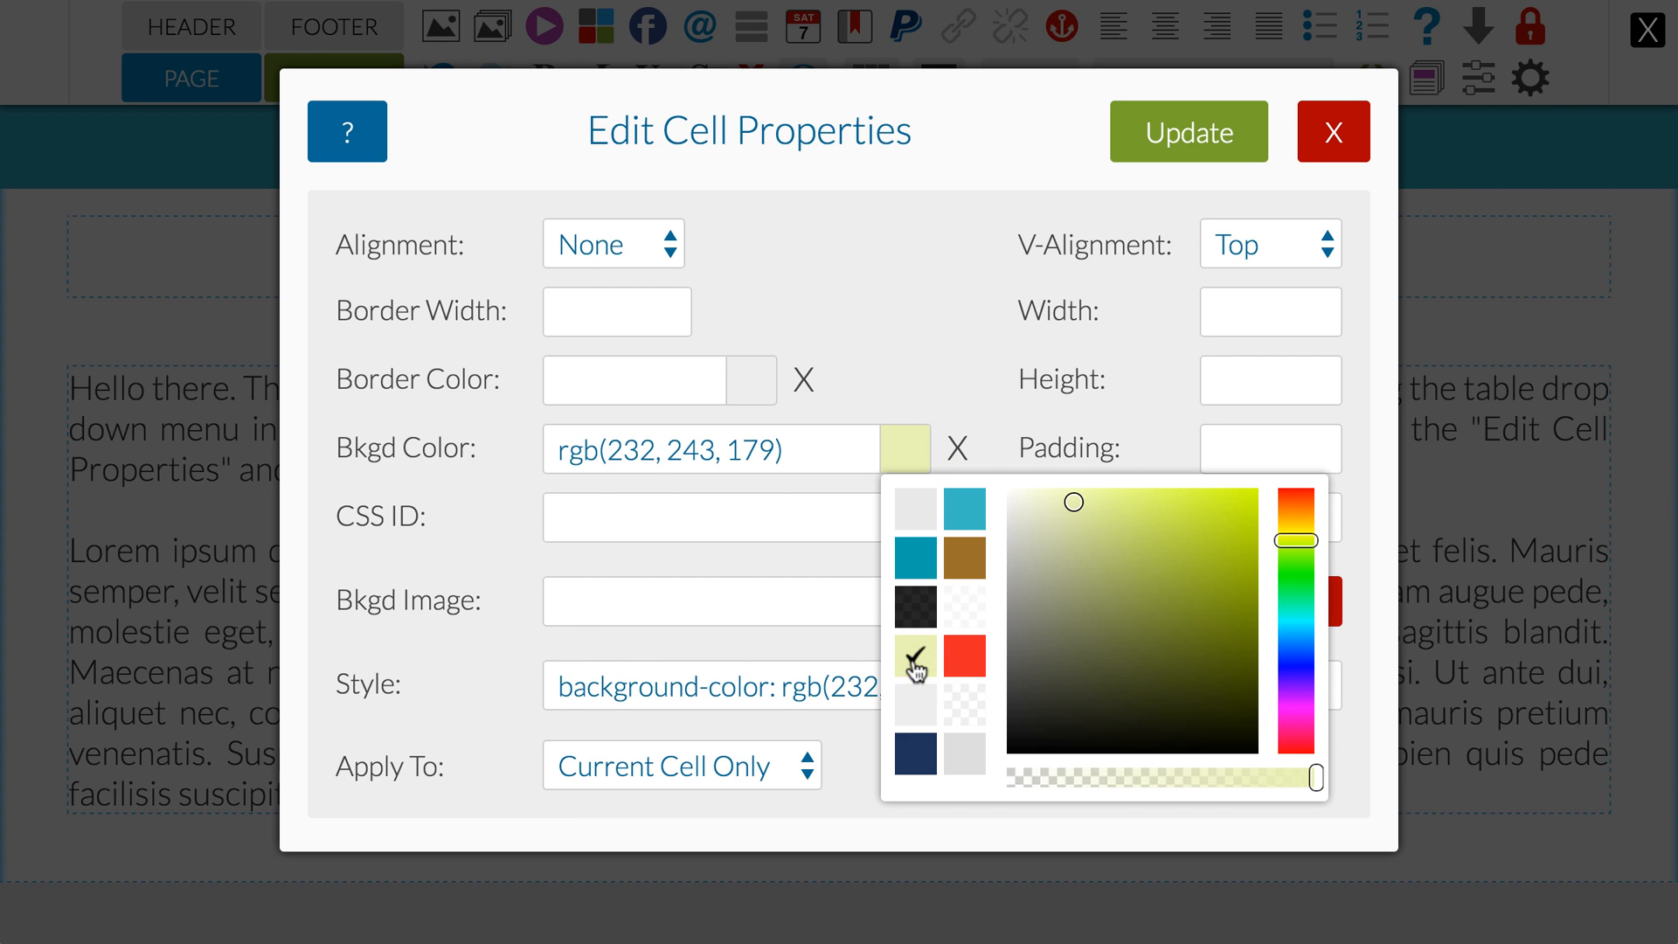
click(1121, 360)
Step: Set the cell's radius to 5px and its padding to 30px, keeping the scope at Current Cell Only
click(1222, 517)
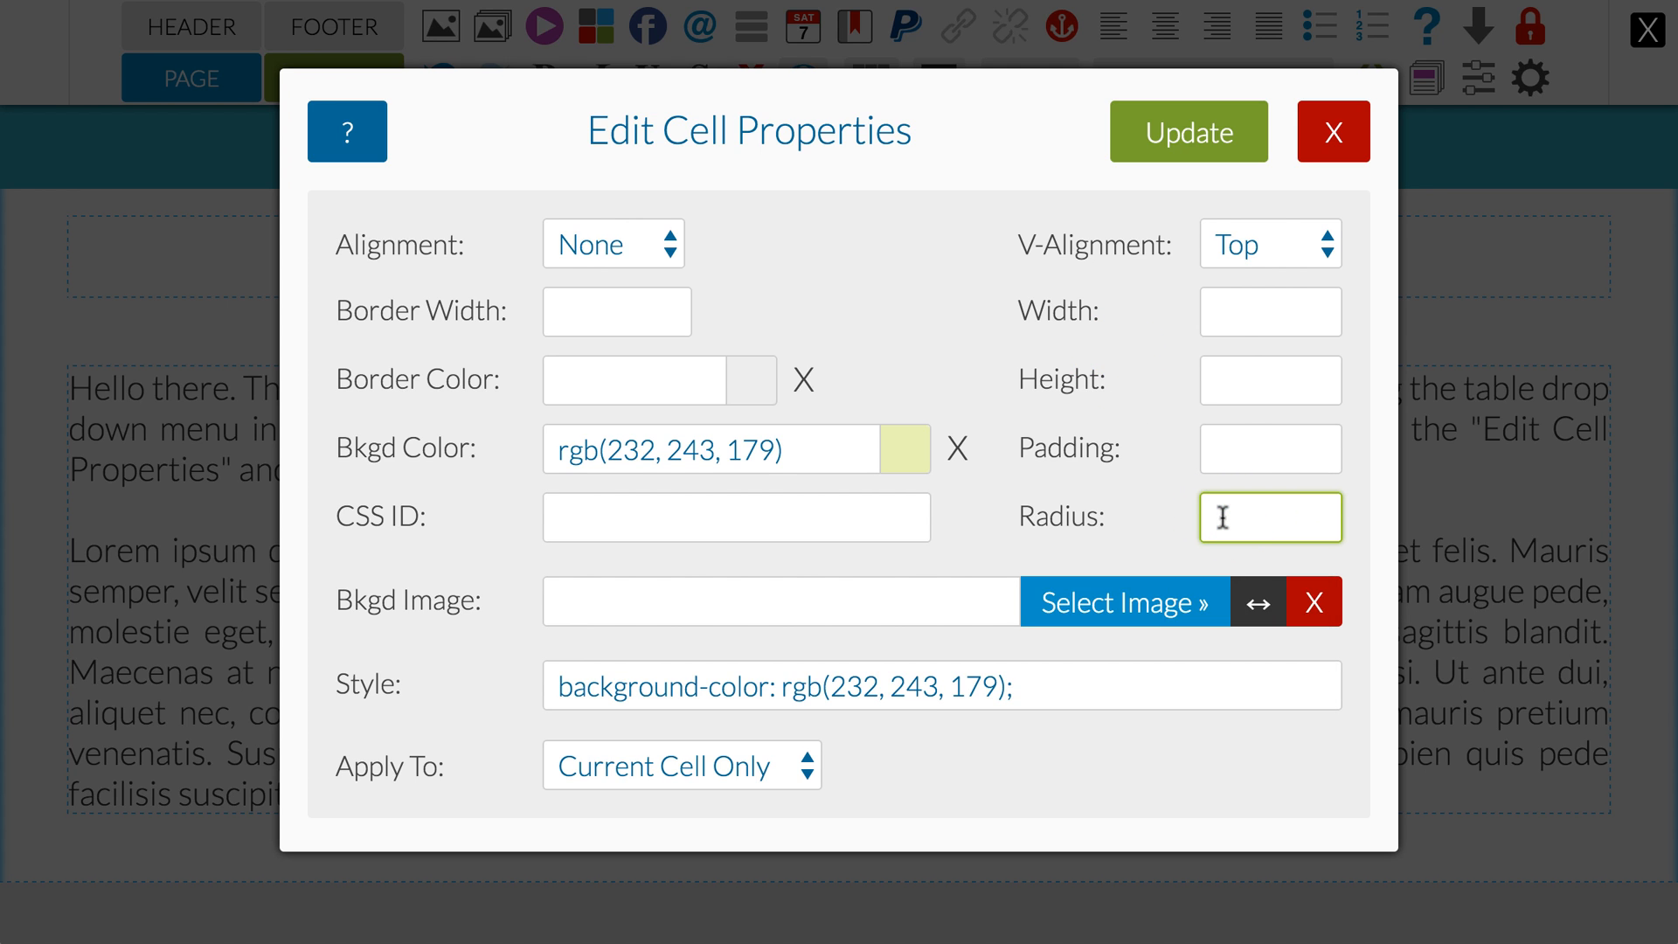
text(5px)
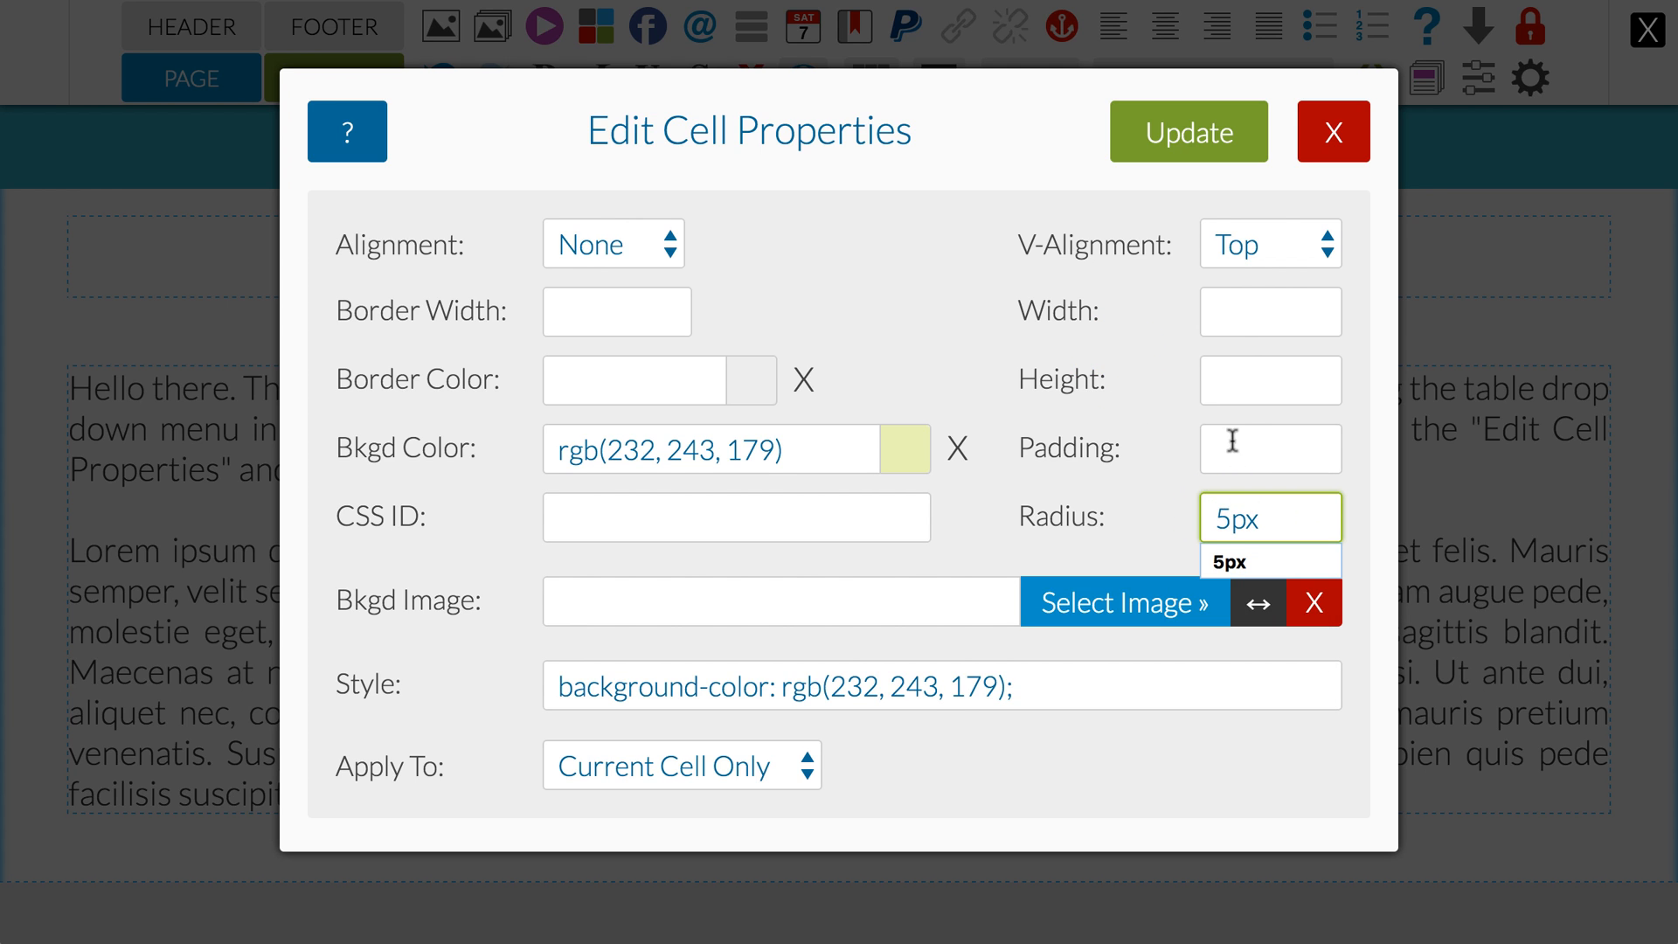
click(1239, 447)
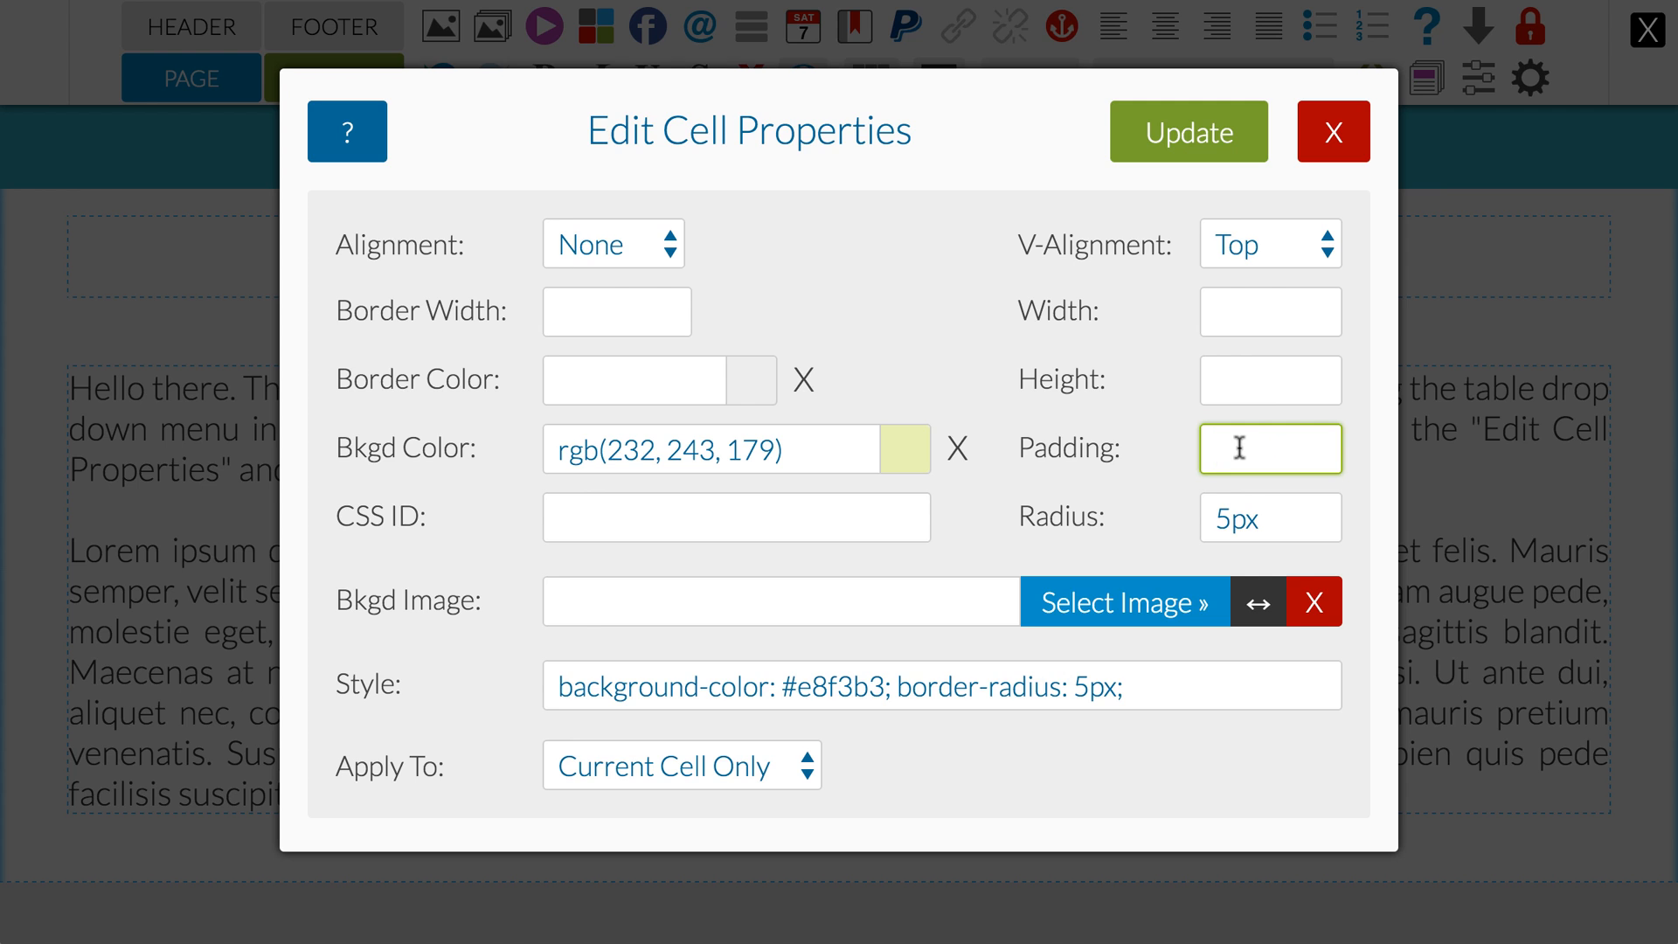
text(30px)
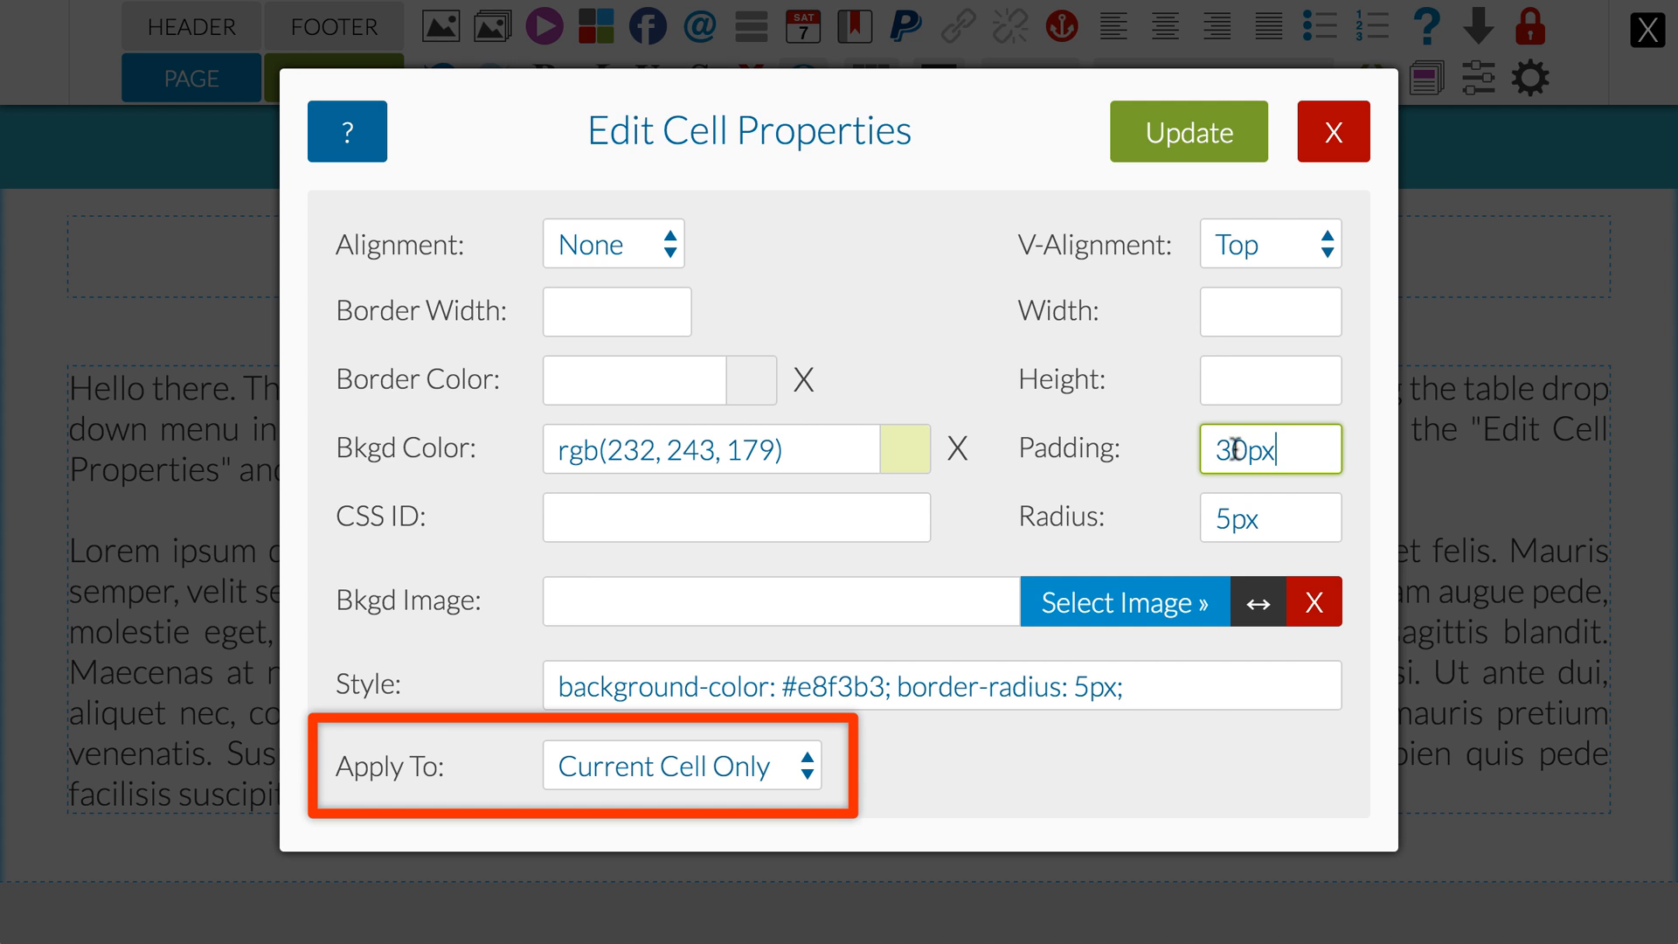
click(801, 767)
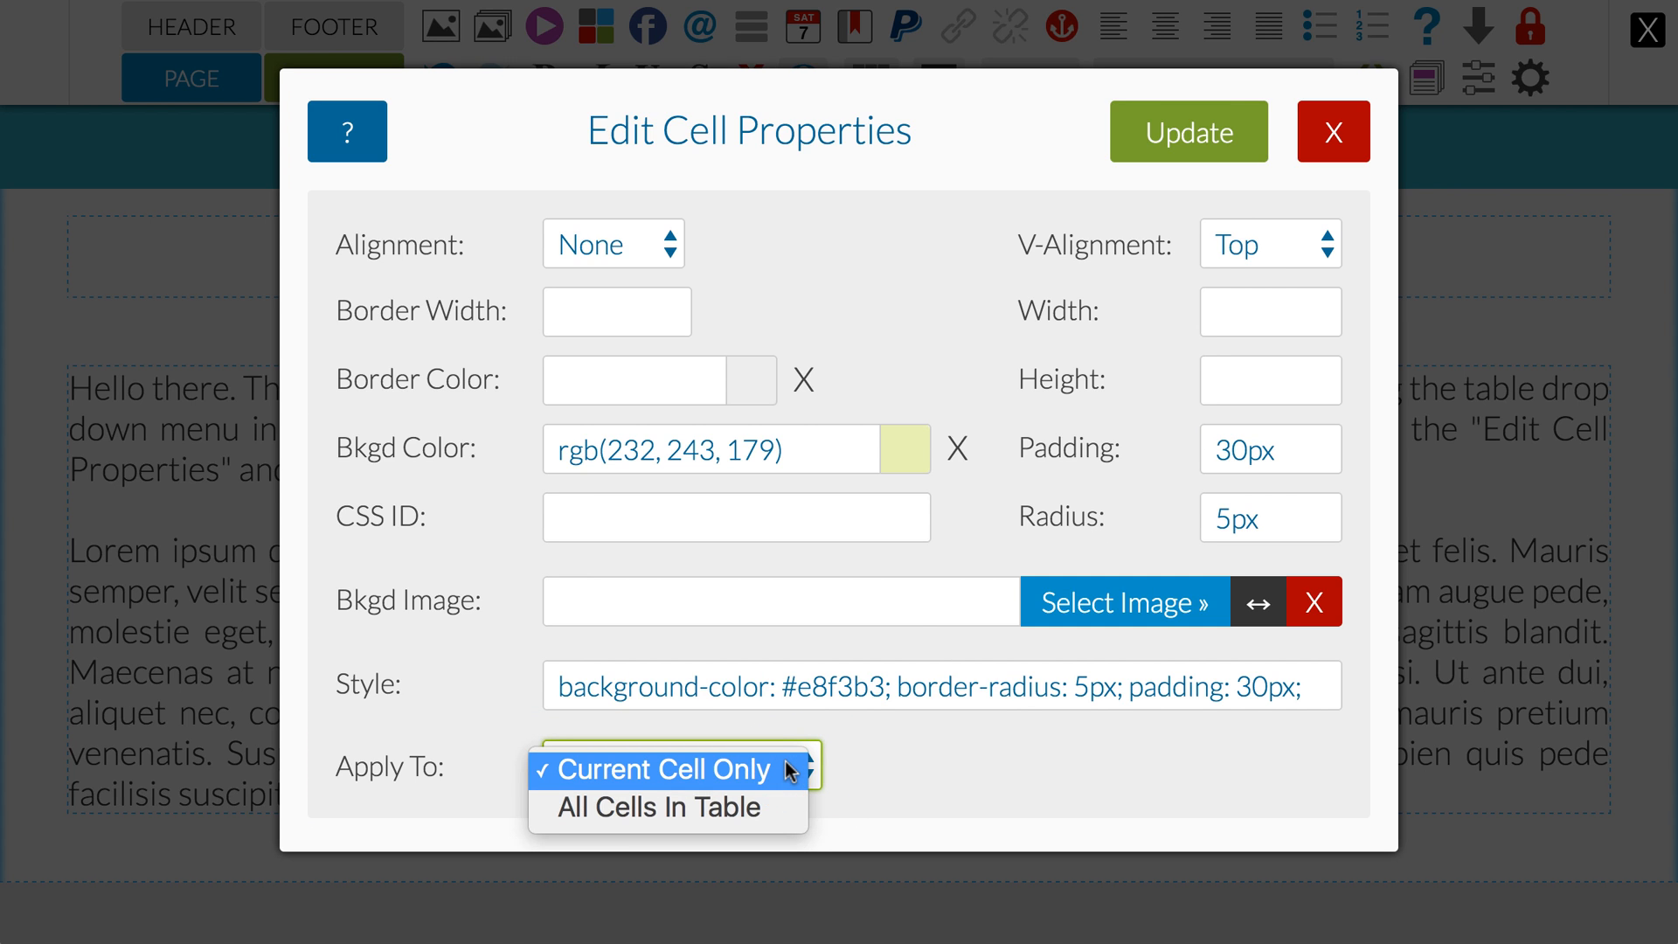
click(872, 767)
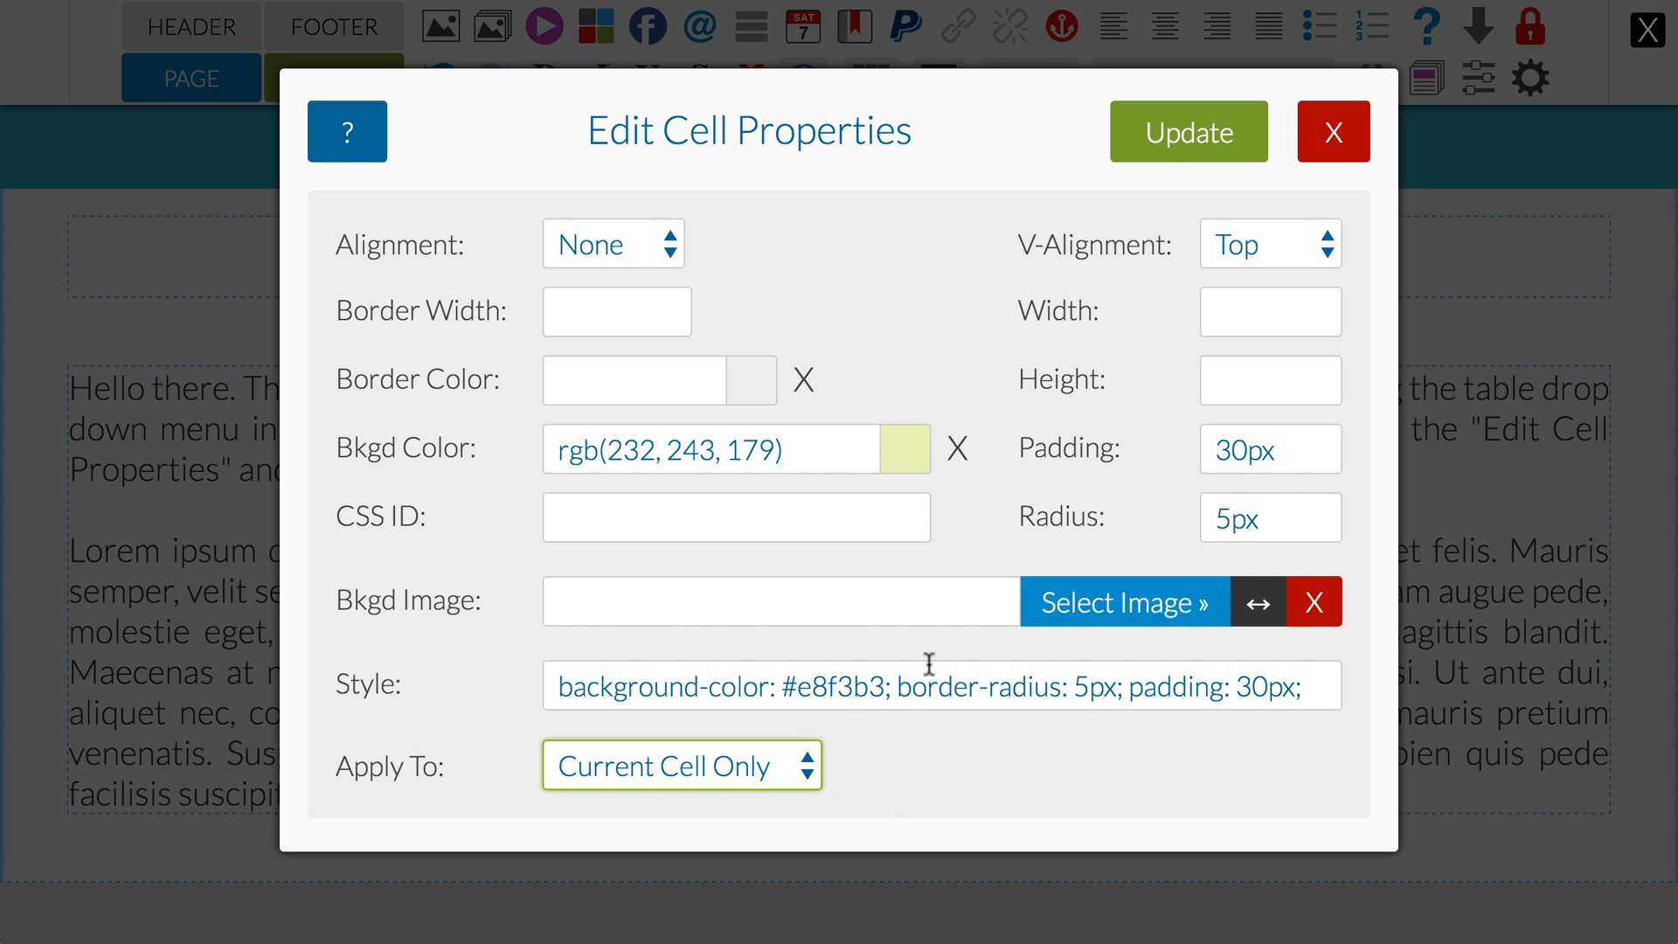
Step: Apply the cell property changes to the "Hello there" cell and look over it and the grey table below
click(1160, 148)
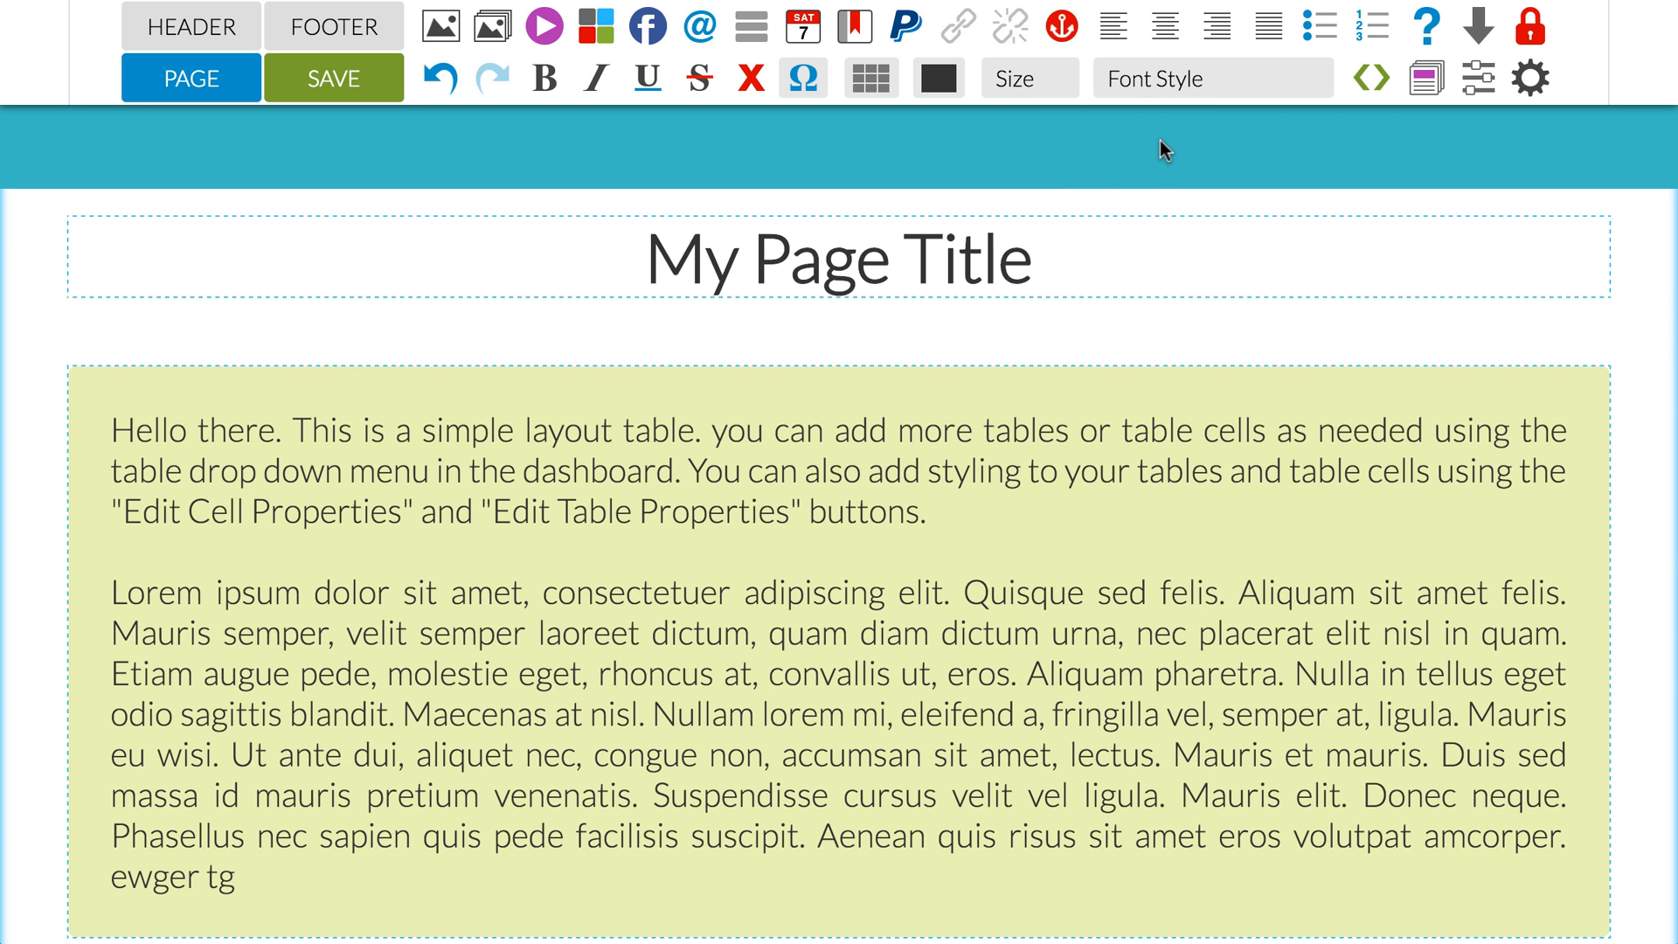
scroll(1124, 412, down, 2)
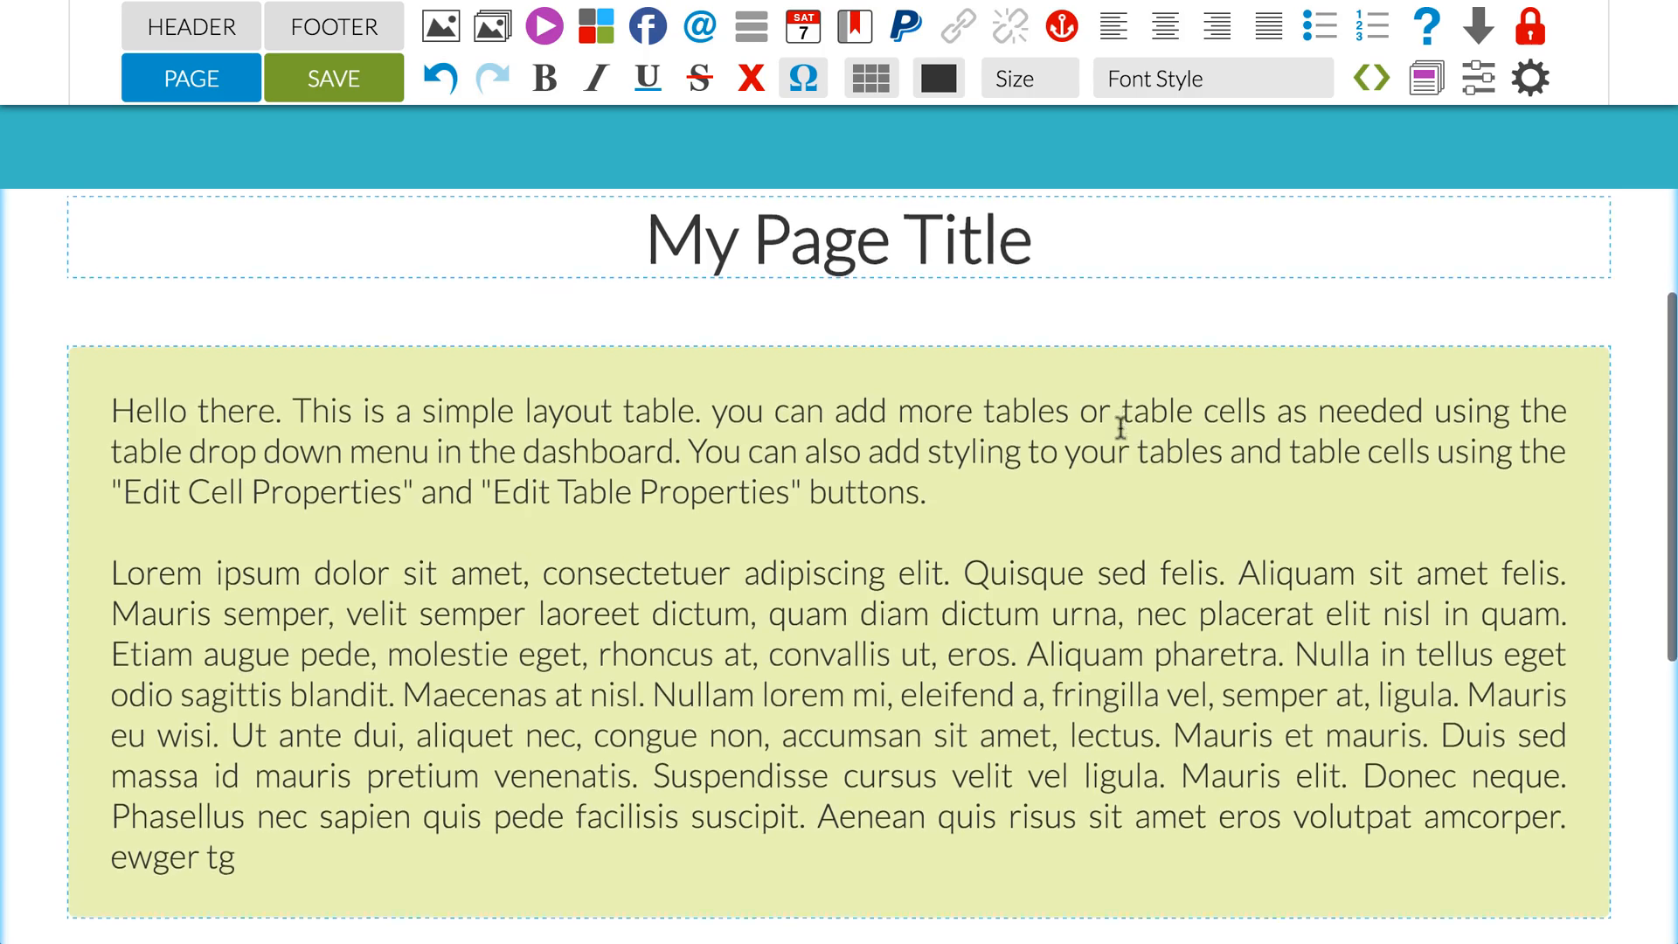
scroll(1120, 427, down, 5)
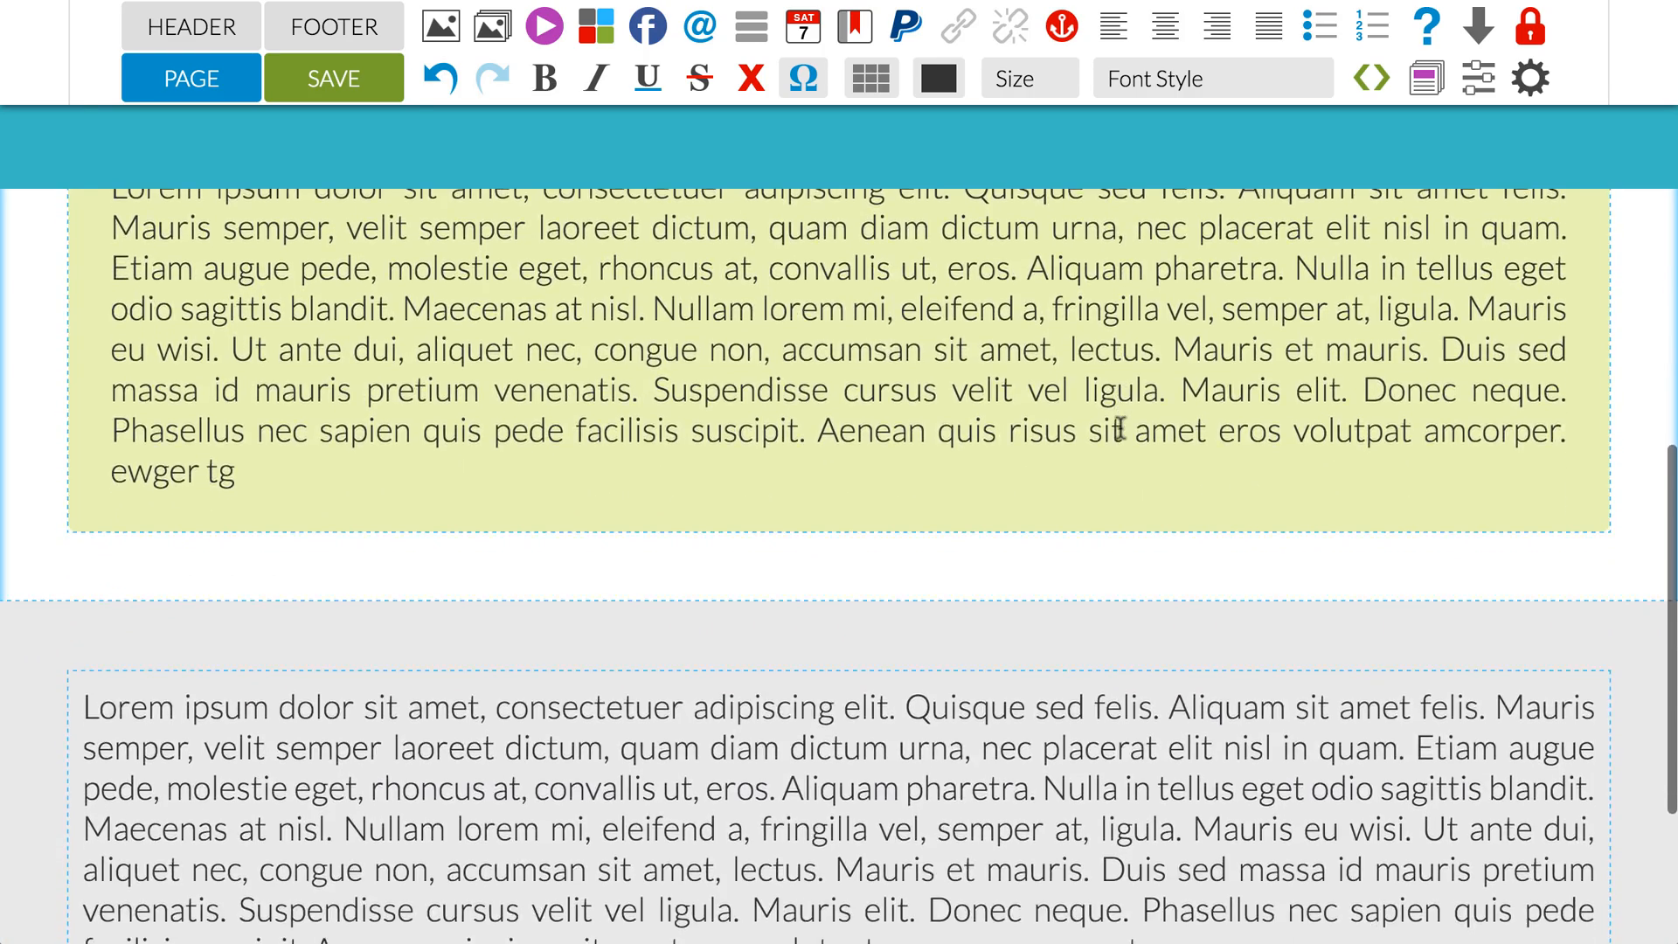
scroll(1121, 427, up, 2)
scroll(1120, 427, up, 4)
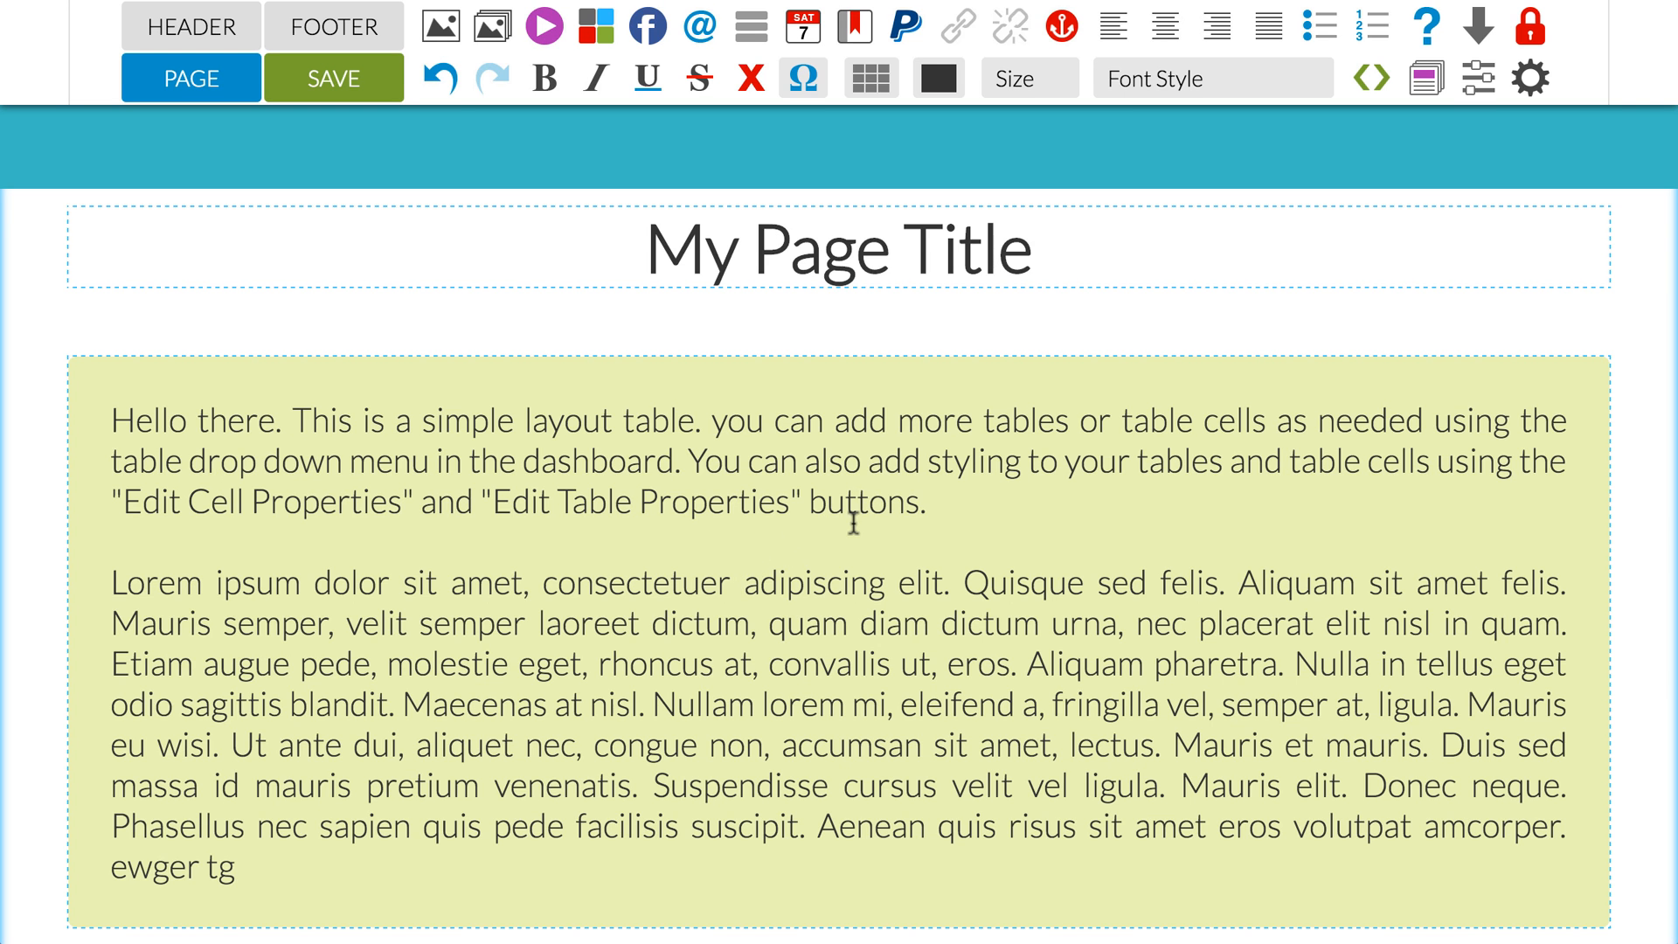
Step: Insert one column after and one column before the Lorem ipsum cell in the grey table
scroll(855, 516, down, 8)
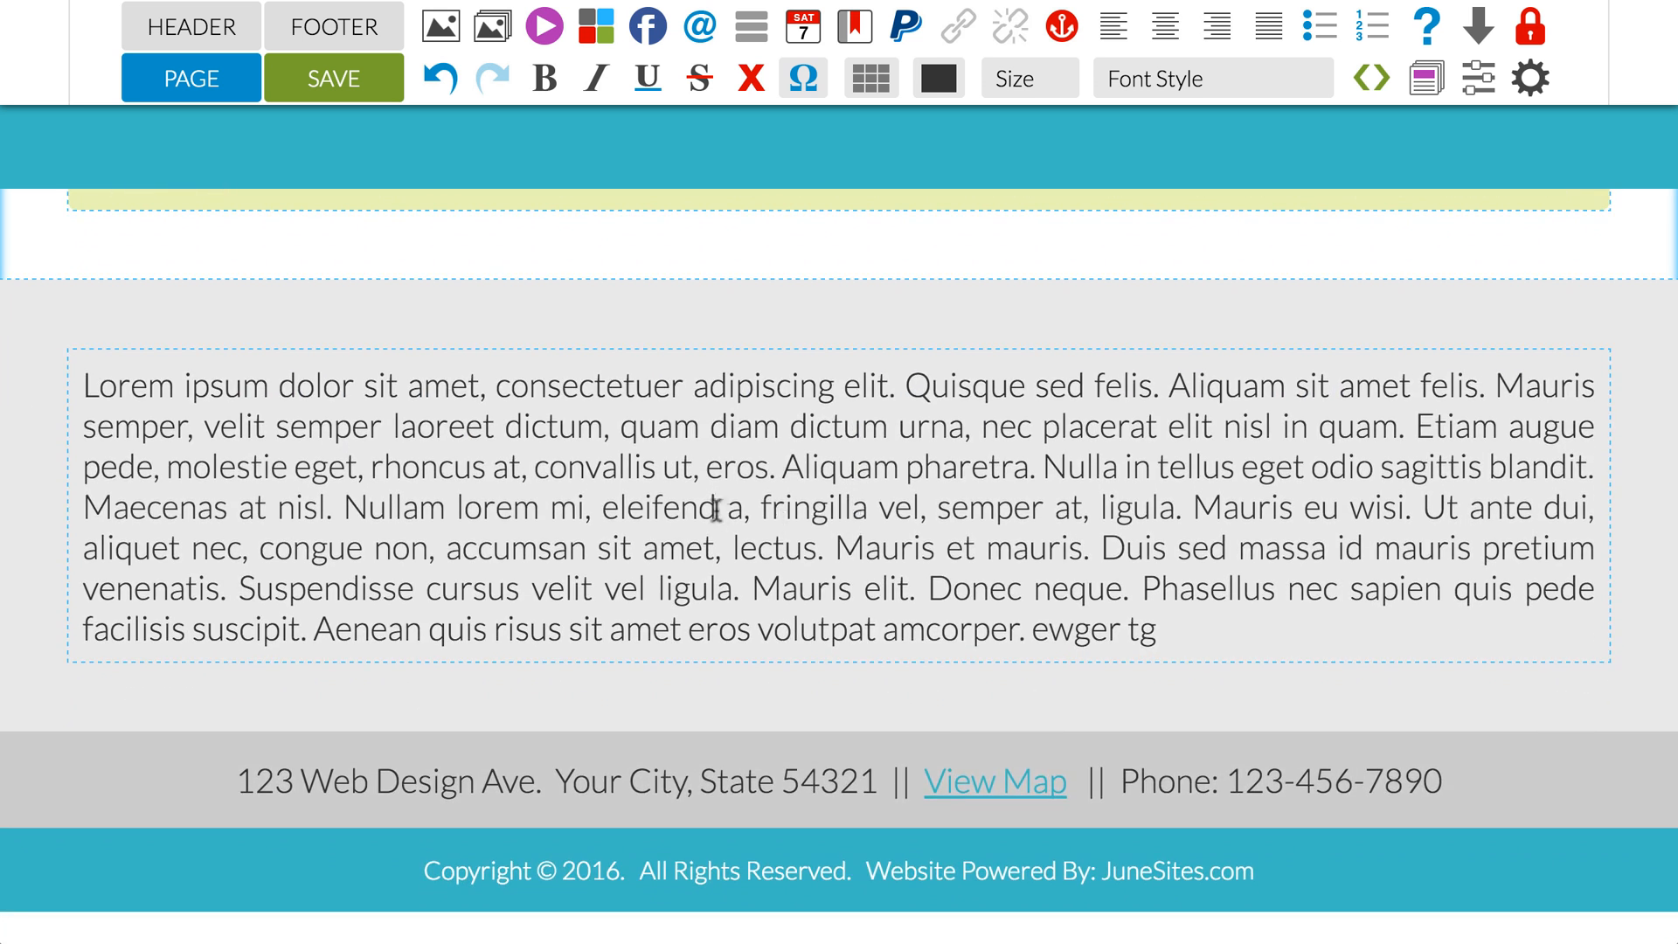
click(752, 455)
click(872, 81)
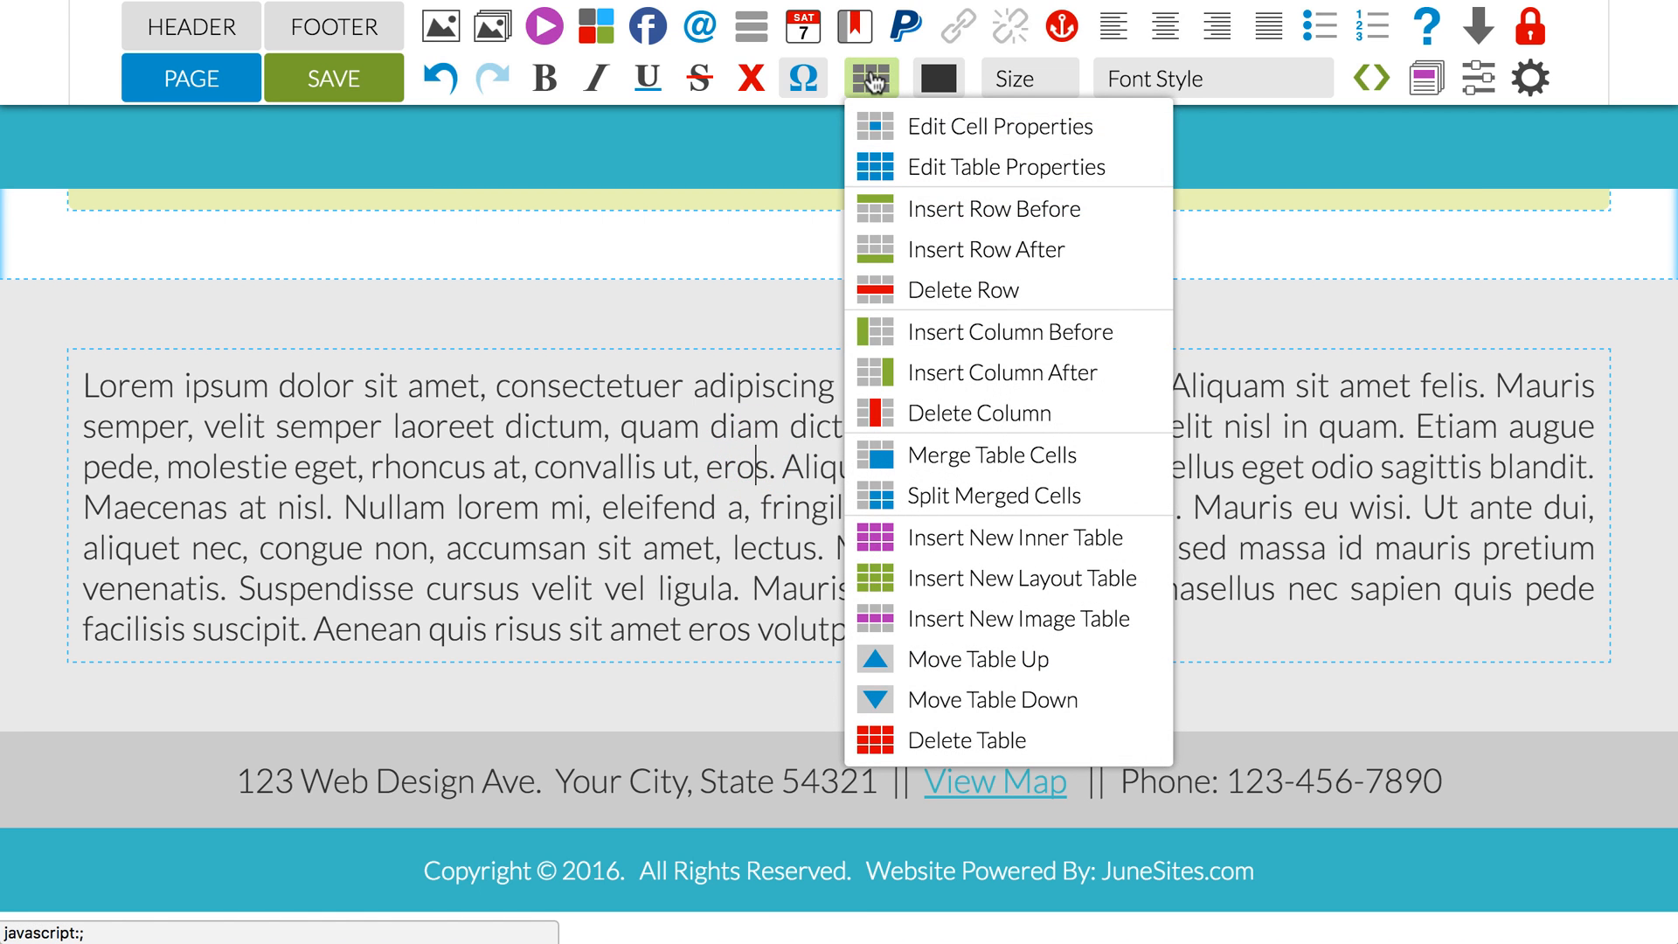
click(936, 374)
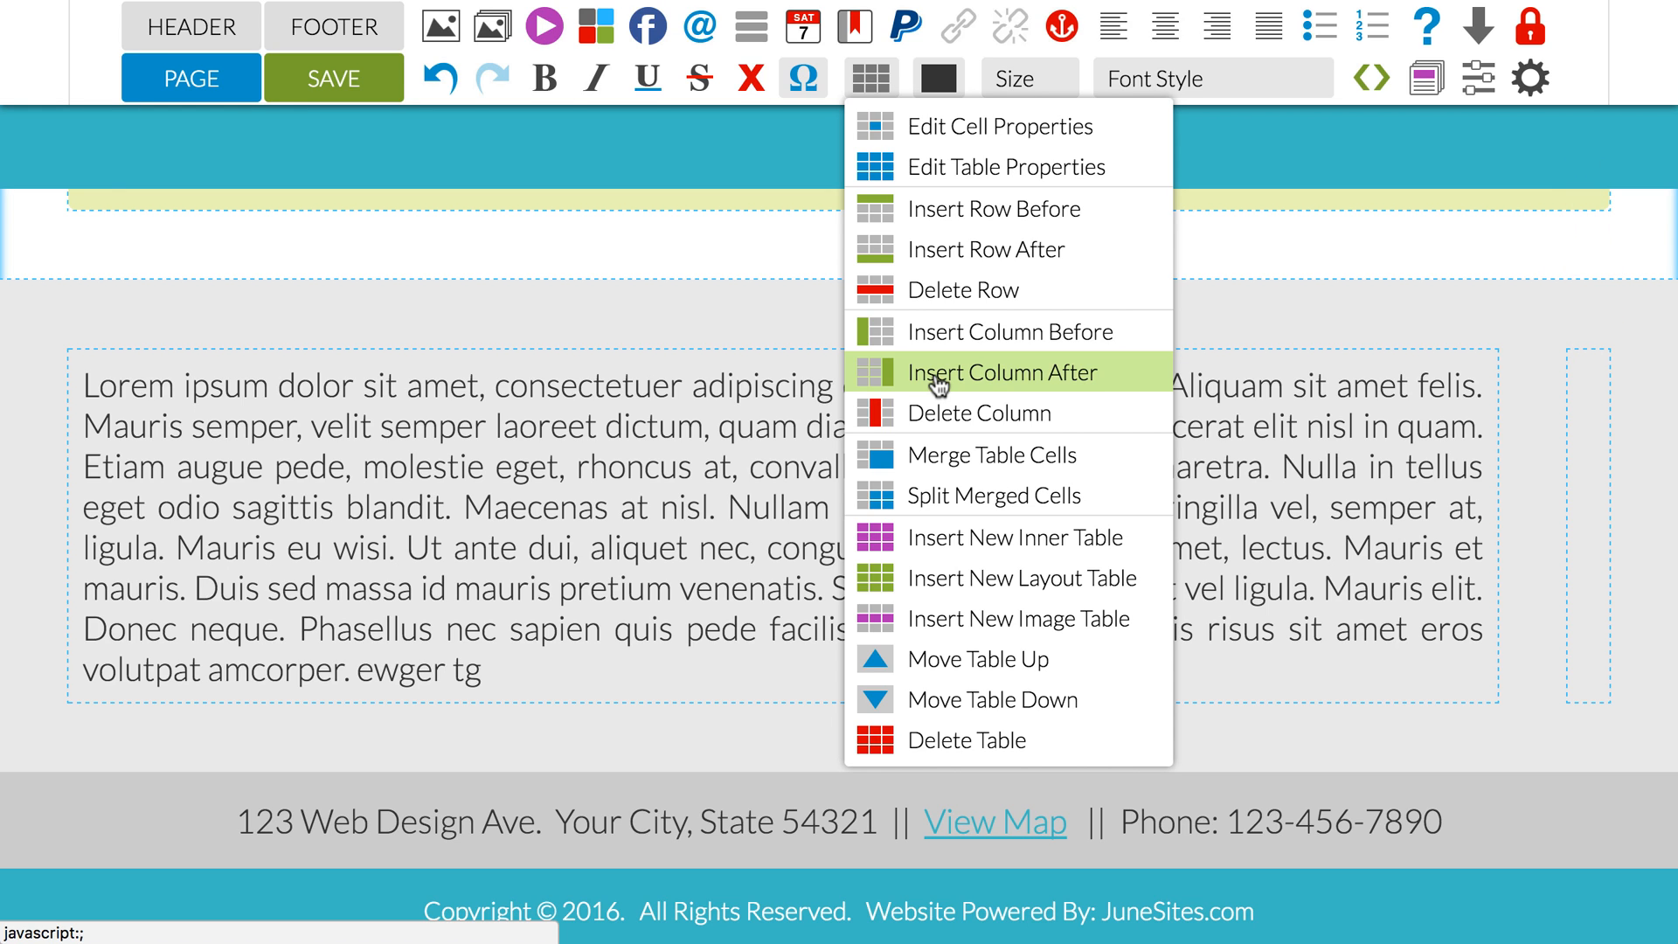
click(937, 334)
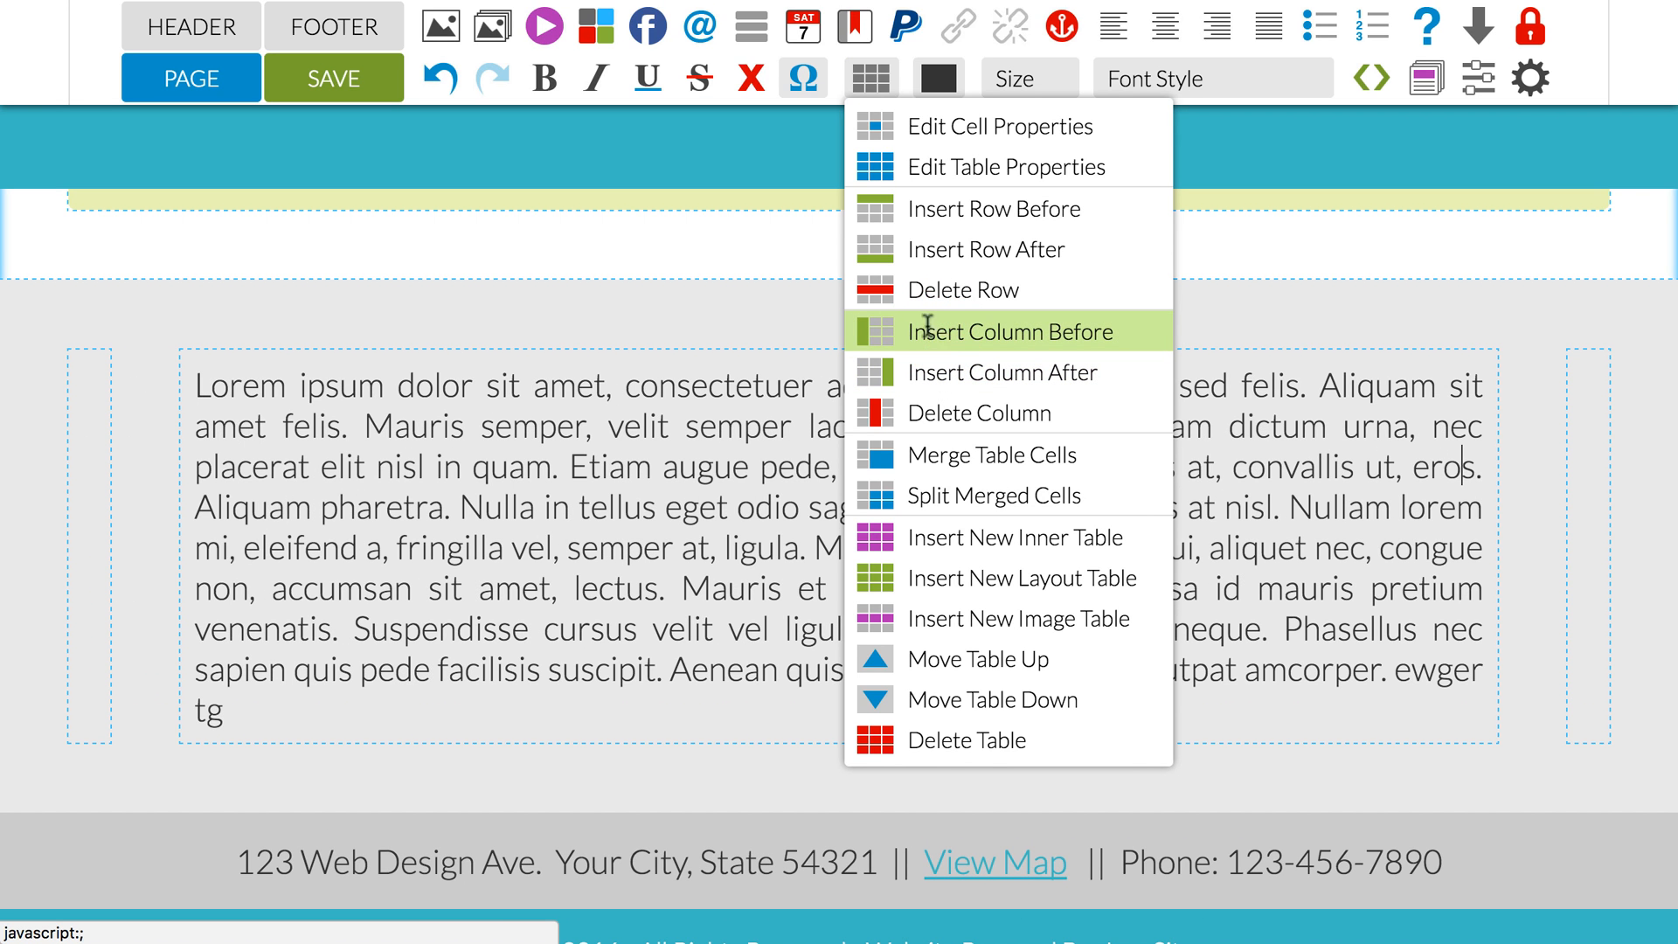
Step: Fill the new first column with "kfj rj orgjsd rjgsdt dptgbdfyyfhyrgert er" and the new third column with "frsrfg dtd hdfyhfyjftutujygu u ukytu"
click(85, 380)
text(kfj)
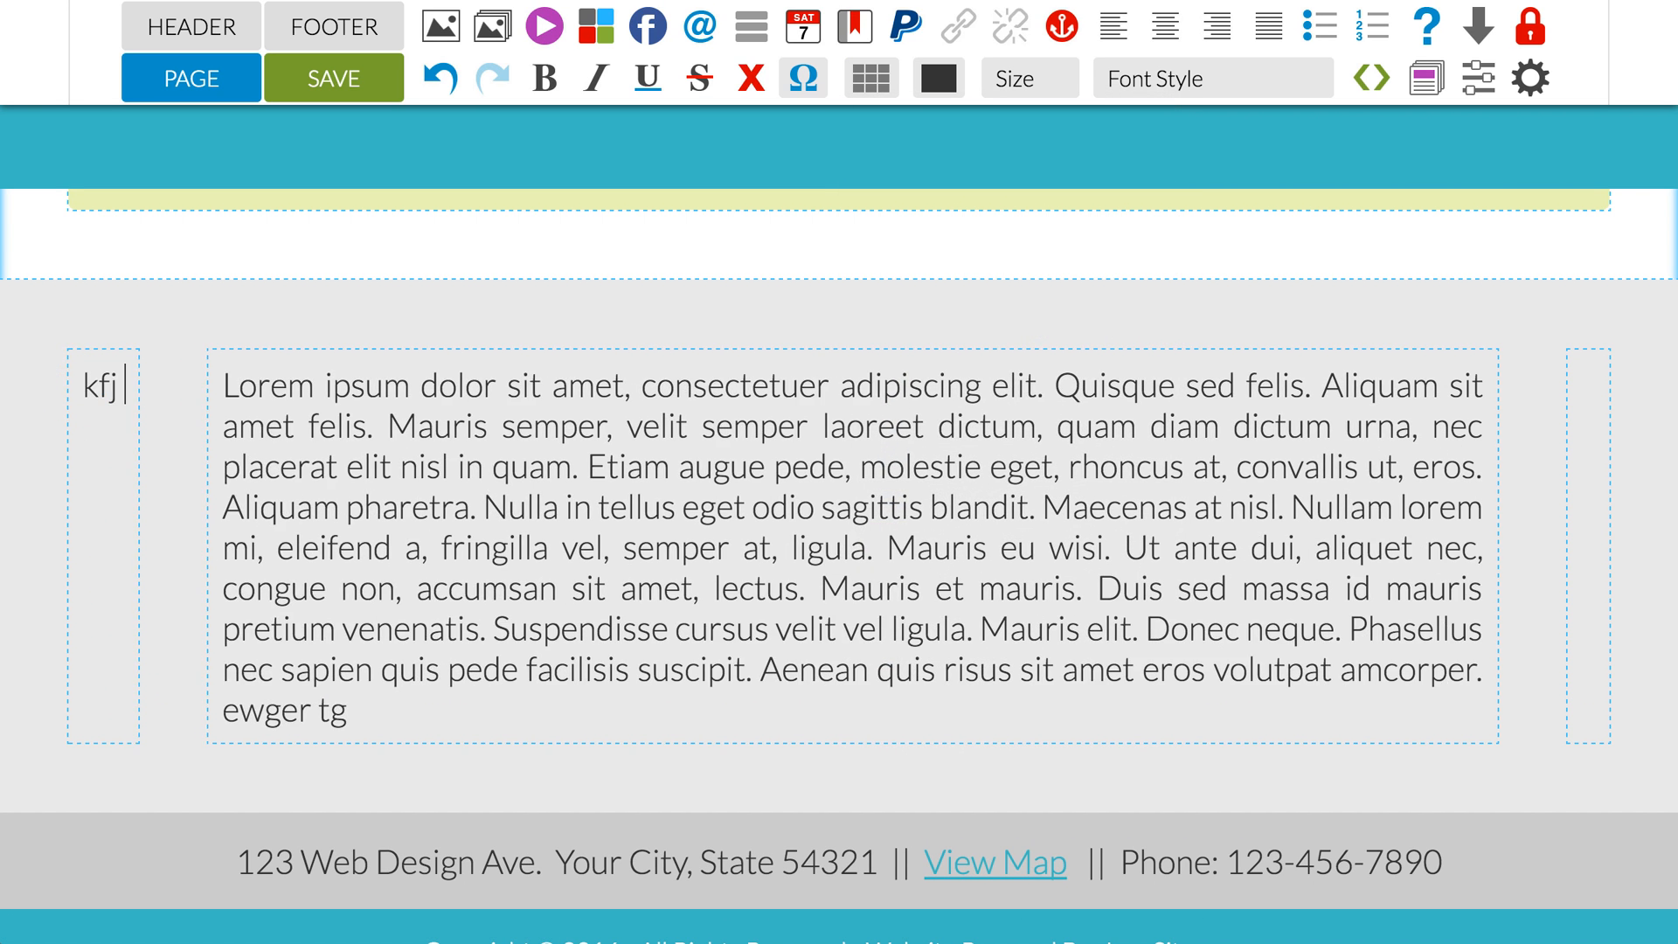
text( rj orgjsd rjgsdt dptgbdfyyfhyrgert er)
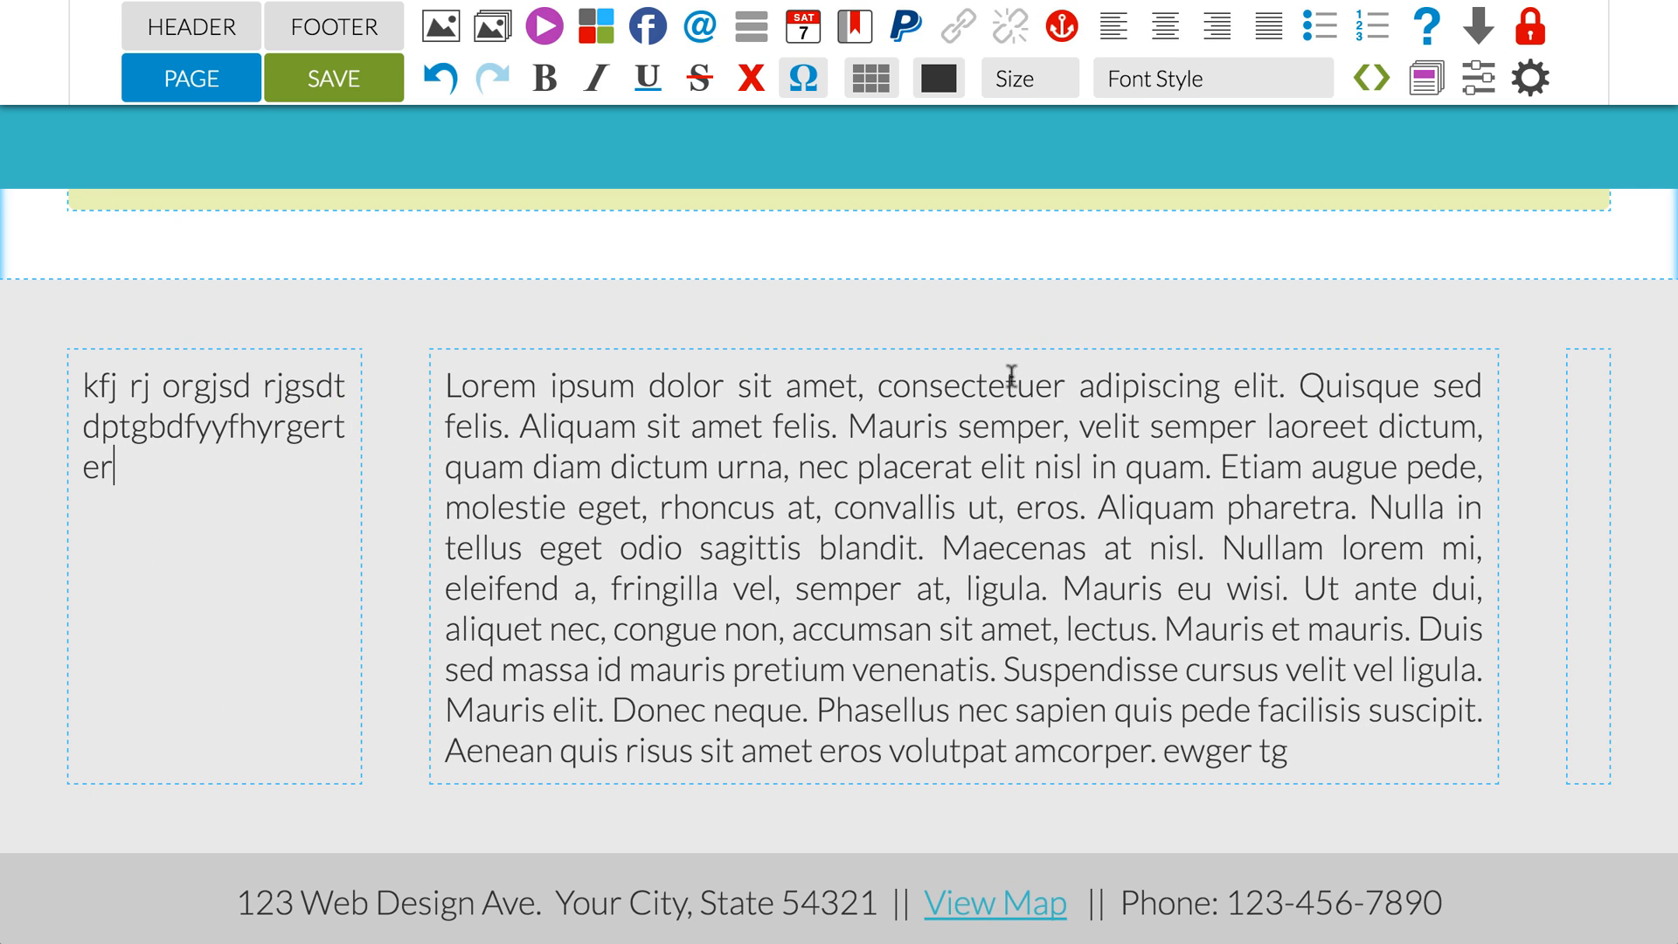
click(1597, 396)
text(frsrfg dt)
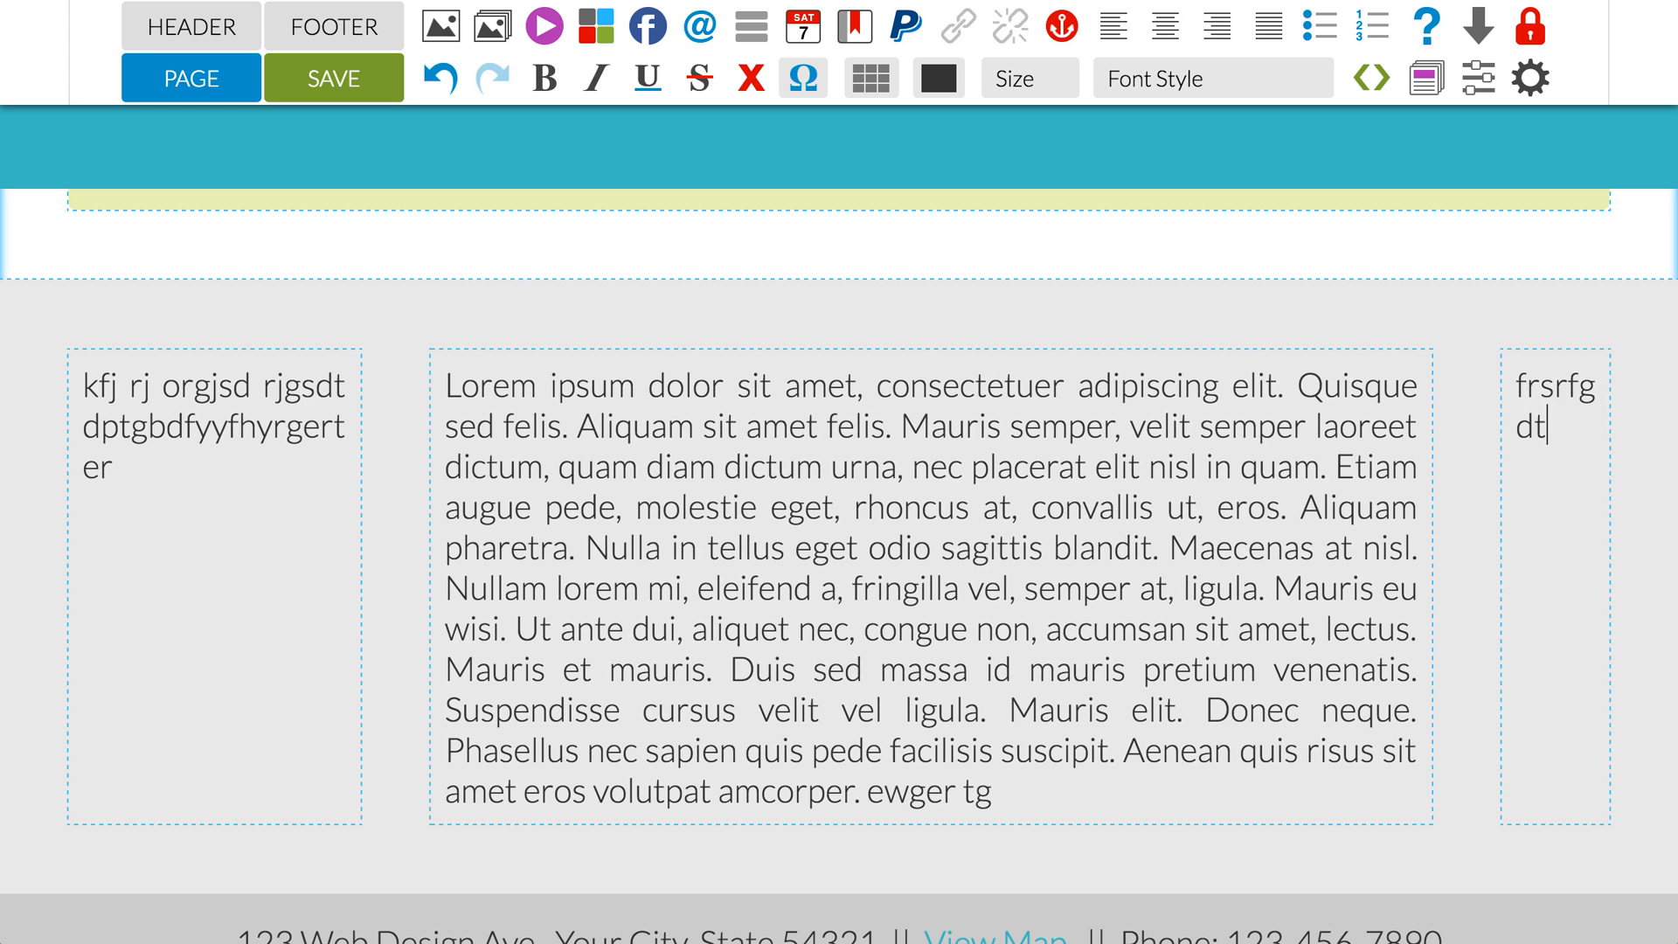
text(d hdfyhfyjftutujygu u)
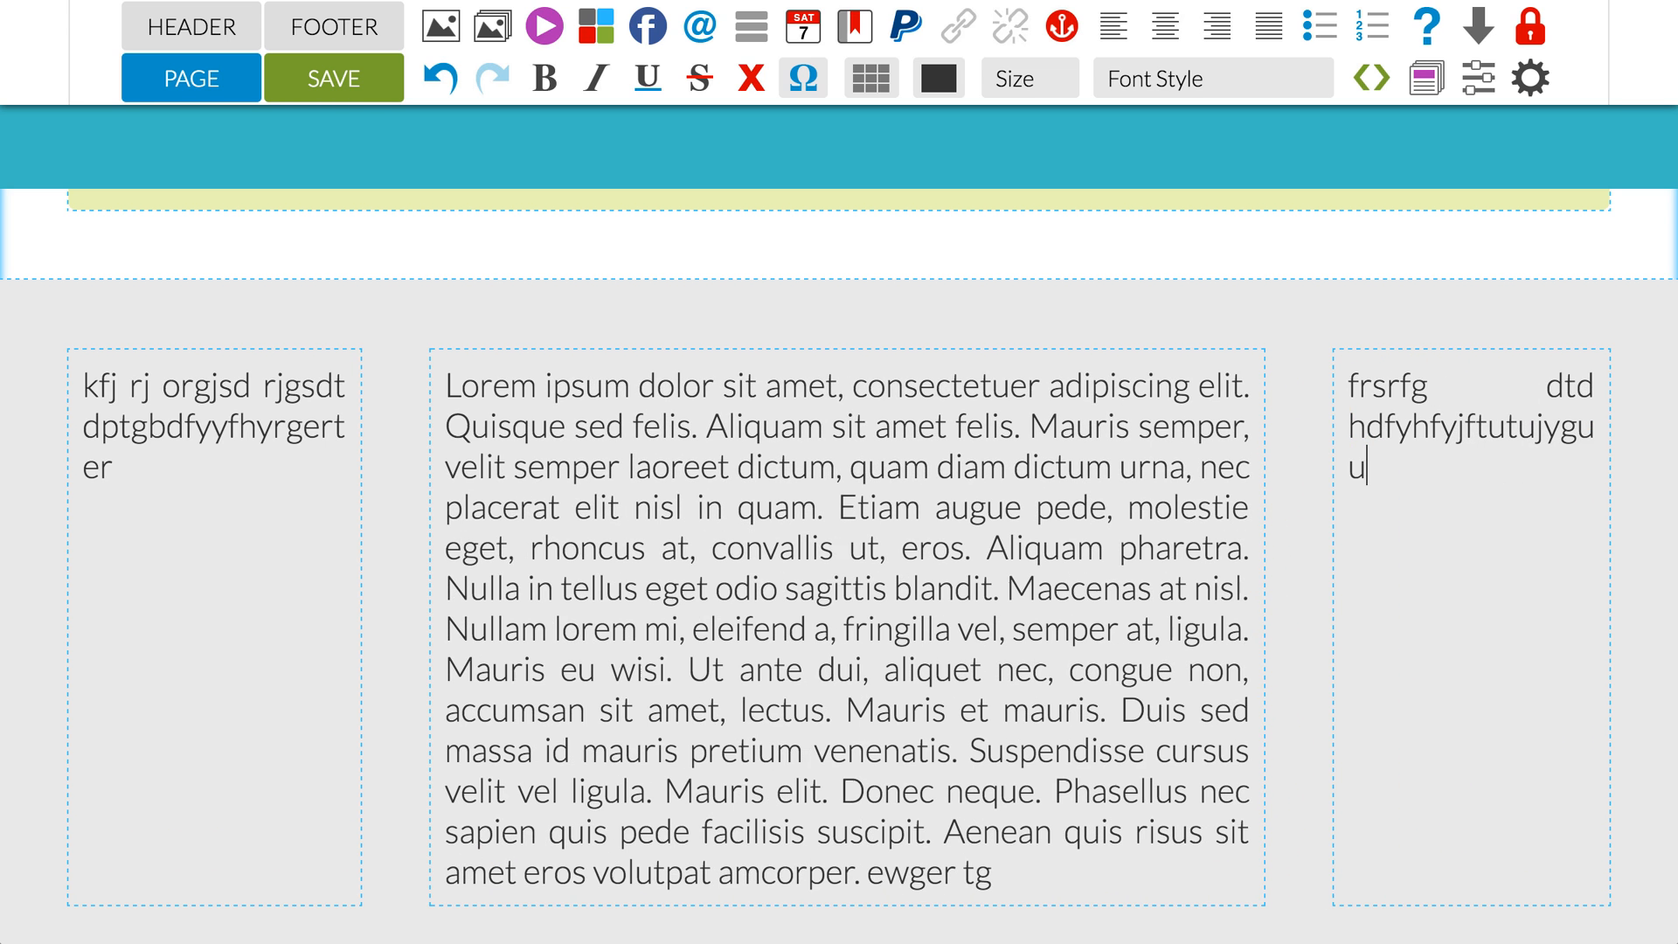
text( ukytu)
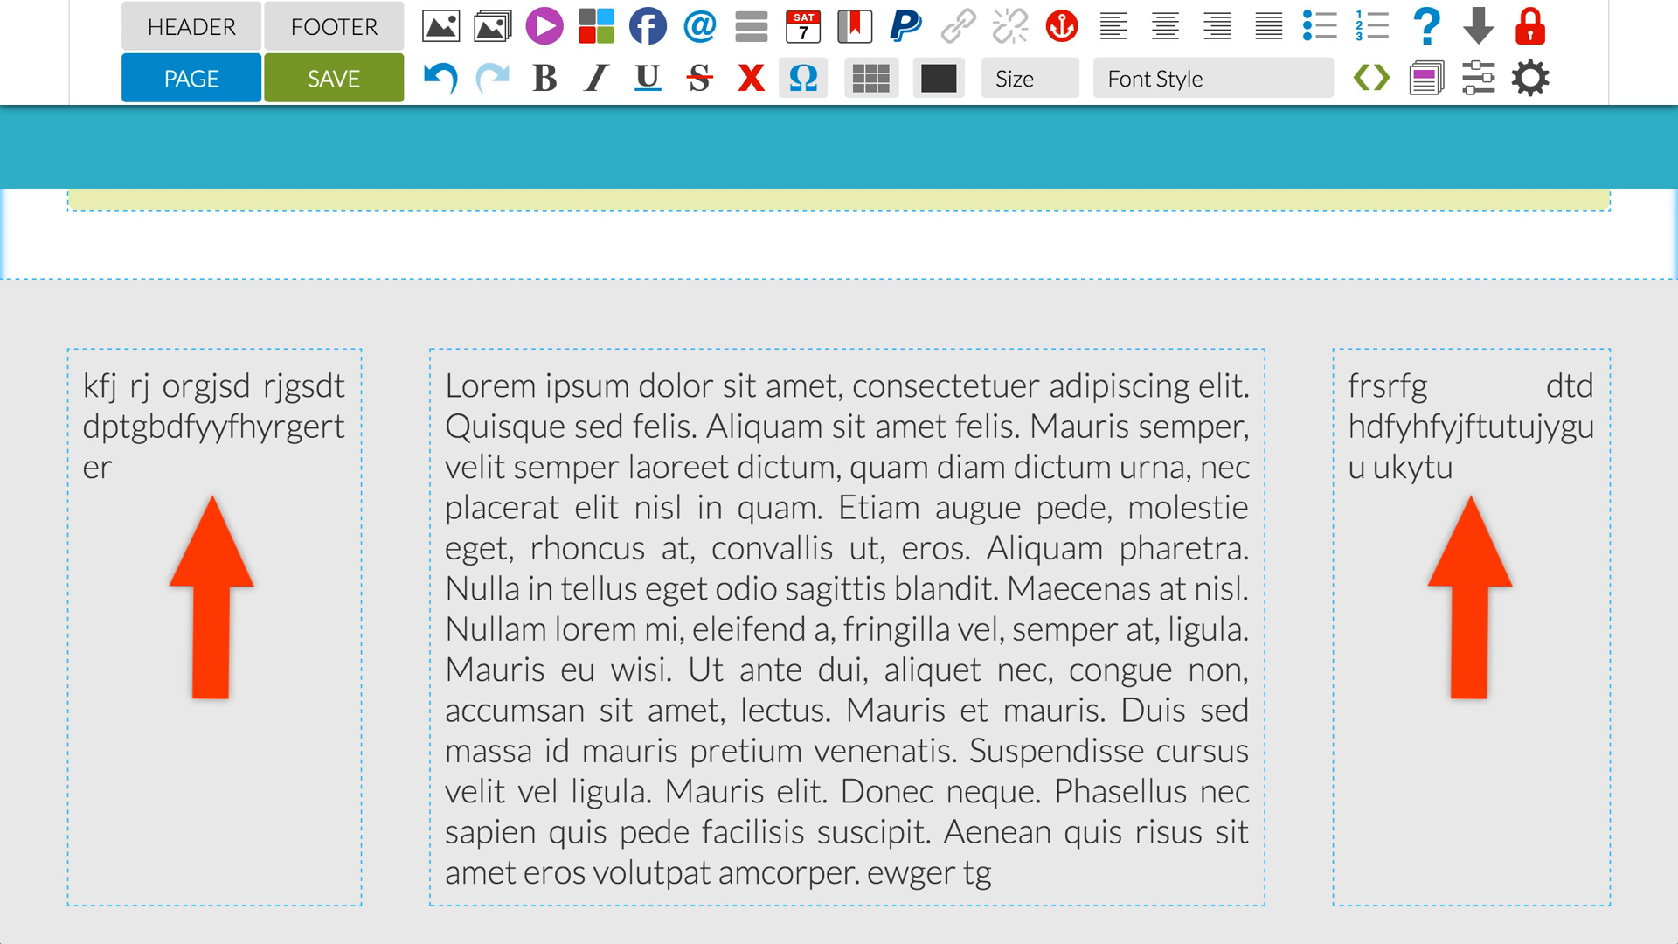
Step: Set the vertical alignment of the grey table's first-column cell to Middle and apply it
click(181, 426)
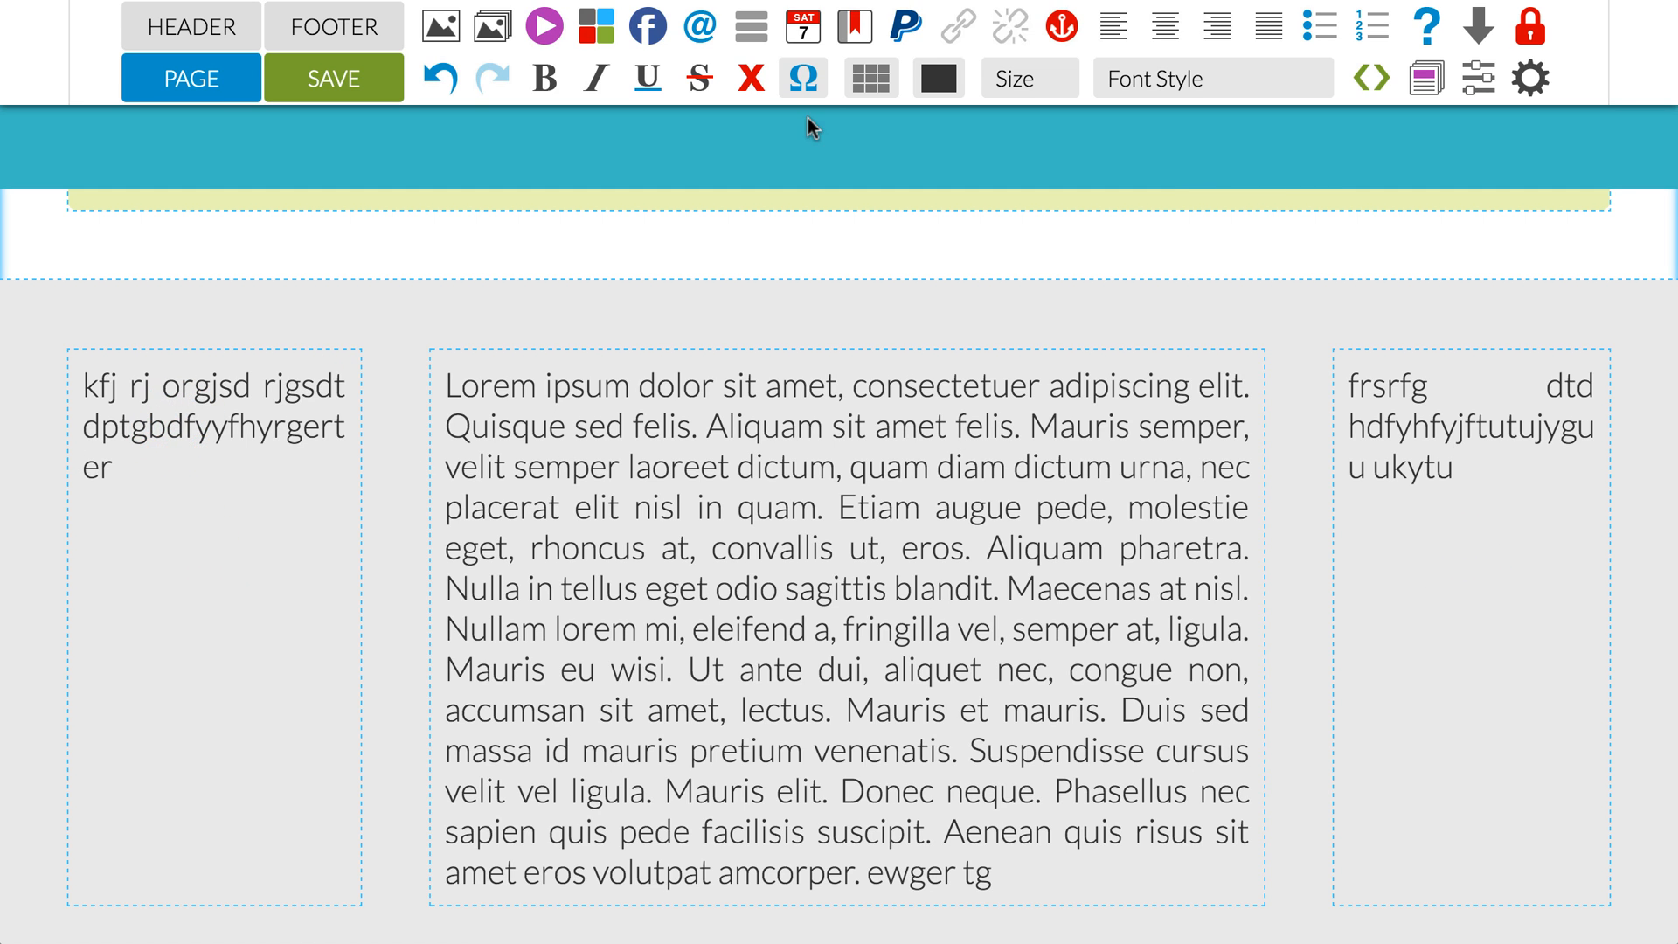
click(872, 78)
click(881, 131)
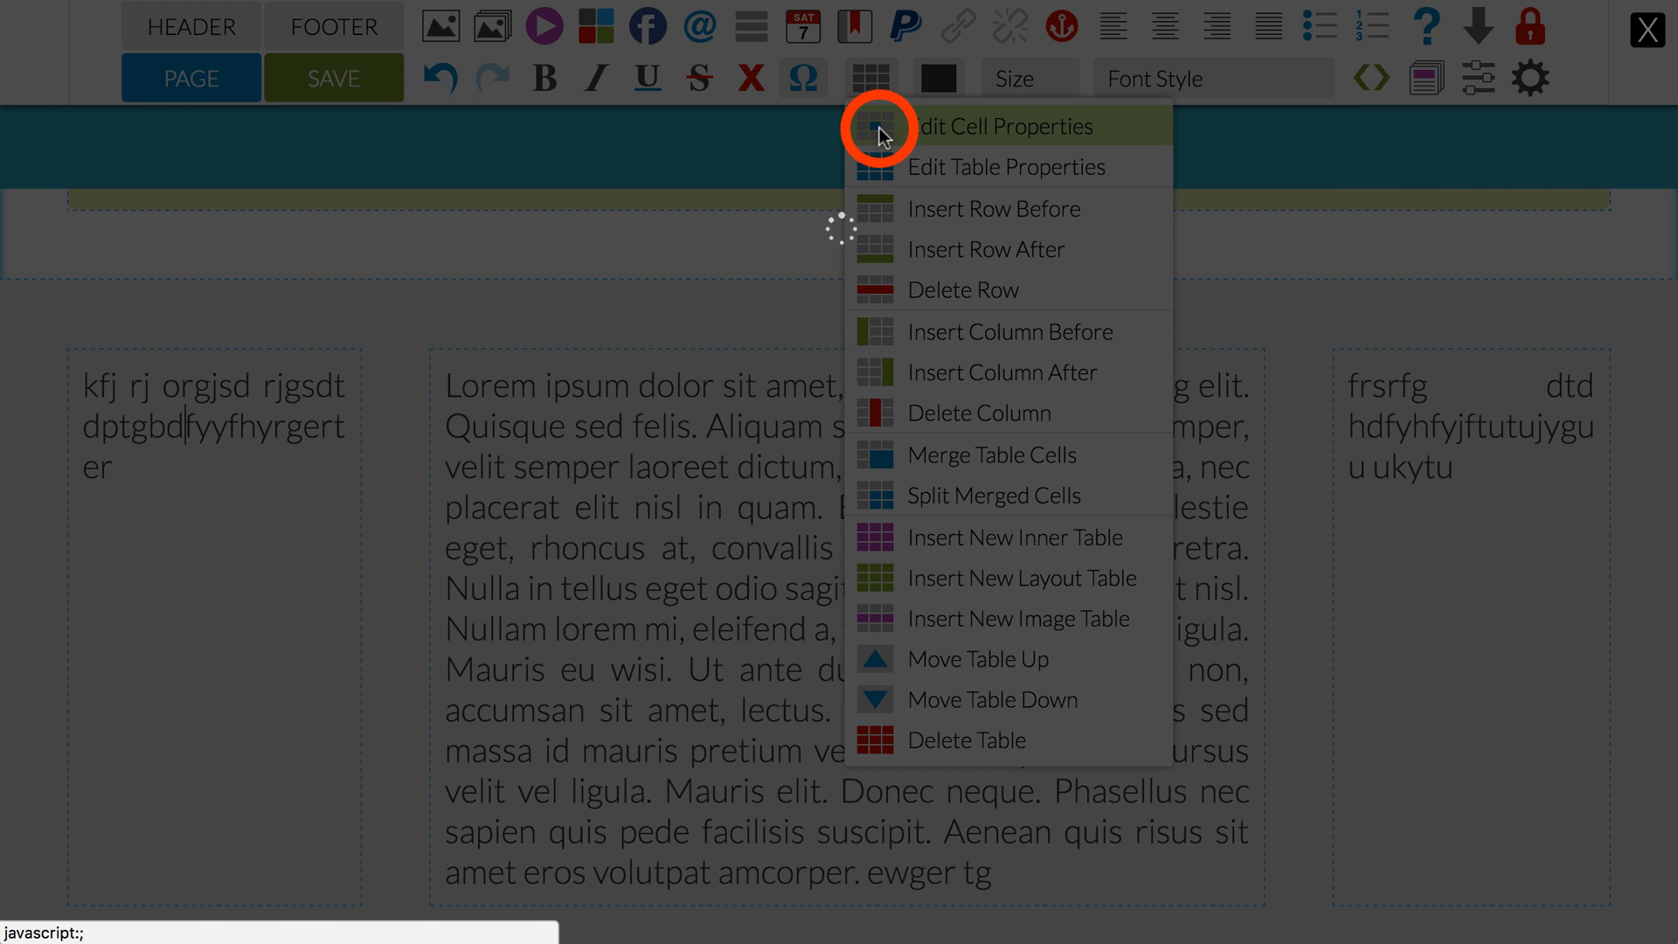
click(1285, 250)
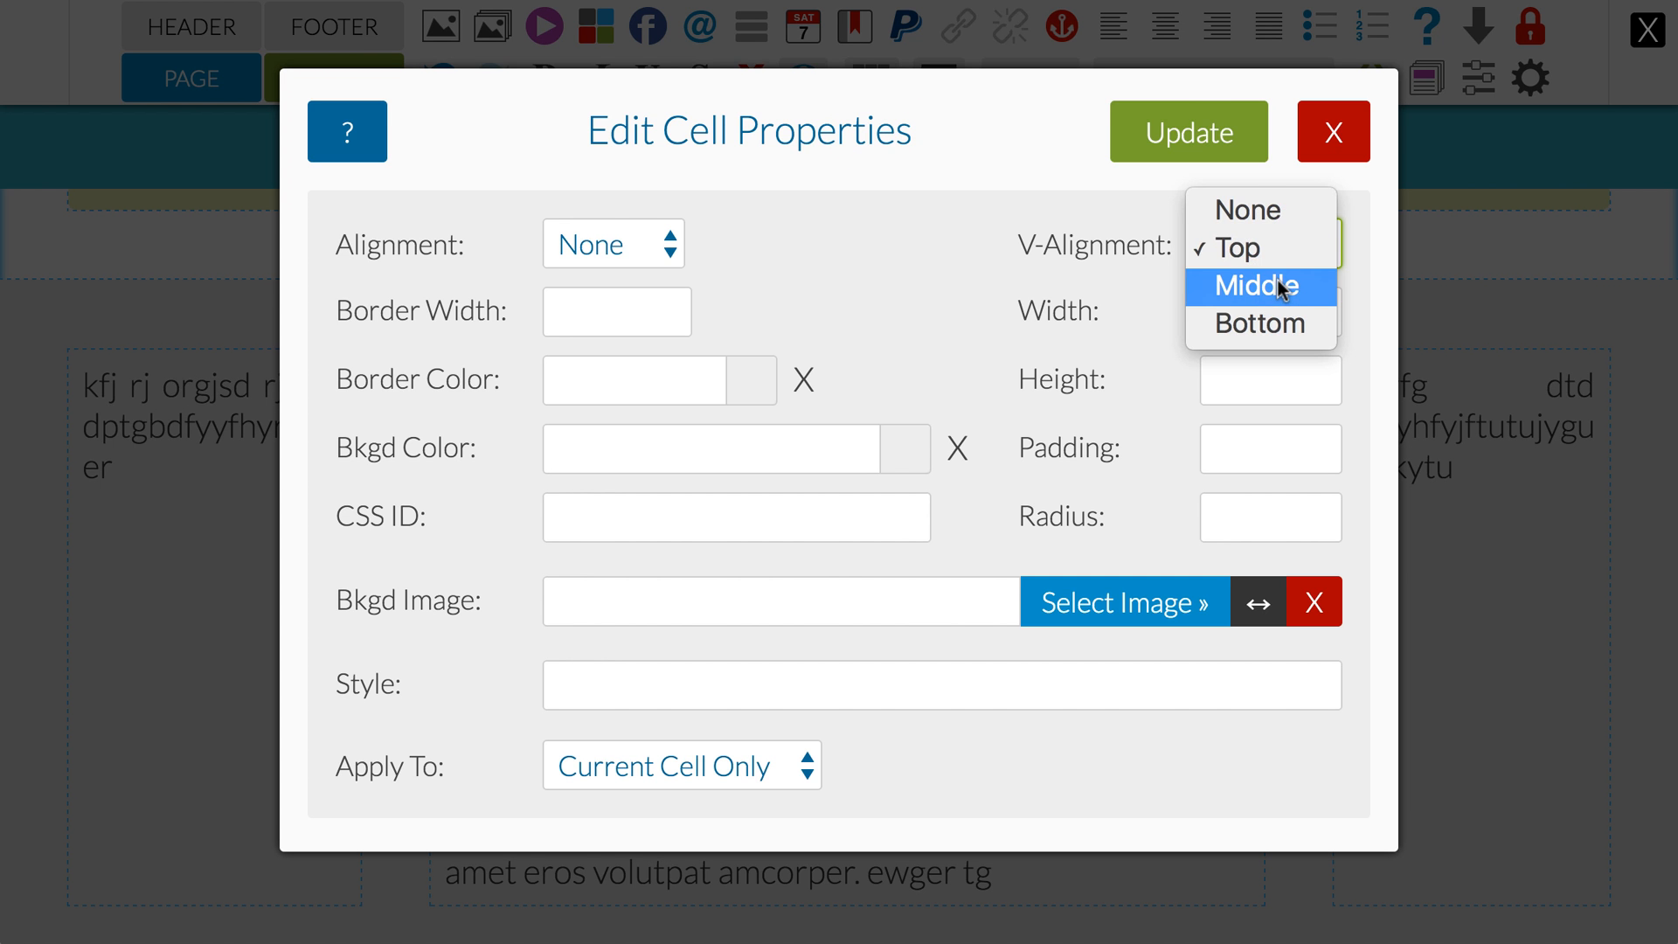
click(1281, 288)
click(1190, 123)
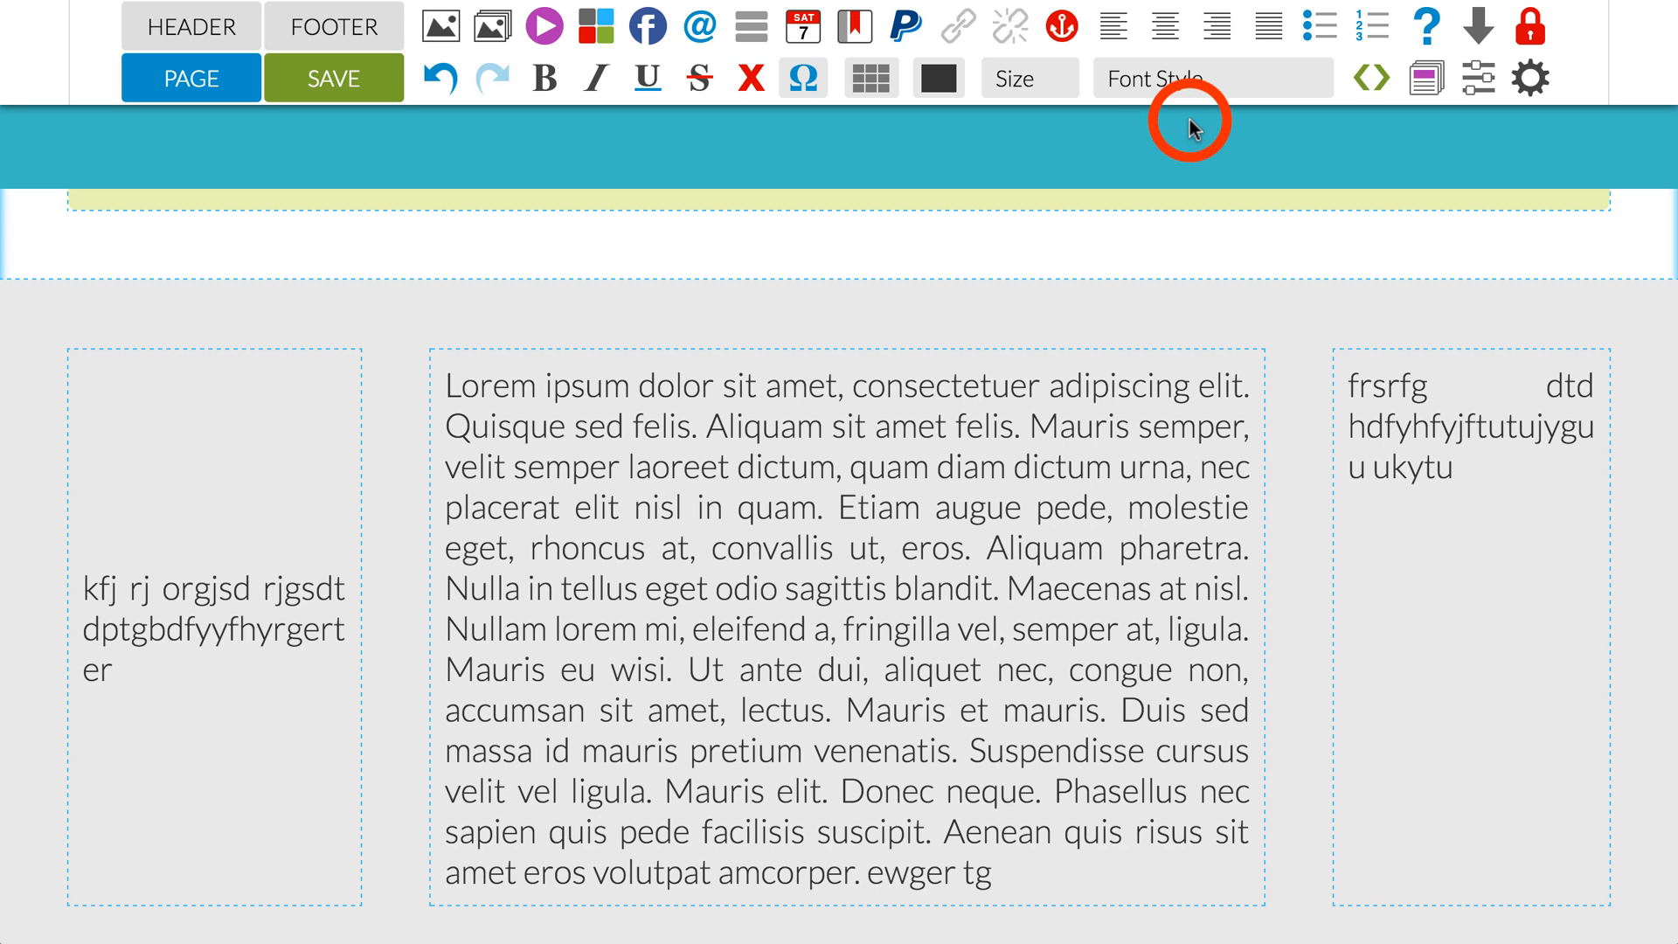
Step: Set the vertical alignment of the grey table's third-column cell to Bottom and apply it
scroll(962, 390, down, 3)
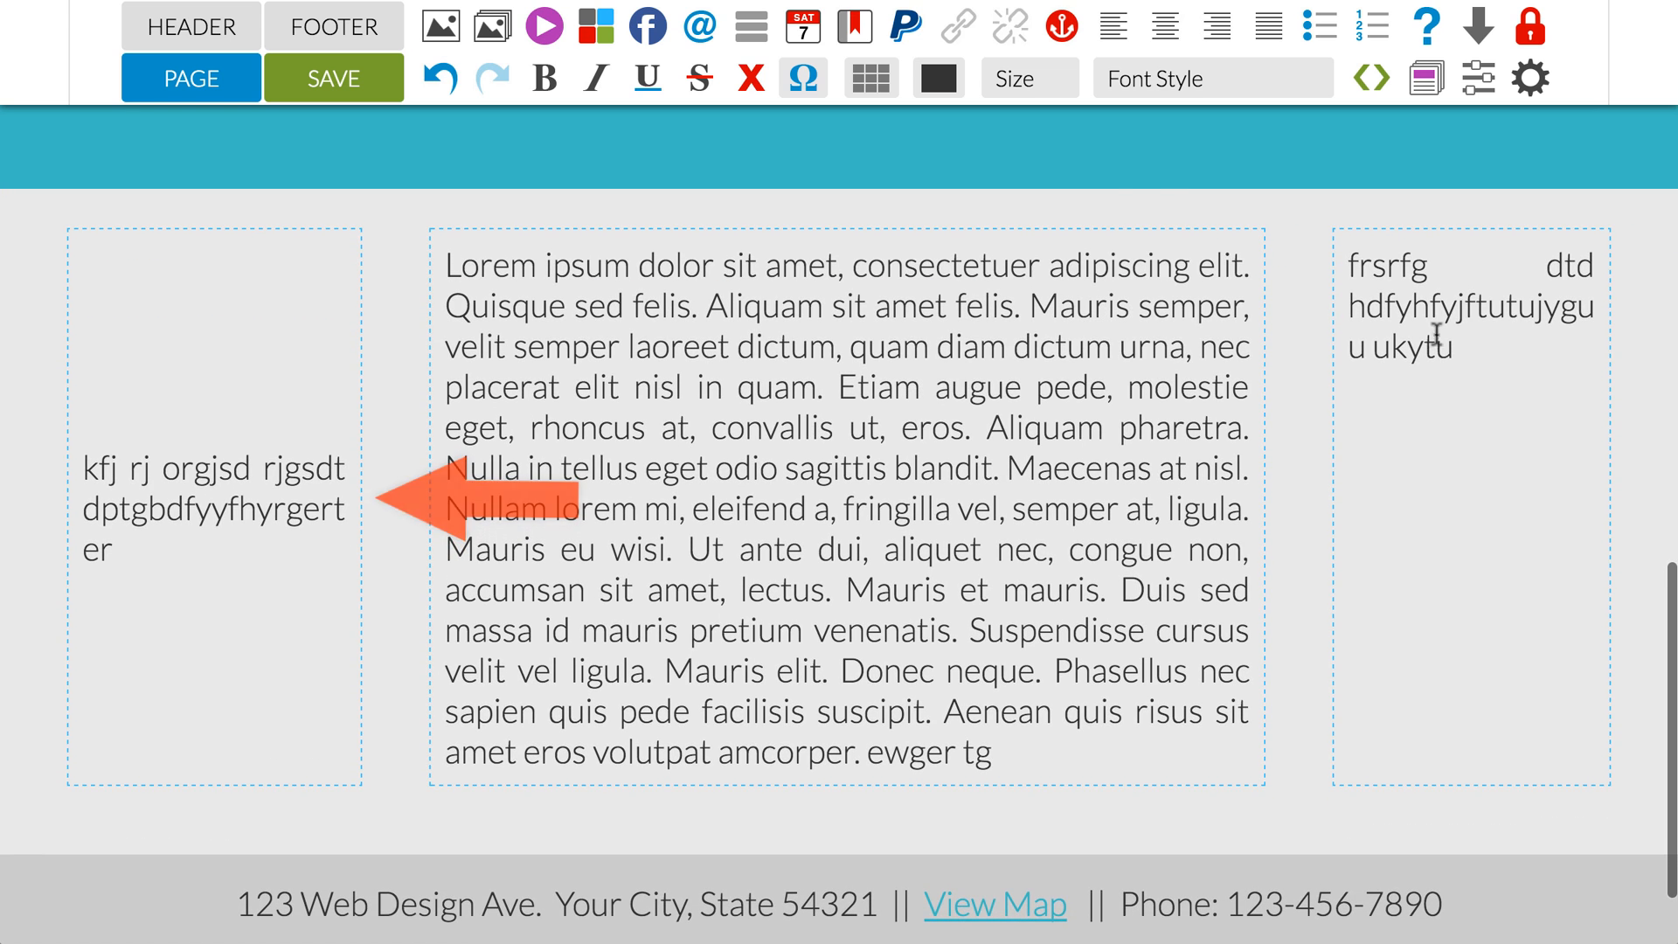
click(1490, 318)
click(886, 83)
click(892, 125)
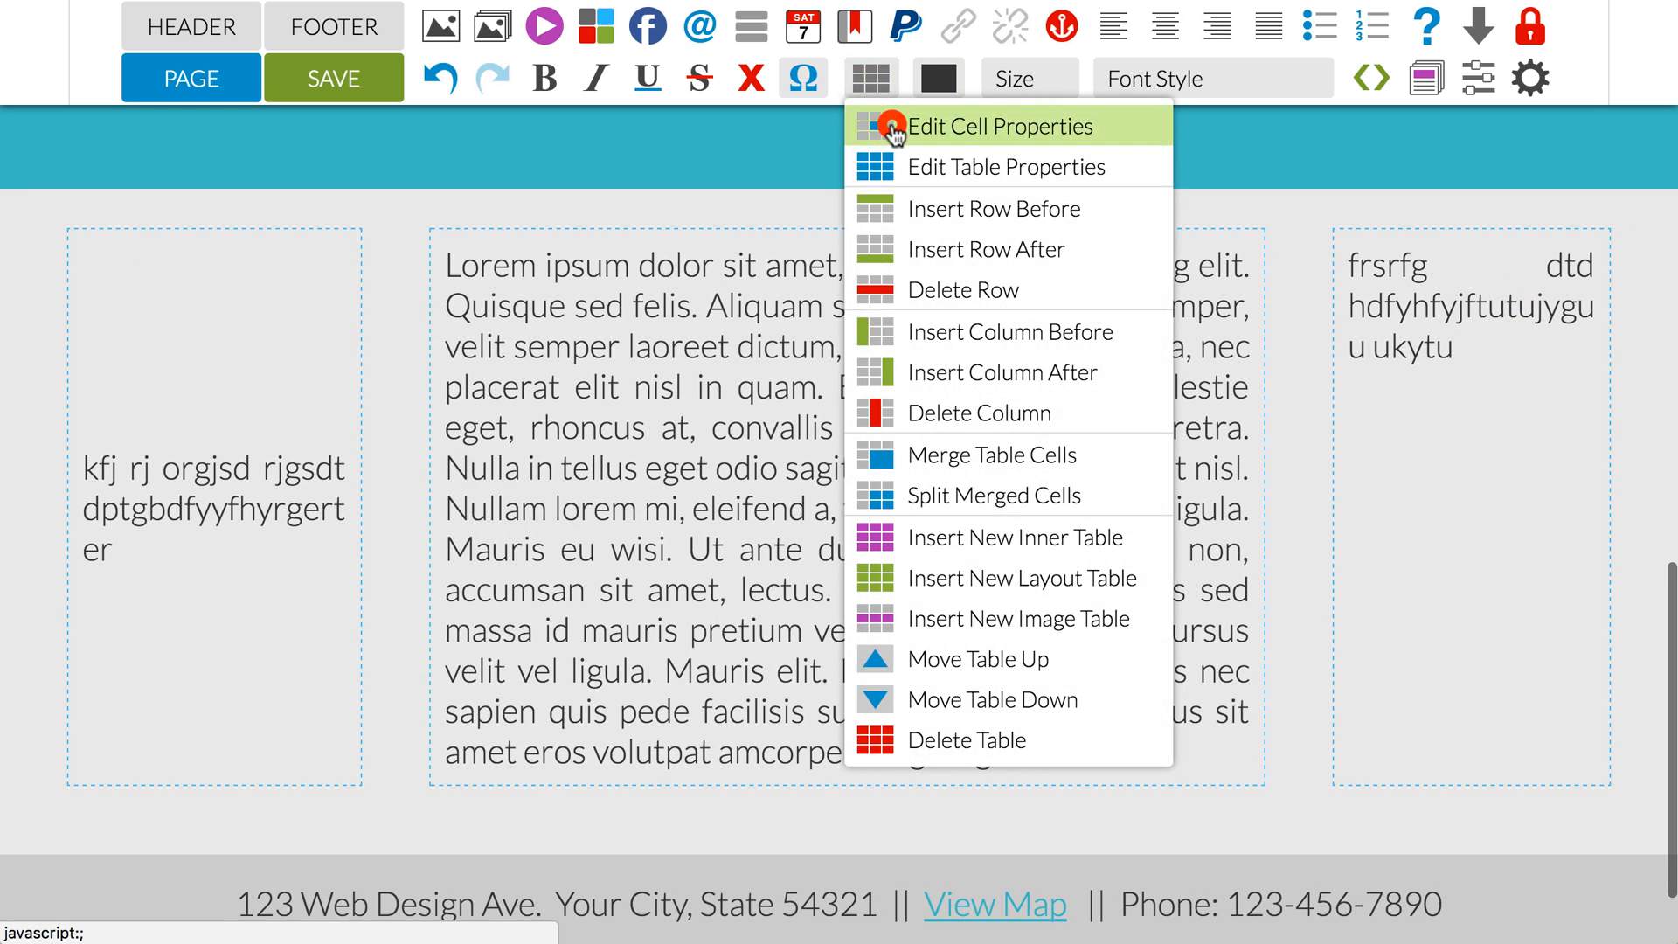
click(1257, 244)
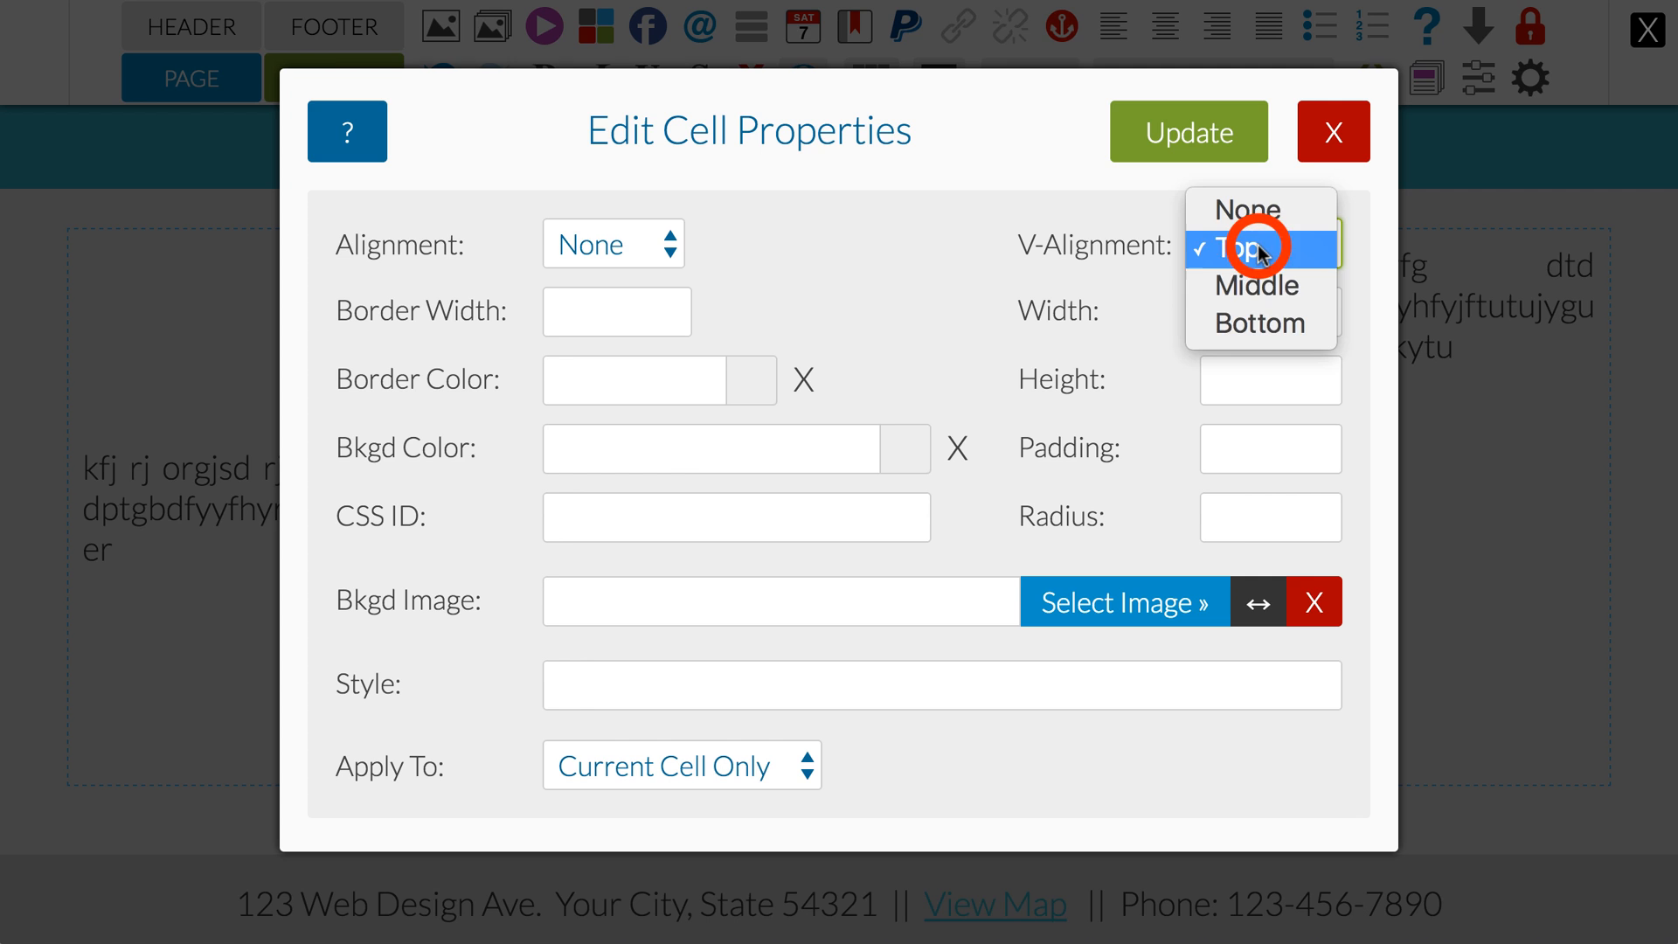
click(1252, 324)
click(1201, 137)
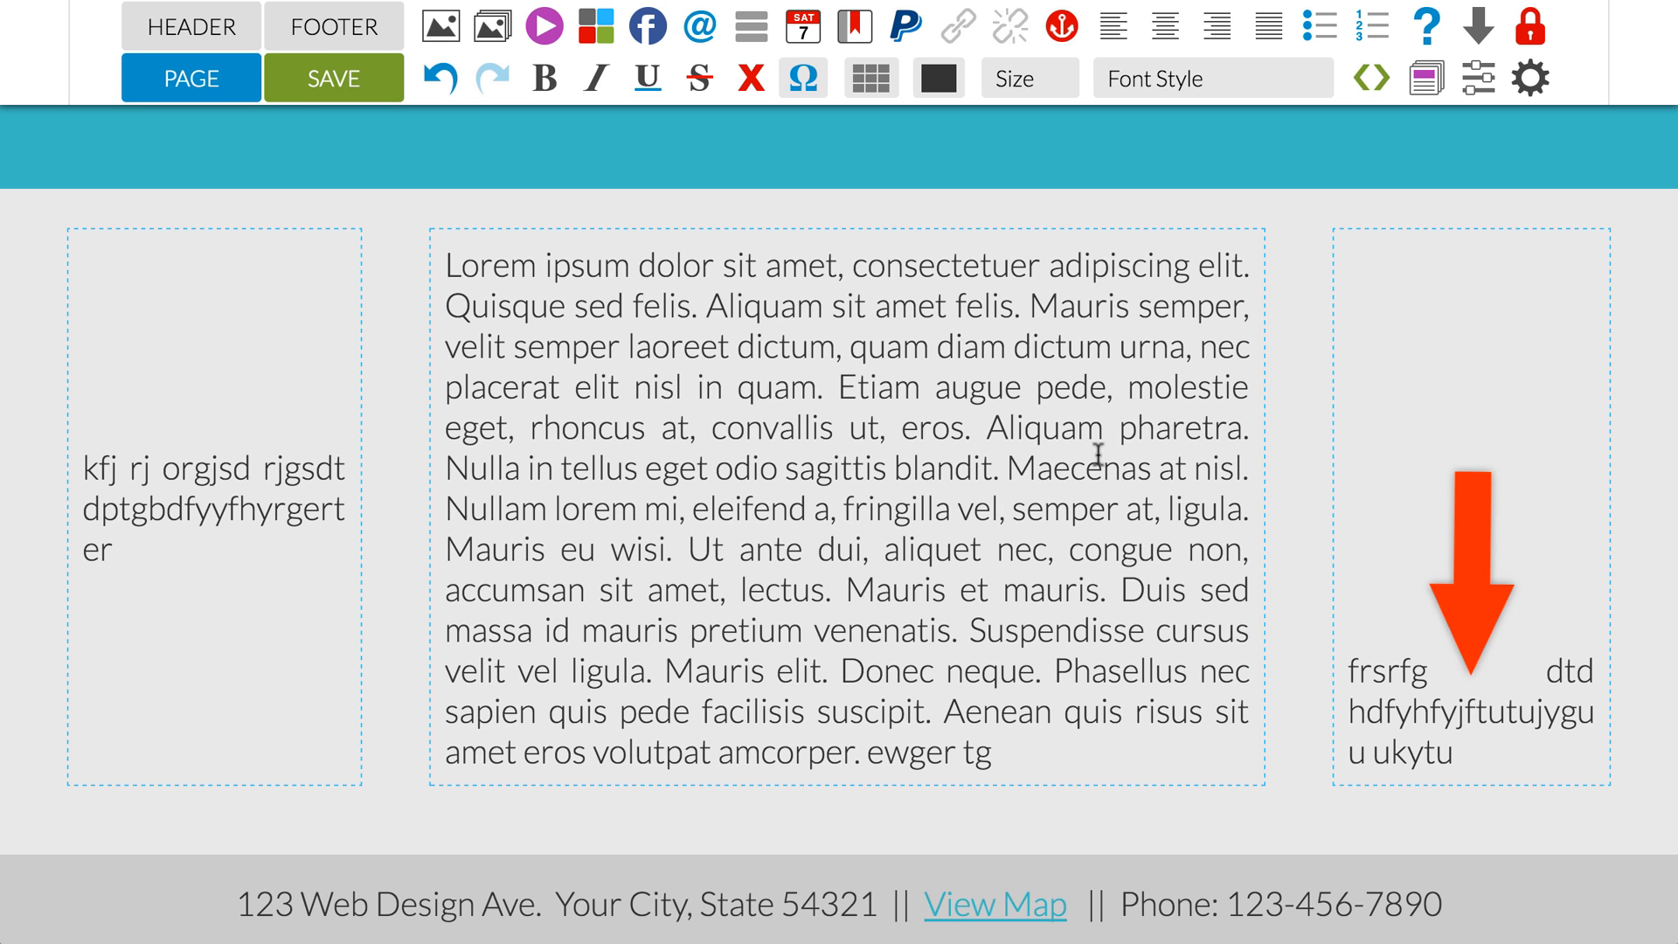
Step: Append the filler text "kdf jarfosjrojsorjosdjtosdjtosjot" to the end of the third-column cell
click(1489, 755)
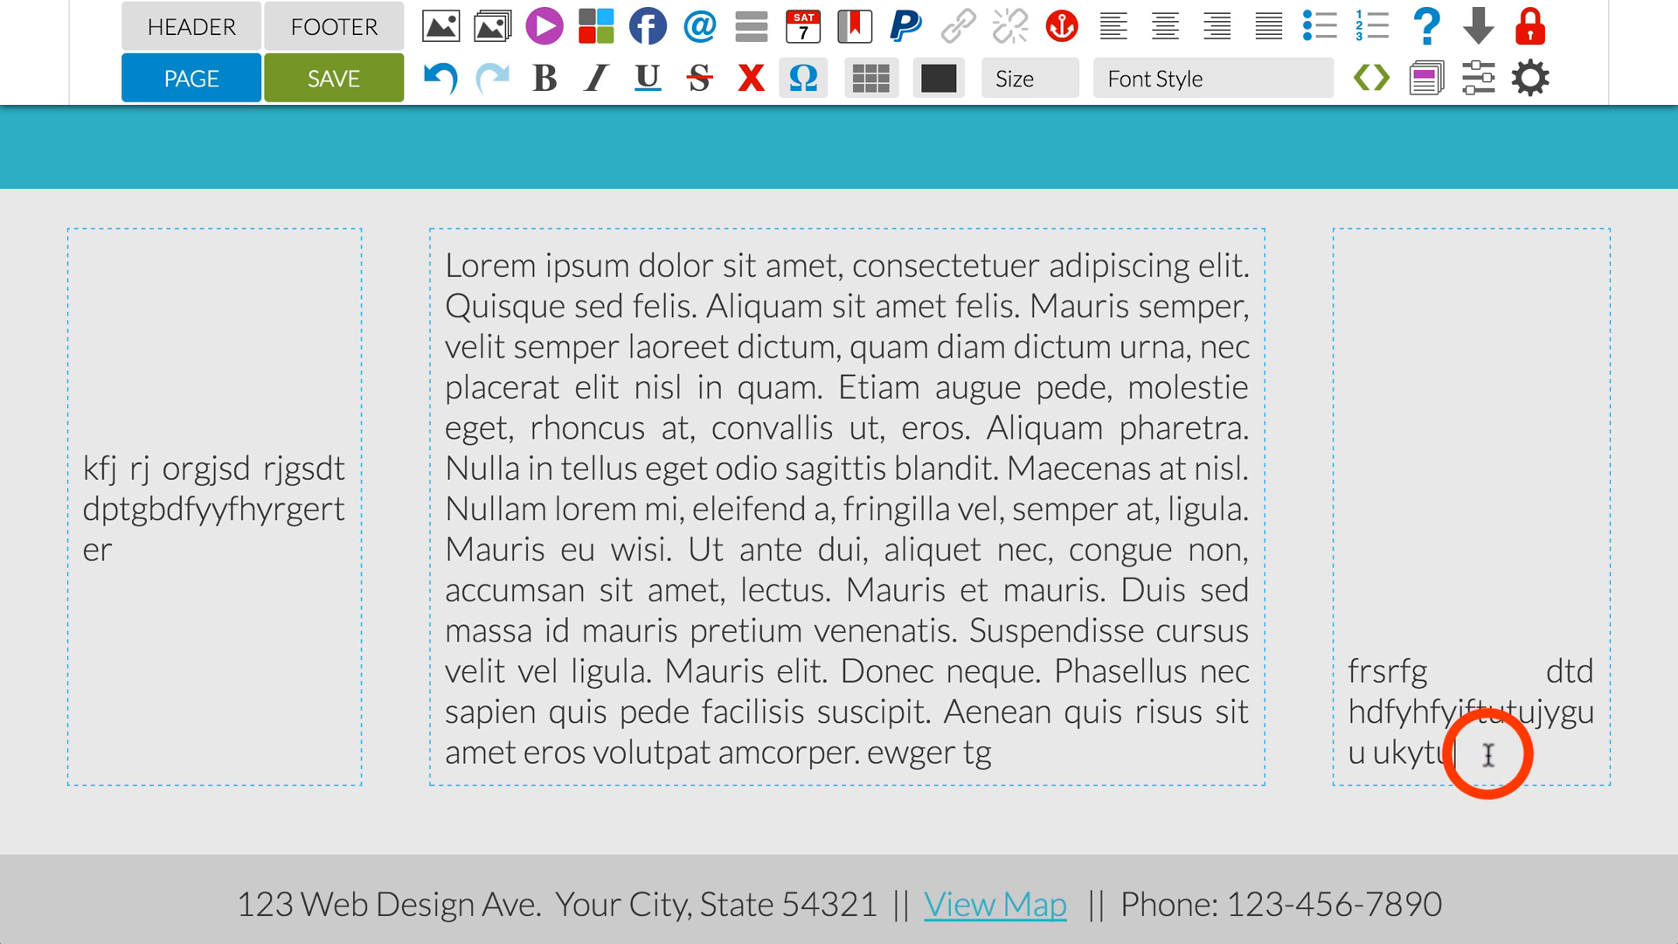
text(kdf jarfosjrojsorjosdjtosdjto)
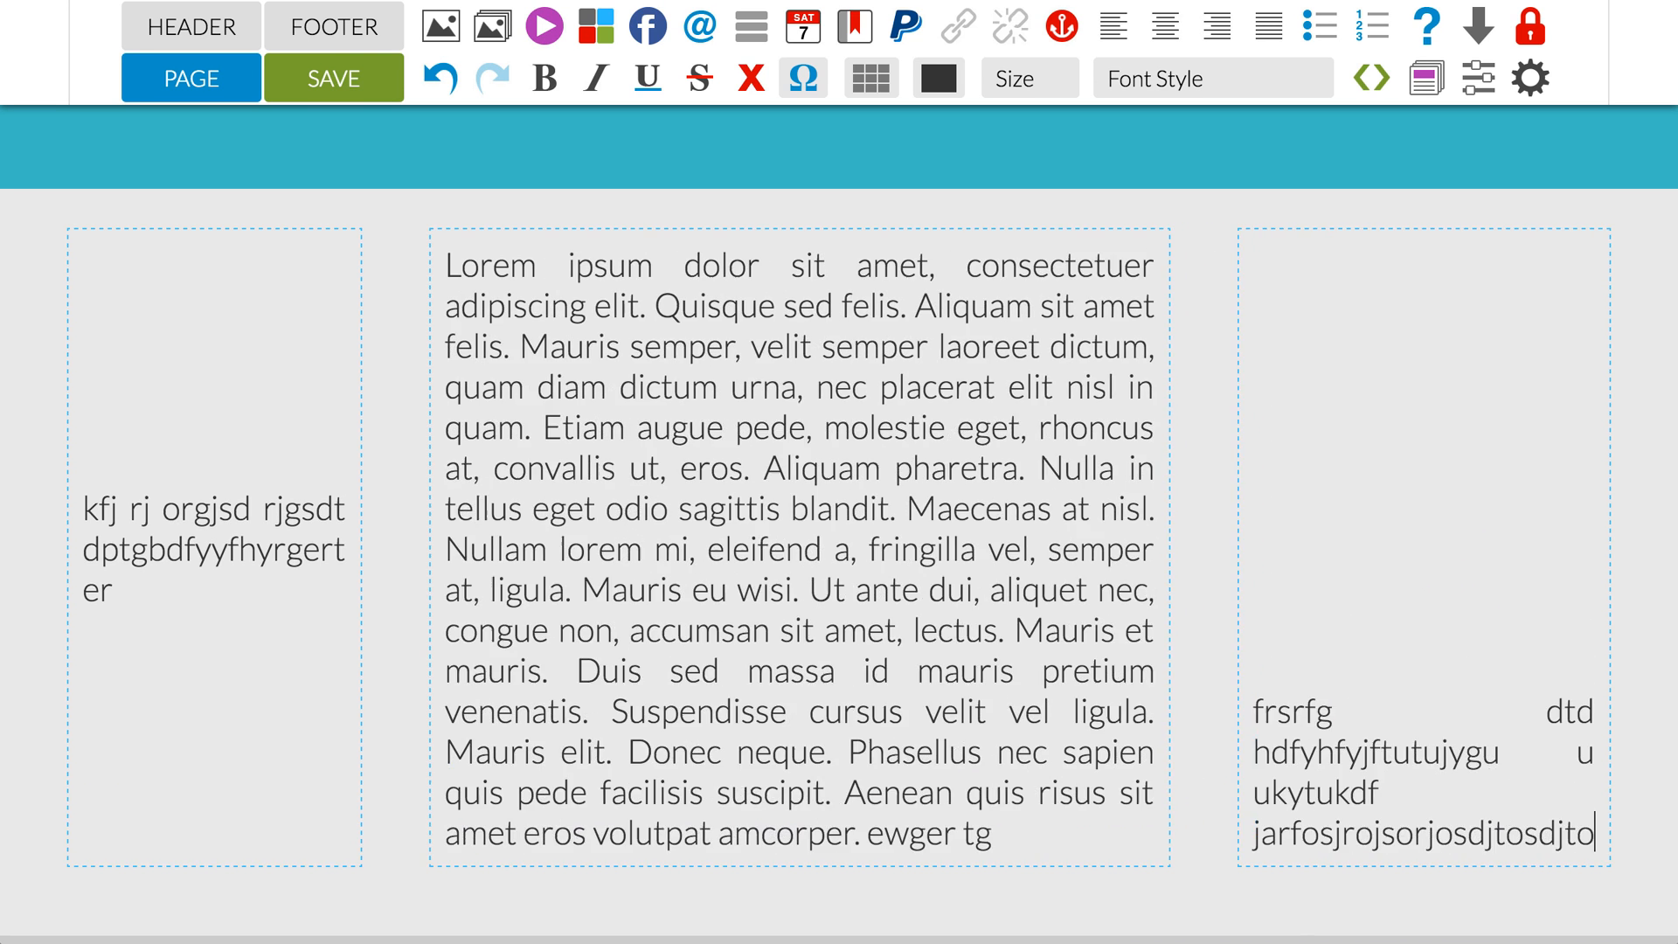
text(sjot)
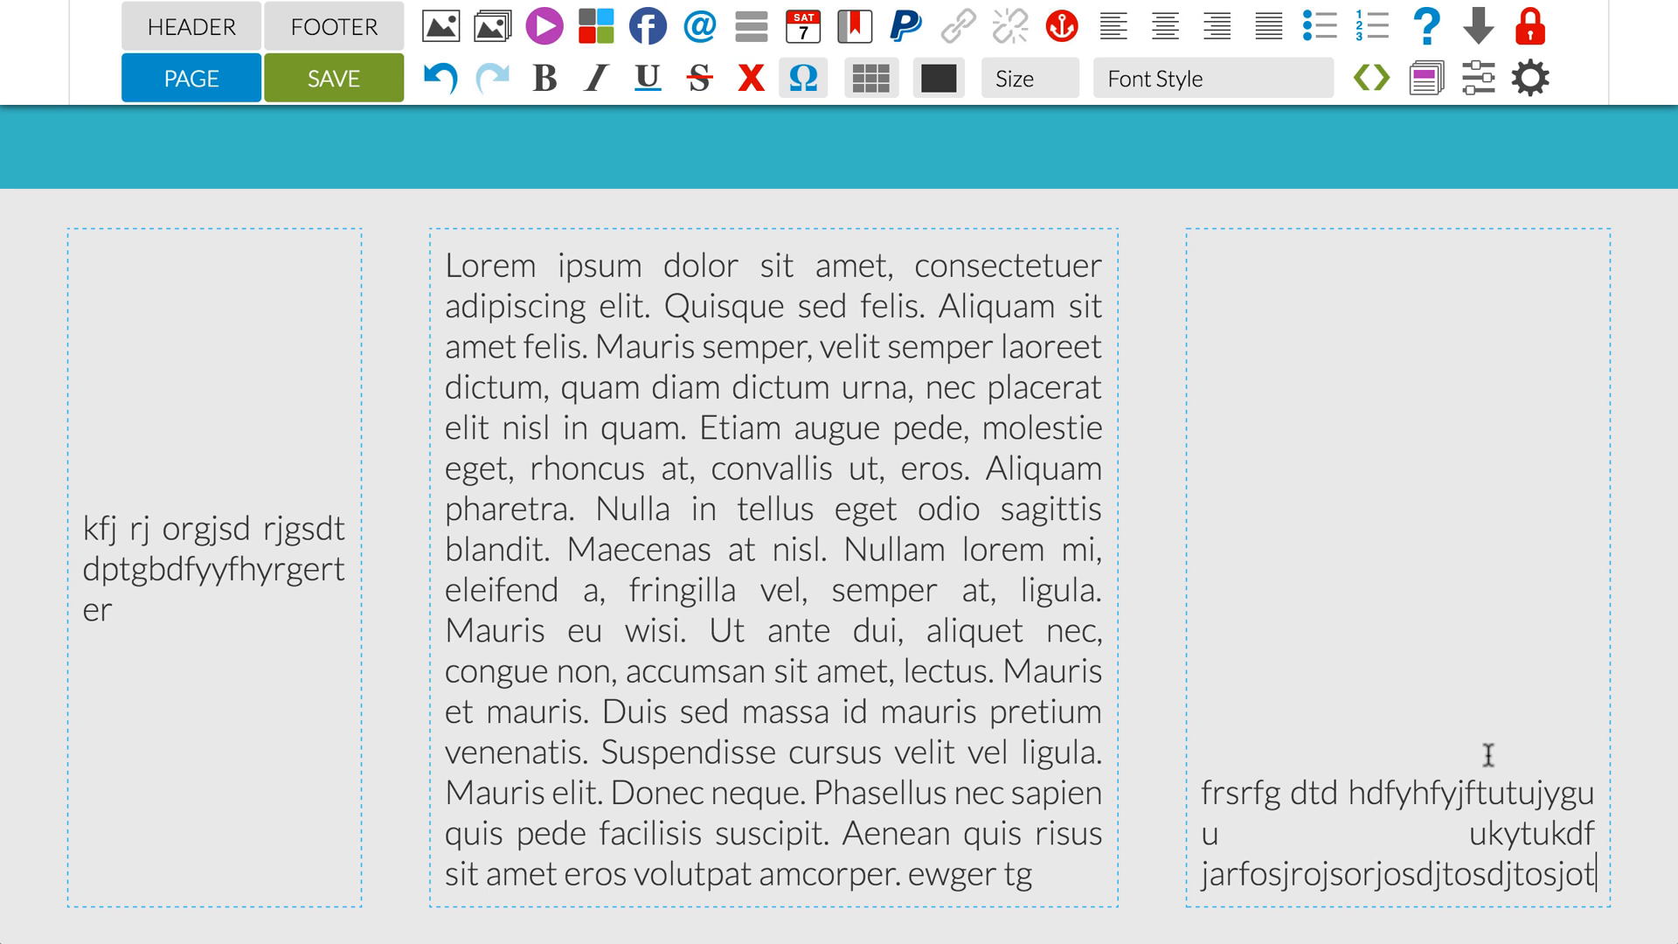
Step: Set the width to 33% in the cell properties of the middle Lorem ipsum cell
click(838, 347)
click(870, 80)
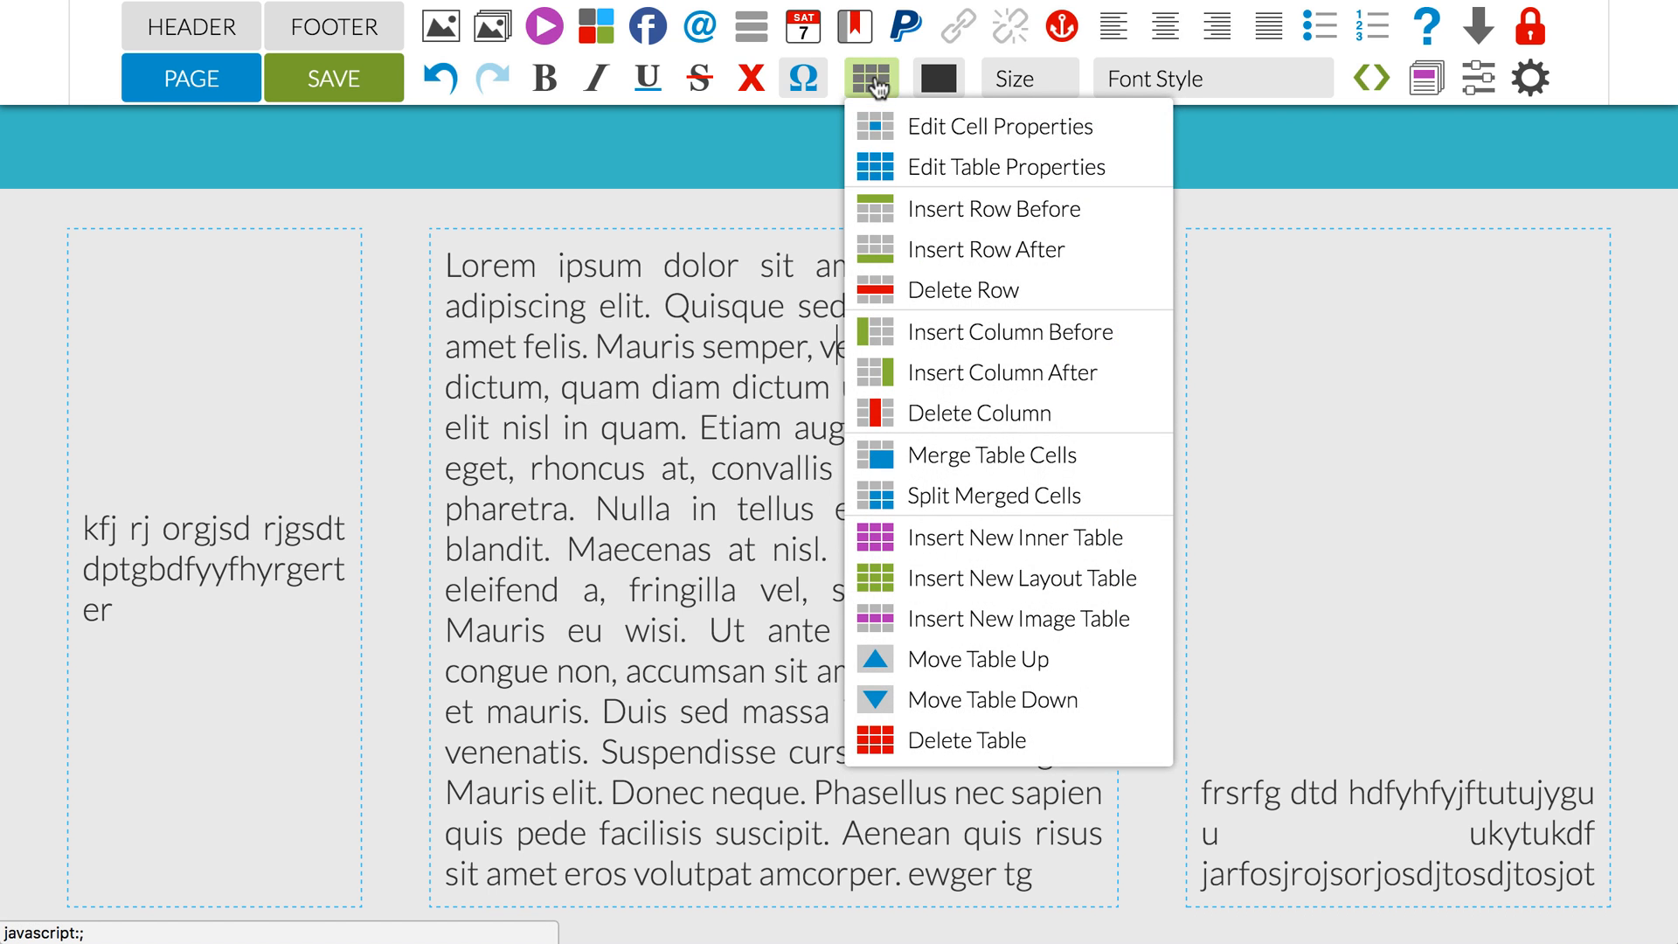
click(901, 127)
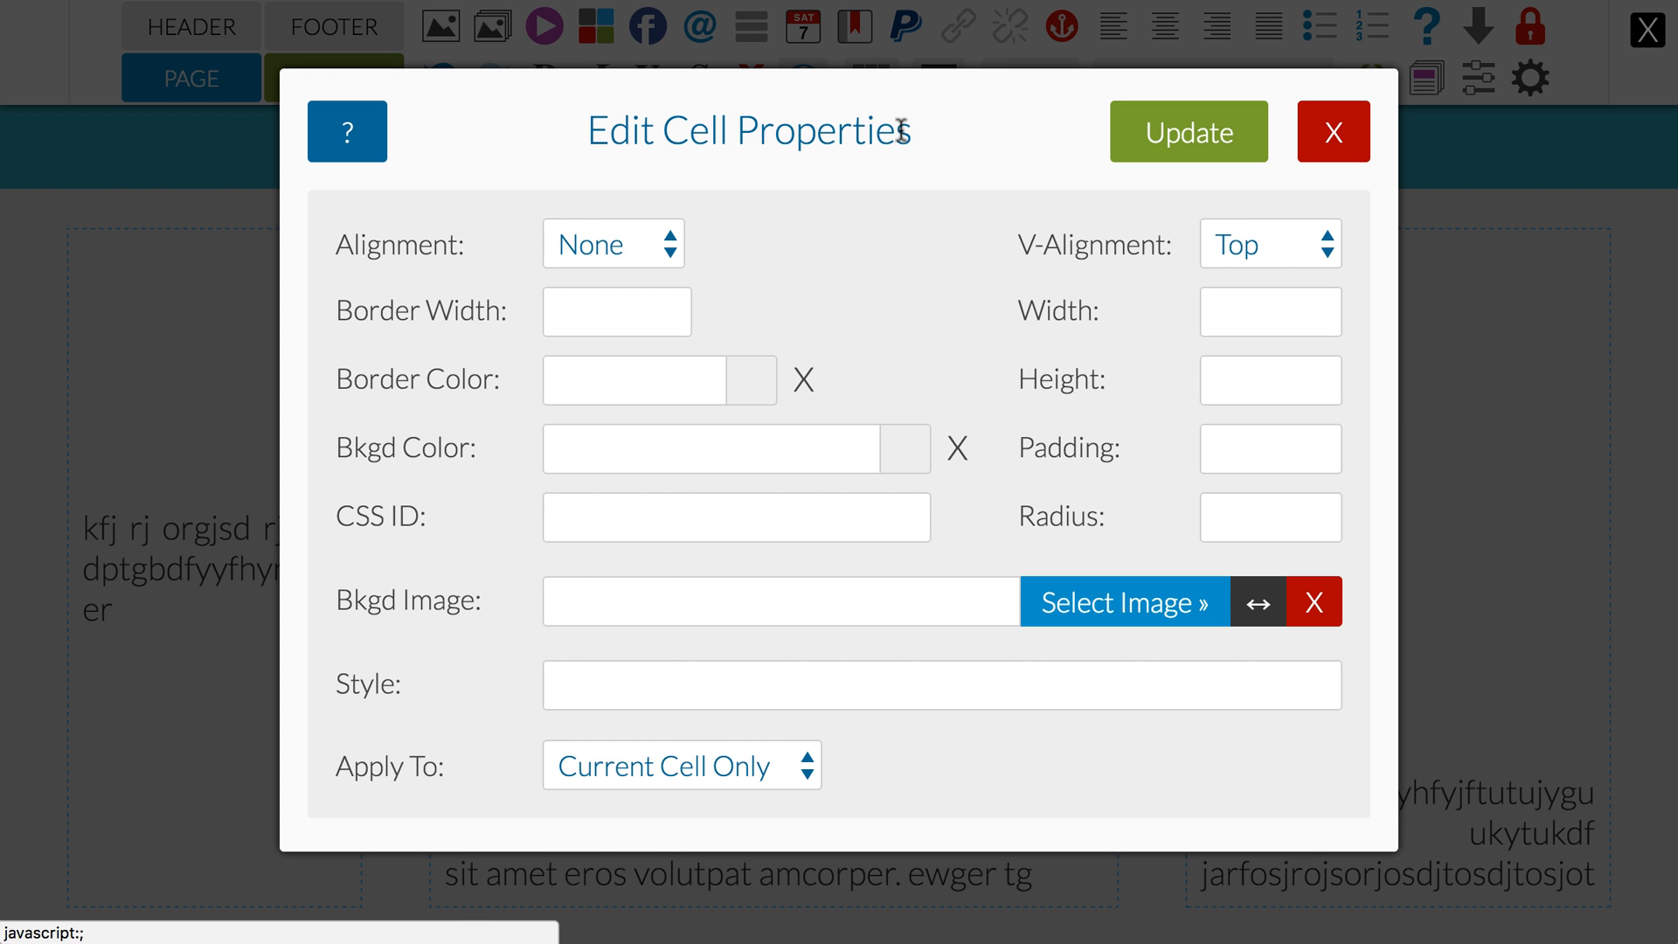
click(1212, 306)
text(33)
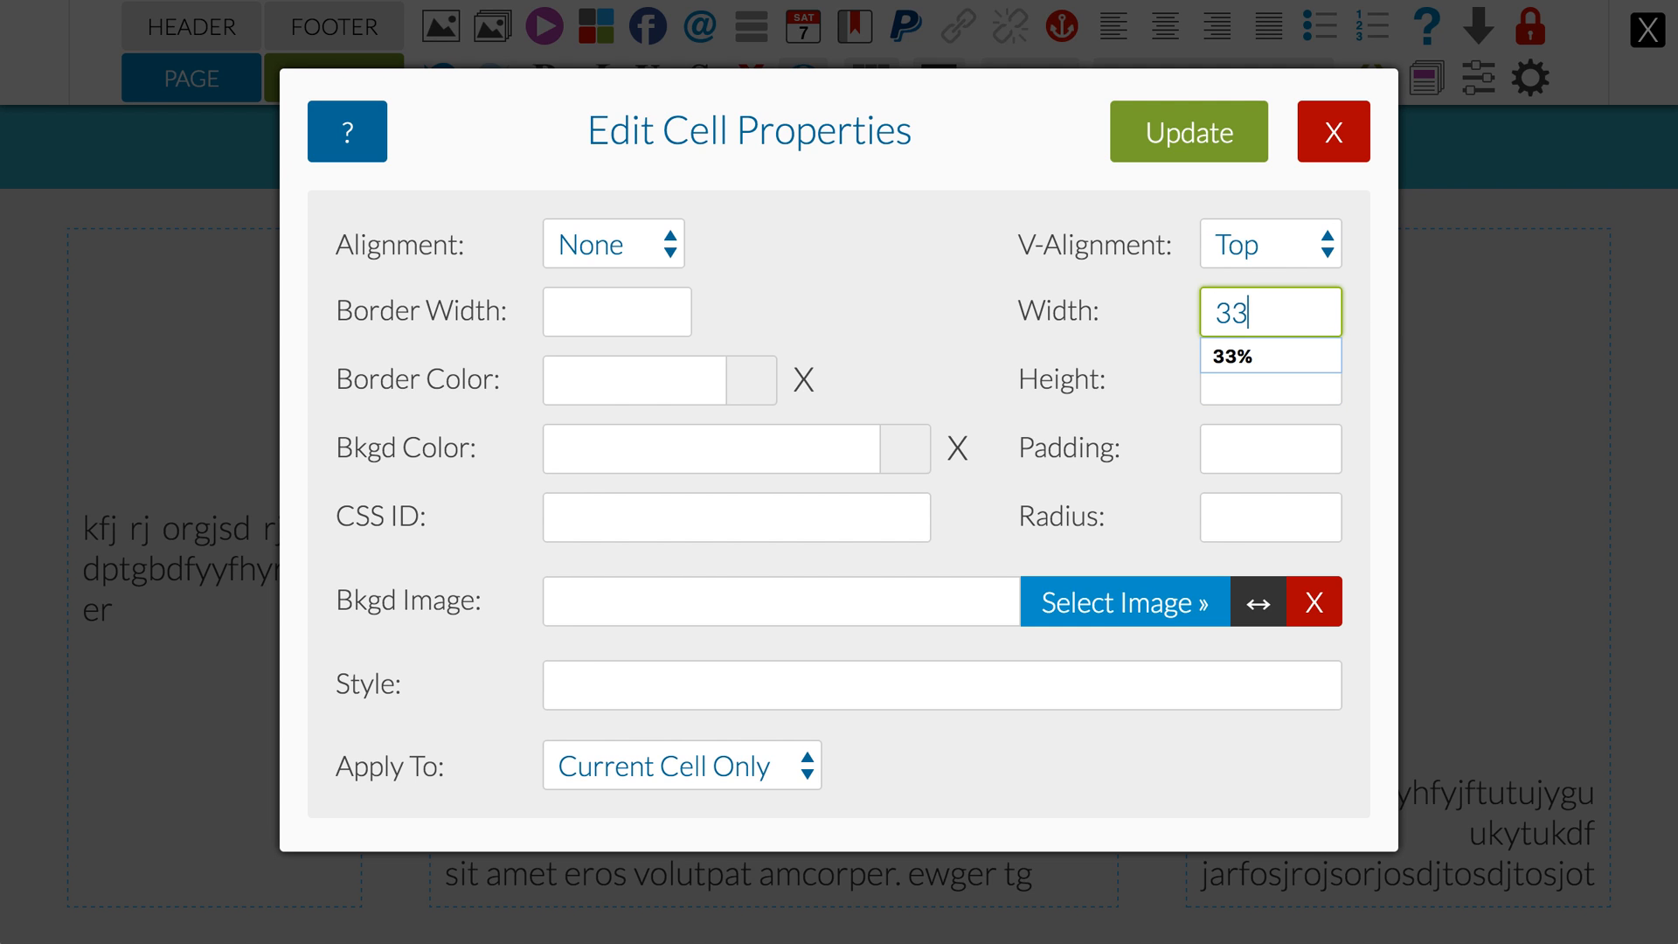
text(%)
key(shift+Tab)
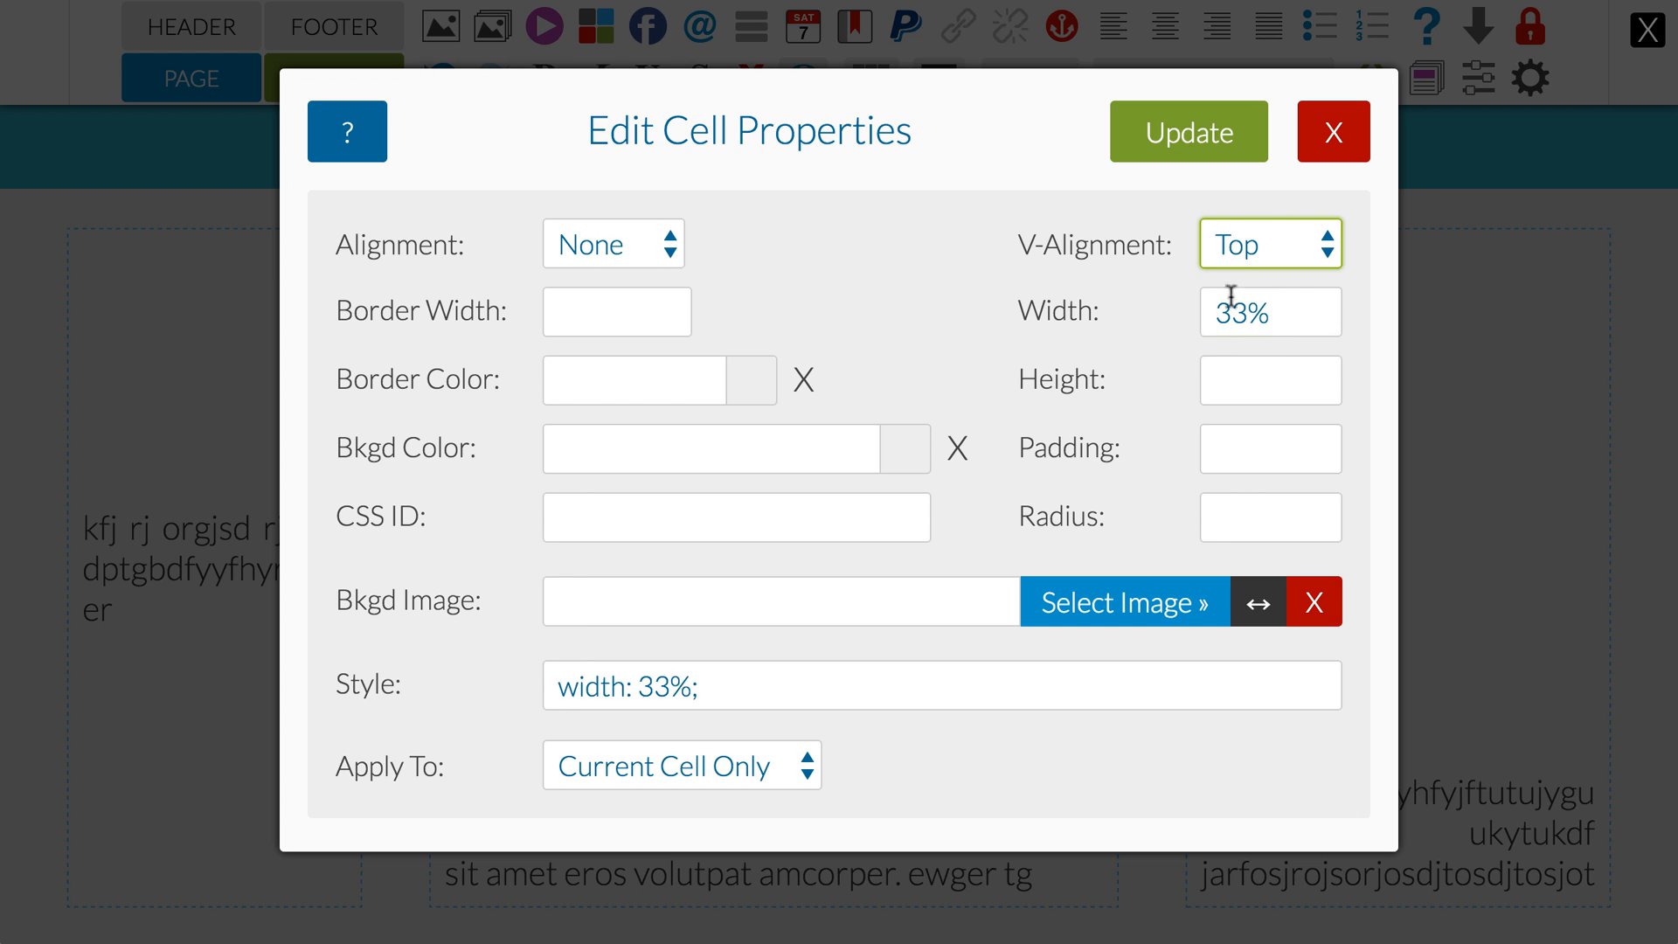
Step: Keep the vertical alignment at Top, set the scope to All Cells In Table, and apply the cell properties
click(1249, 238)
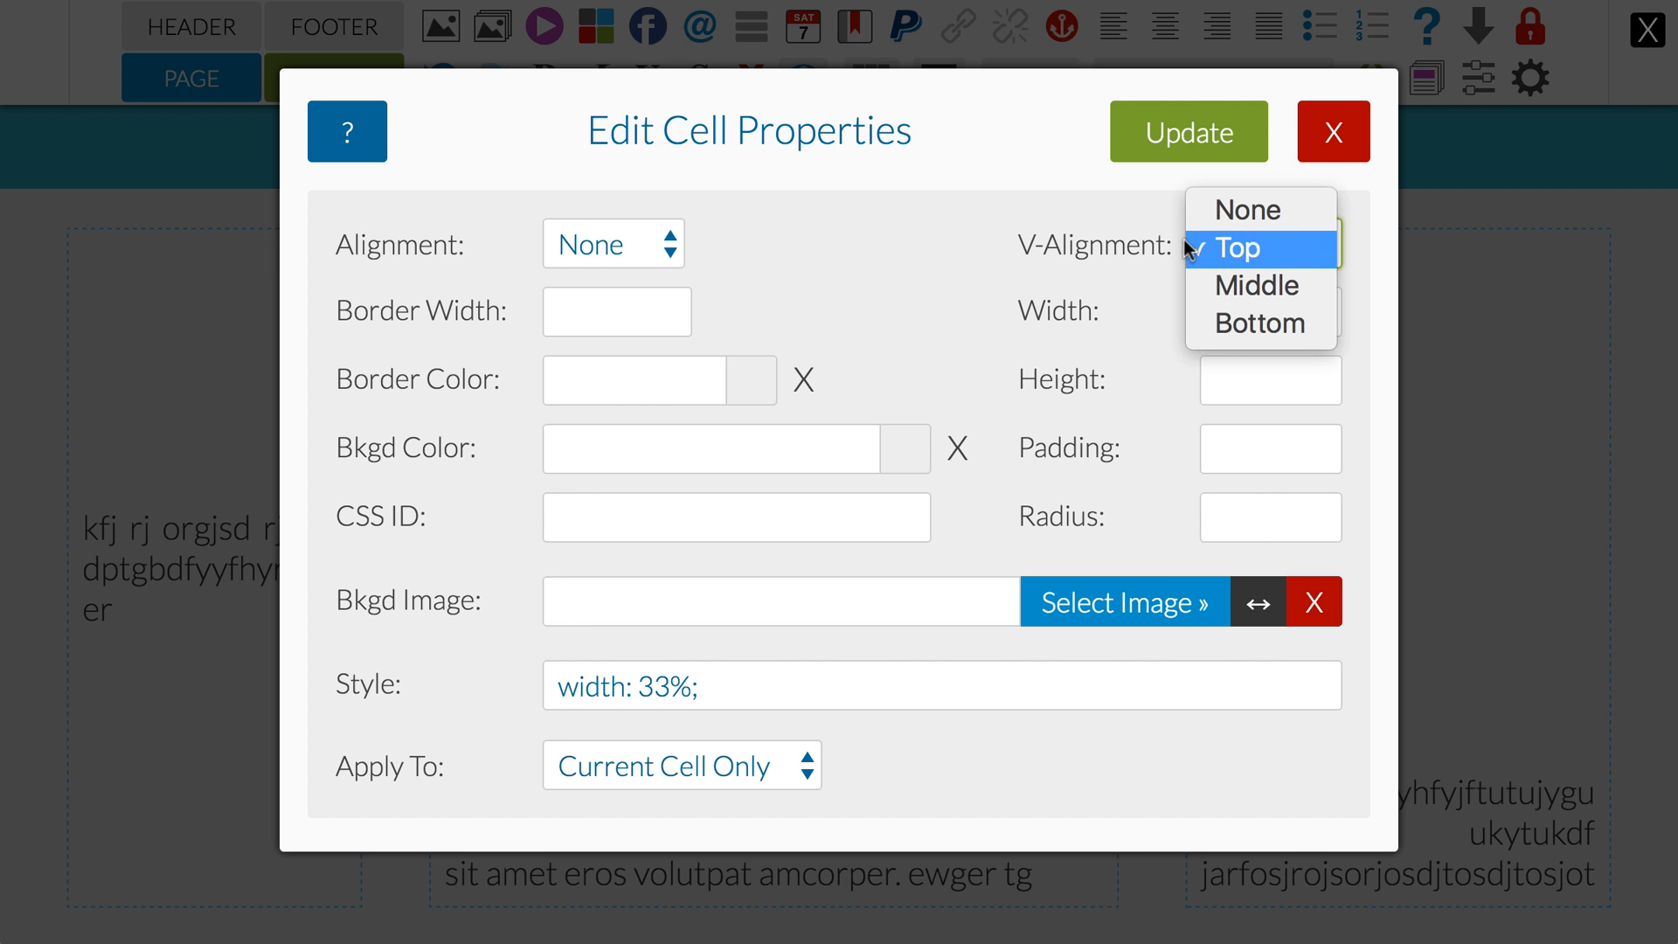
click(1110, 247)
click(791, 781)
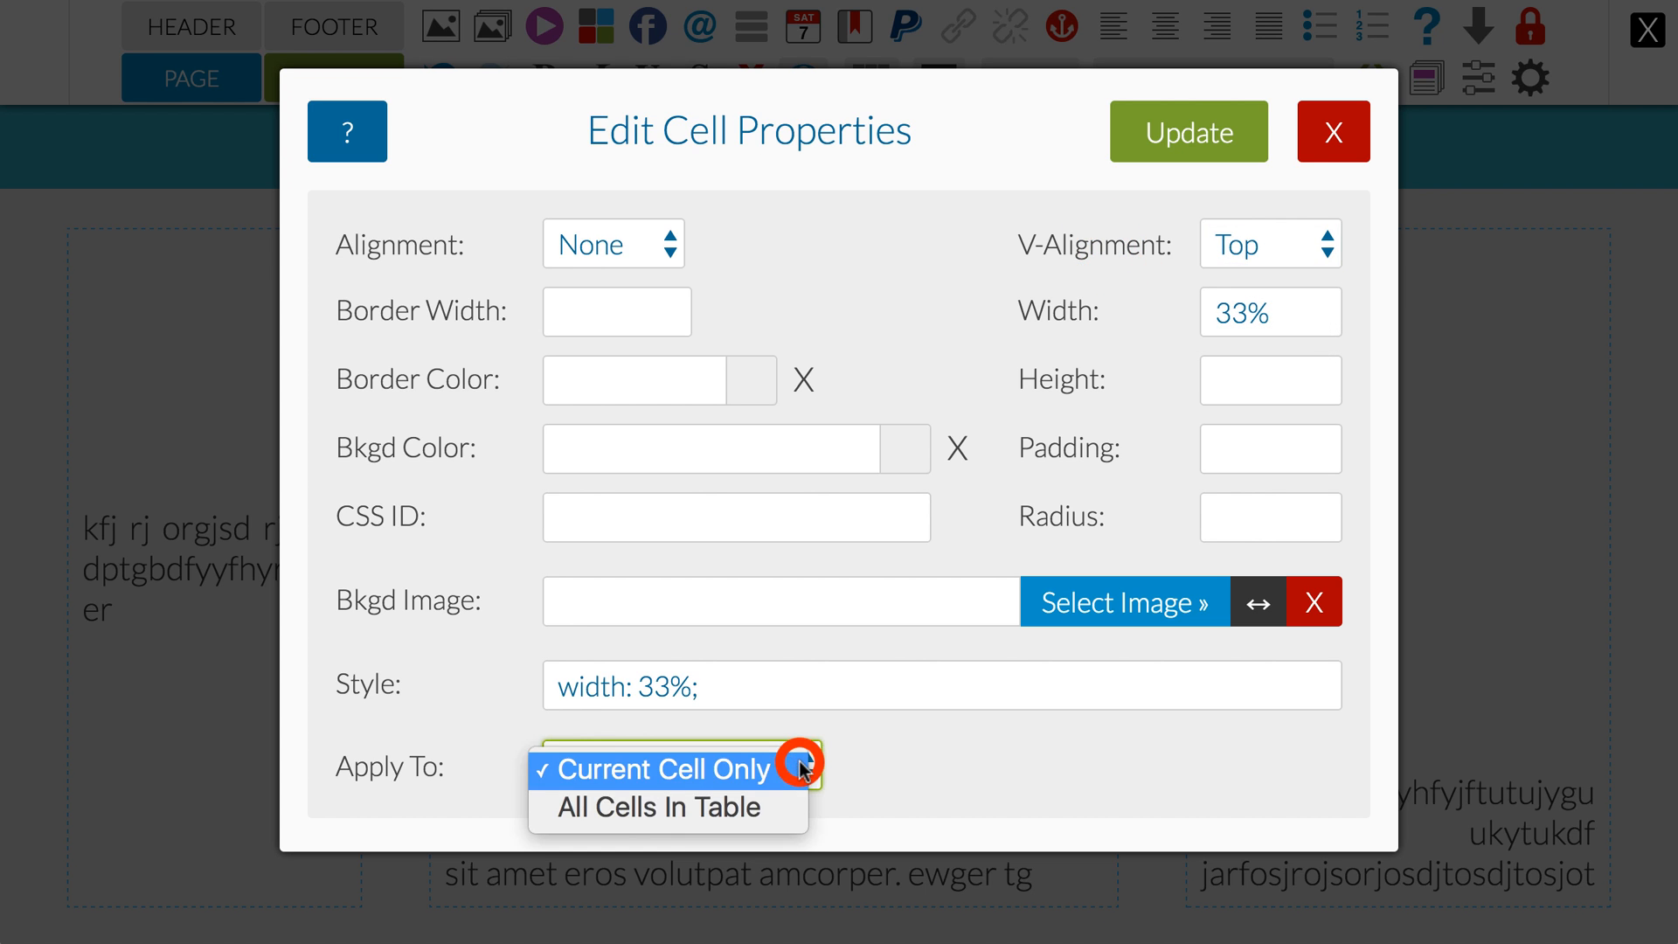
click(767, 811)
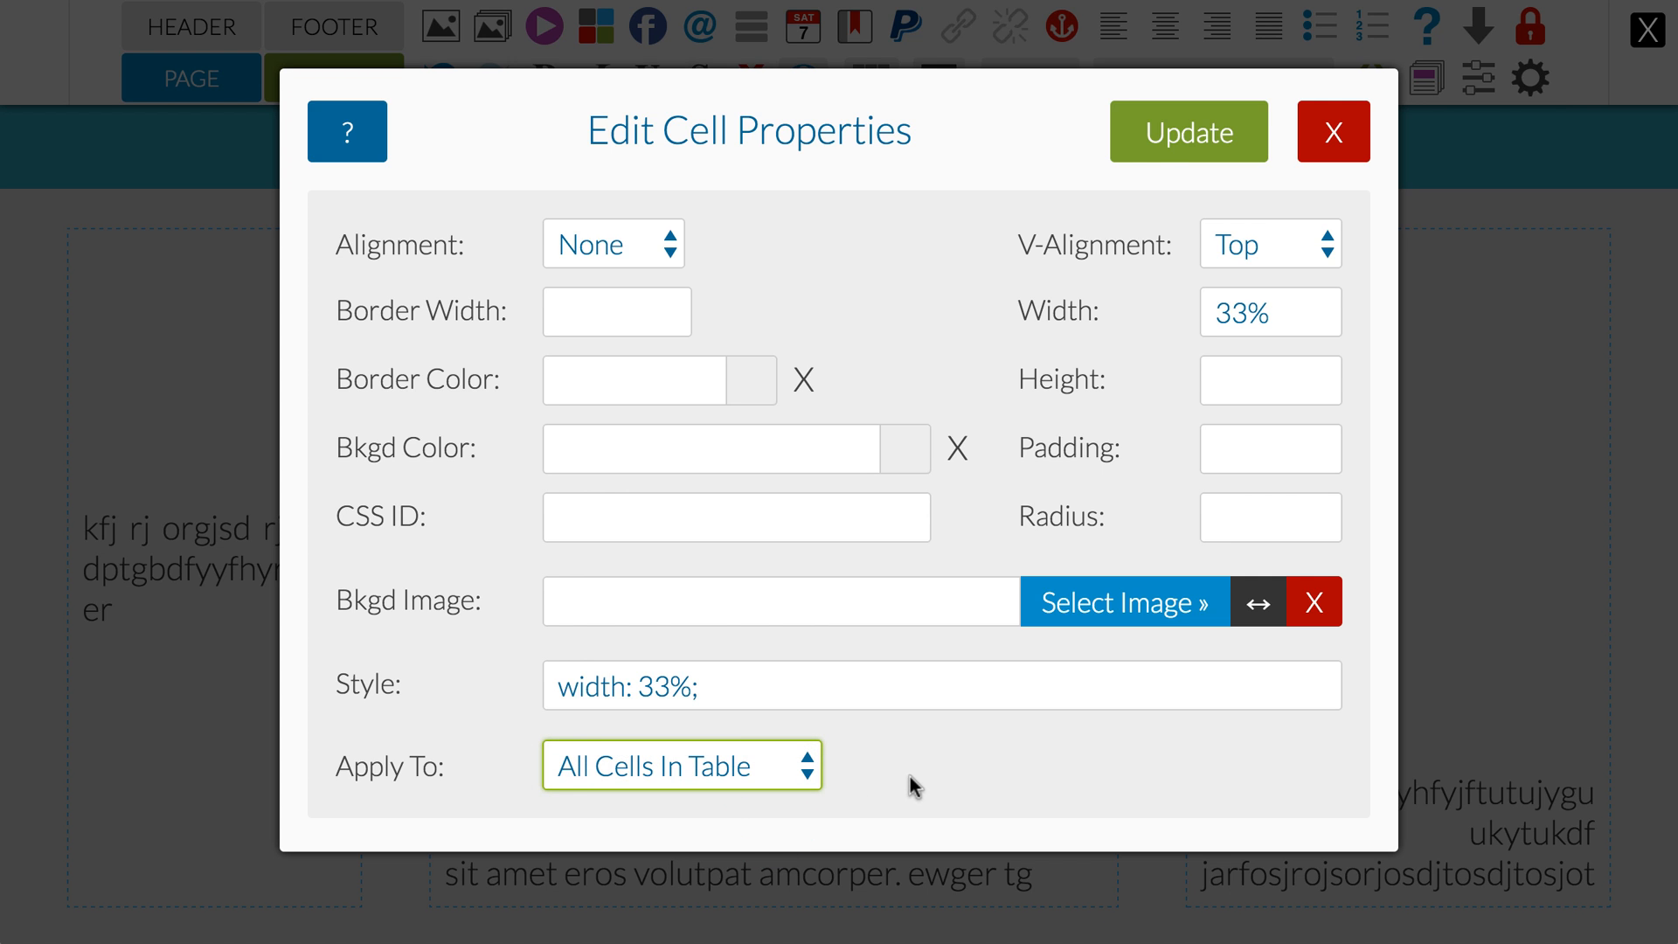
click(1168, 142)
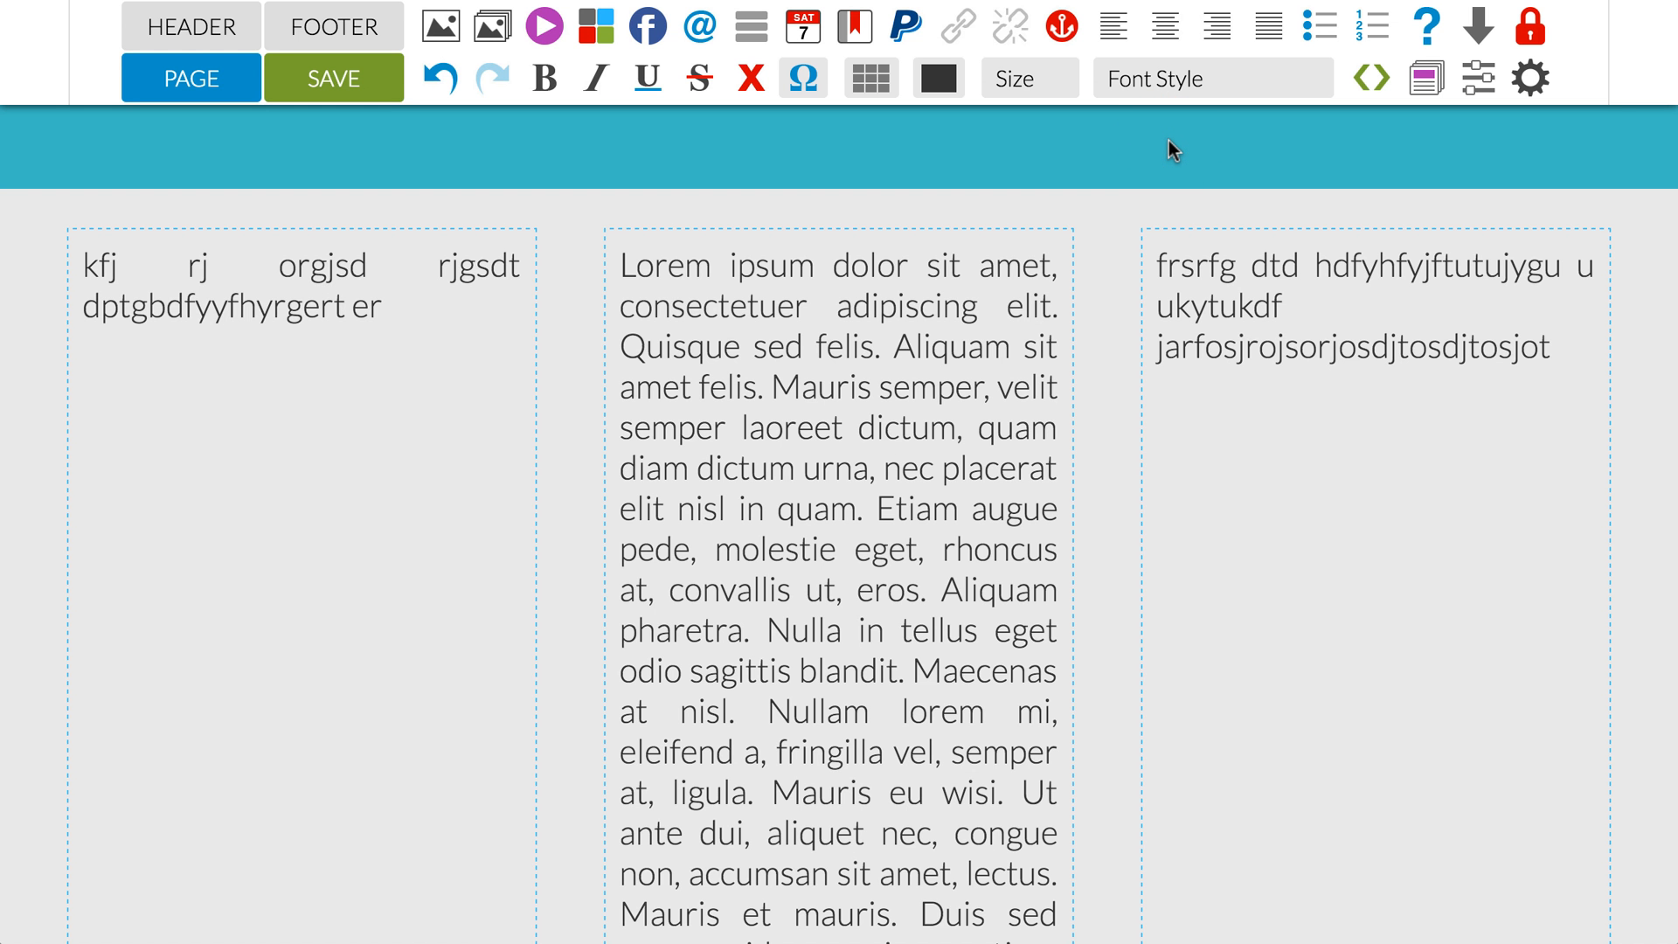
Step: Insert a new row before the text row of the three-column grey table
scroll(1109, 274, up, 3)
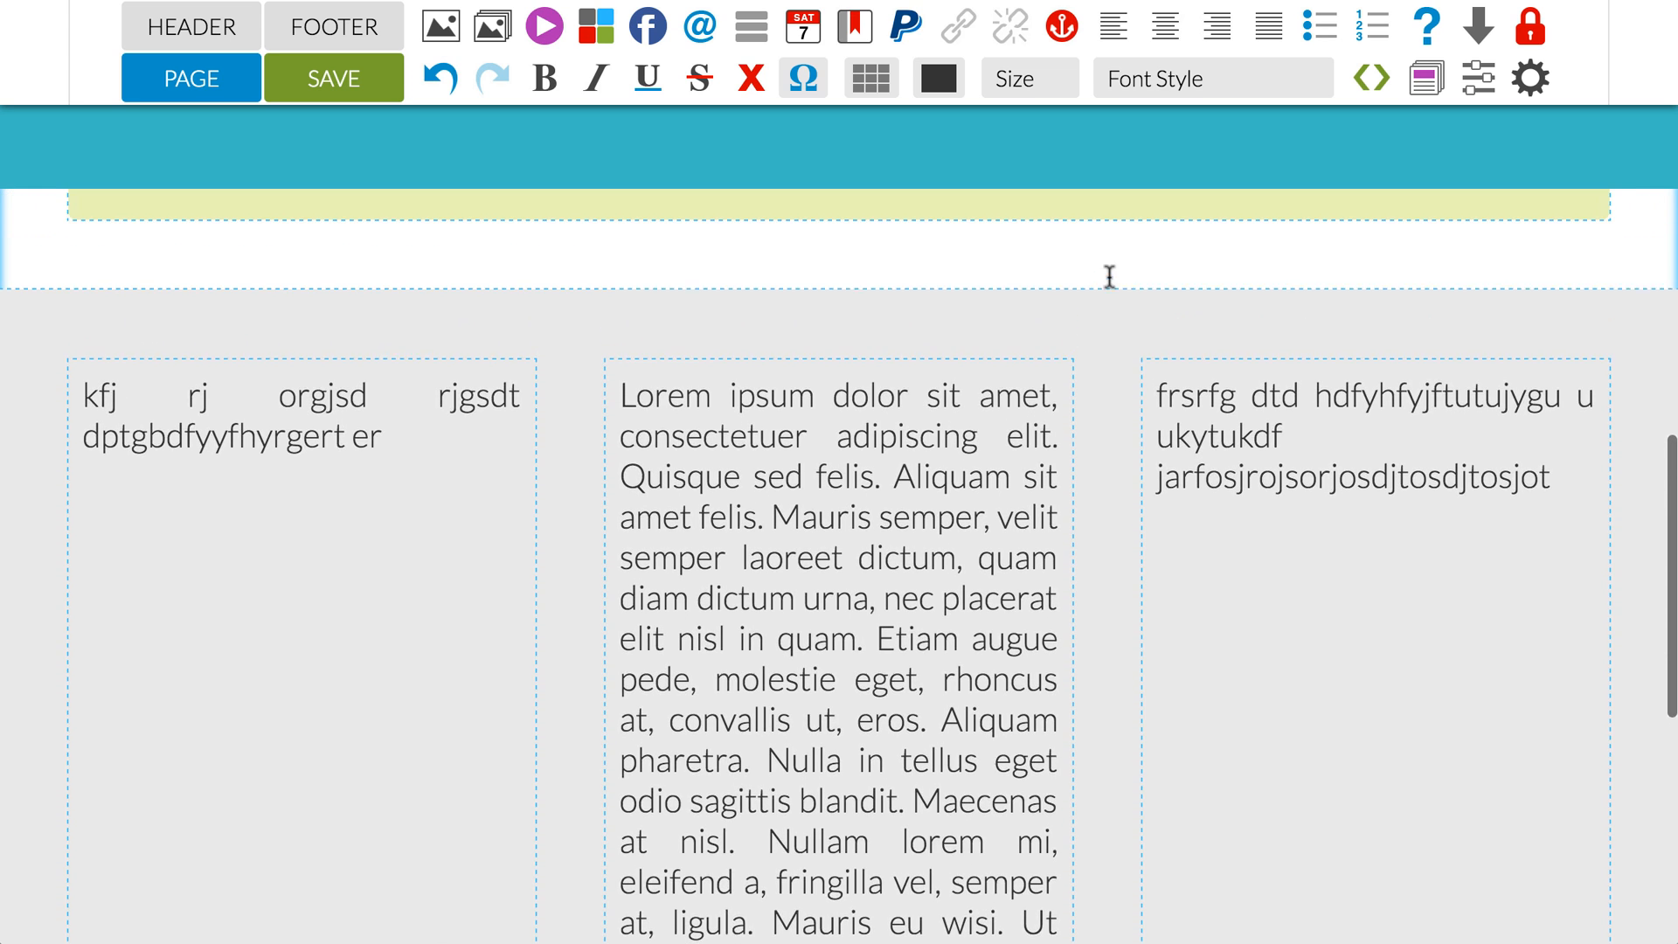
click(889, 437)
click(870, 78)
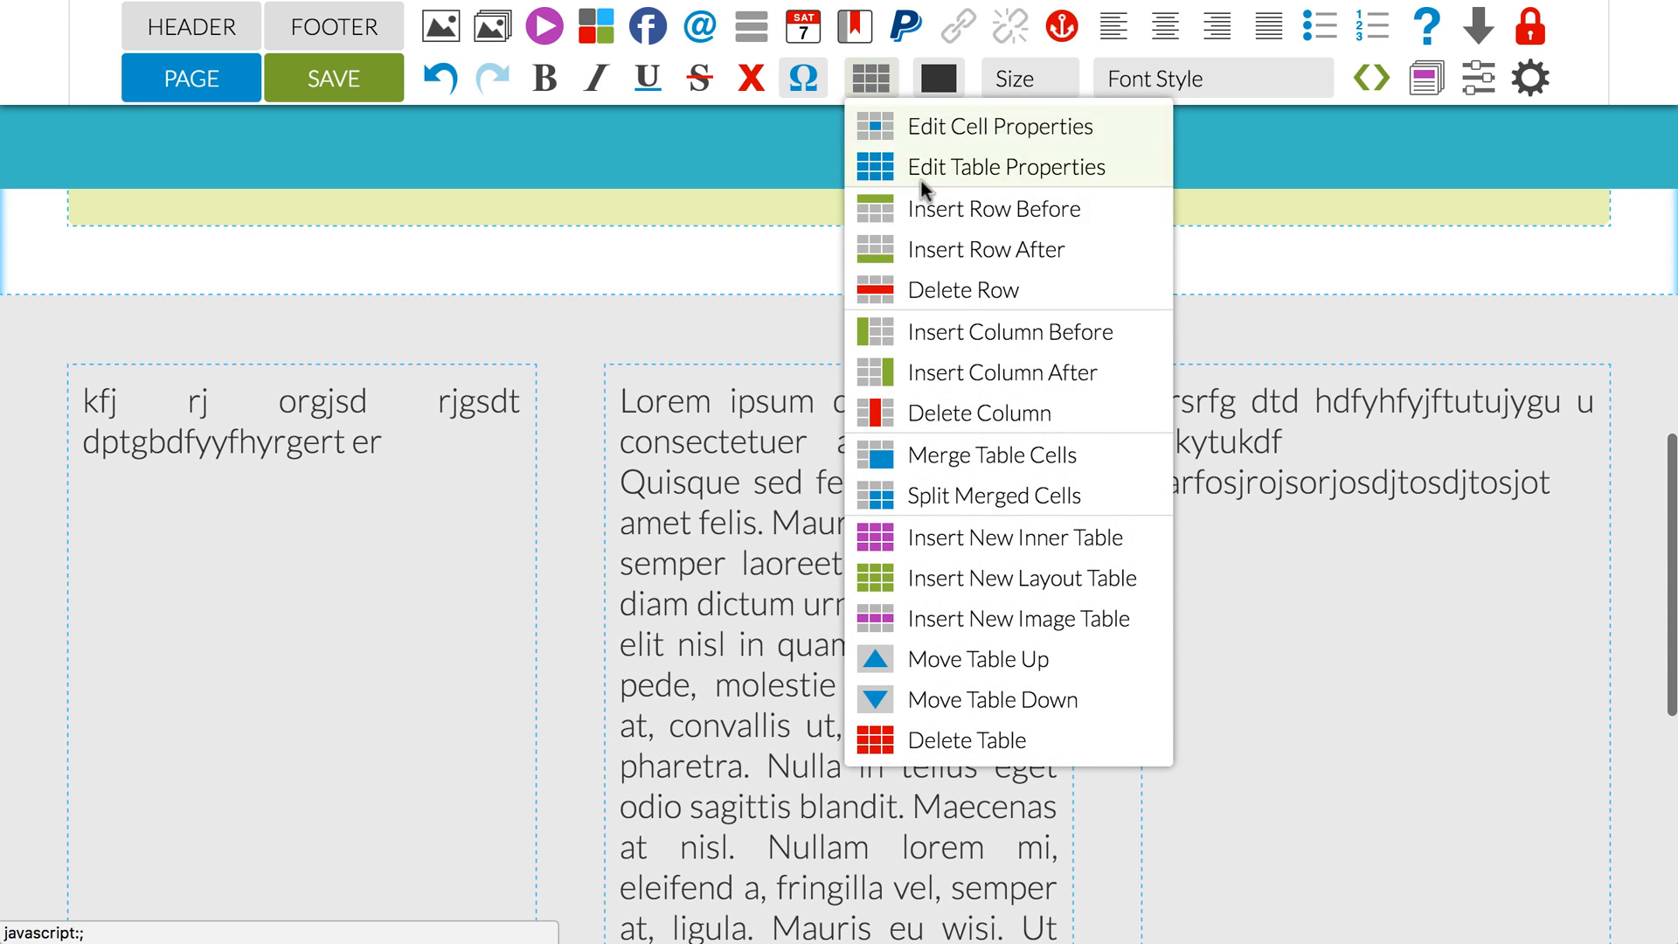
click(928, 210)
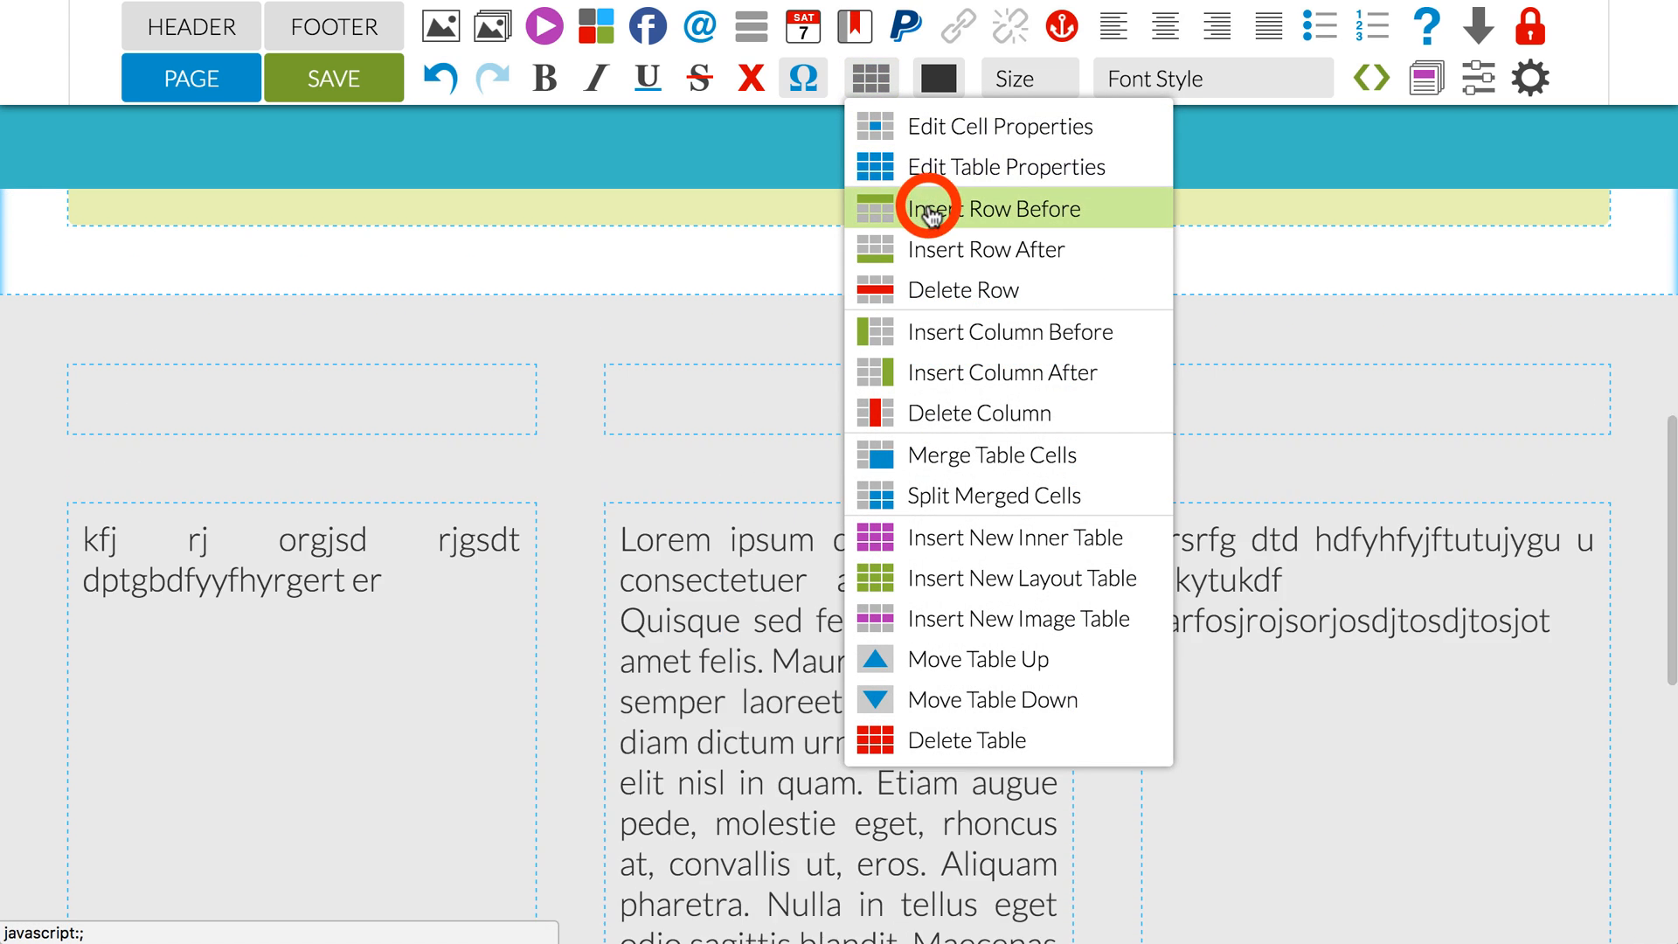
Step: Insert a new row after the text row of the three-column grey table
click(930, 252)
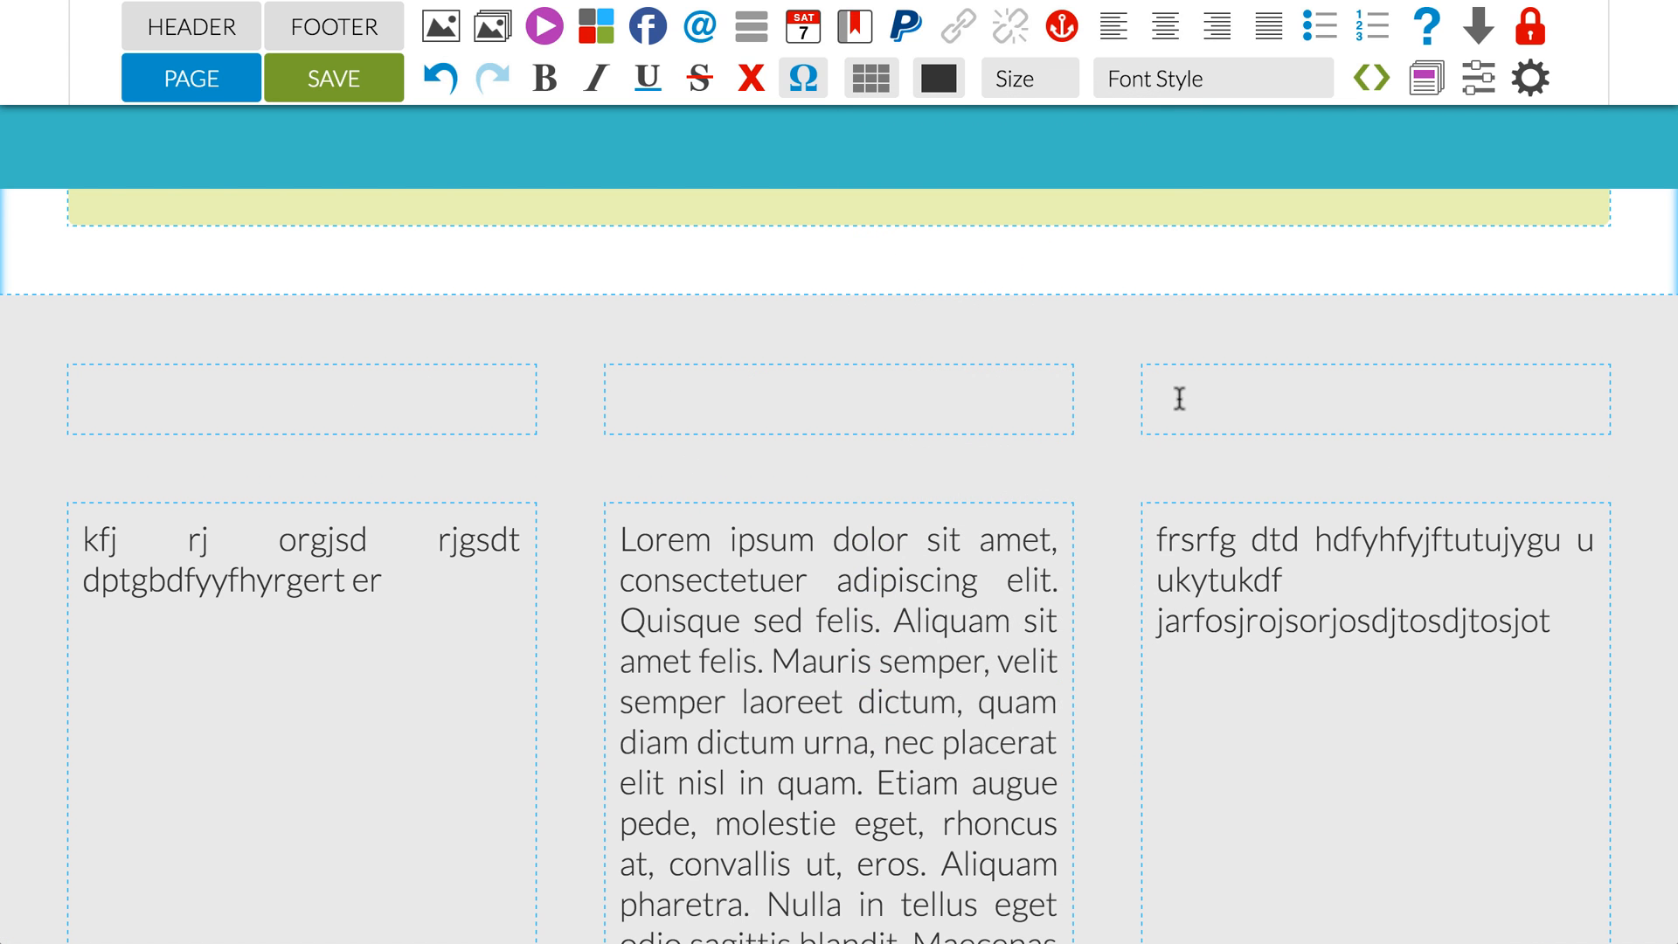
scroll(993, 412, down, 10)
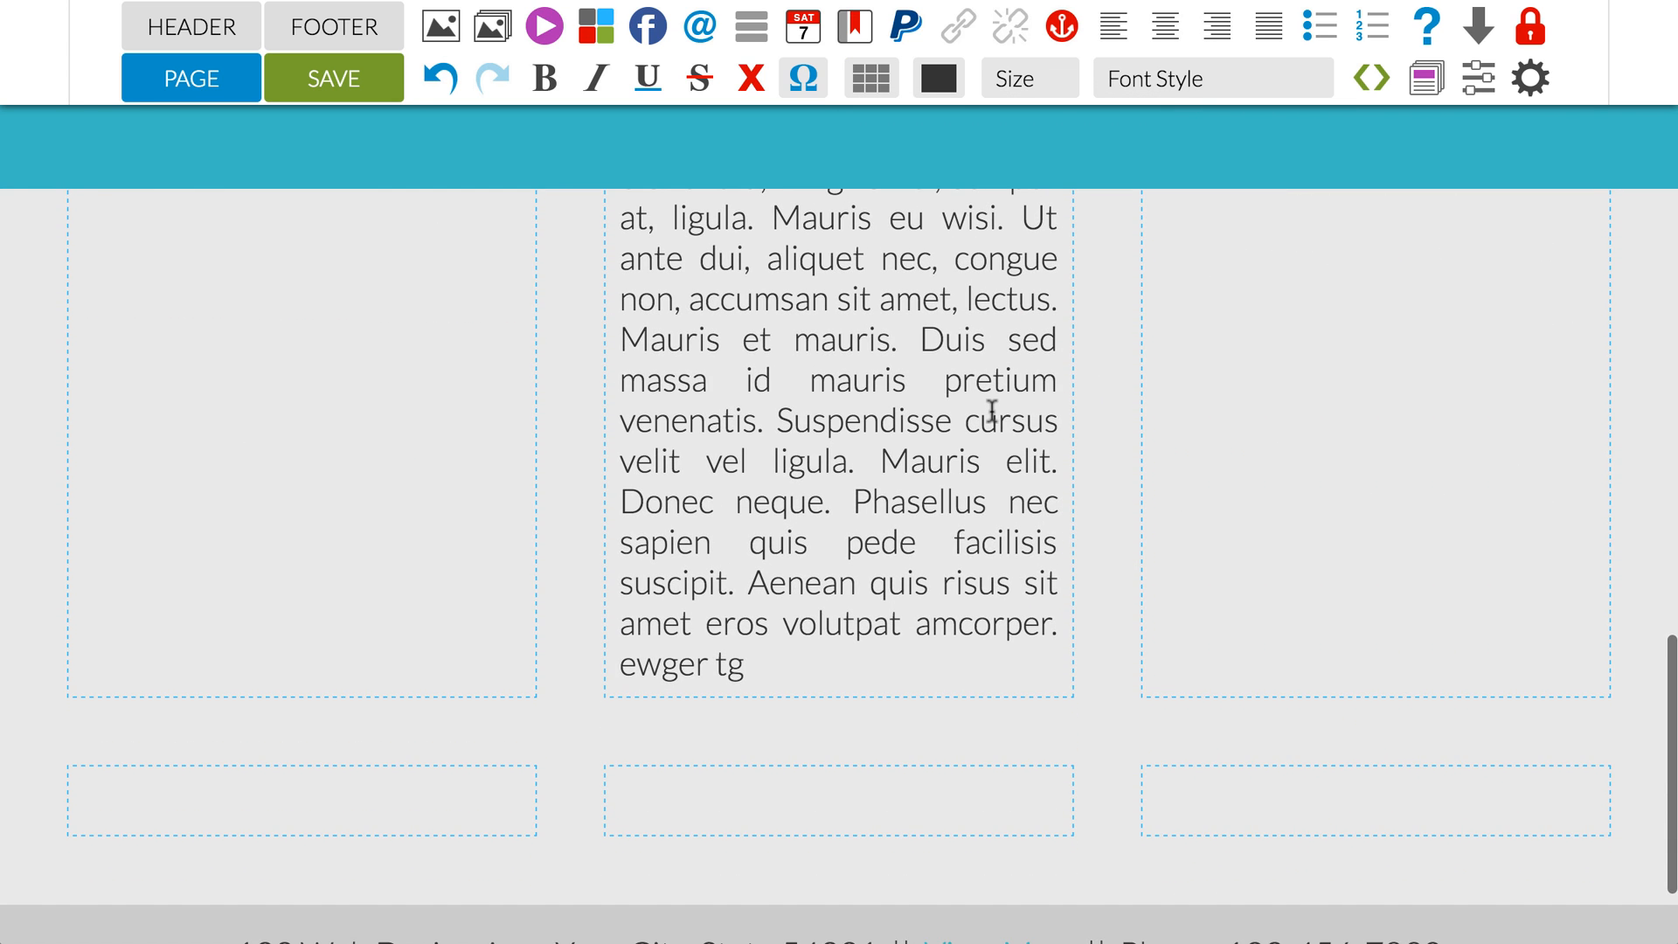
scroll(993, 412, up, 14)
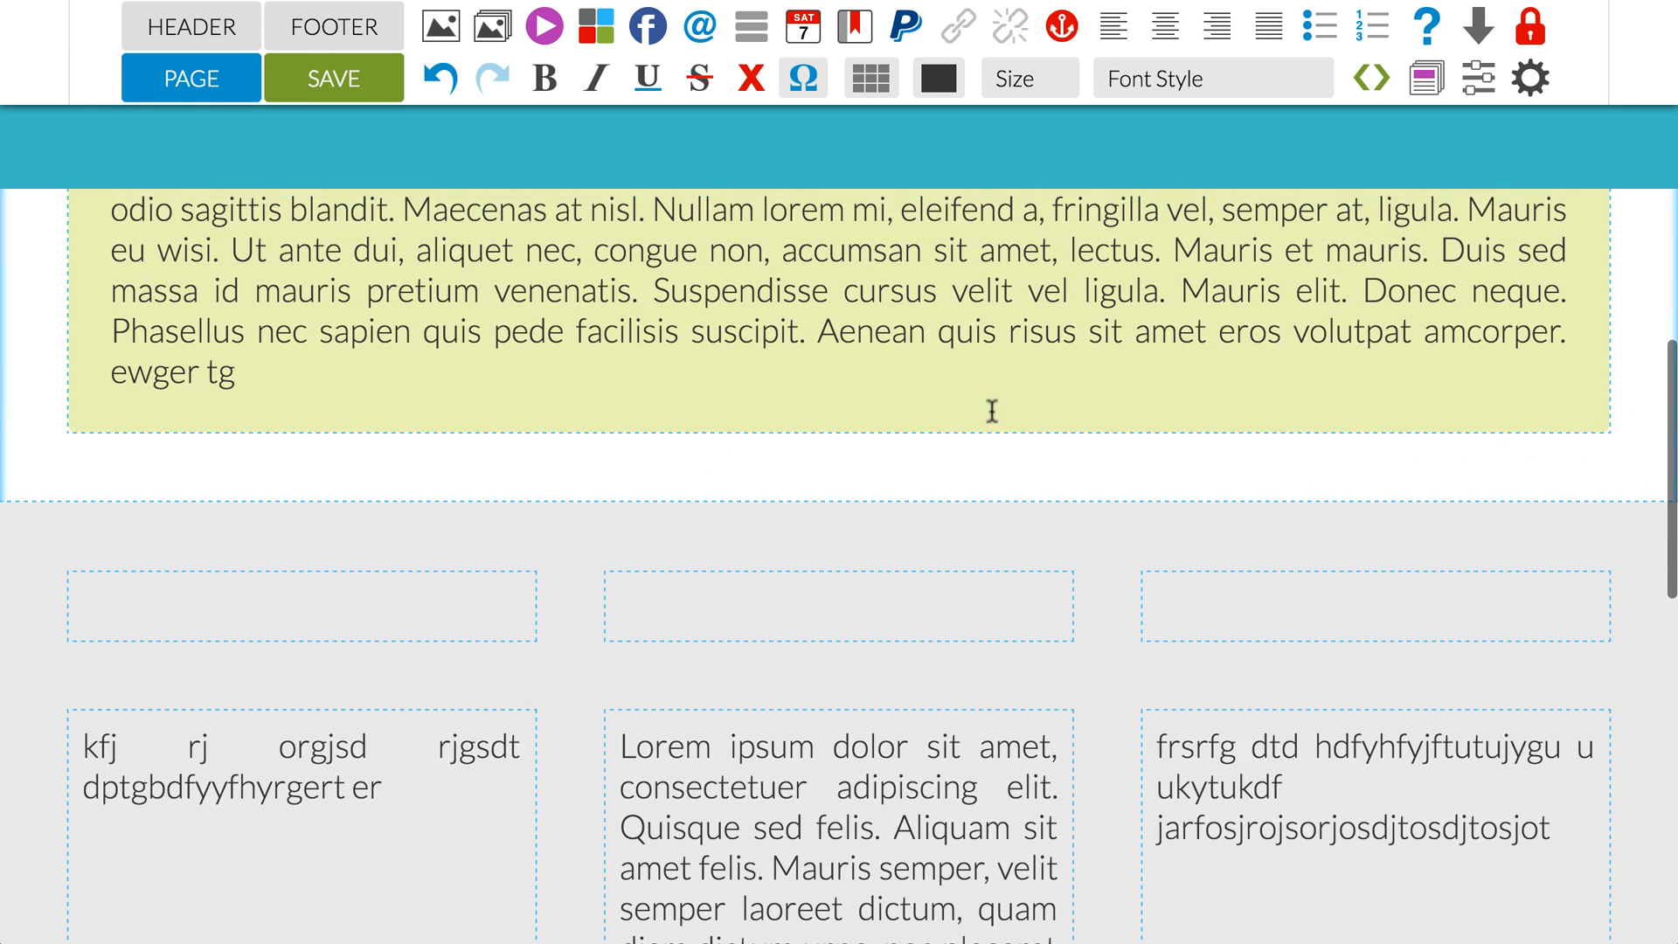
Step: Fill the three cells of the grey table's first row with "hdt", "yhfjt" and "ujrtu"
scroll(992, 410, down, 1)
click(401, 559)
text(hdt)
click(786, 570)
text(yhfjt)
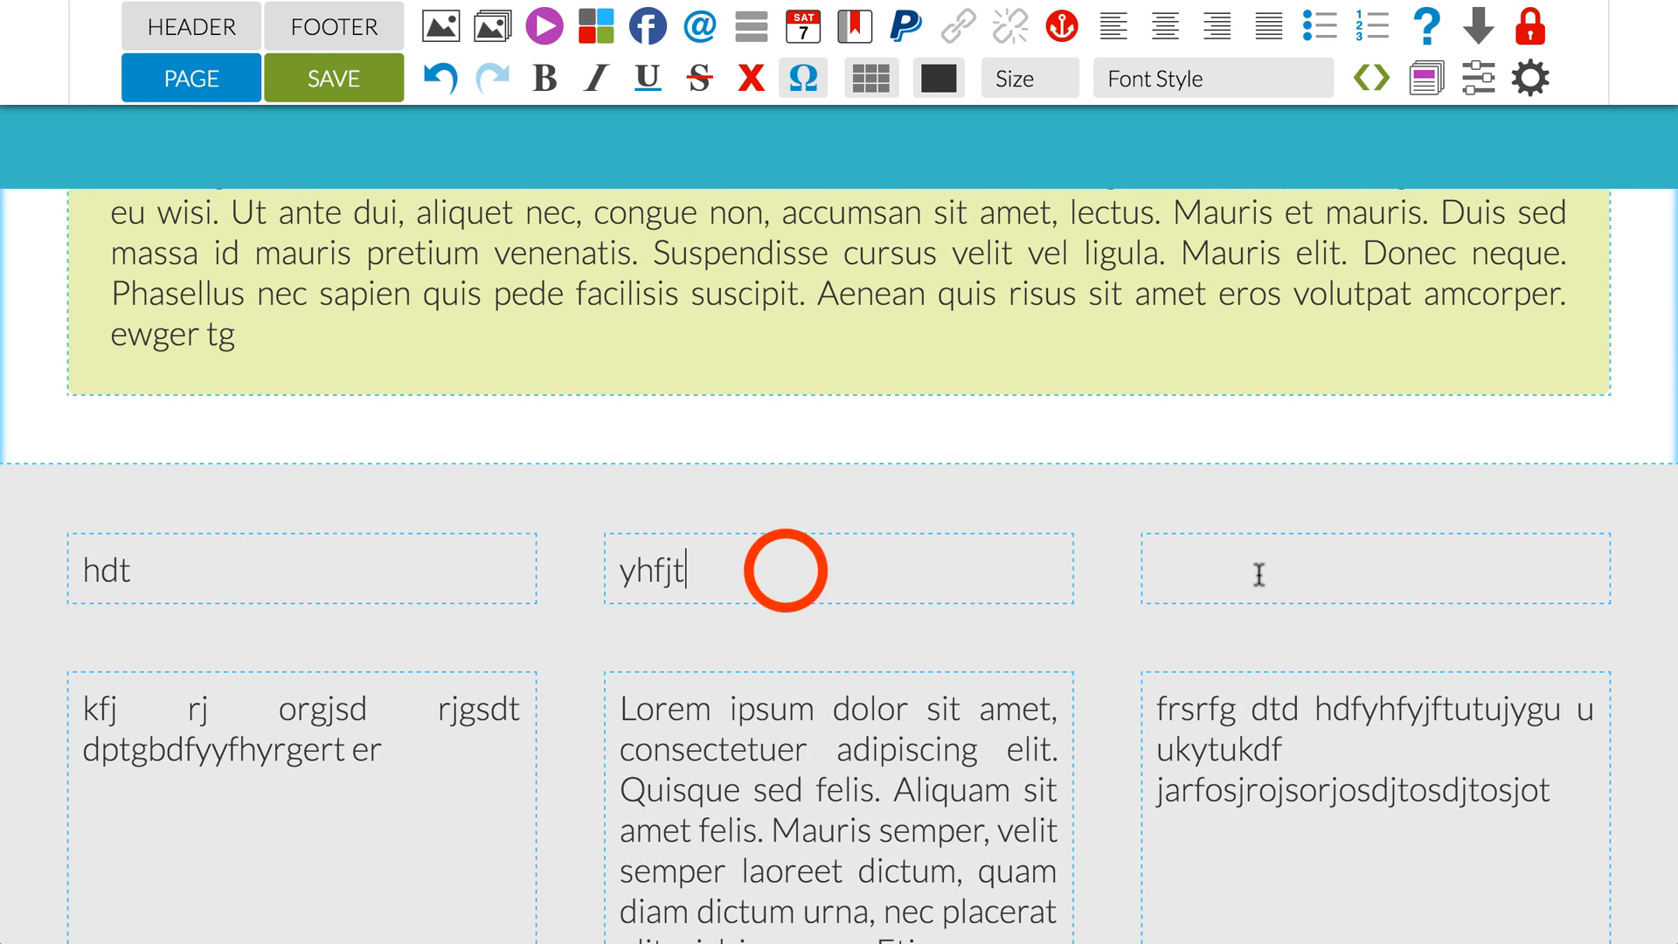
click(1260, 574)
text(ujrtu)
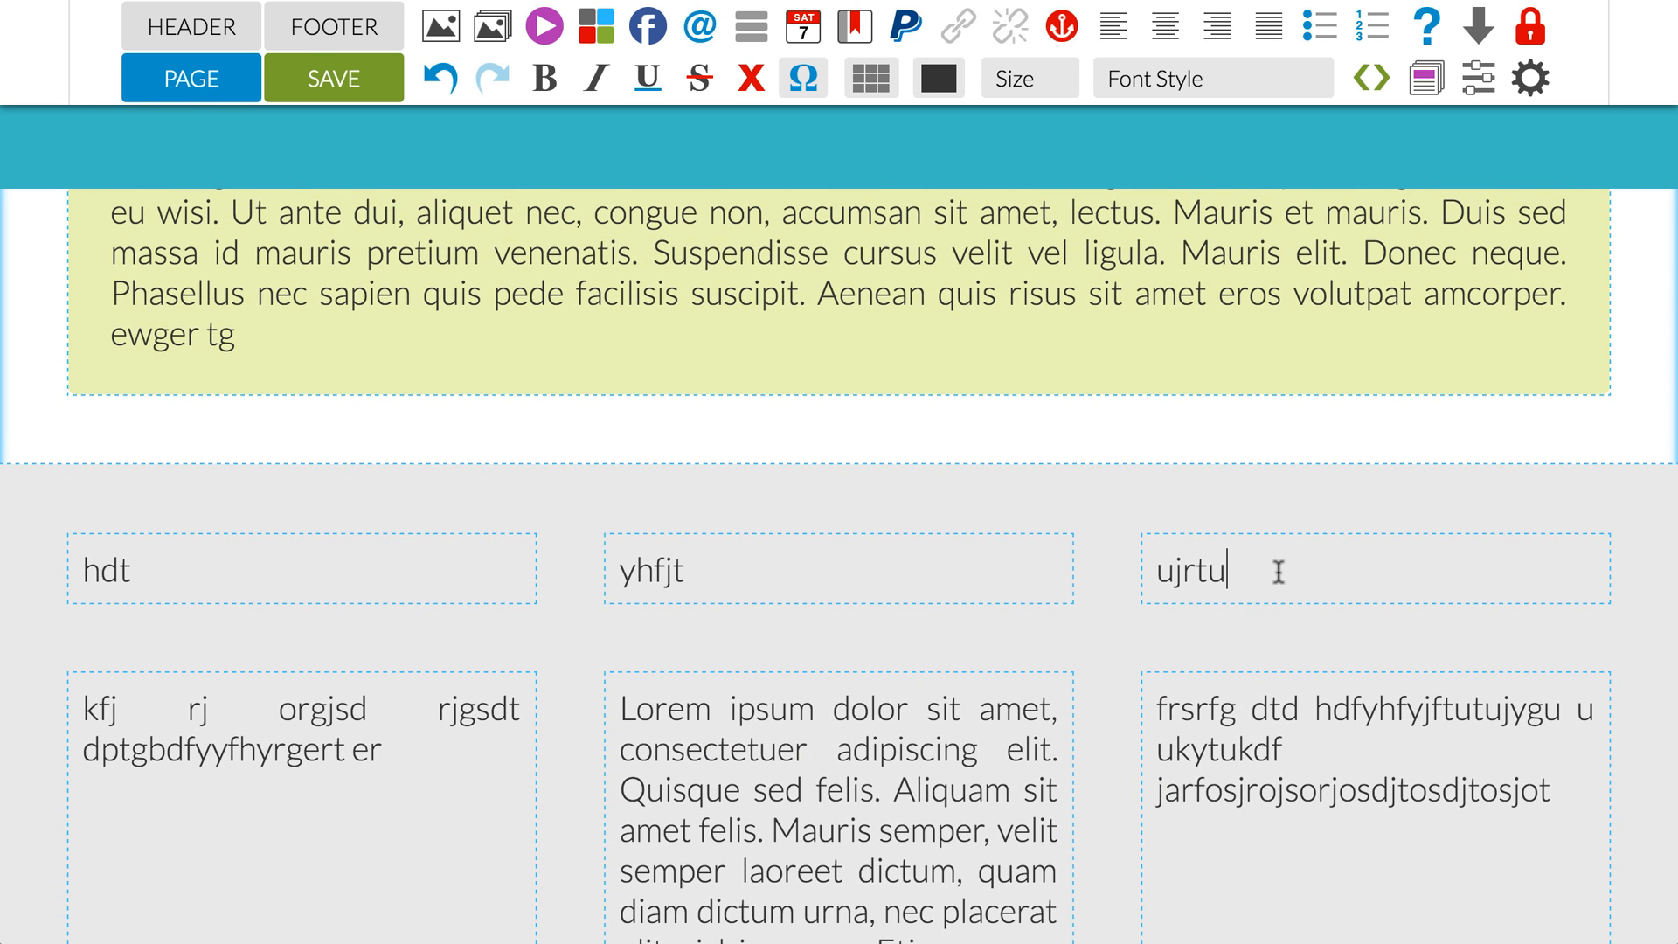
Step: Merge the three cells of the grey table's first row, and split the merged cell back into separate cells
drag(1279, 573, 437, 566)
click(872, 78)
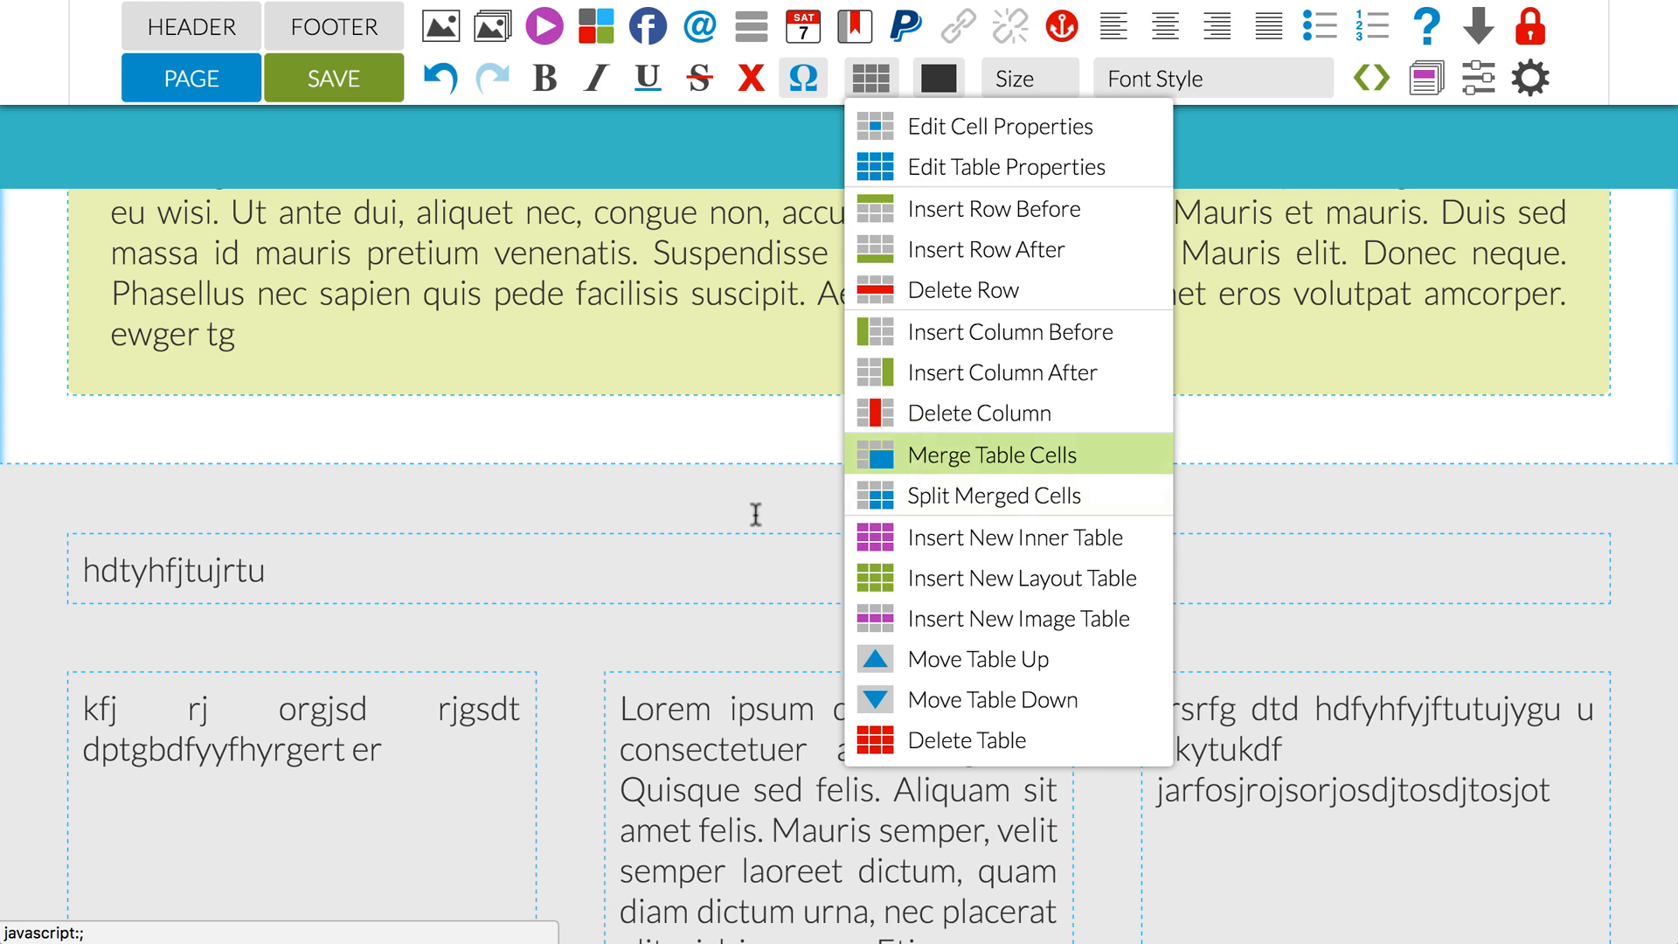
click(652, 575)
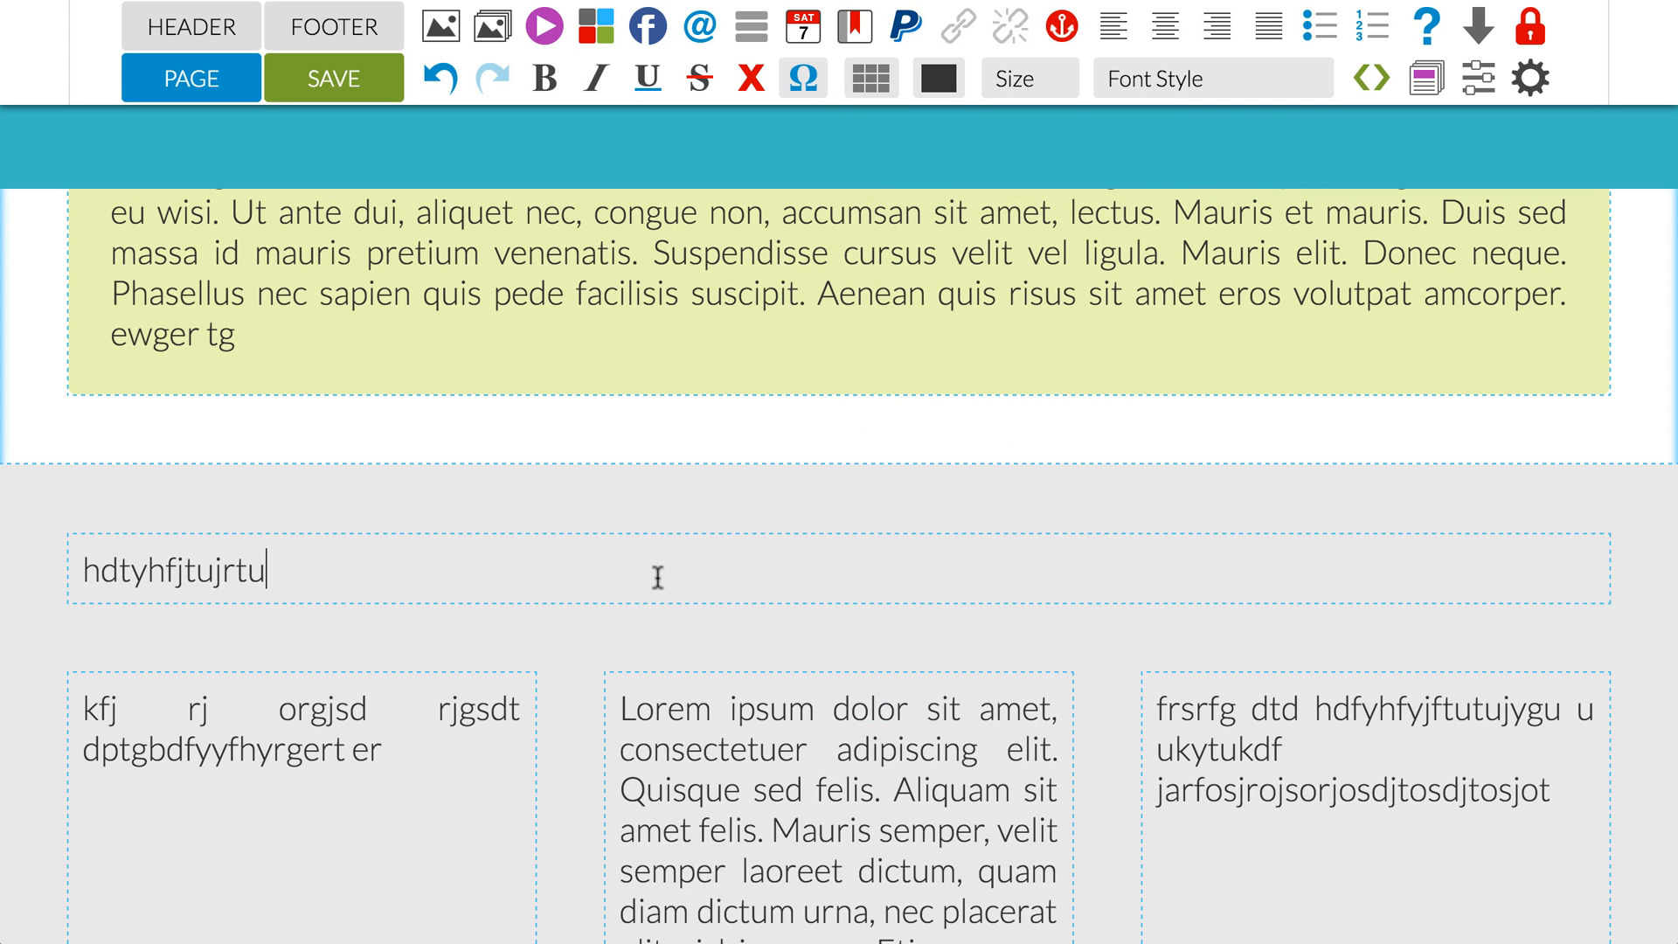
click(872, 78)
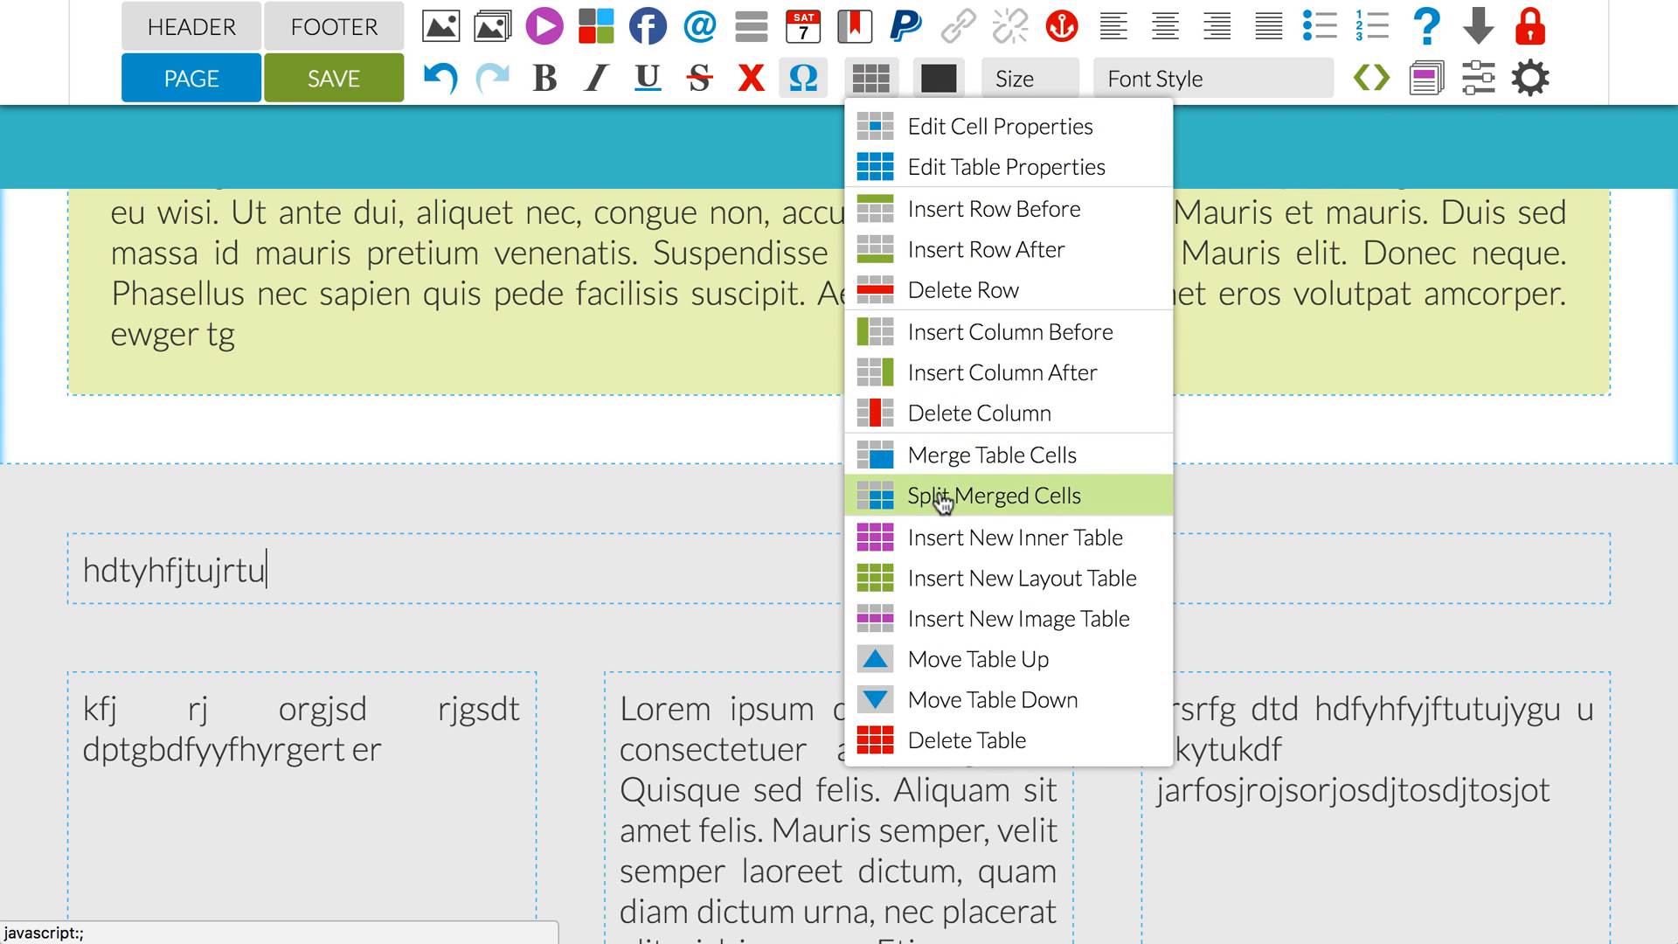
click(942, 497)
Step: Delete the grey table's first and last columns, keeping only the Lorem ipsum column
click(871, 81)
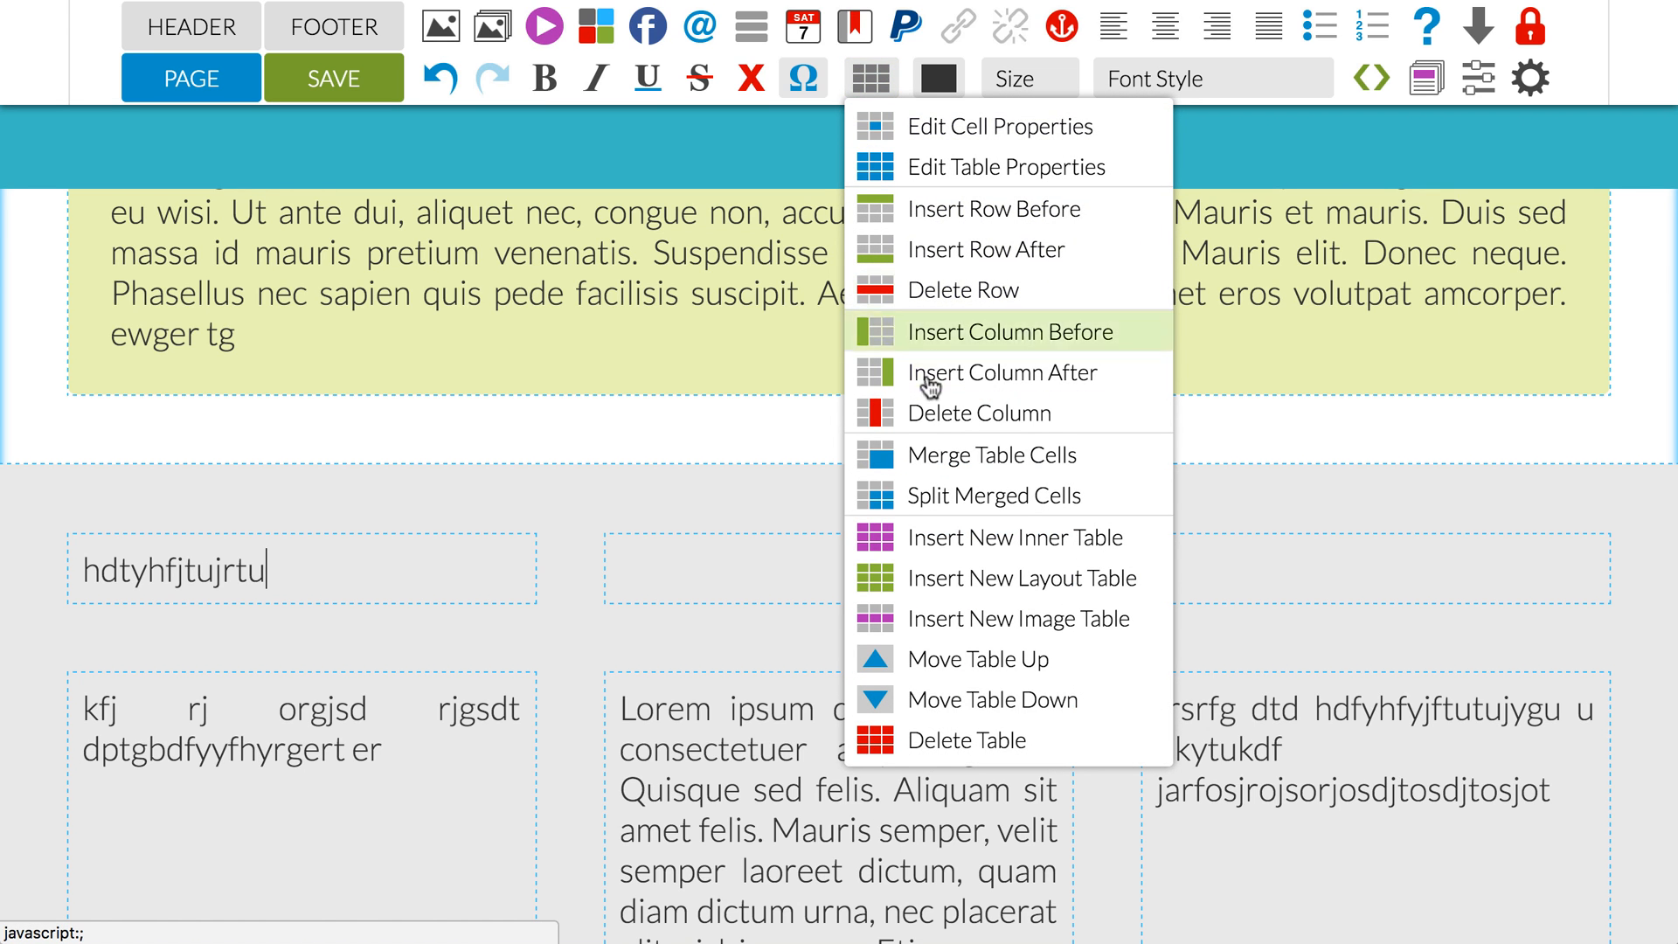
click(933, 418)
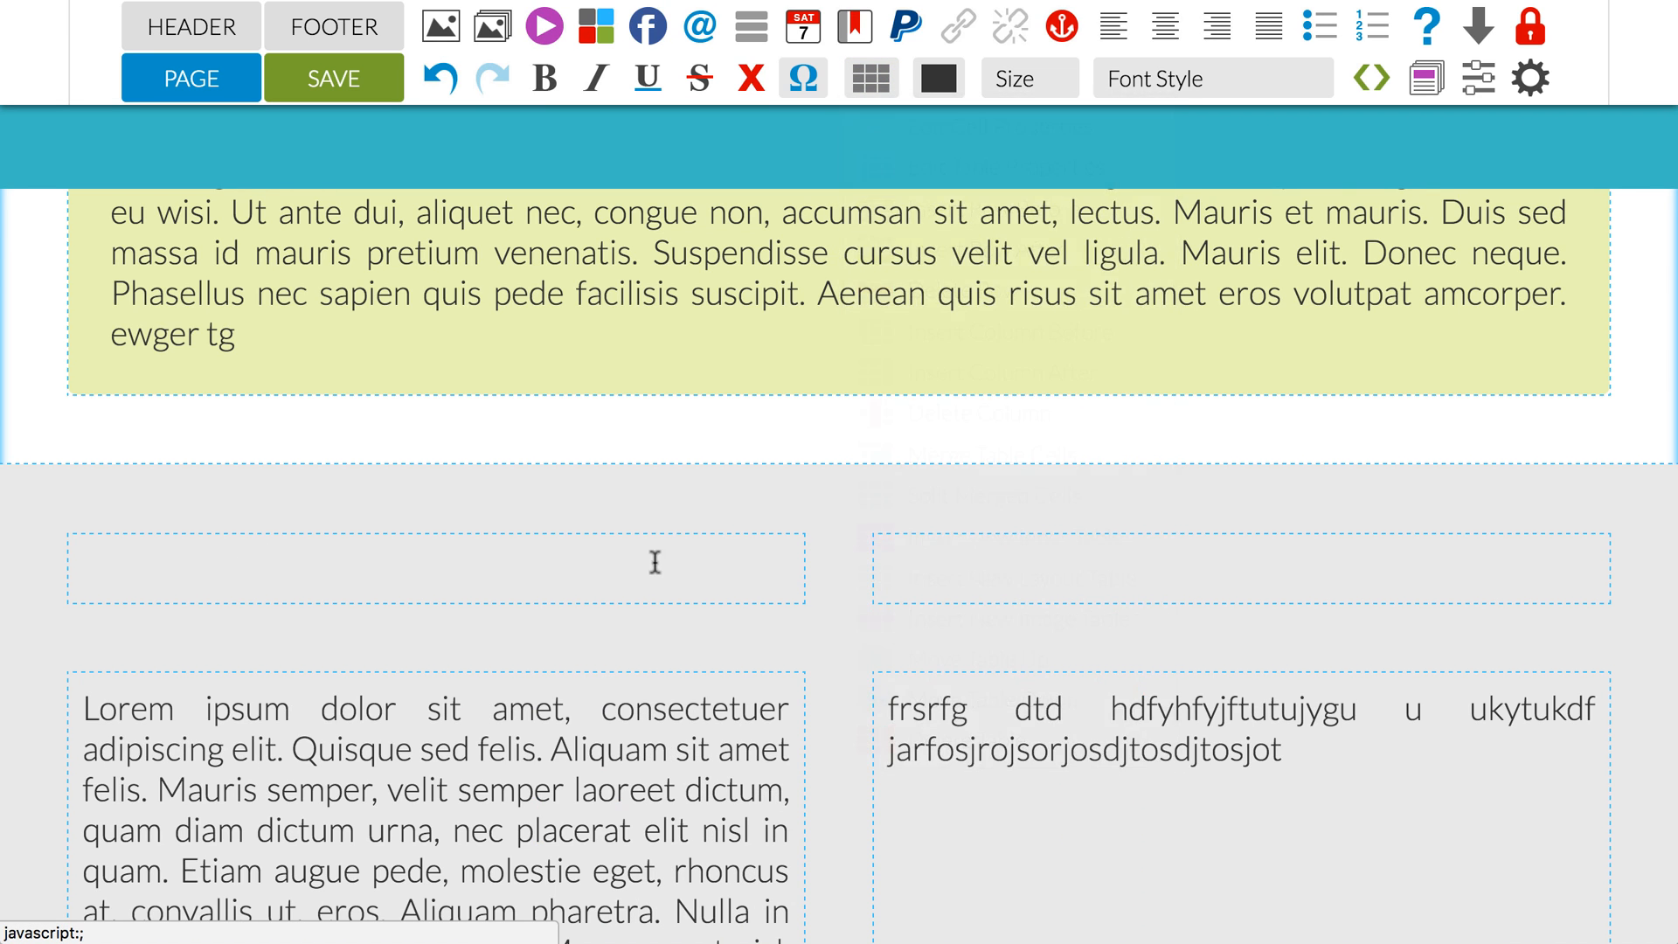
click(968, 581)
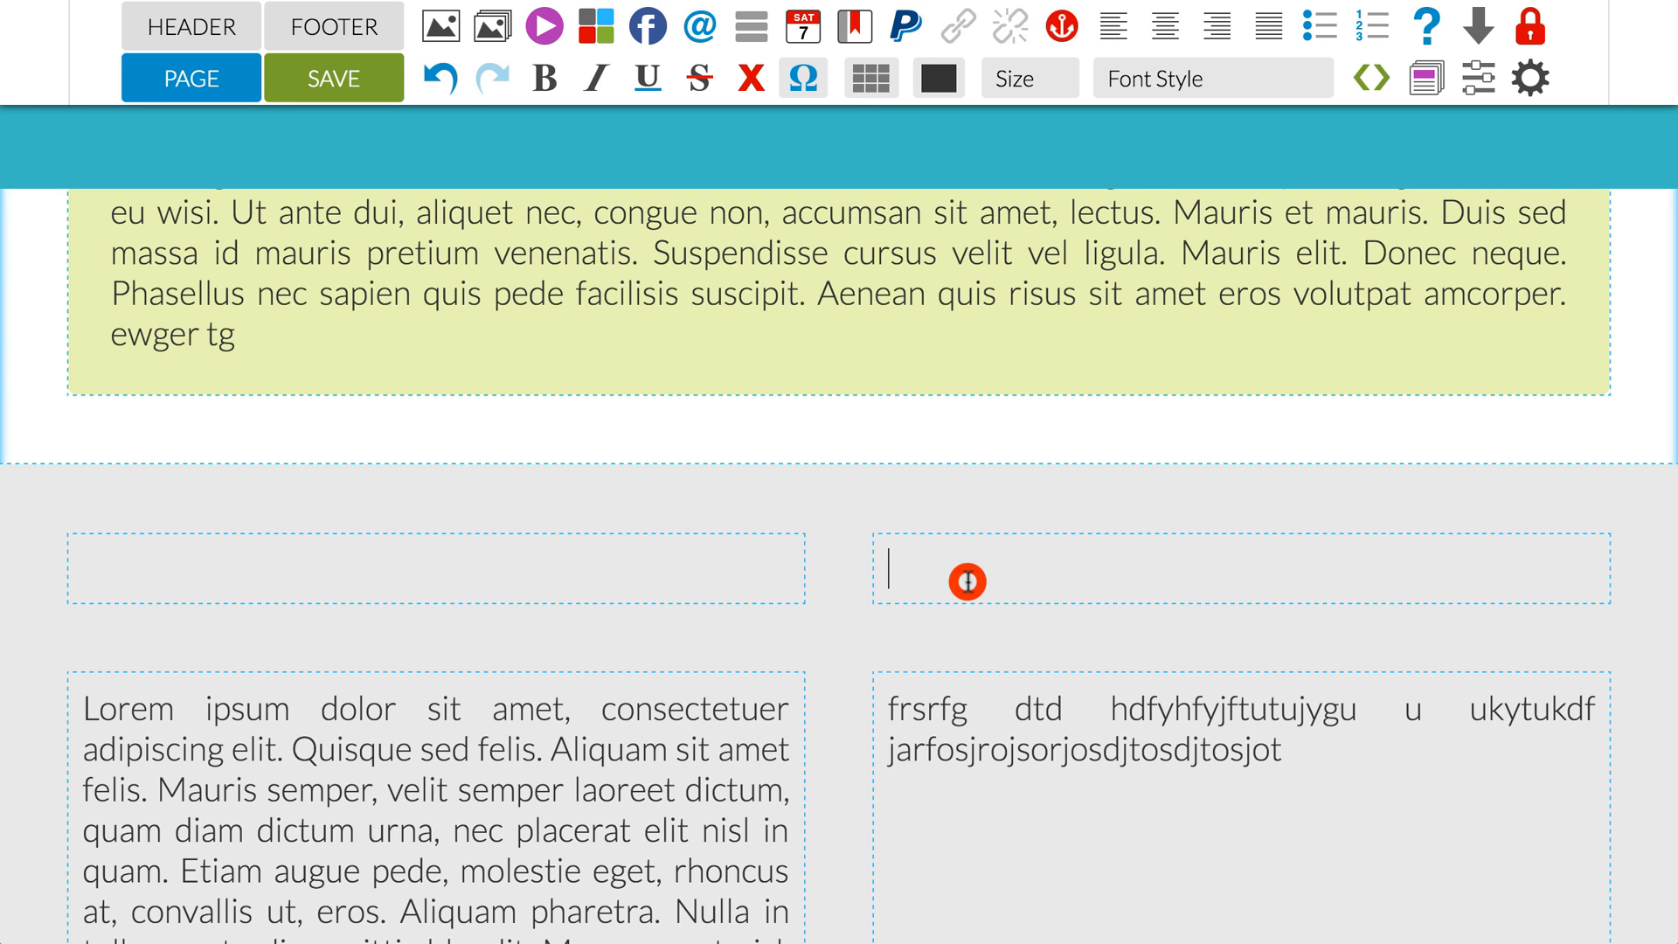
click(871, 78)
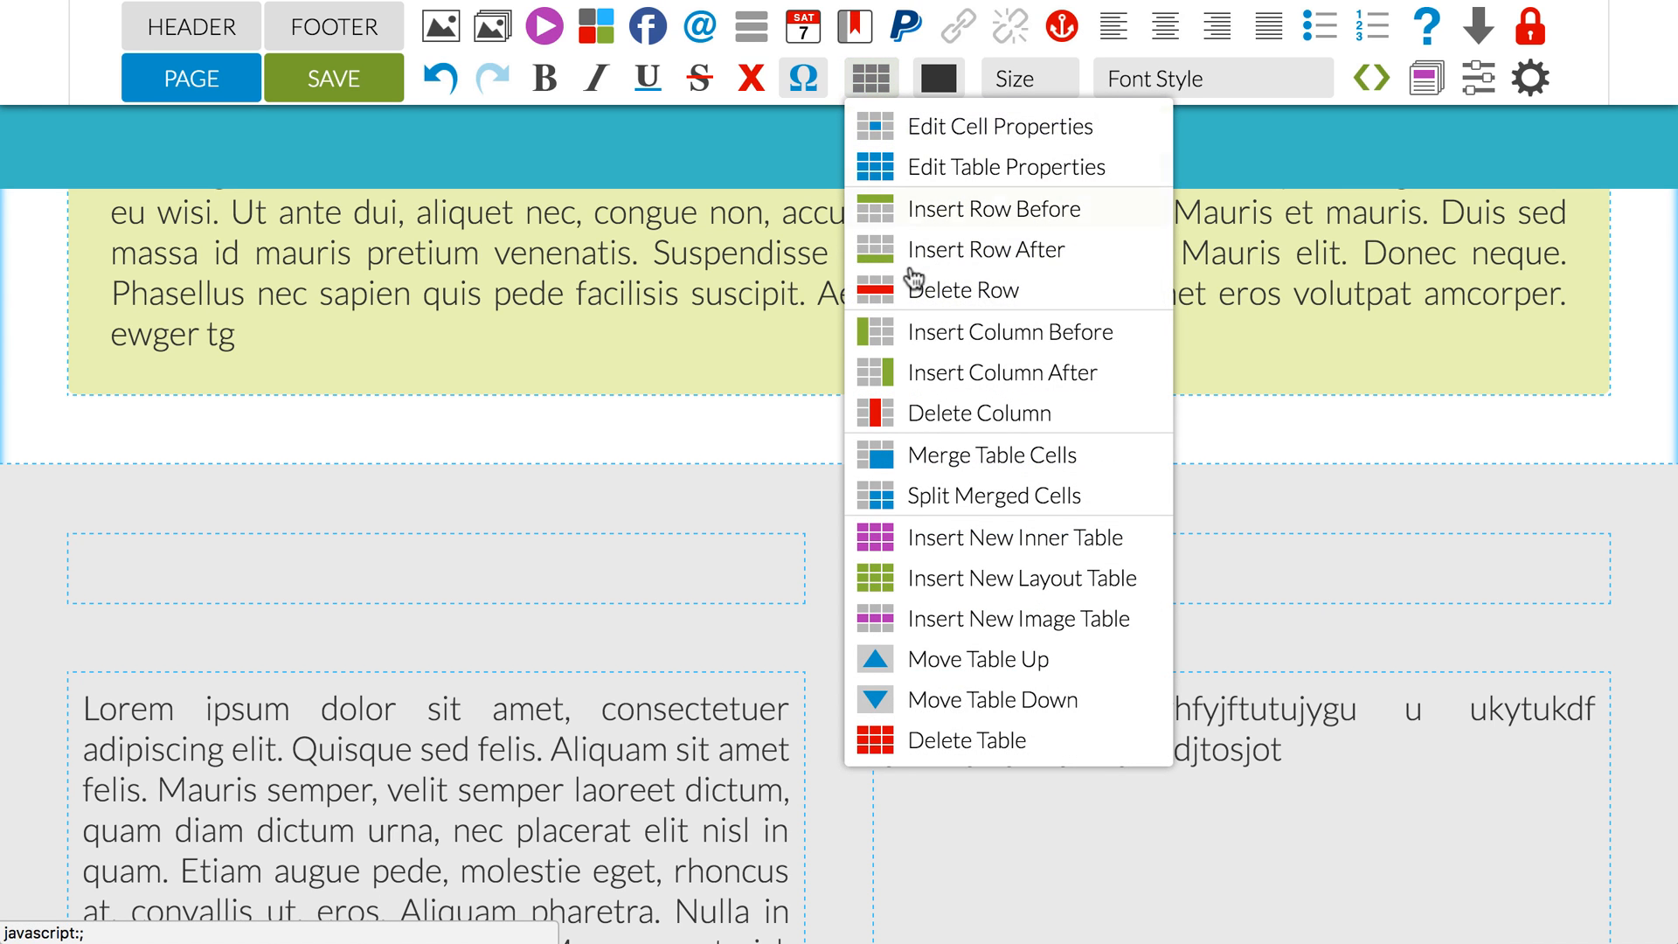
click(913, 411)
scroll(789, 491, down, 3)
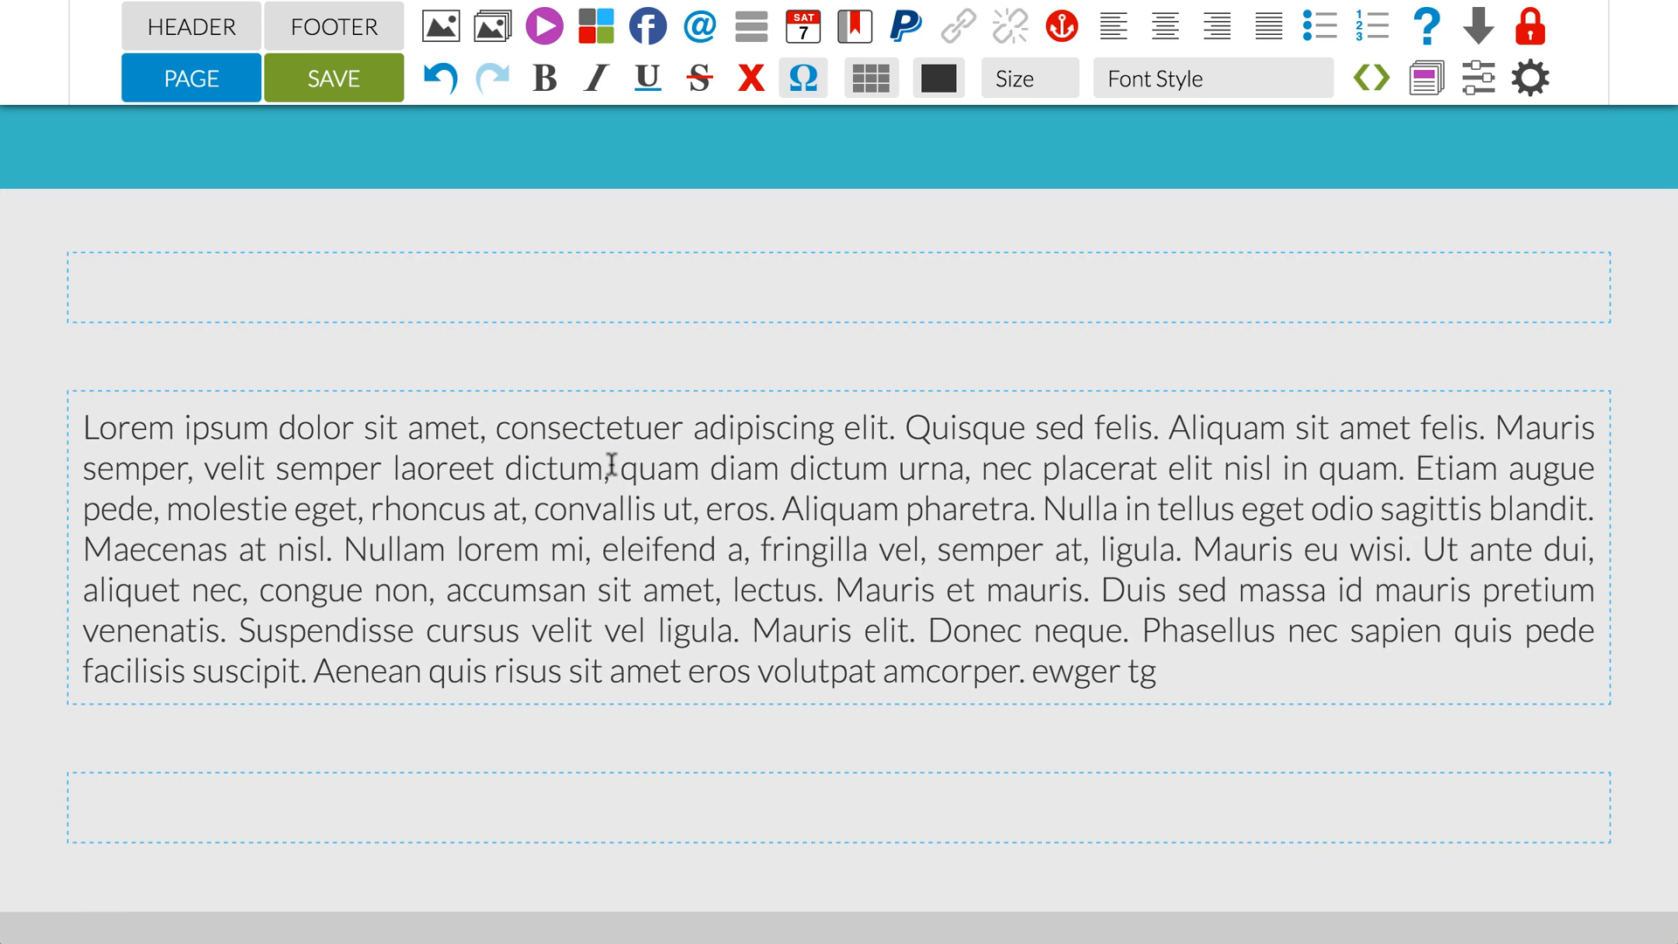
scroll(612, 465, up, 1)
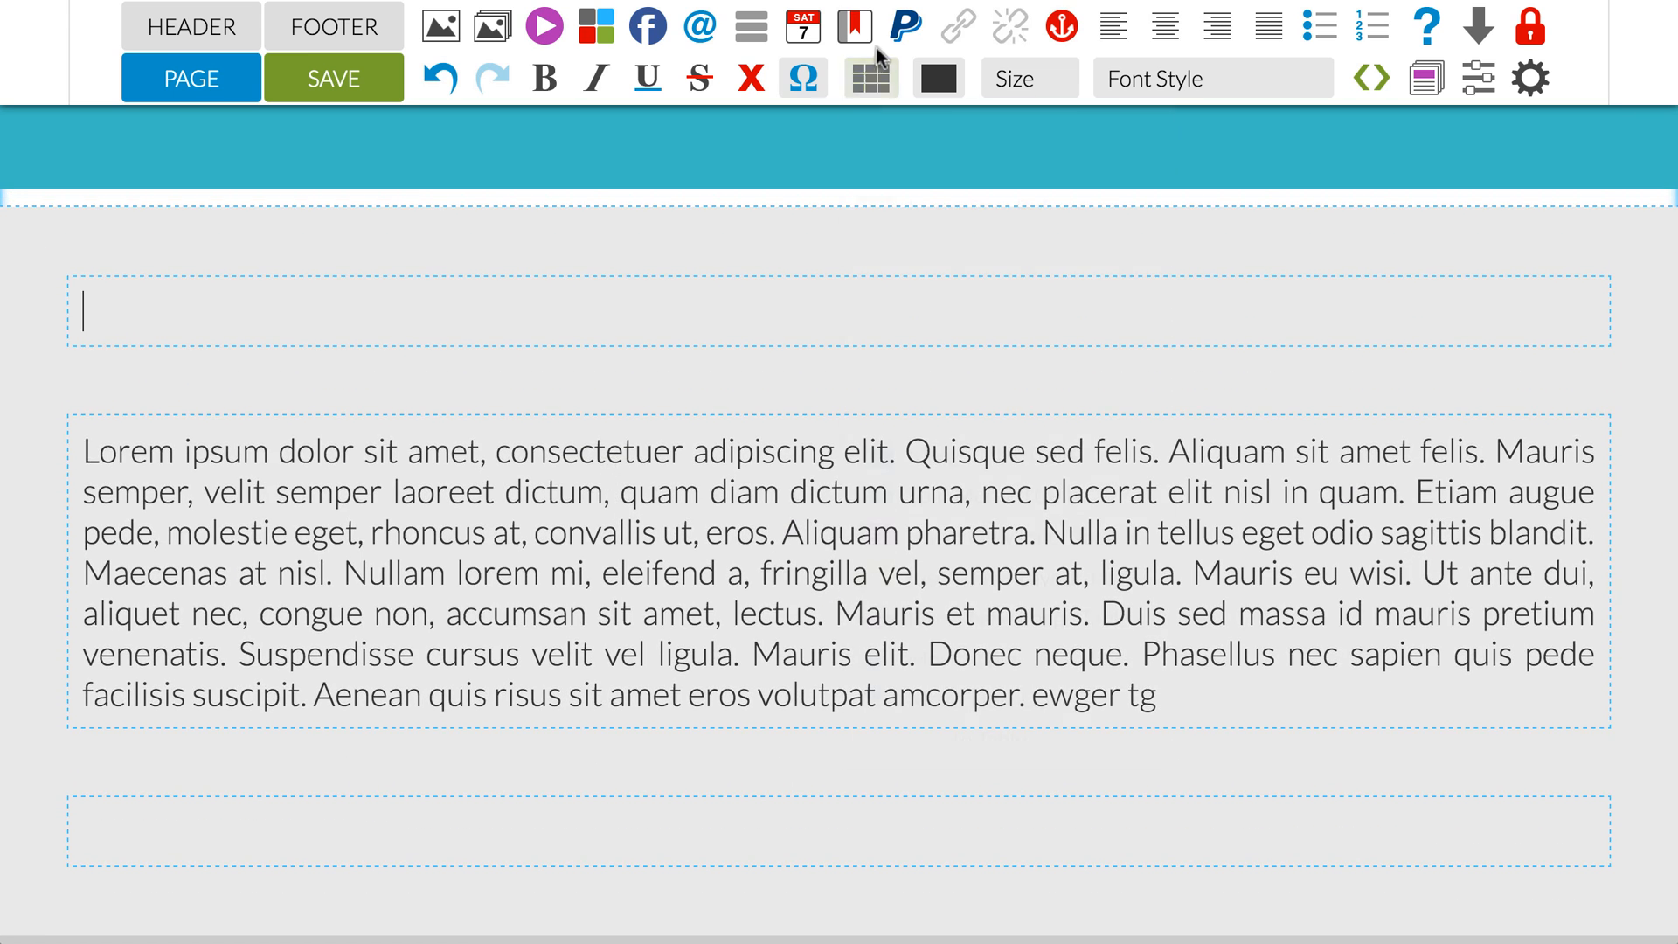
Step: Choose the 1500 x 600 crayon-and-heart picture as the grey table's background image in the table properties
click(870, 77)
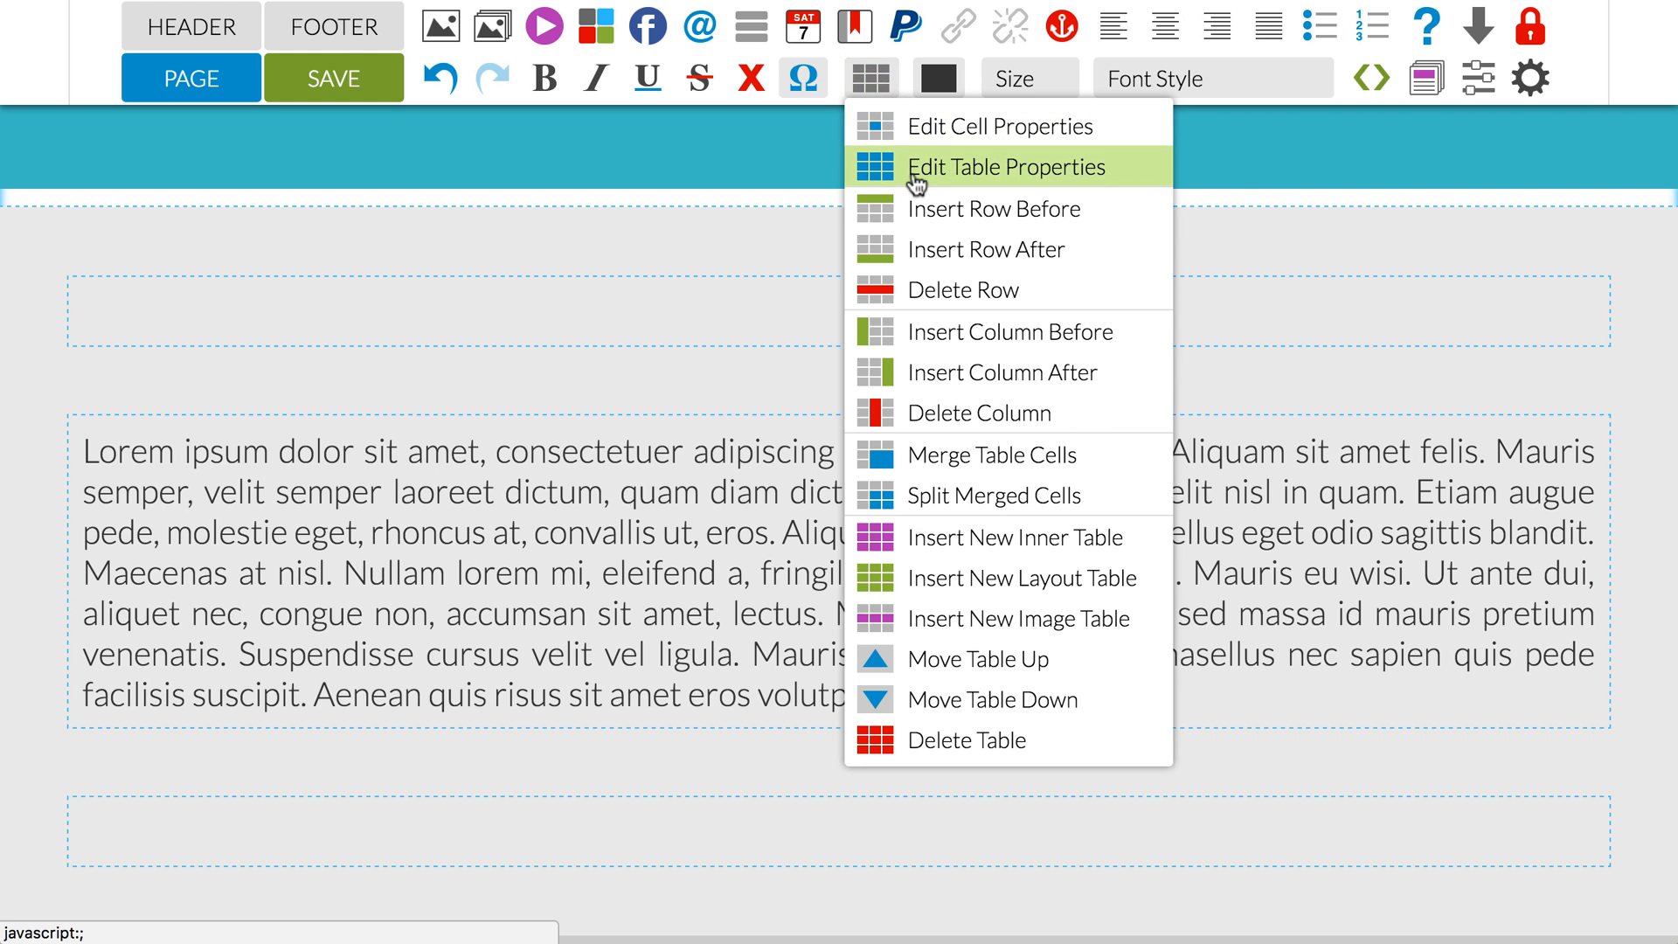
click(914, 174)
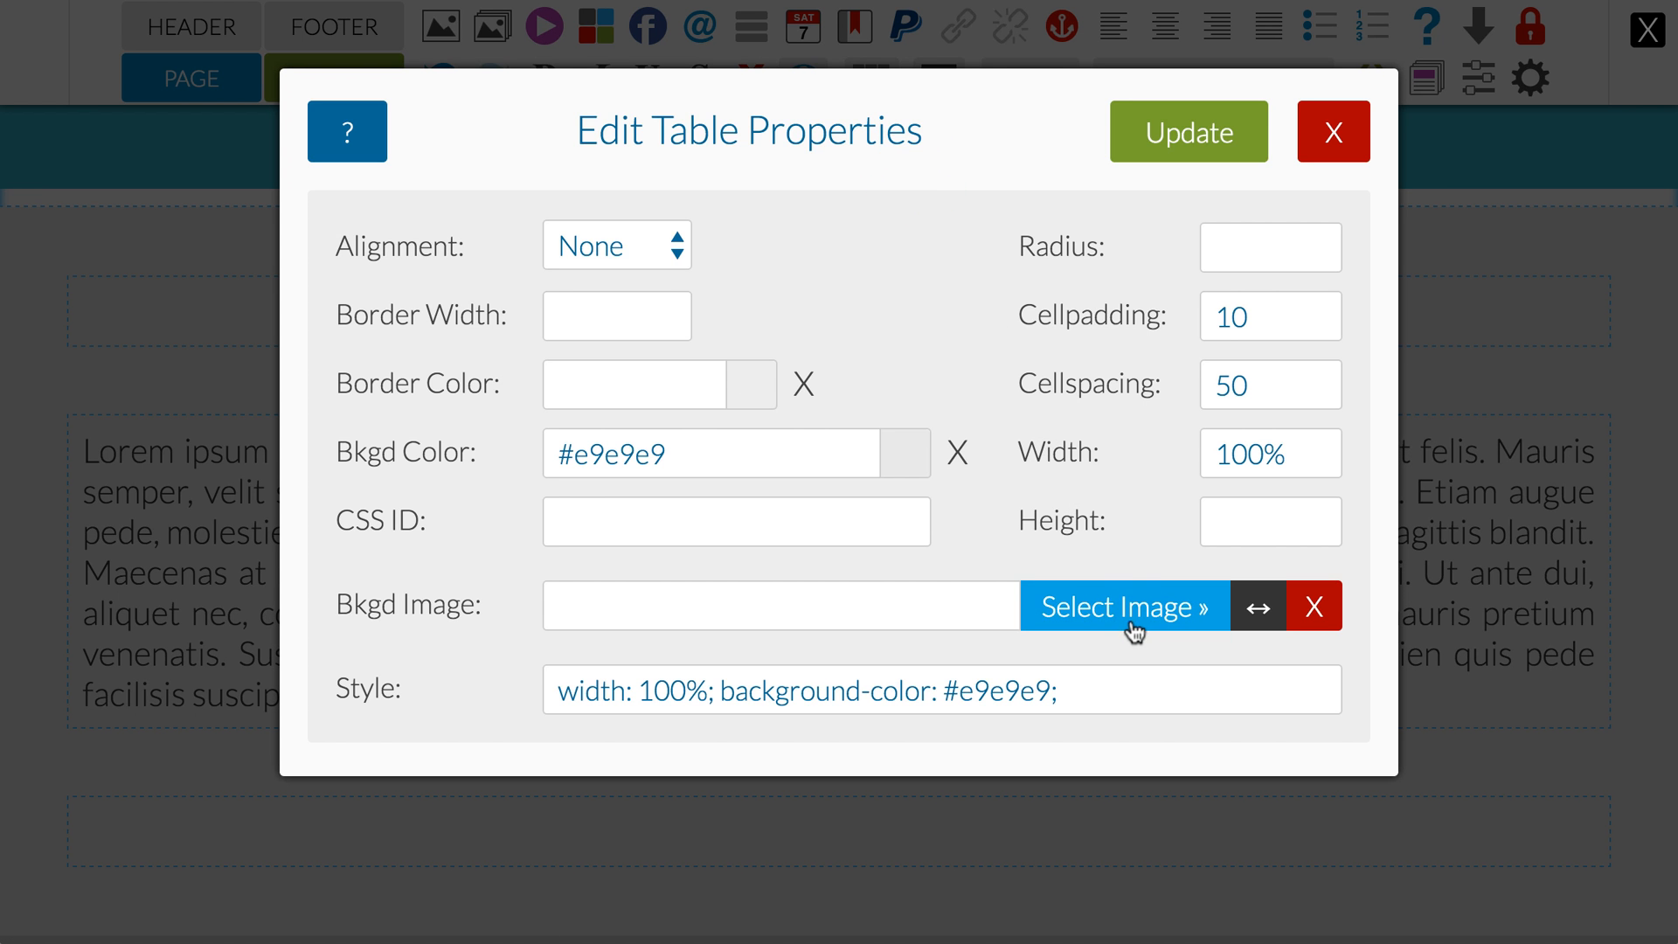
click(1134, 629)
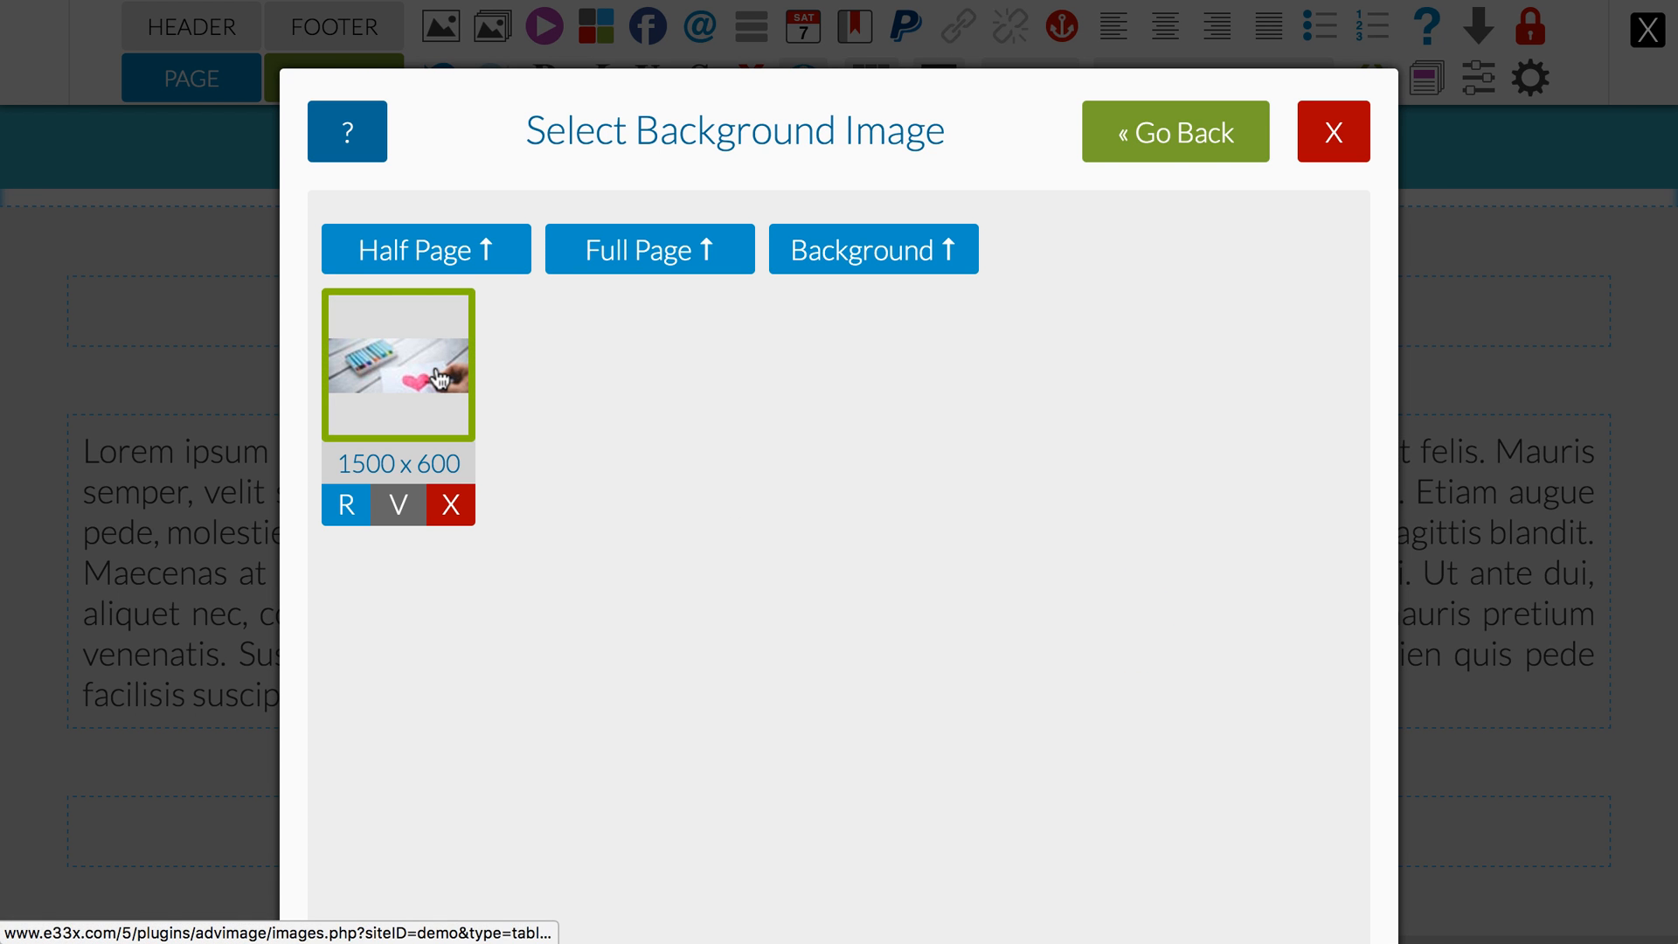
click(438, 368)
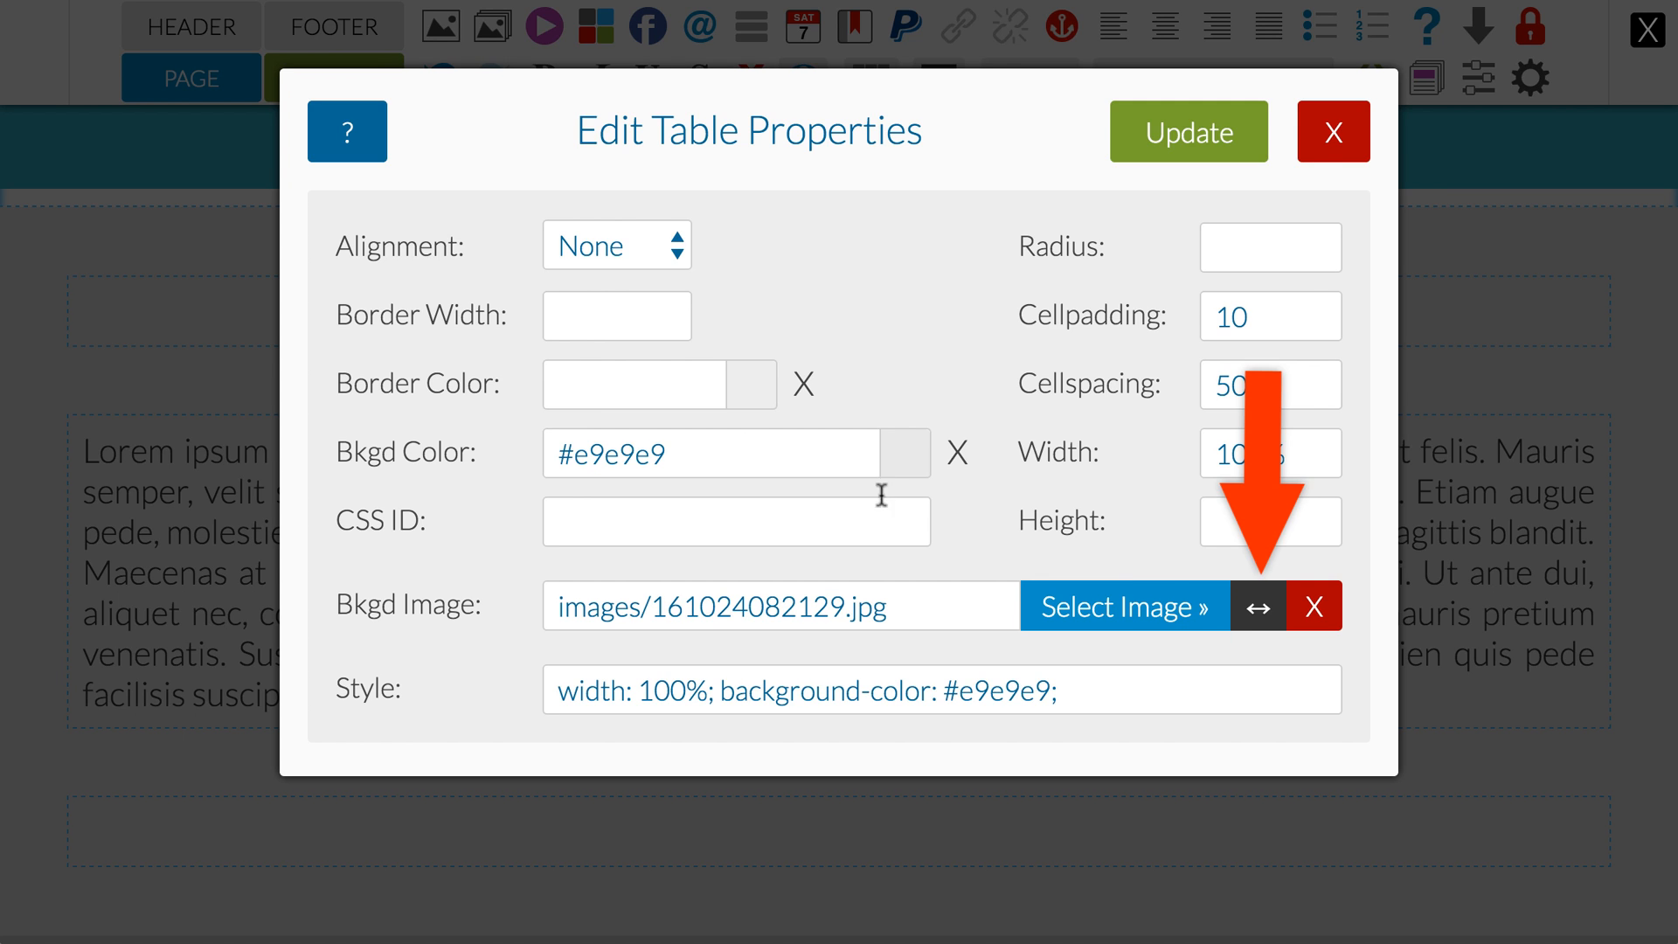
Step: Stretch the table's background image to 100% size, clear the background color, and apply the table properties
click(1260, 608)
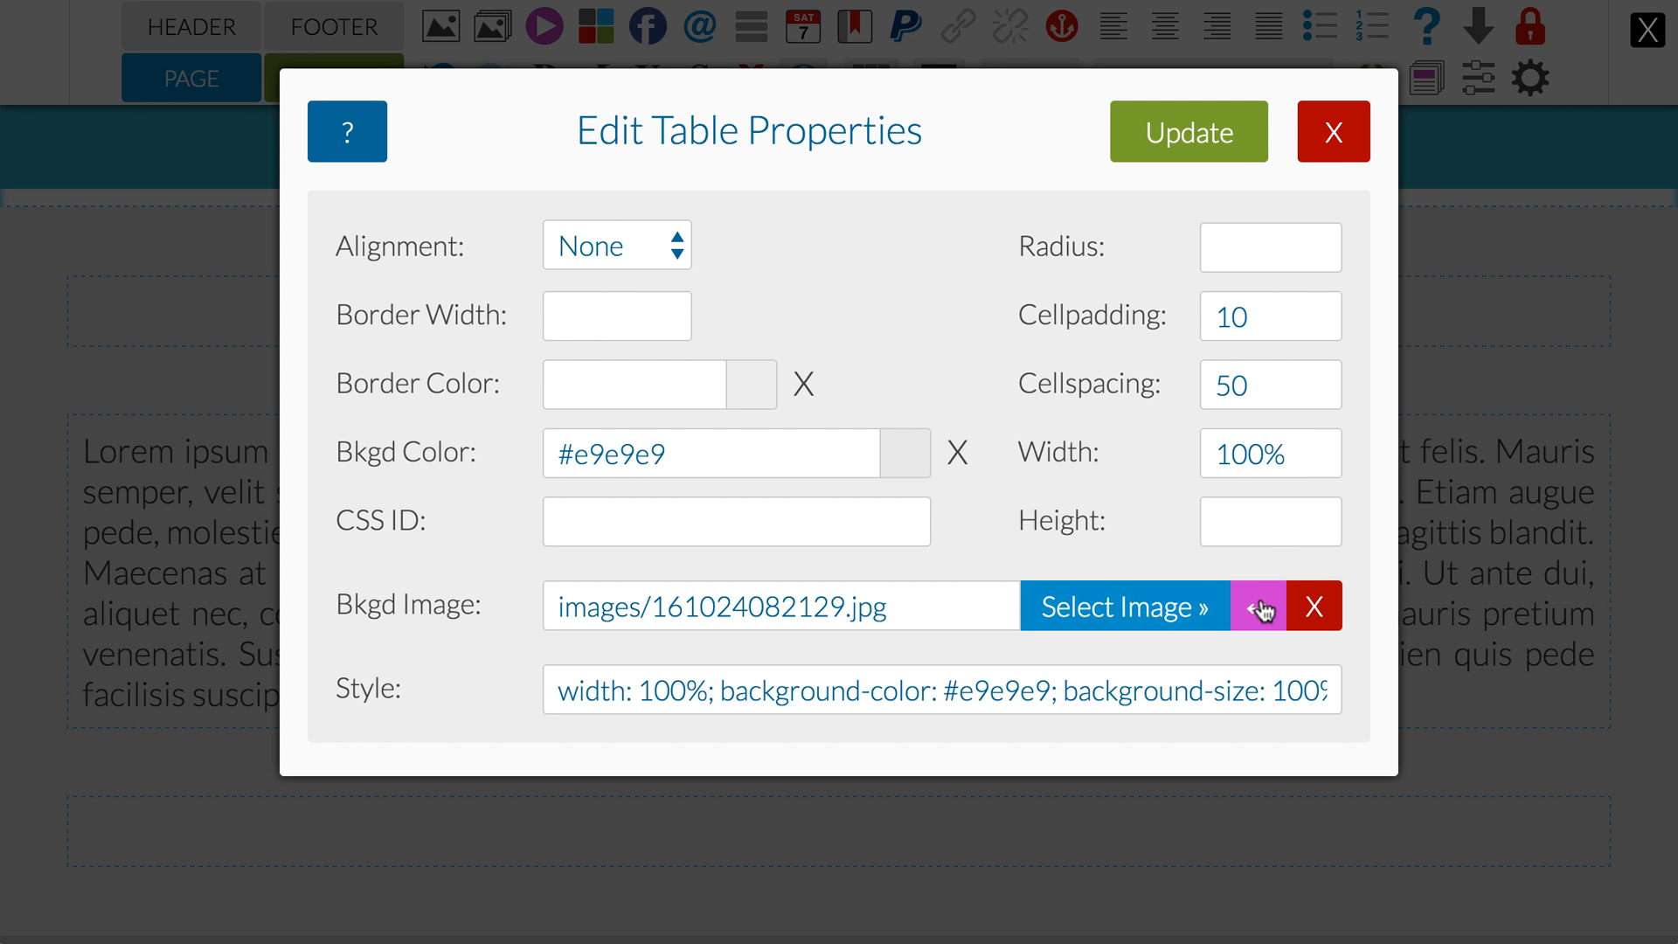
click(958, 455)
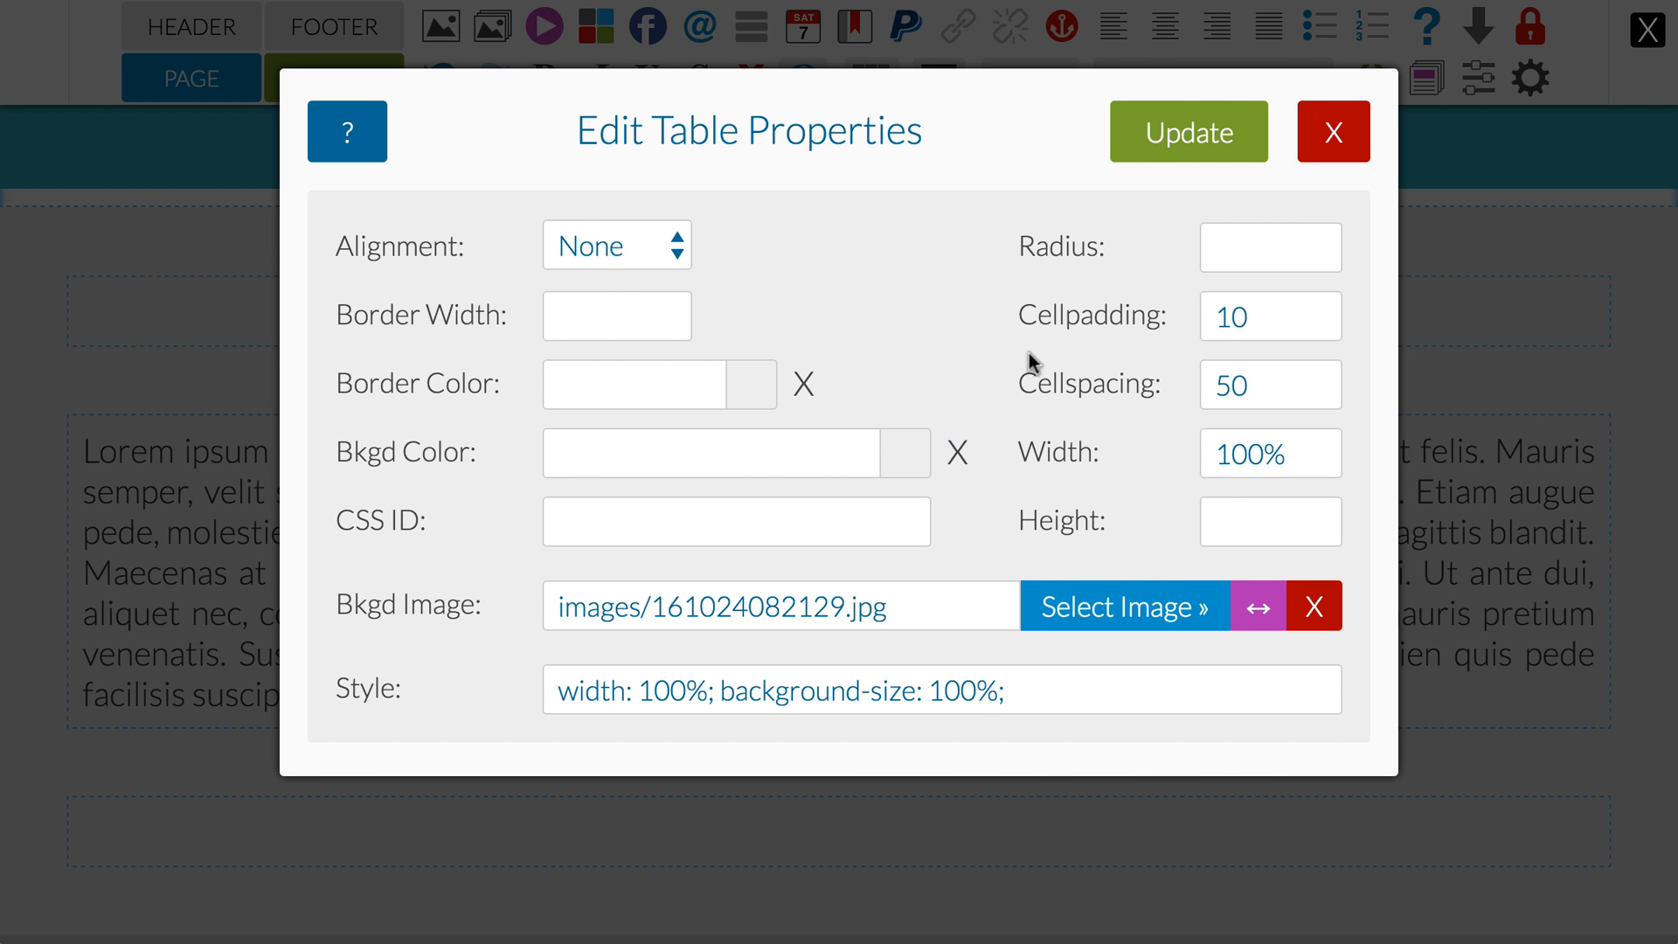
click(1150, 157)
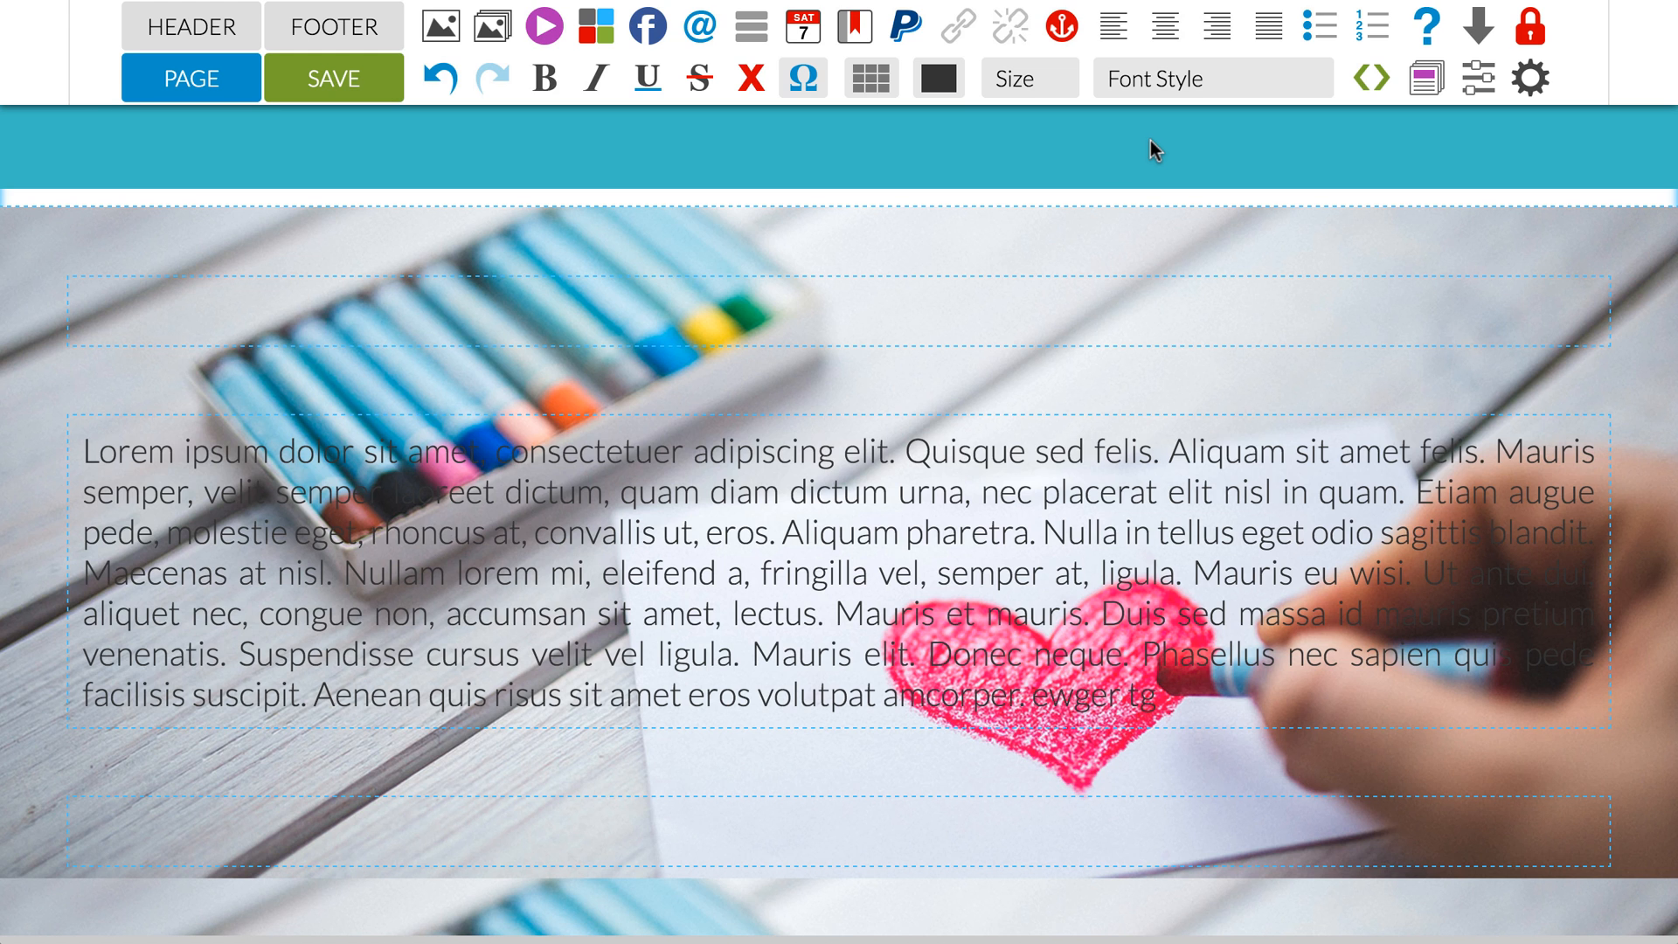
Step: Set the Lorem ipsum cell's background color to the translucent white rgba(255, 255, 255, 0.85)
click(590, 486)
click(869, 78)
click(892, 128)
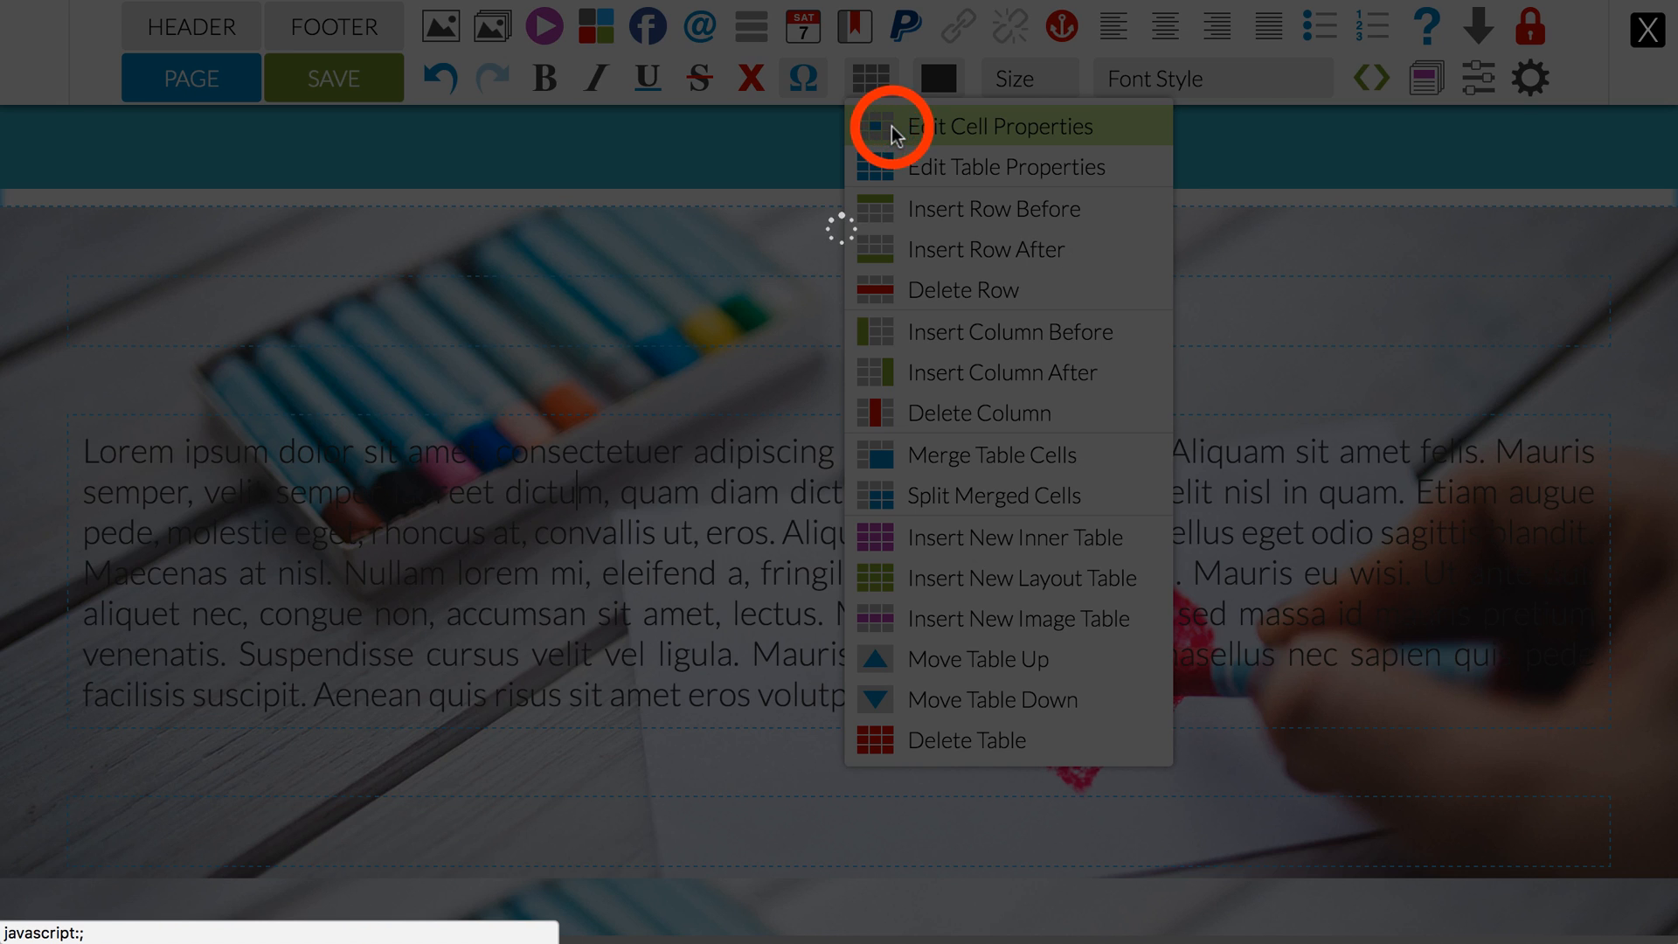
click(907, 447)
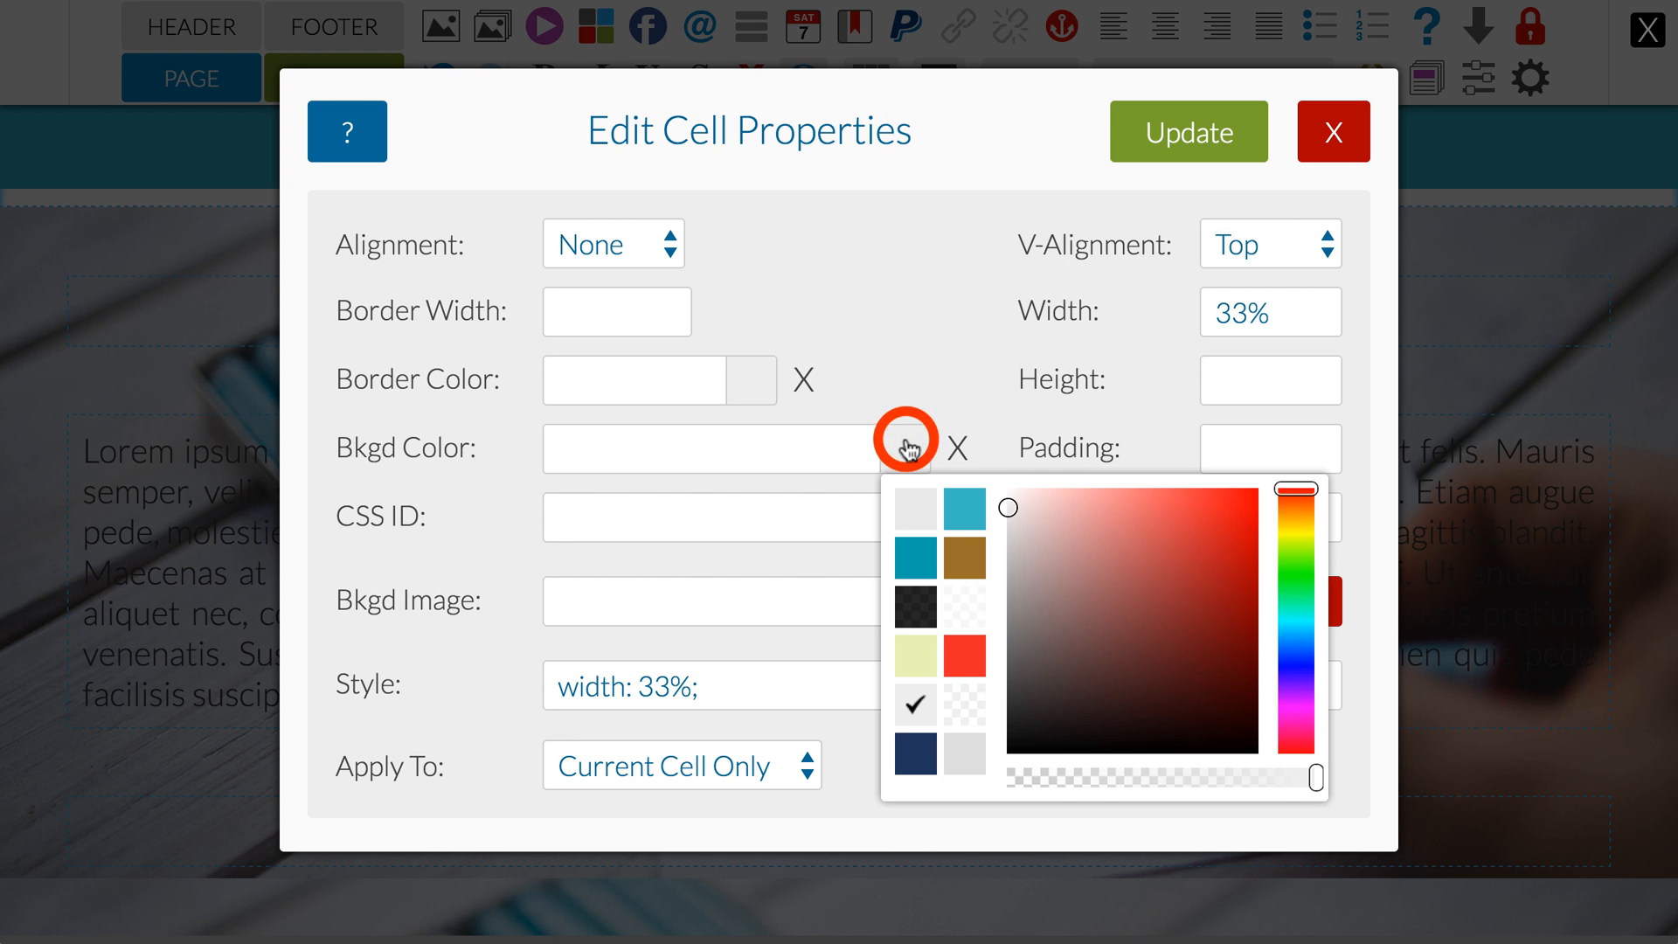
click(966, 612)
Step: Set the cell's padding to 30px and its radius to 5px, and apply the cell properties to the current cell only
click(1230, 446)
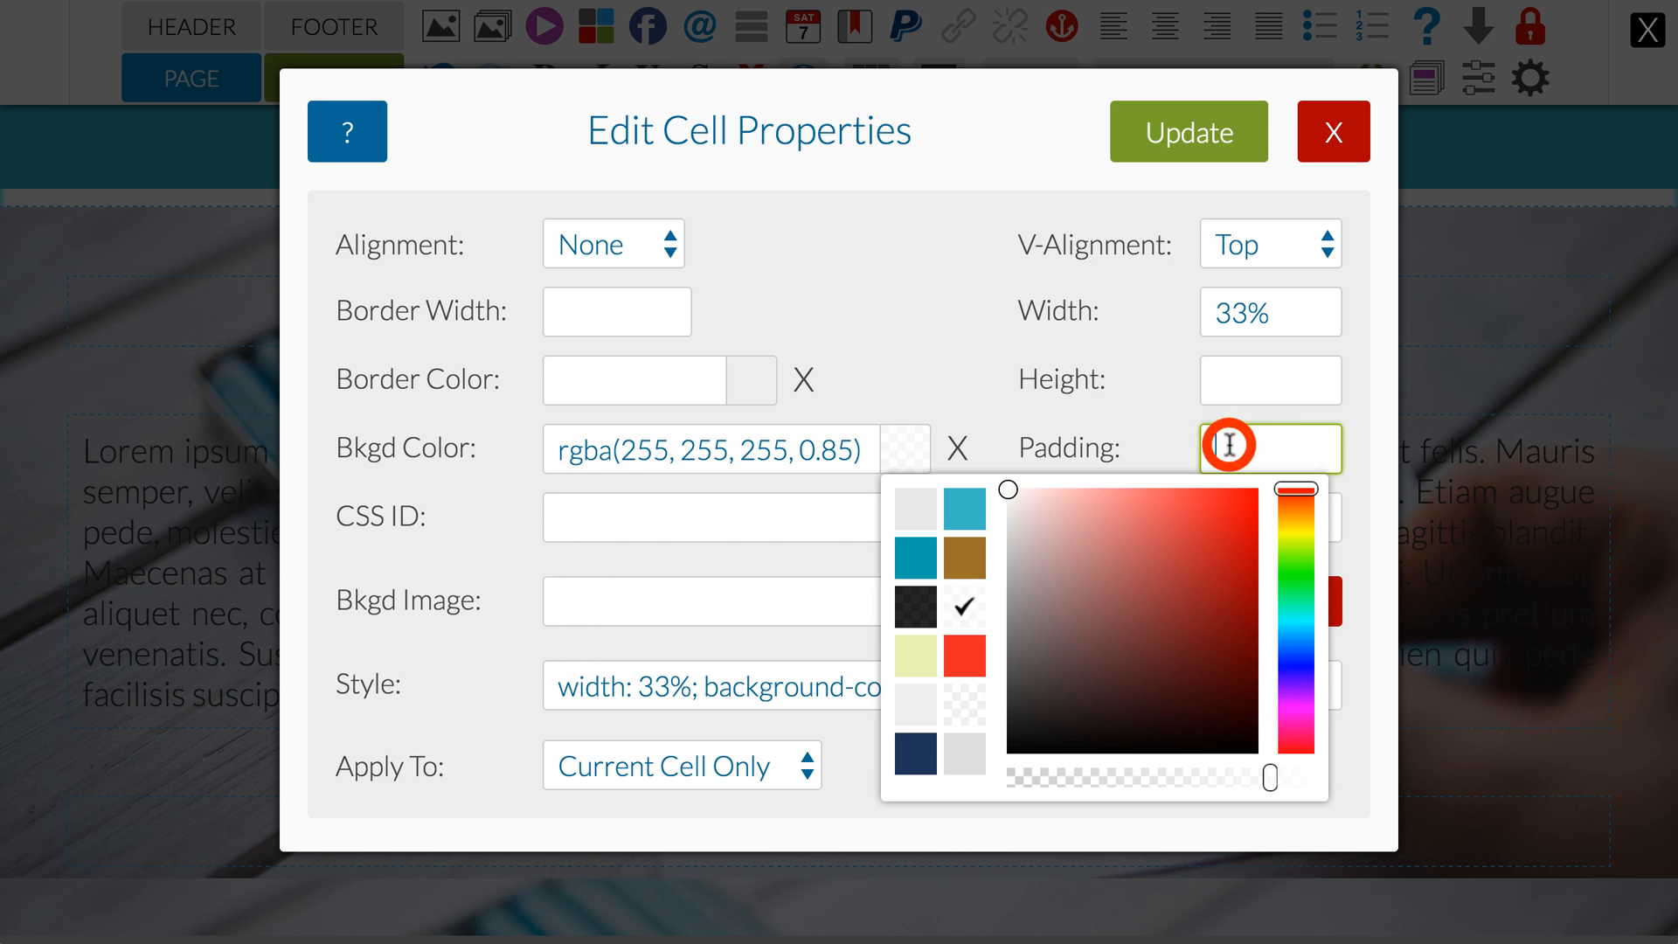
text(30)
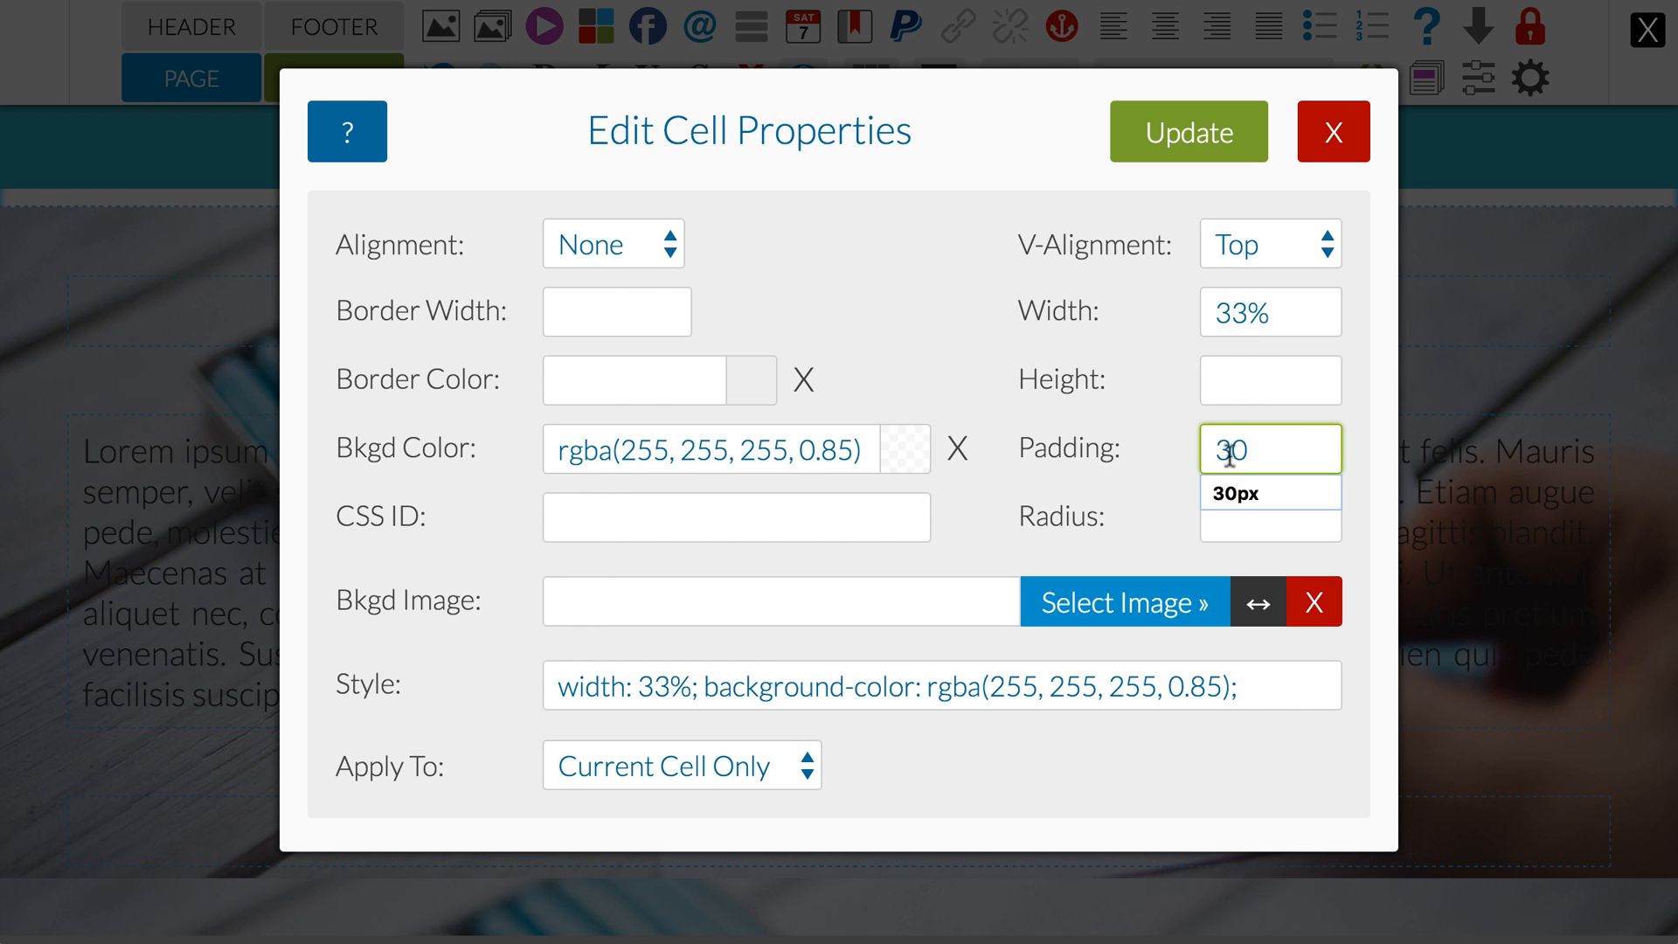
click(1236, 490)
click(1221, 521)
text(5)
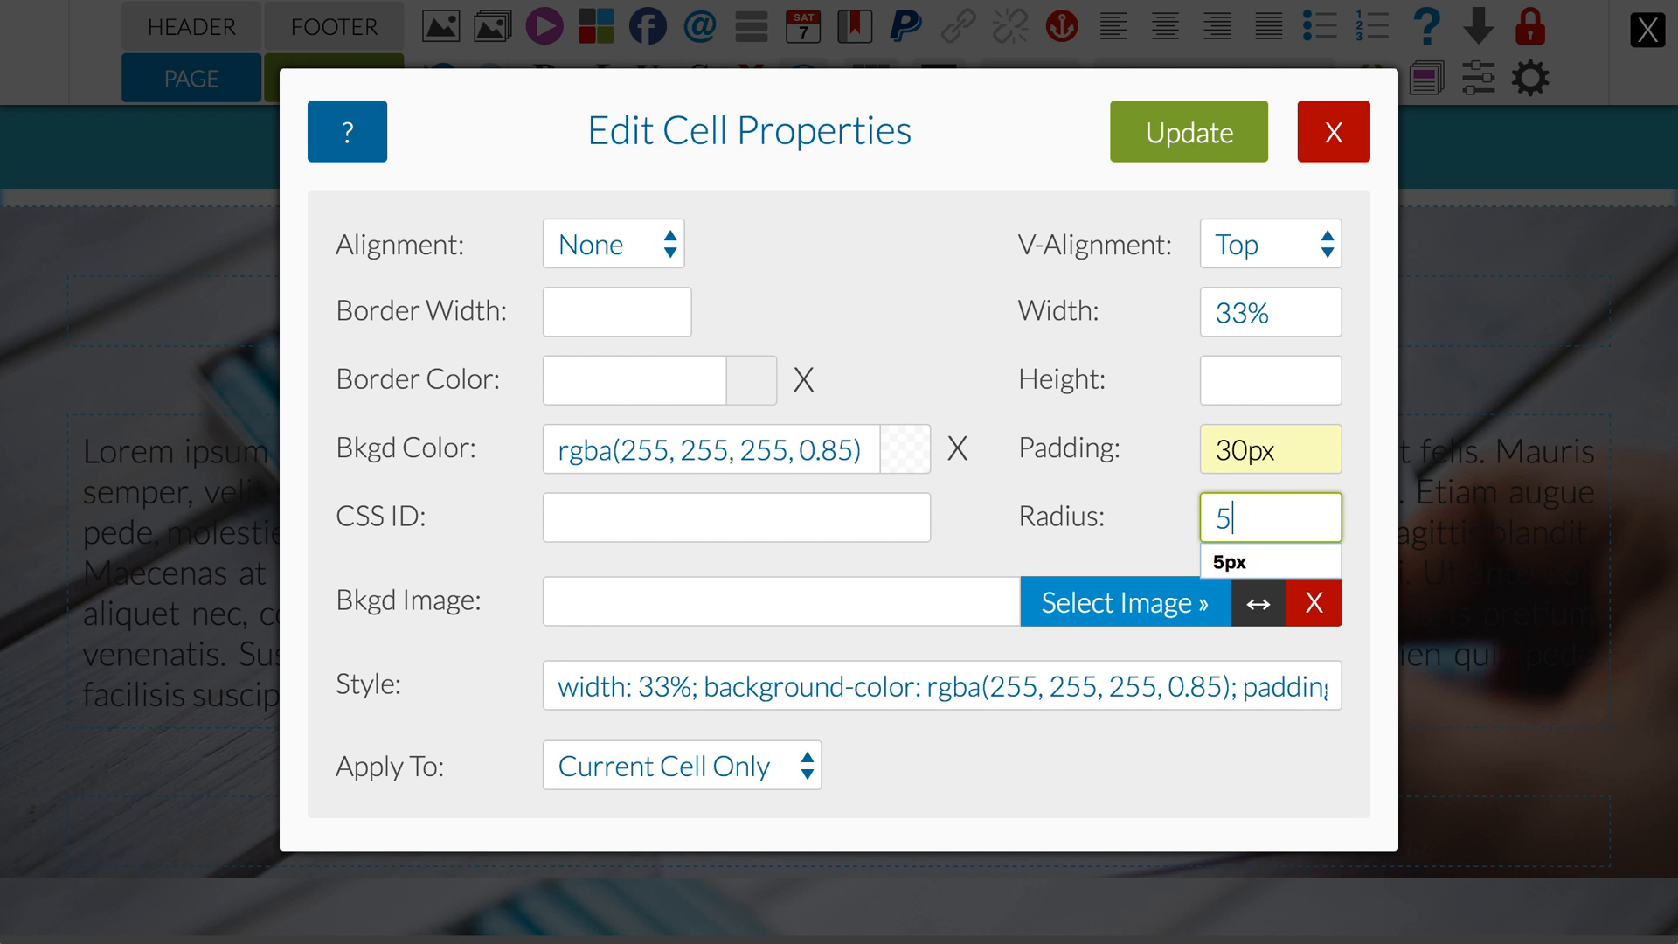
text(px)
click(1158, 479)
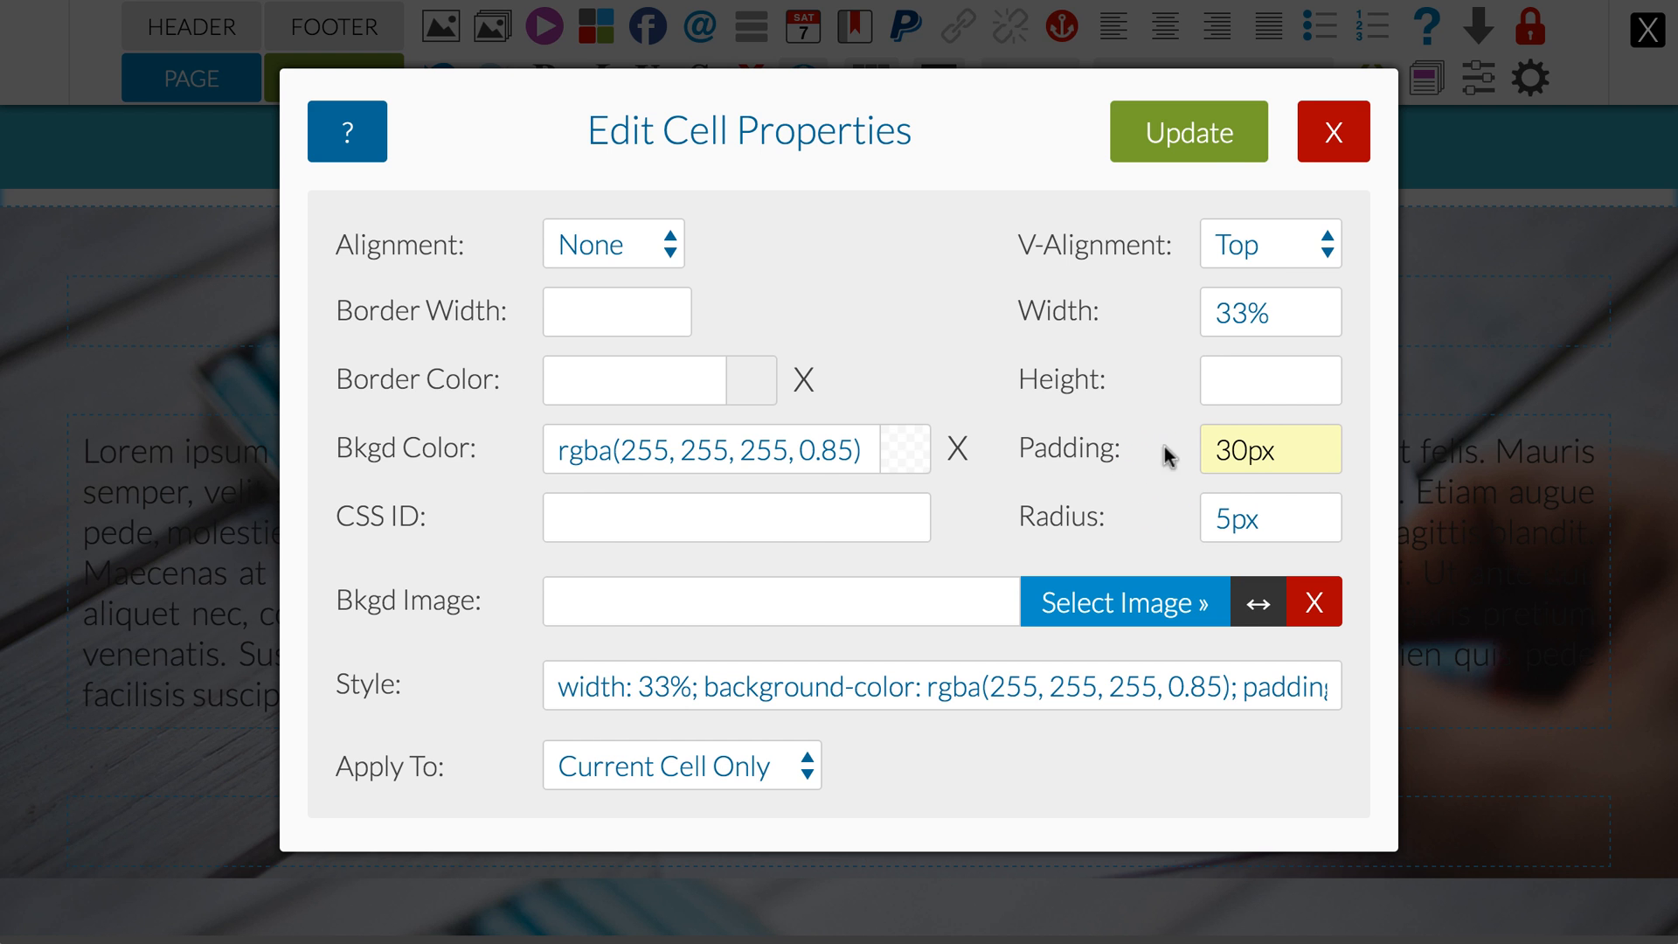
click(1232, 157)
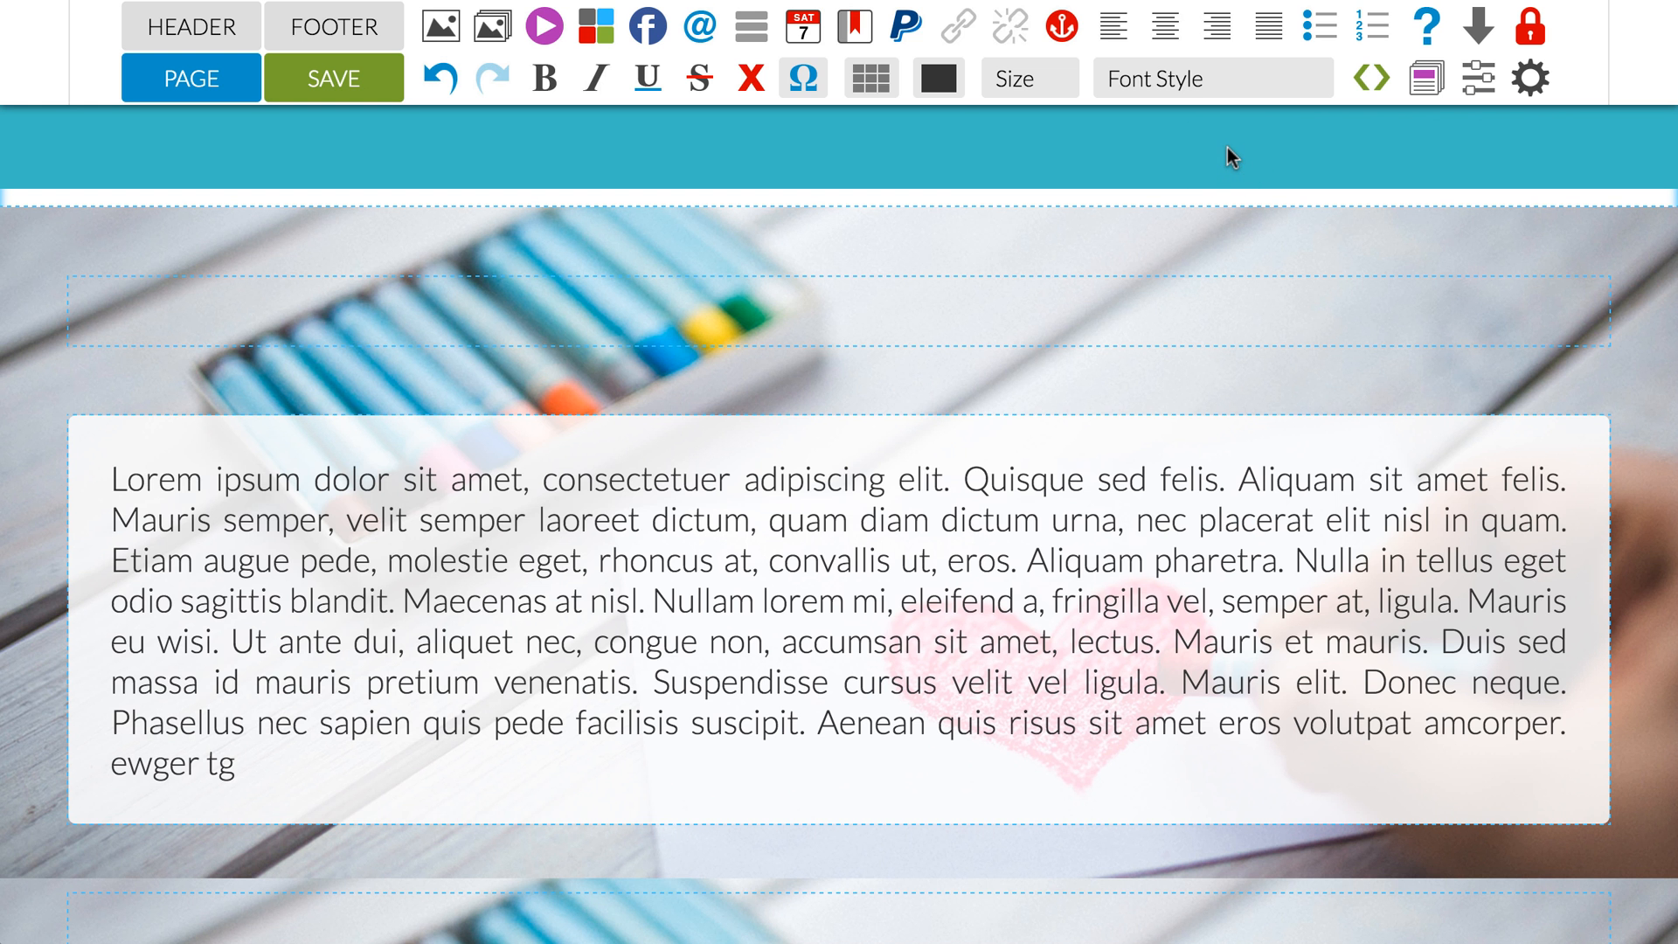
Step: Delete the empty rows above and below the Lorem ipsum cell in the table with the background image
click(871, 76)
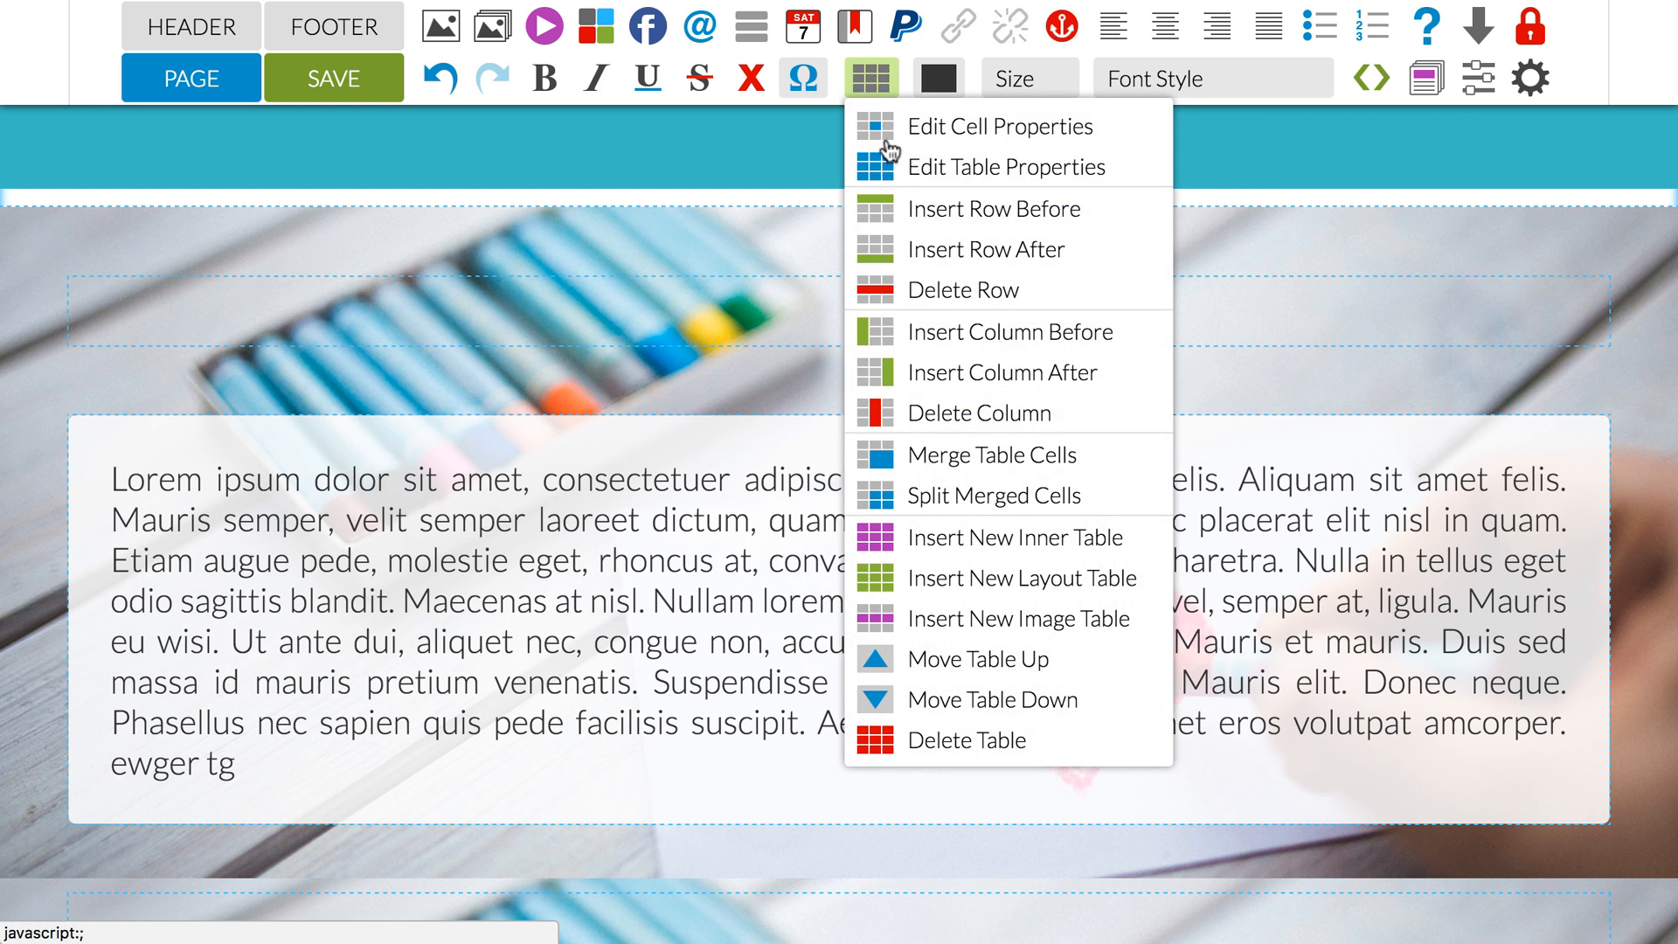
click(900, 290)
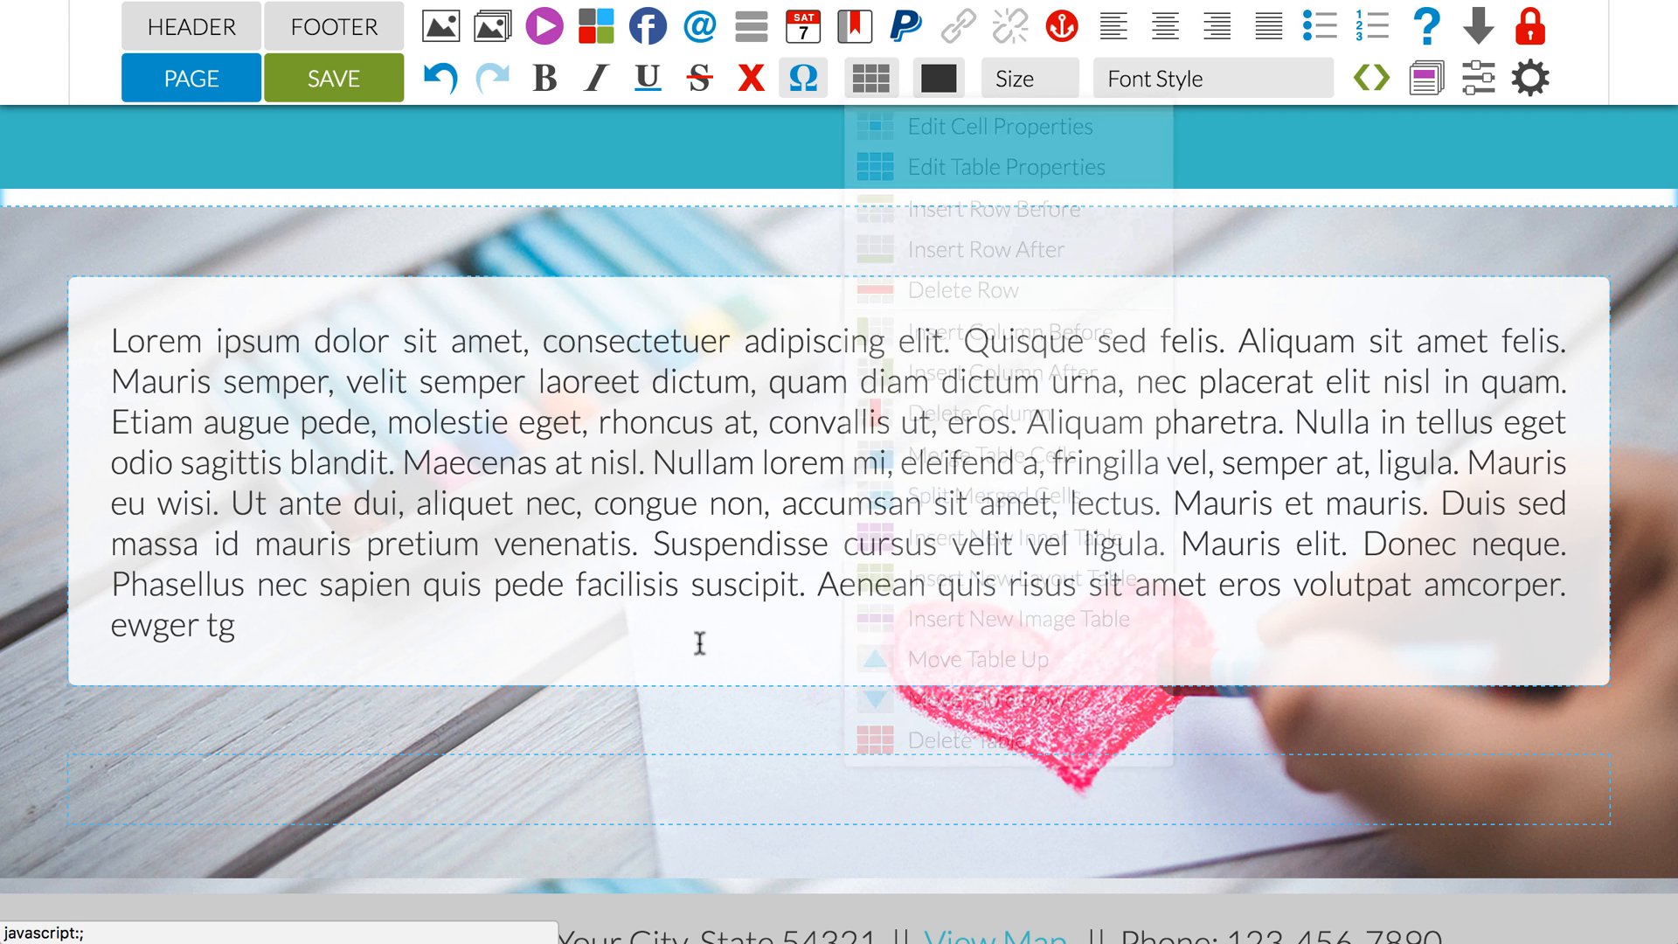
click(696, 795)
mouse_move(921, 222)
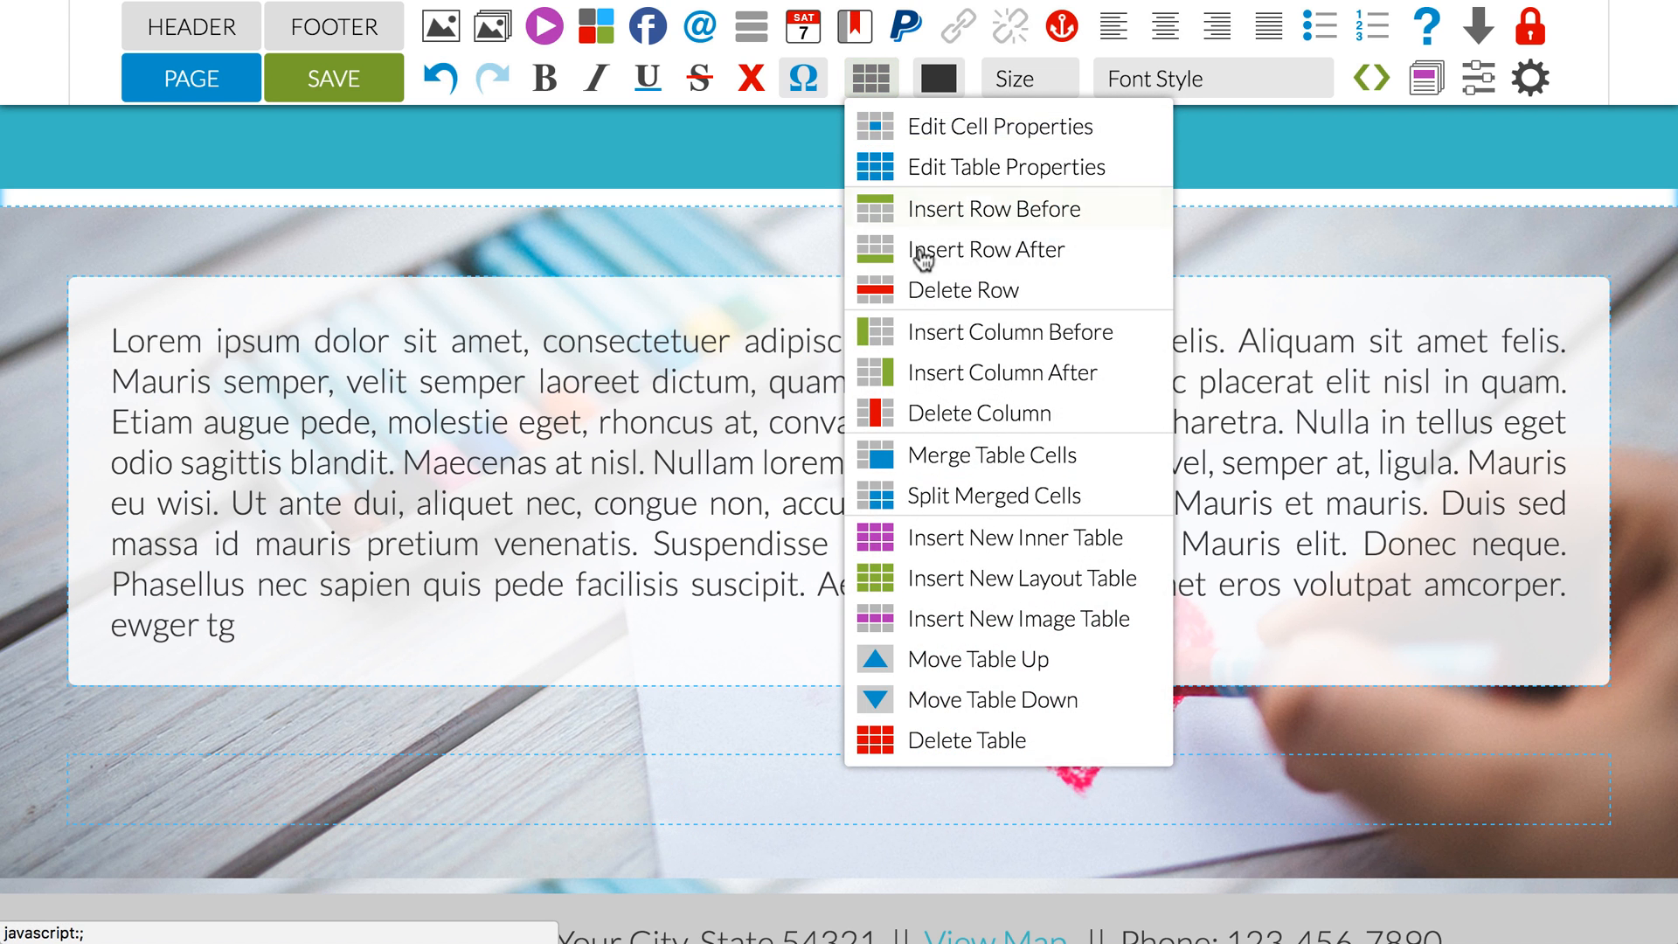
click(921, 289)
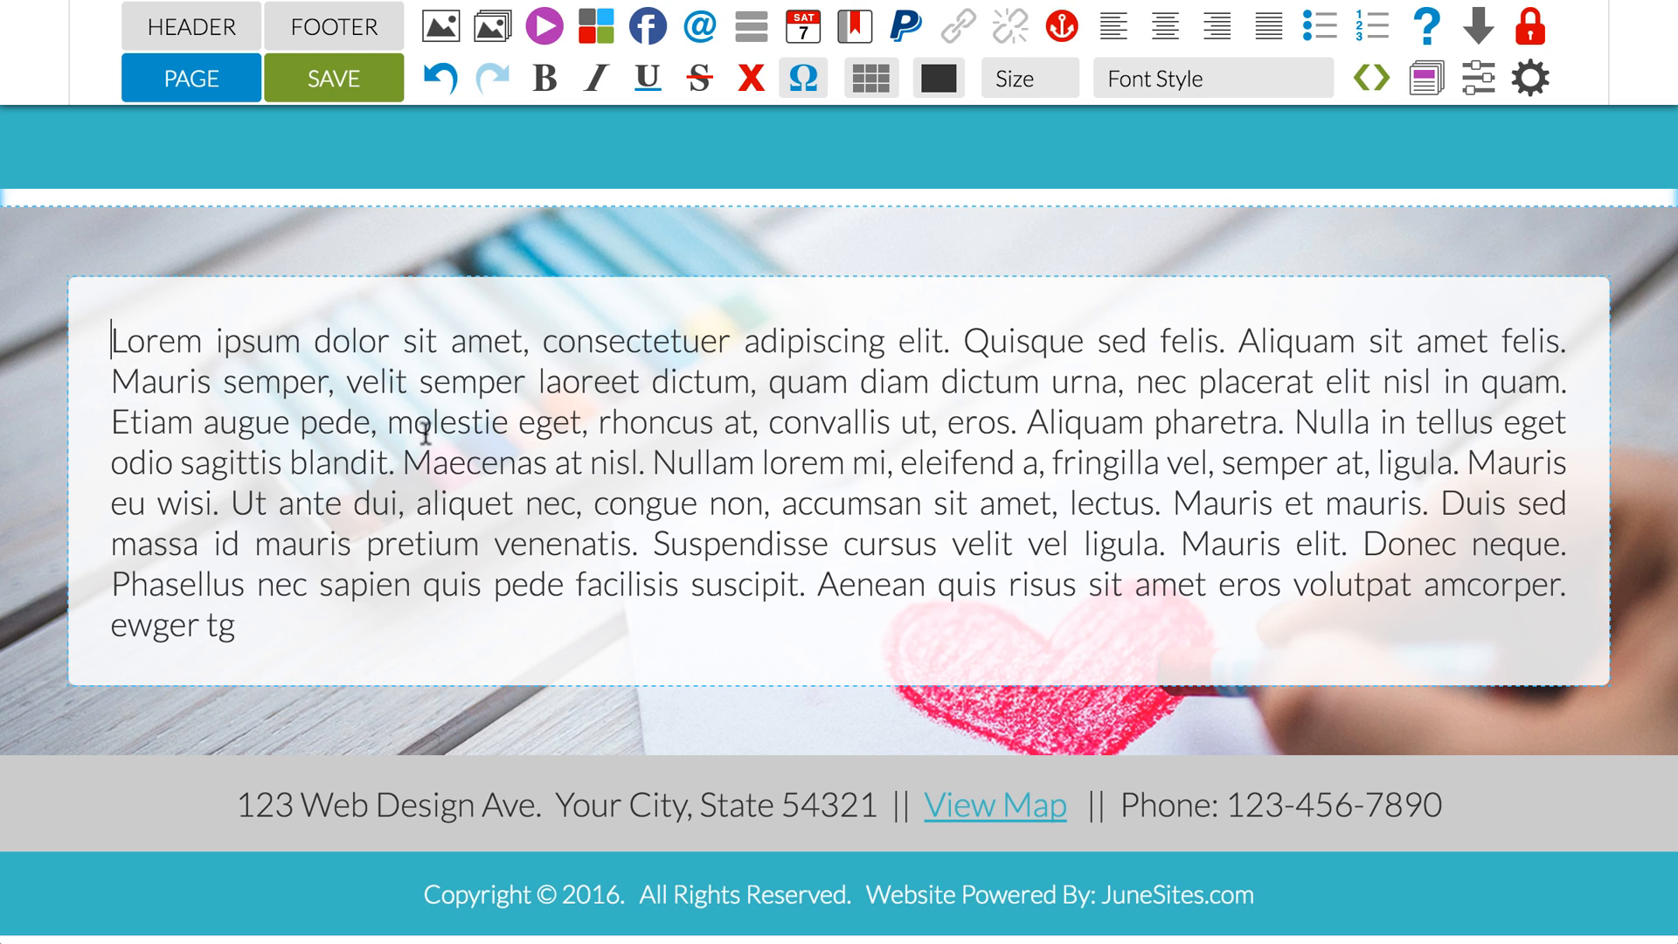
Step: Replace the cell text after "Etiam augu" with "rgds" and add filler lines starting "rgst", "setbh", "stbhsd" and "tgbdsr"
drag(403, 646, 277, 423)
key(BackSpace)
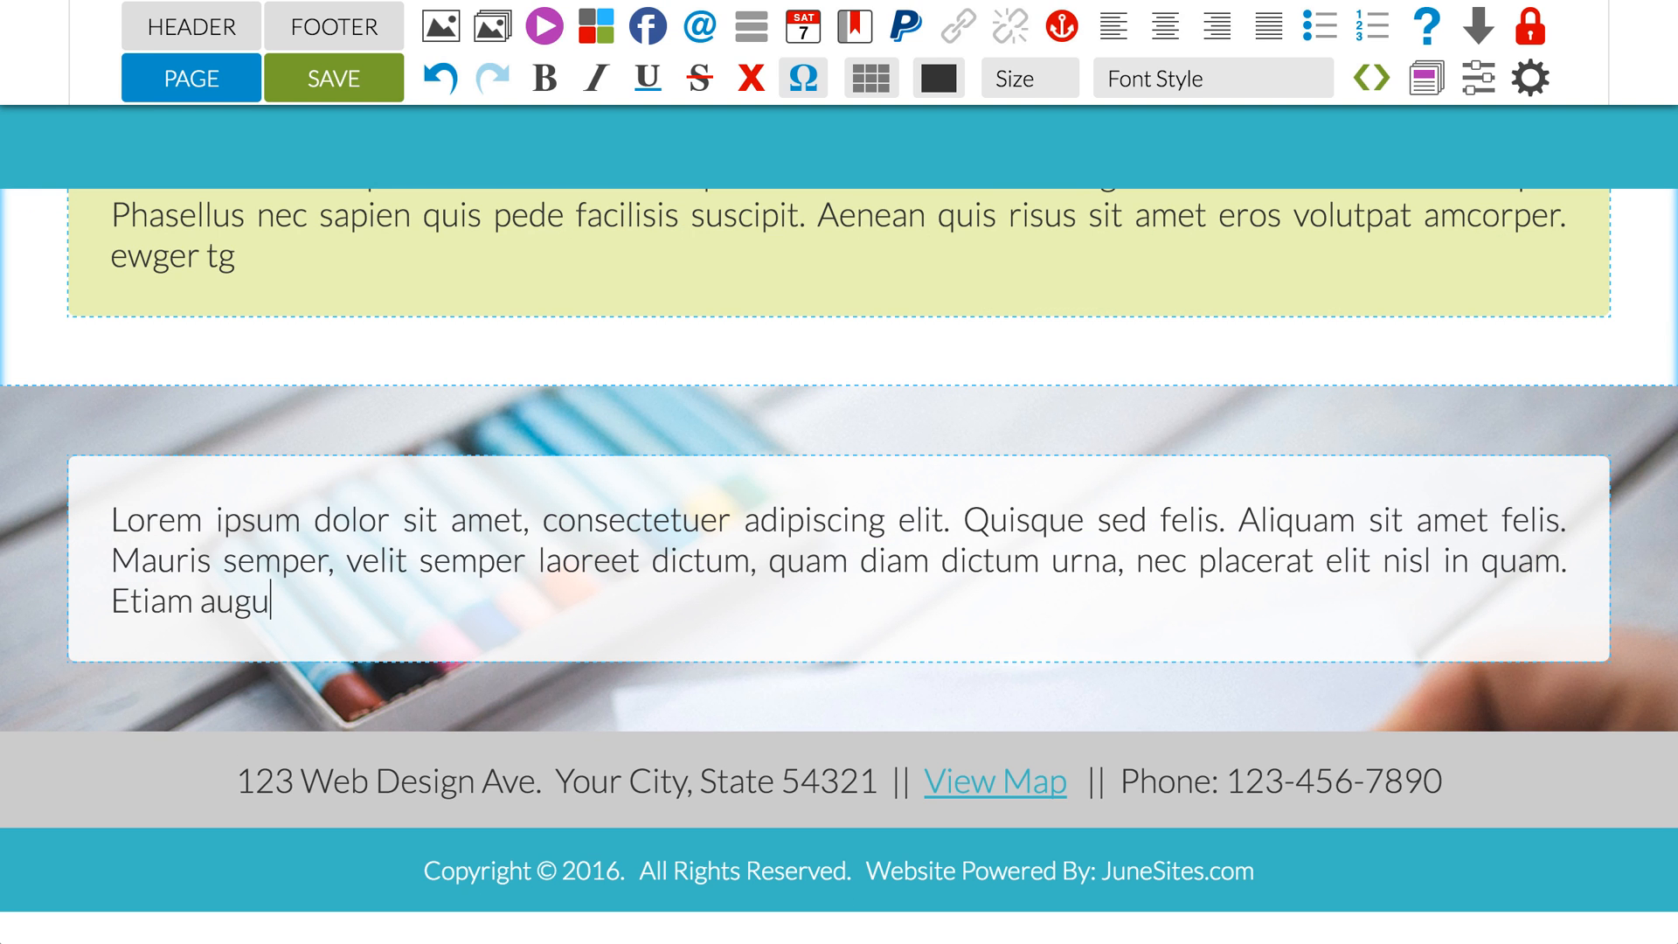
text(rgds)
key(Return)
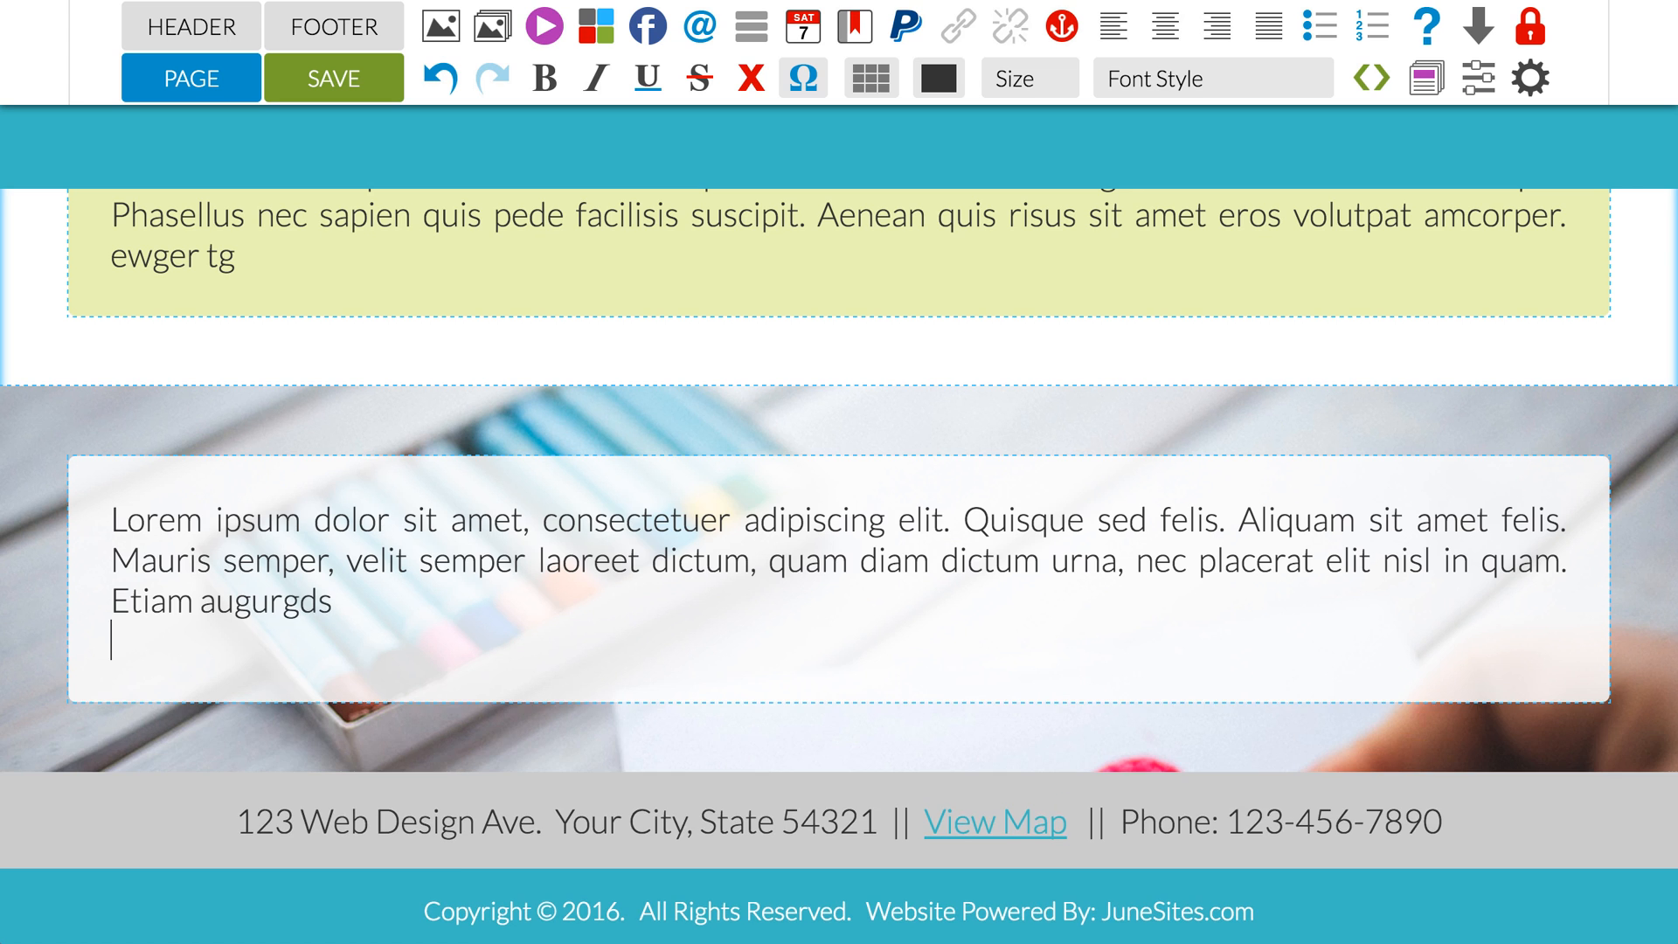
text(rgst)
key(Return)
text(setbh)
key(Return)
text(stbhsd tgbdsr   vd s t sd t sd t bsd t)
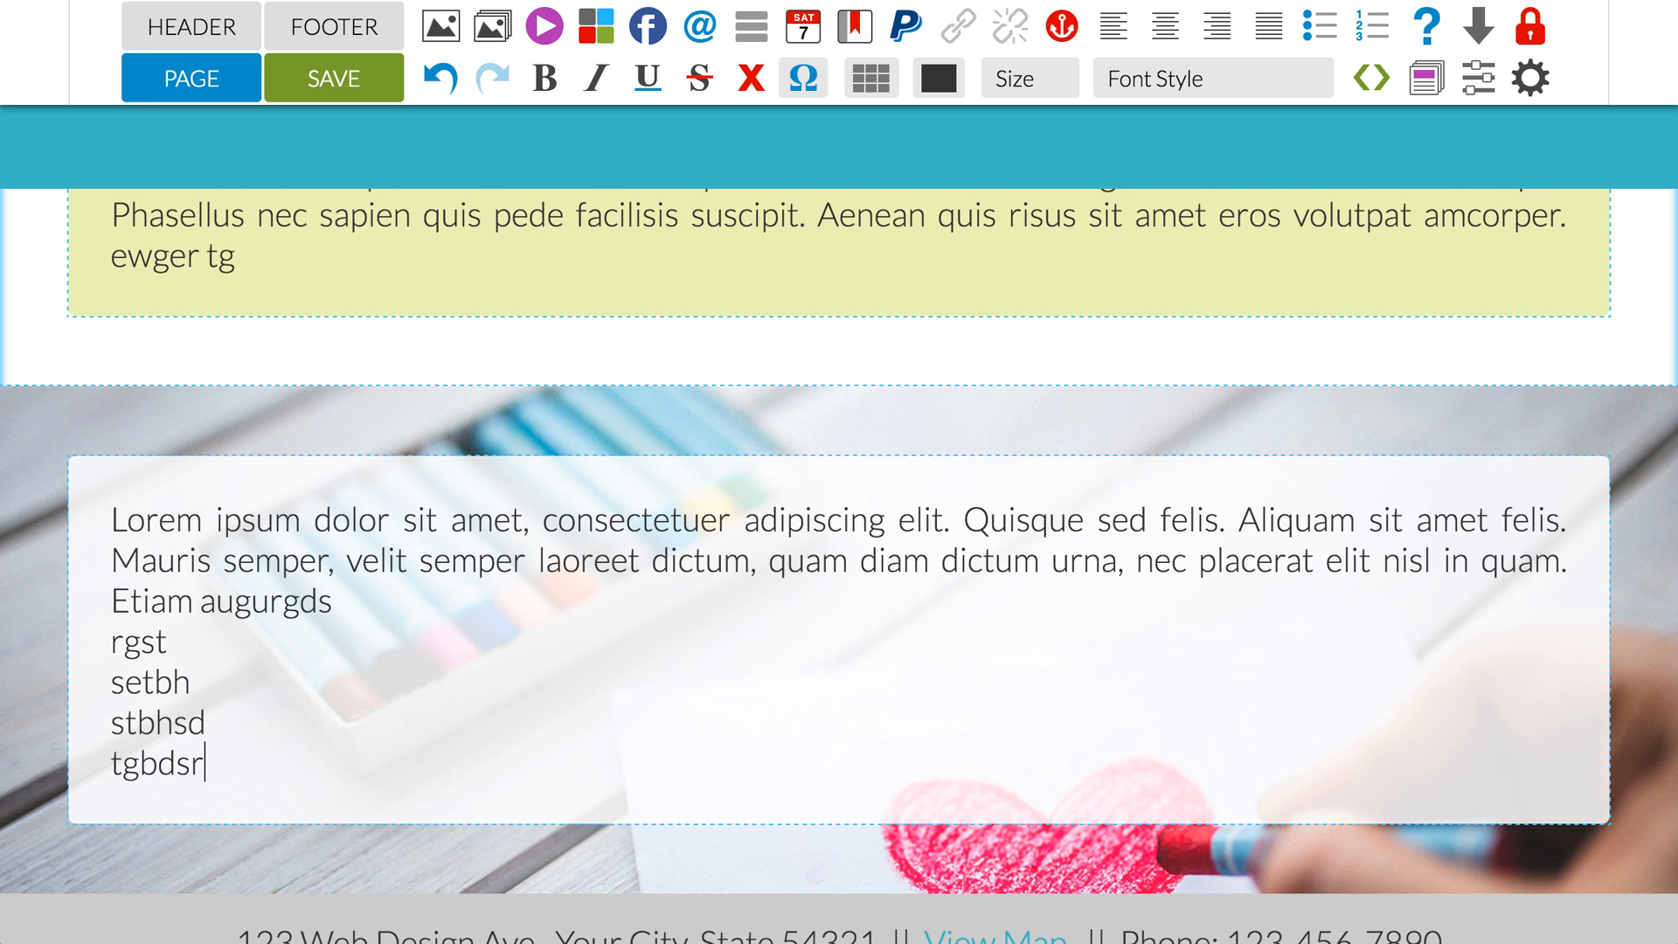
text(b)
Step: Add more short filler lines such as "vd", "sd", "bsd", "tb" and "d" below "tgbdsr" in the translucent cell
key(Return)
text(d)
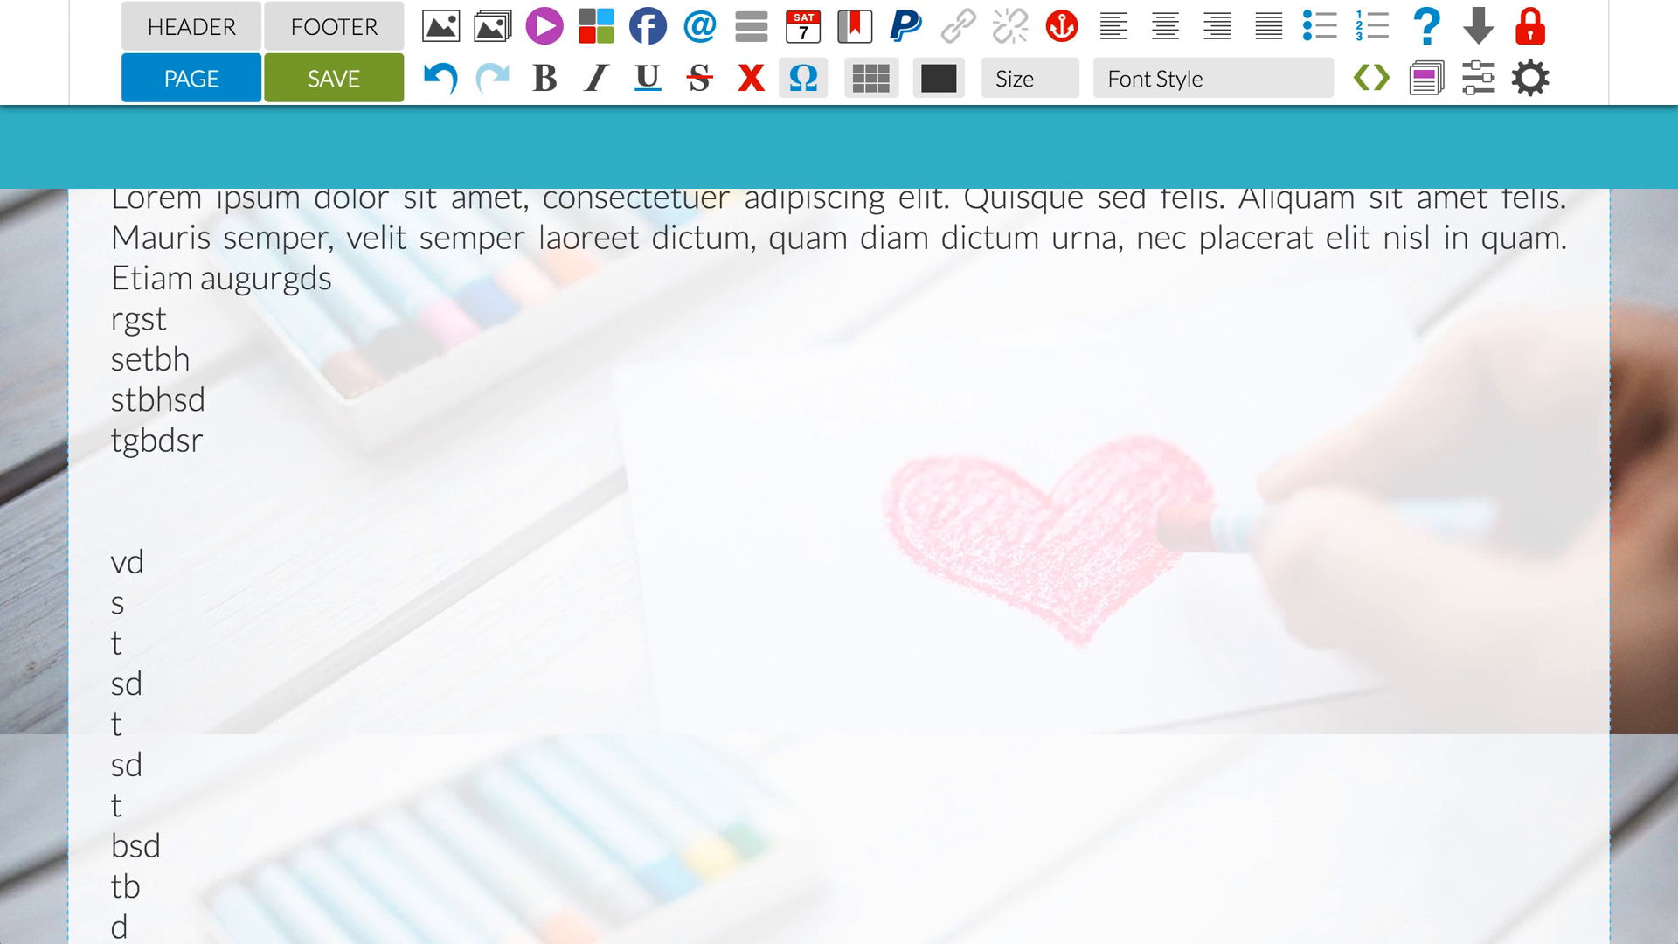
Step: Delete all filler lines below "Etiam augurgds" in the cell over the background image
scroll(489, 491, down, 2)
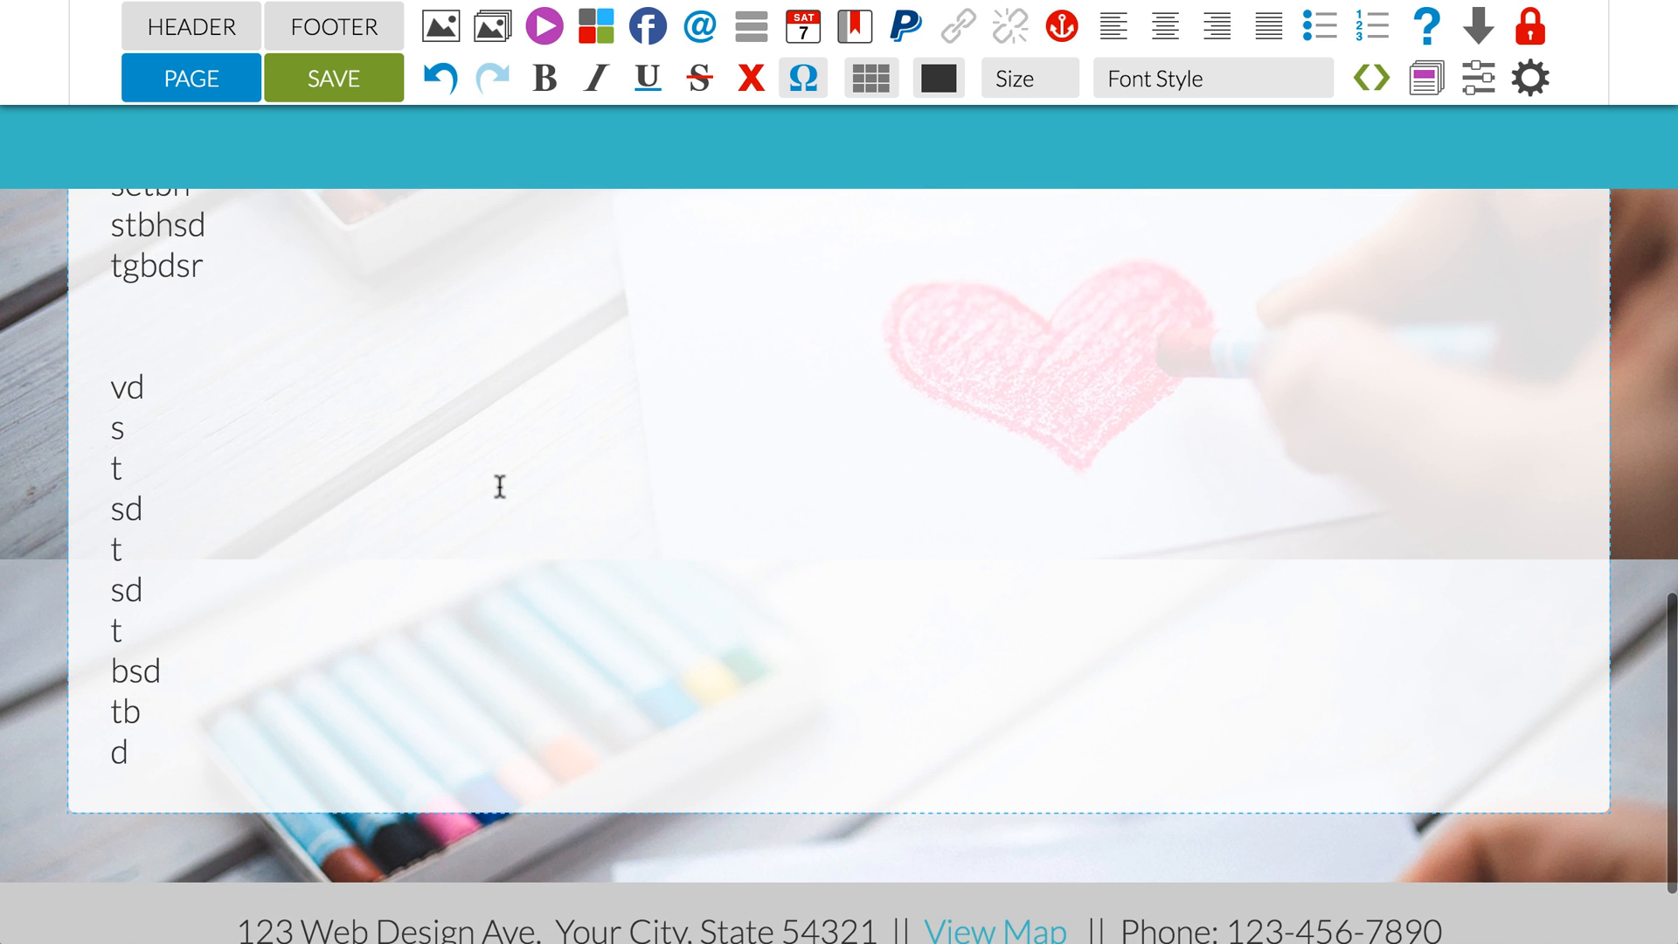
click(218, 743)
drag(211, 699, 248, 307)
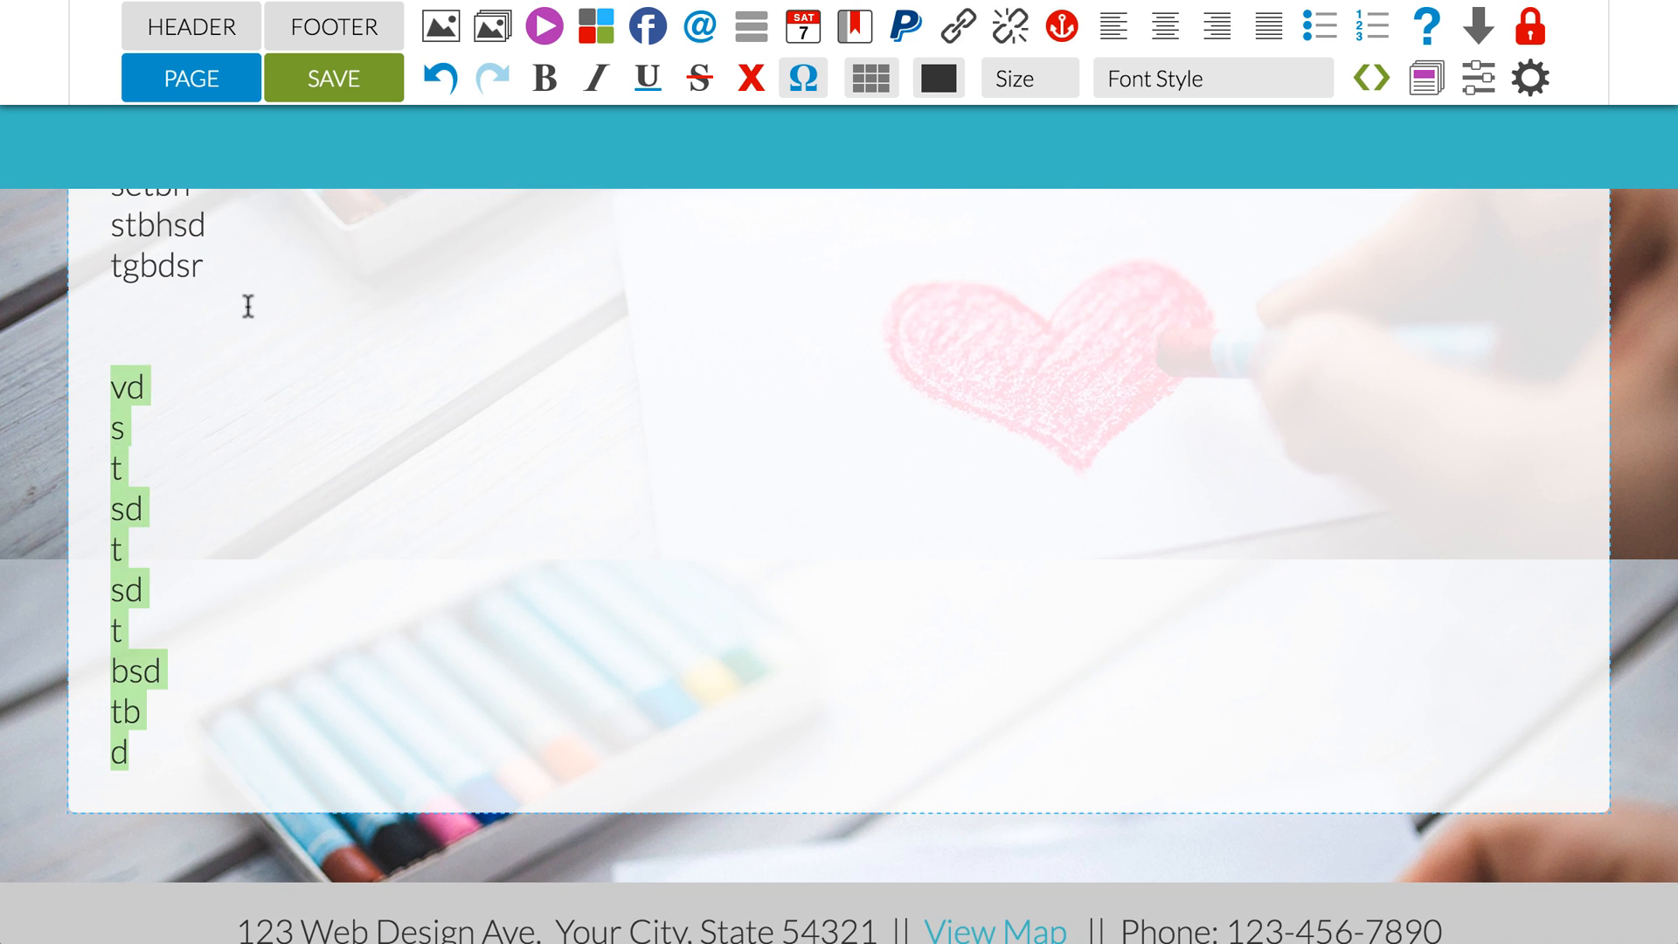
key(BackSpace)
drag(224, 602, 374, 435)
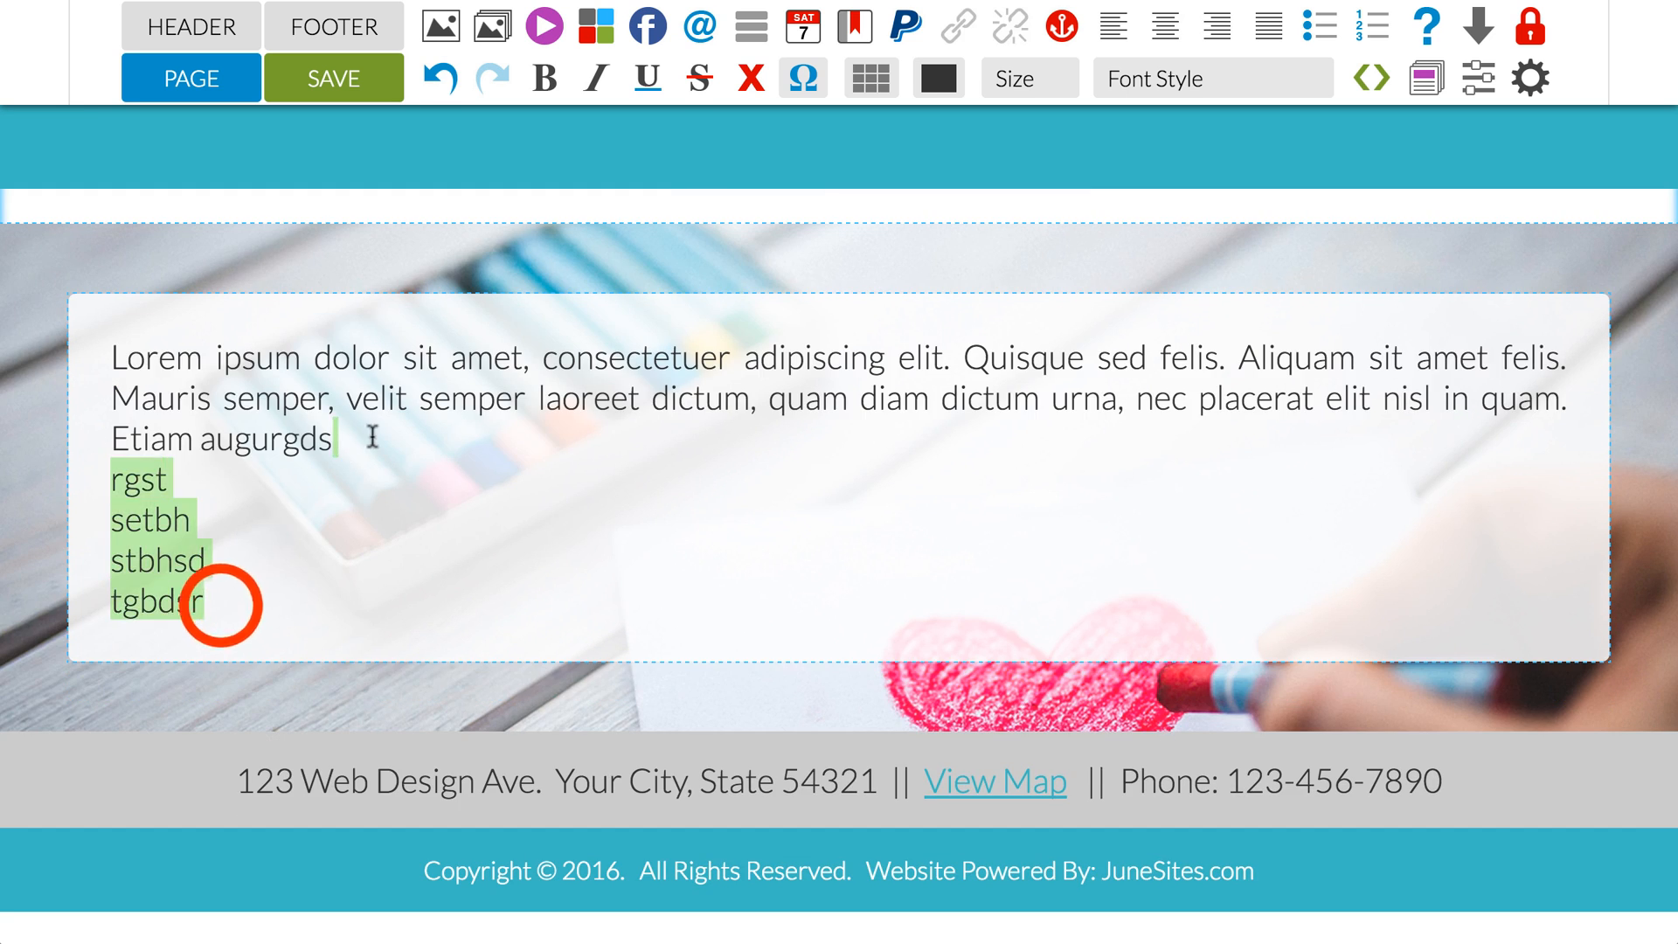
key(BackSpace)
Step: Delete the Lorem ipsum text from the green cell, keeping only the "Hello there" paragraph ending in "buttons."
scroll(402, 423, up, 3)
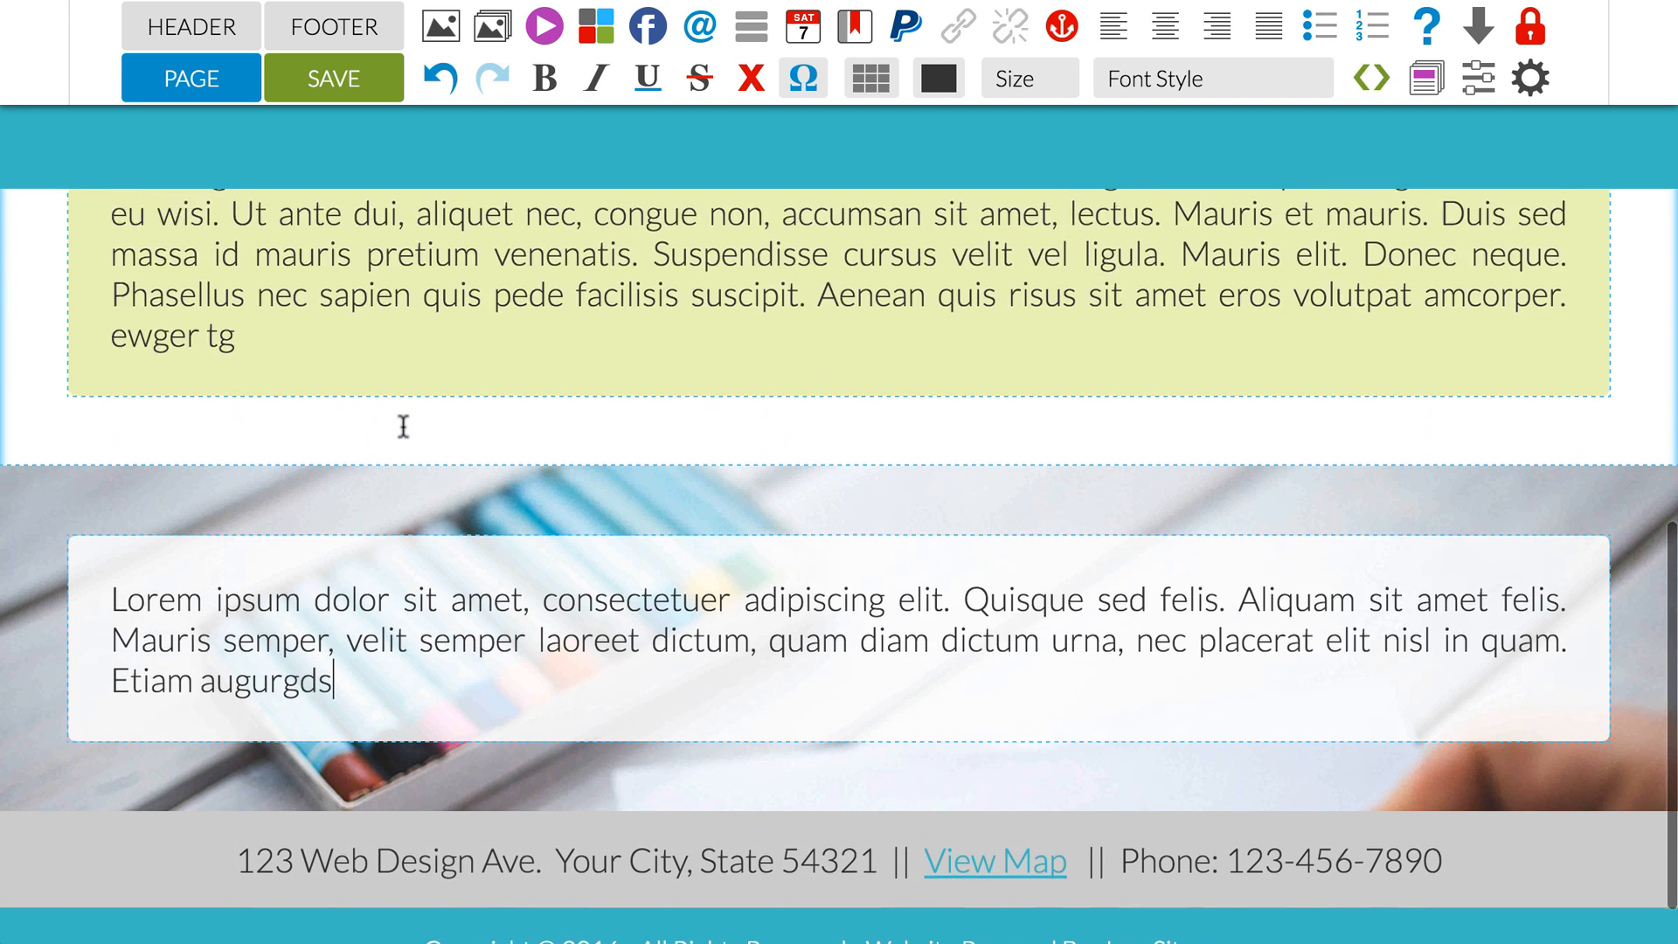
click(315, 541)
drag(272, 416, 234, 332)
key(BackSpace)
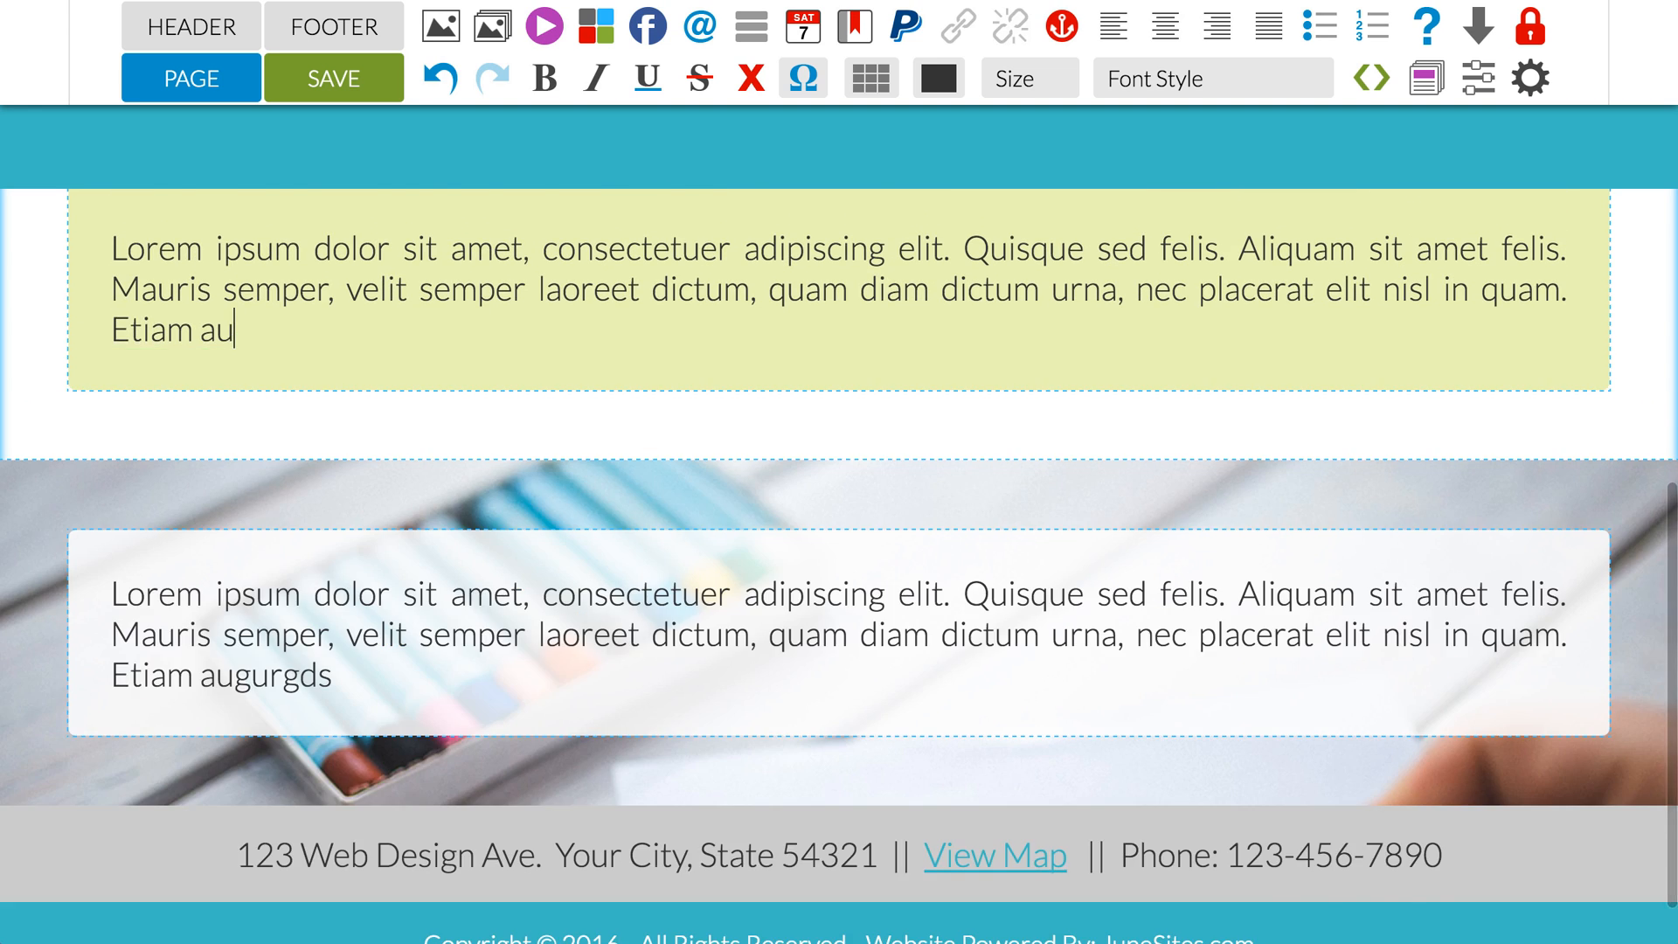
scroll(240, 342, up, 3)
drag(313, 624, 959, 452)
key(BackSpace)
Step: Insert a new inner table on a new line below the "Hello there" paragraph in the green cell
key(Return)
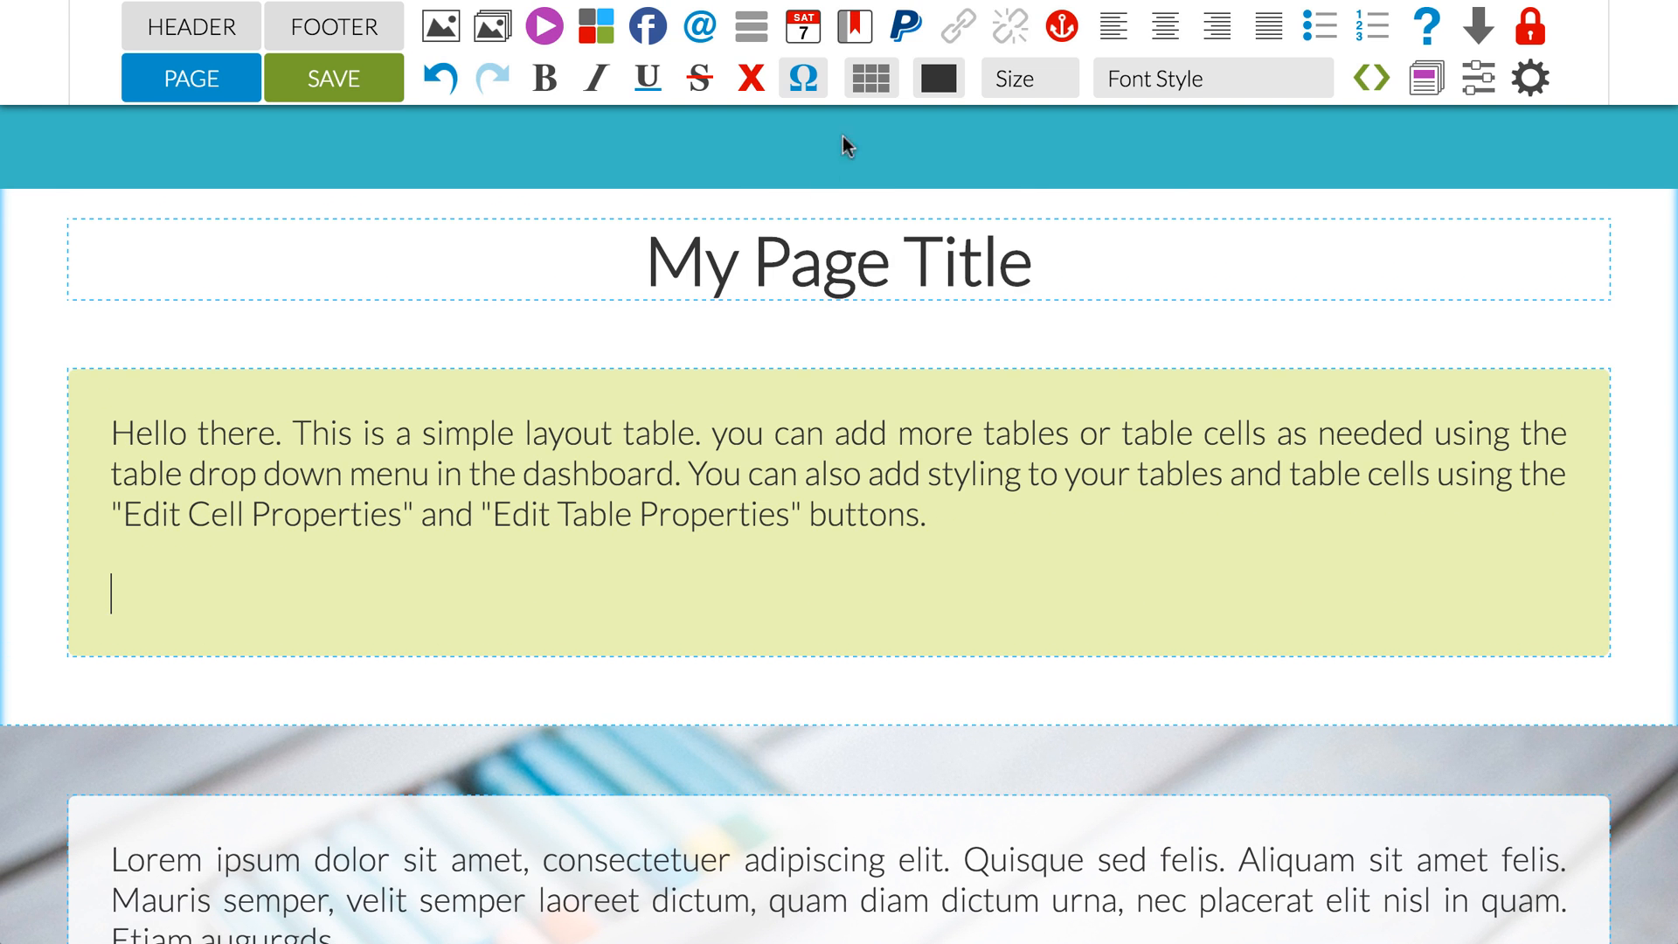
click(872, 78)
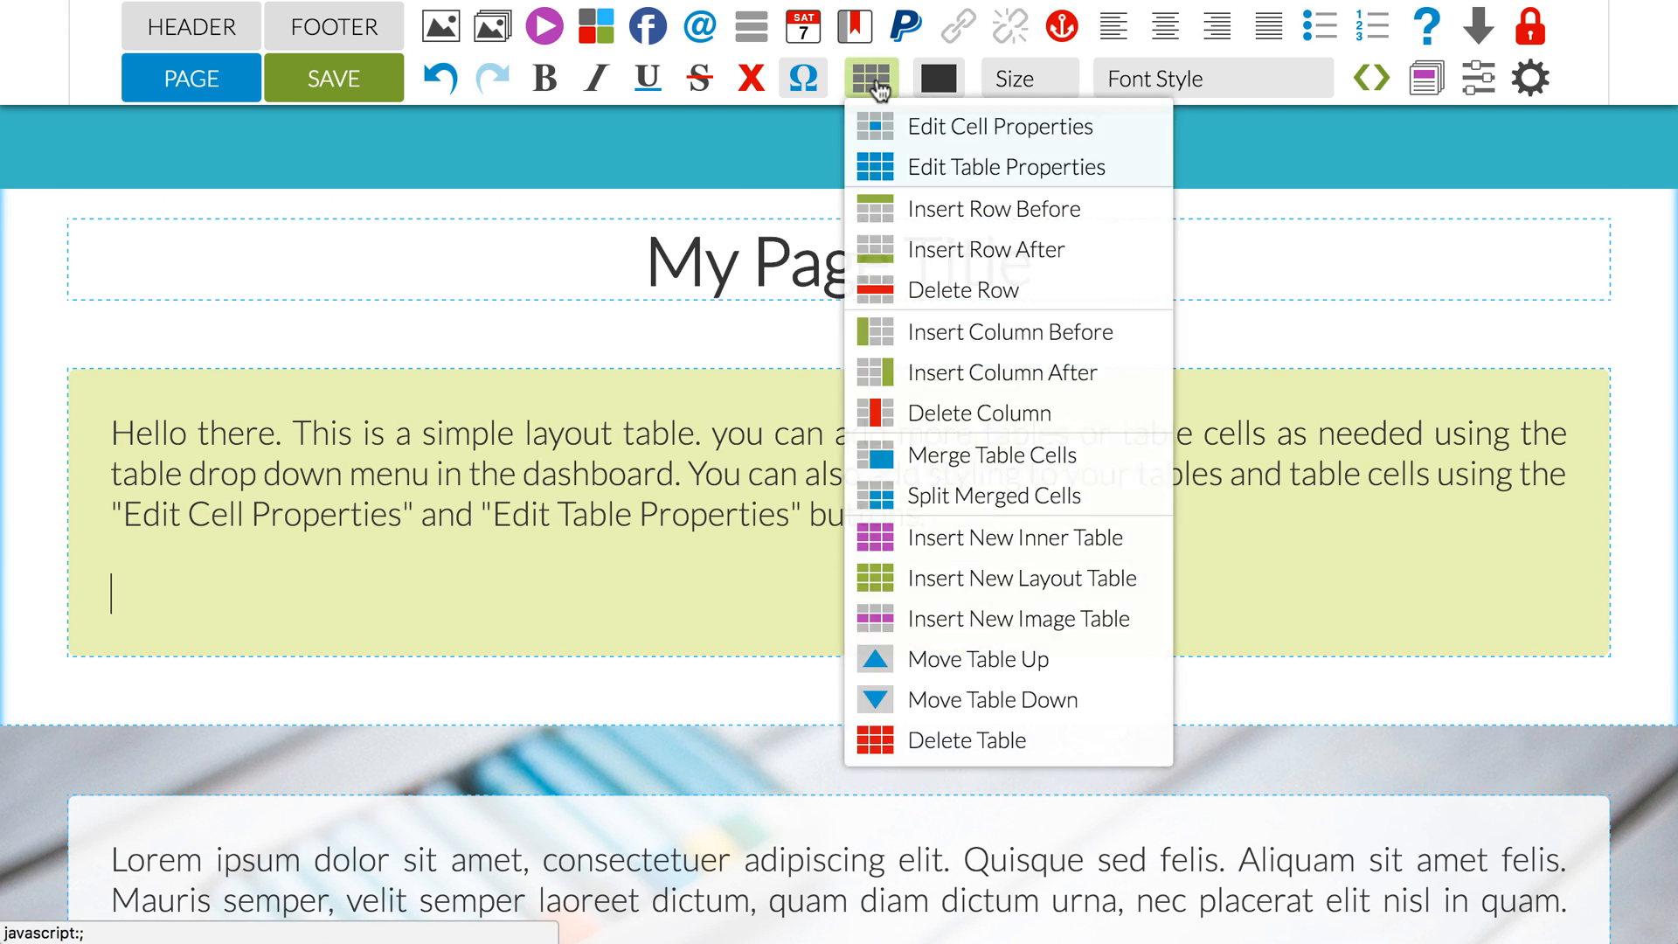
click(954, 546)
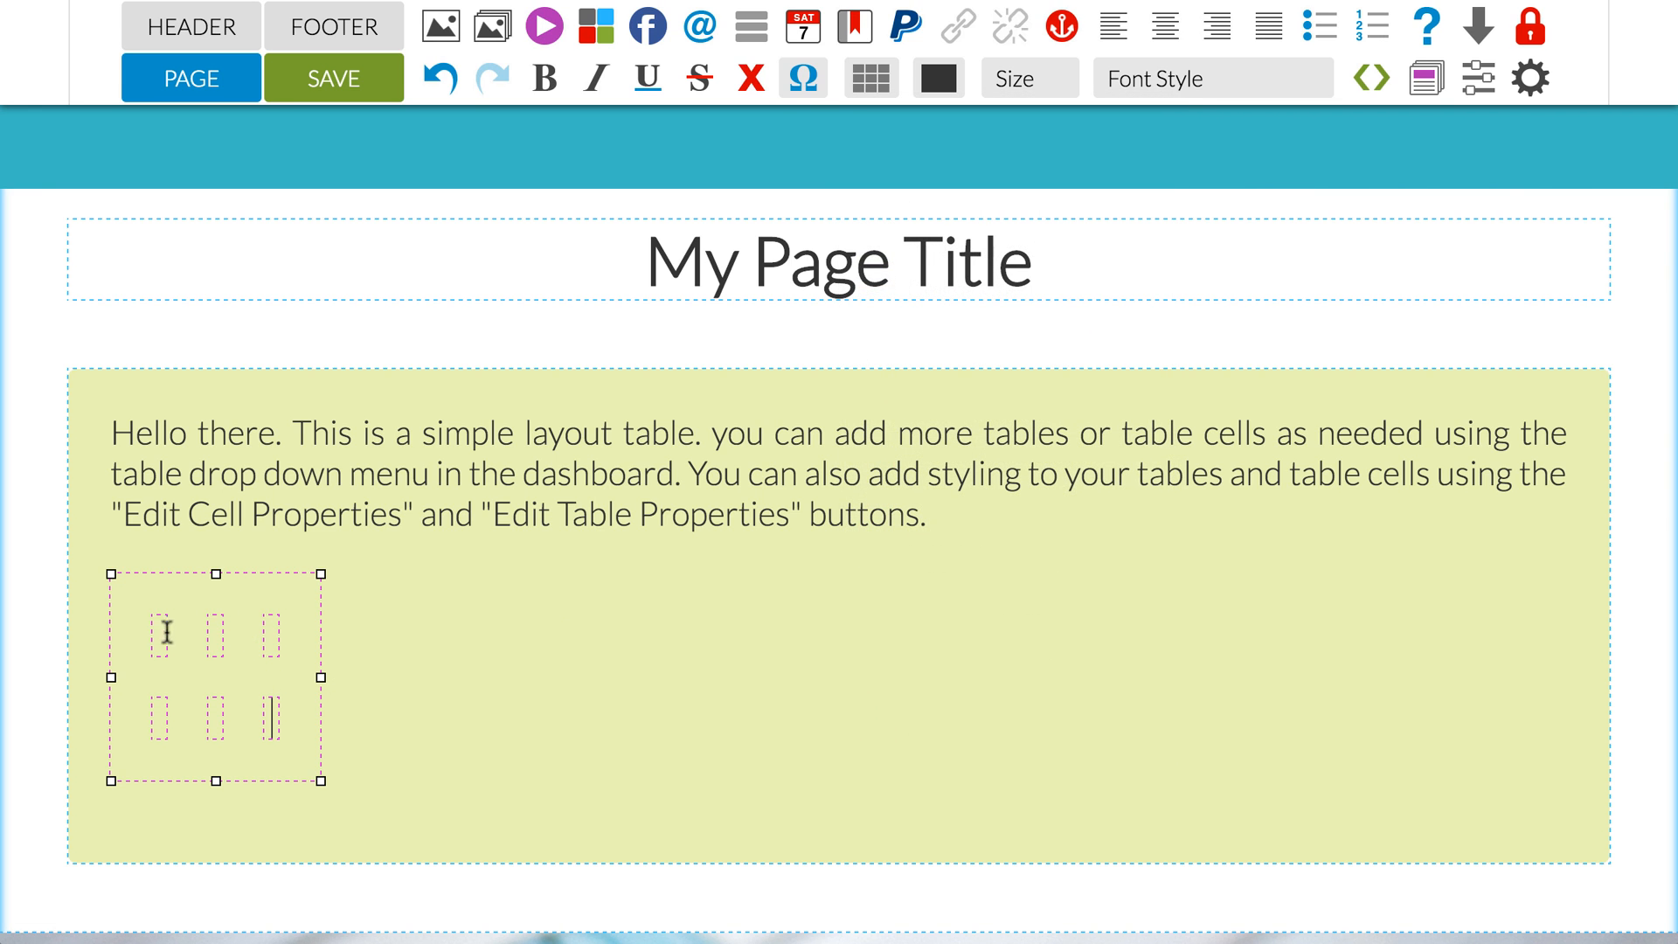
Step: Fill the inner table's first row with "yhdryh", "htrsthr", "thdrty" and its second row with "rhyr", "yh", "grsetg"
text(grsetg)
click(213, 634)
text(htrsthr)
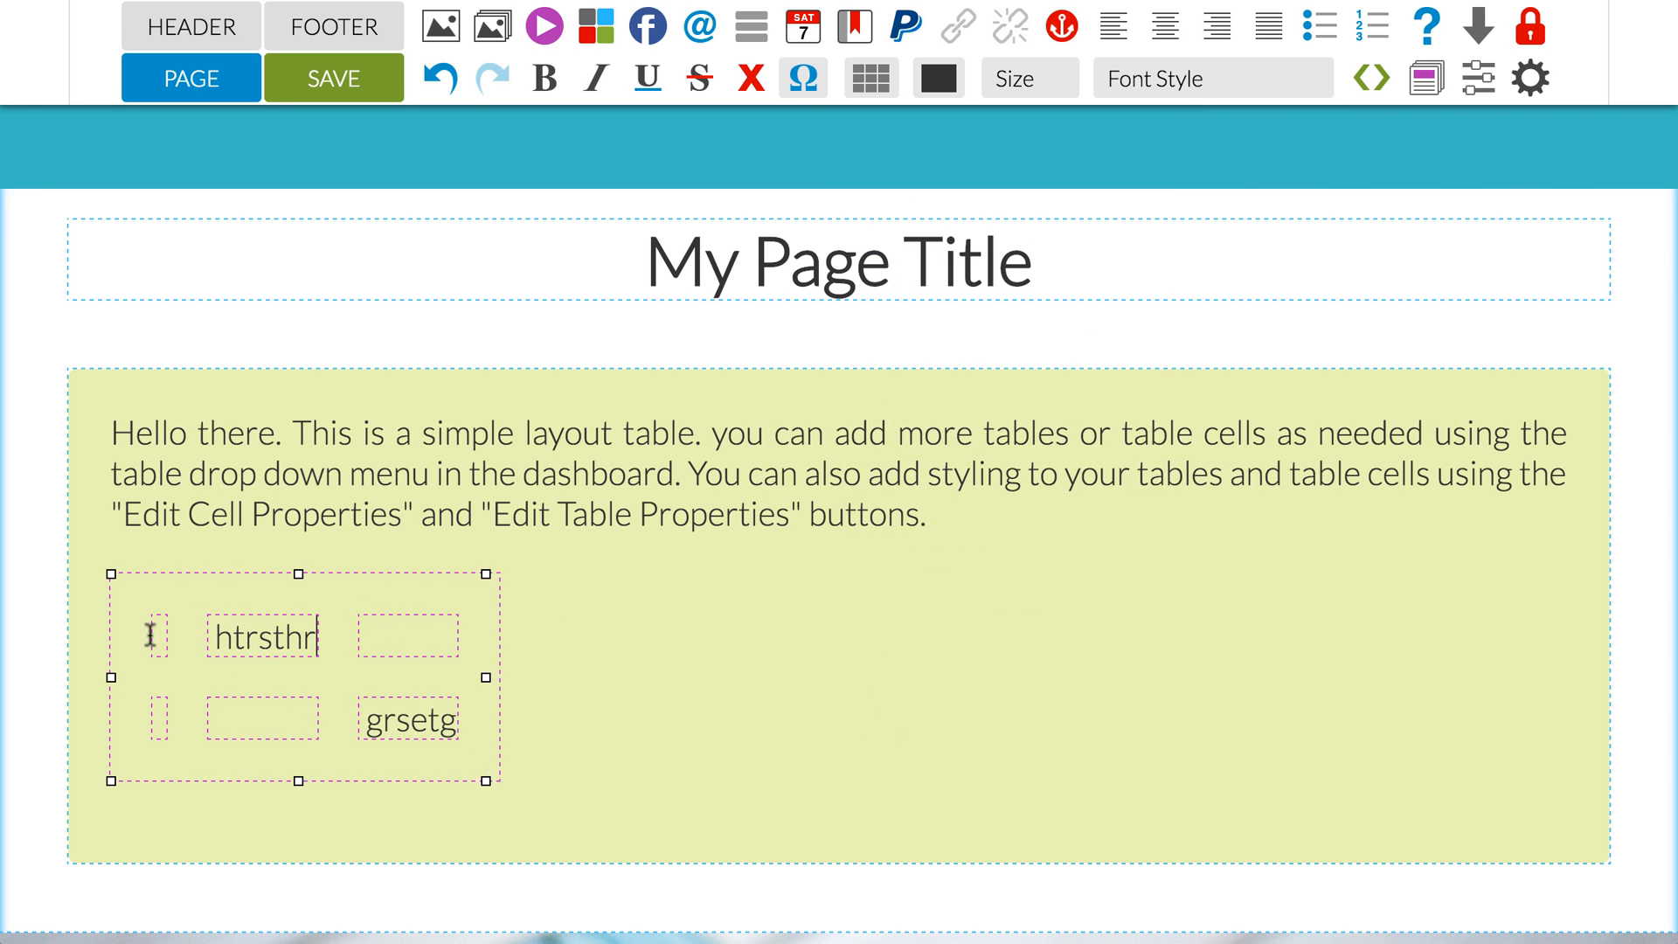
click(156, 634)
text(yhdryh)
click(464, 629)
text(thdrty)
click(195, 716)
text(rhyr)
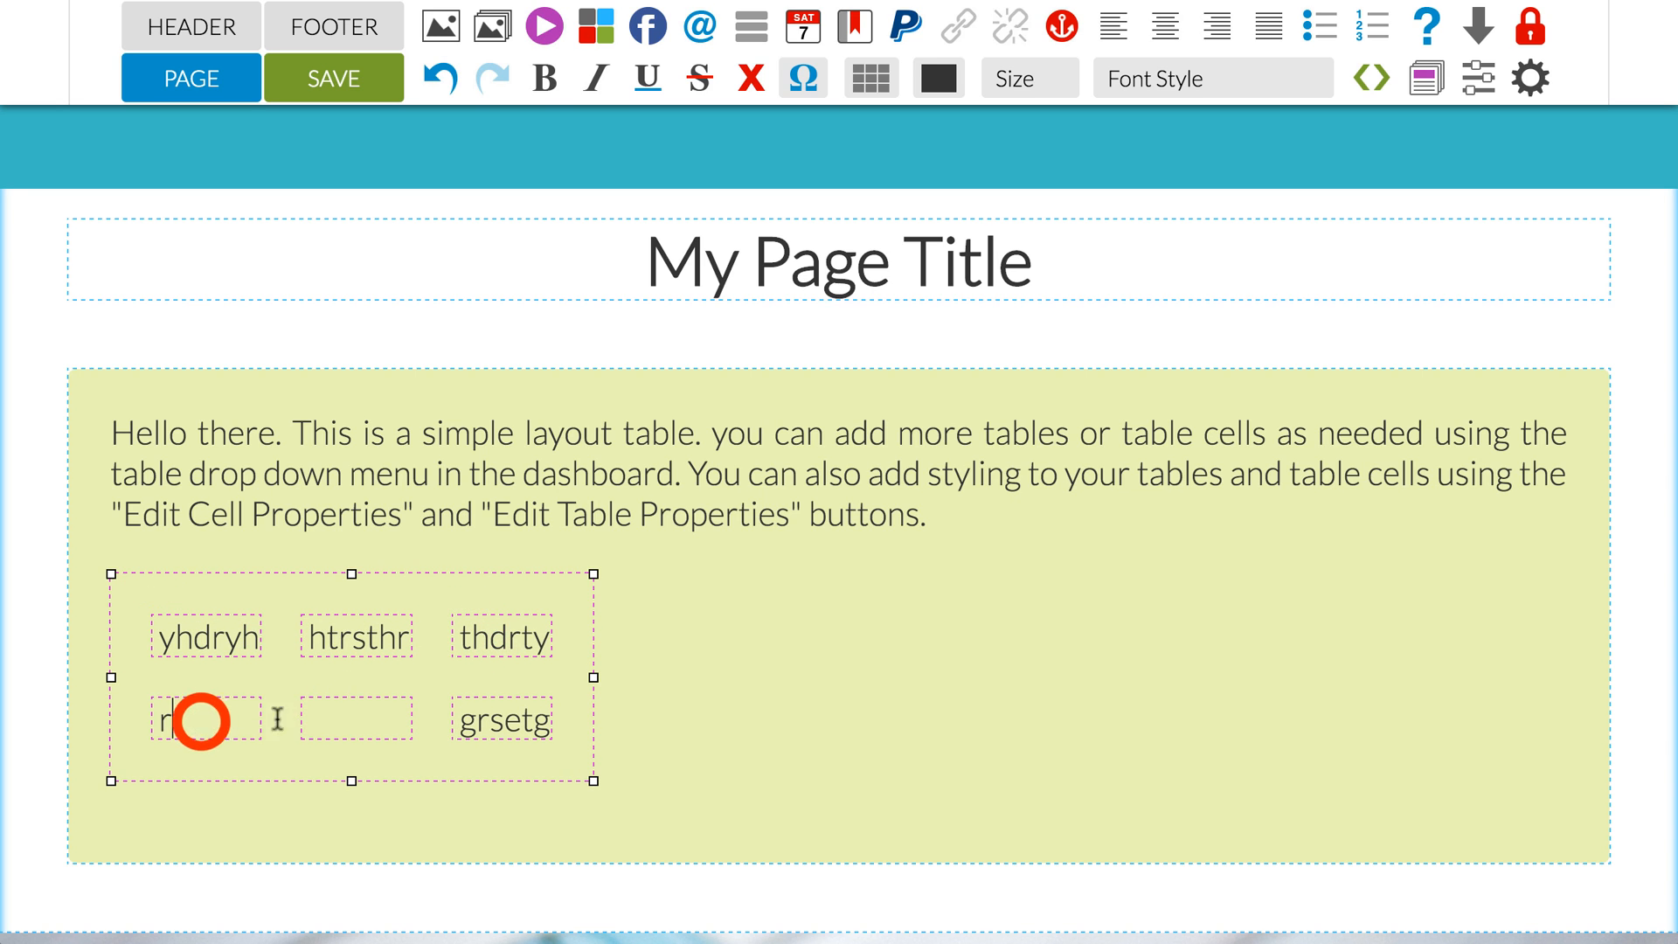
click(353, 719)
text(yh)
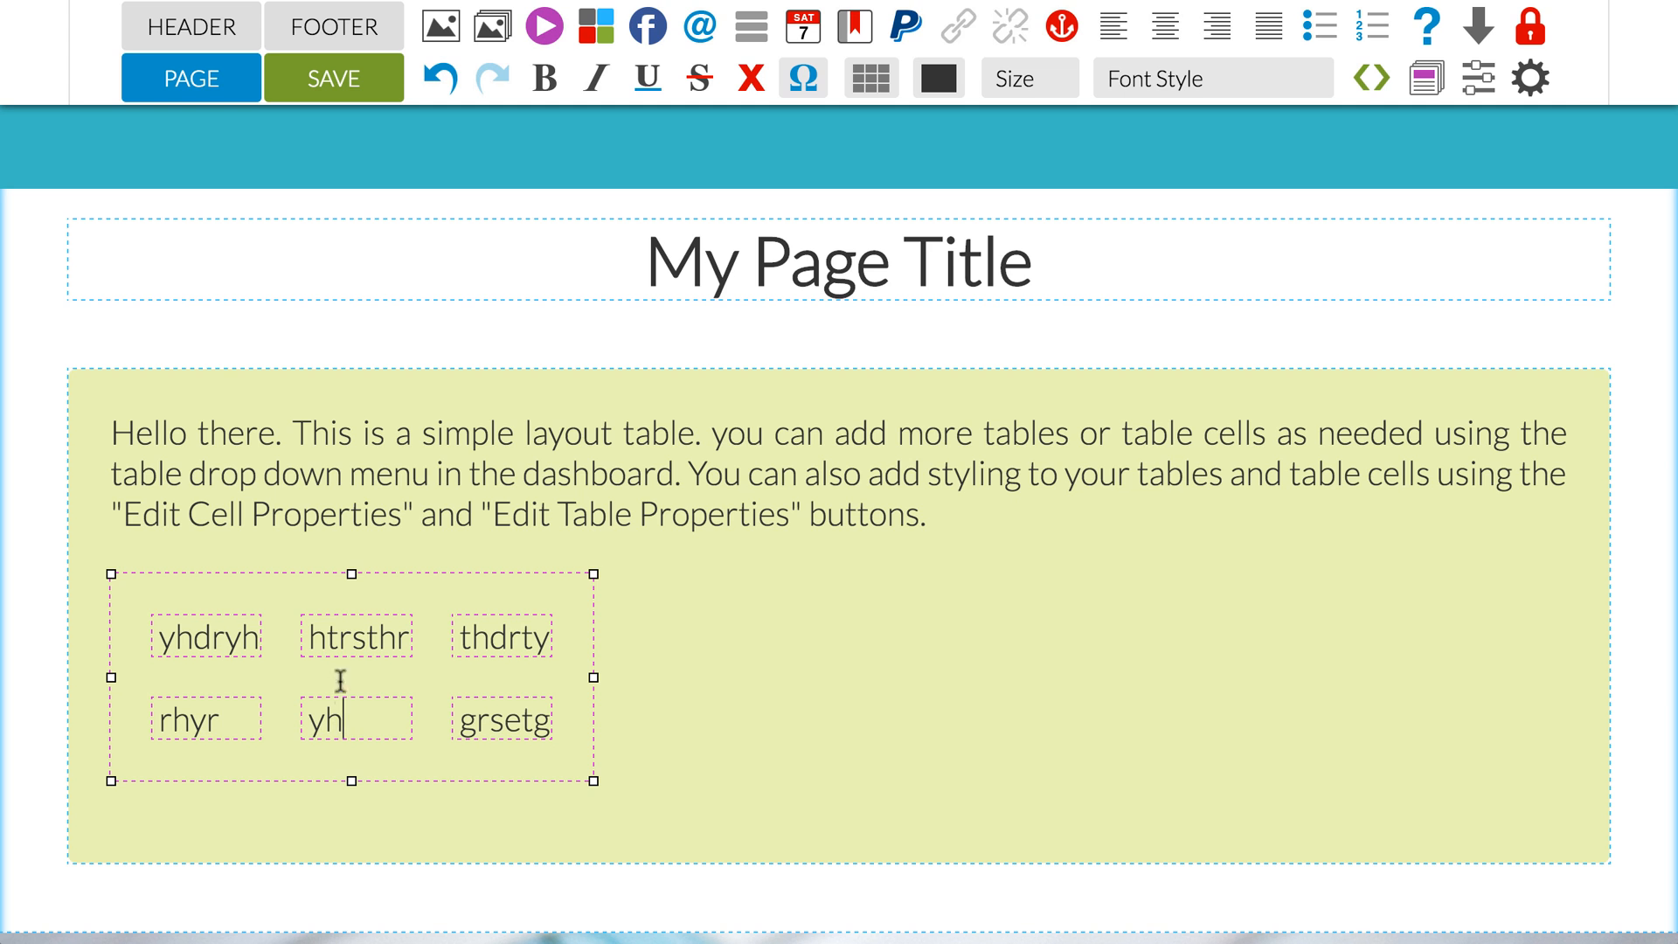
Step: Set the inner table's alignment to Center in its table properties
click(338, 637)
click(871, 78)
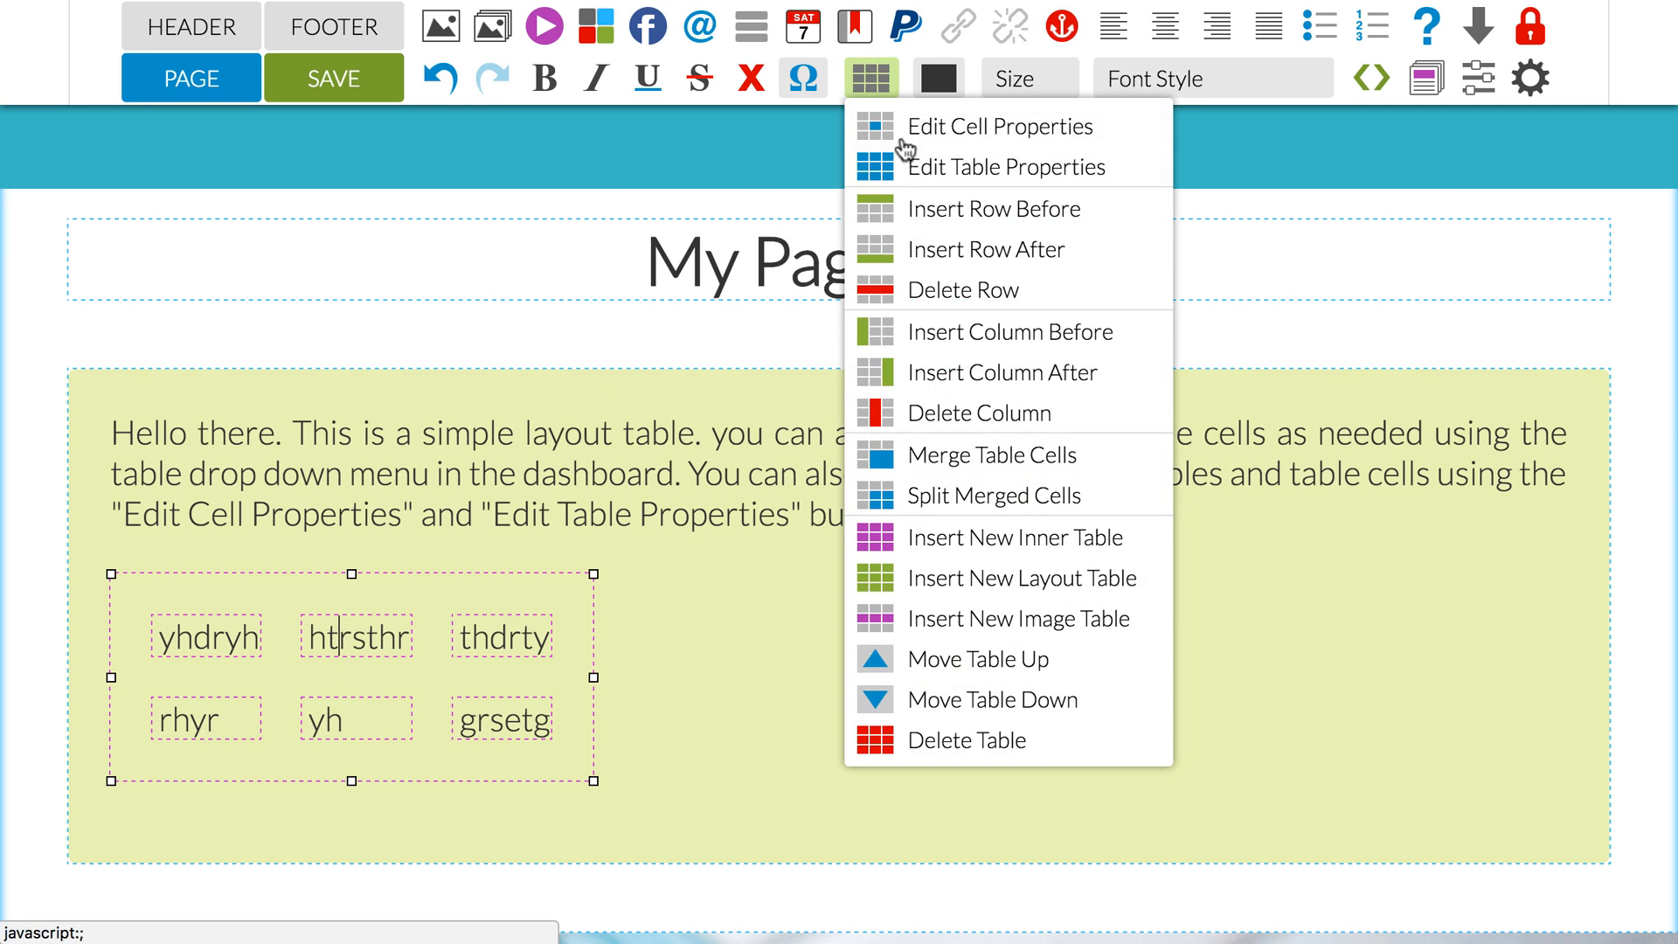
click(905, 166)
click(664, 247)
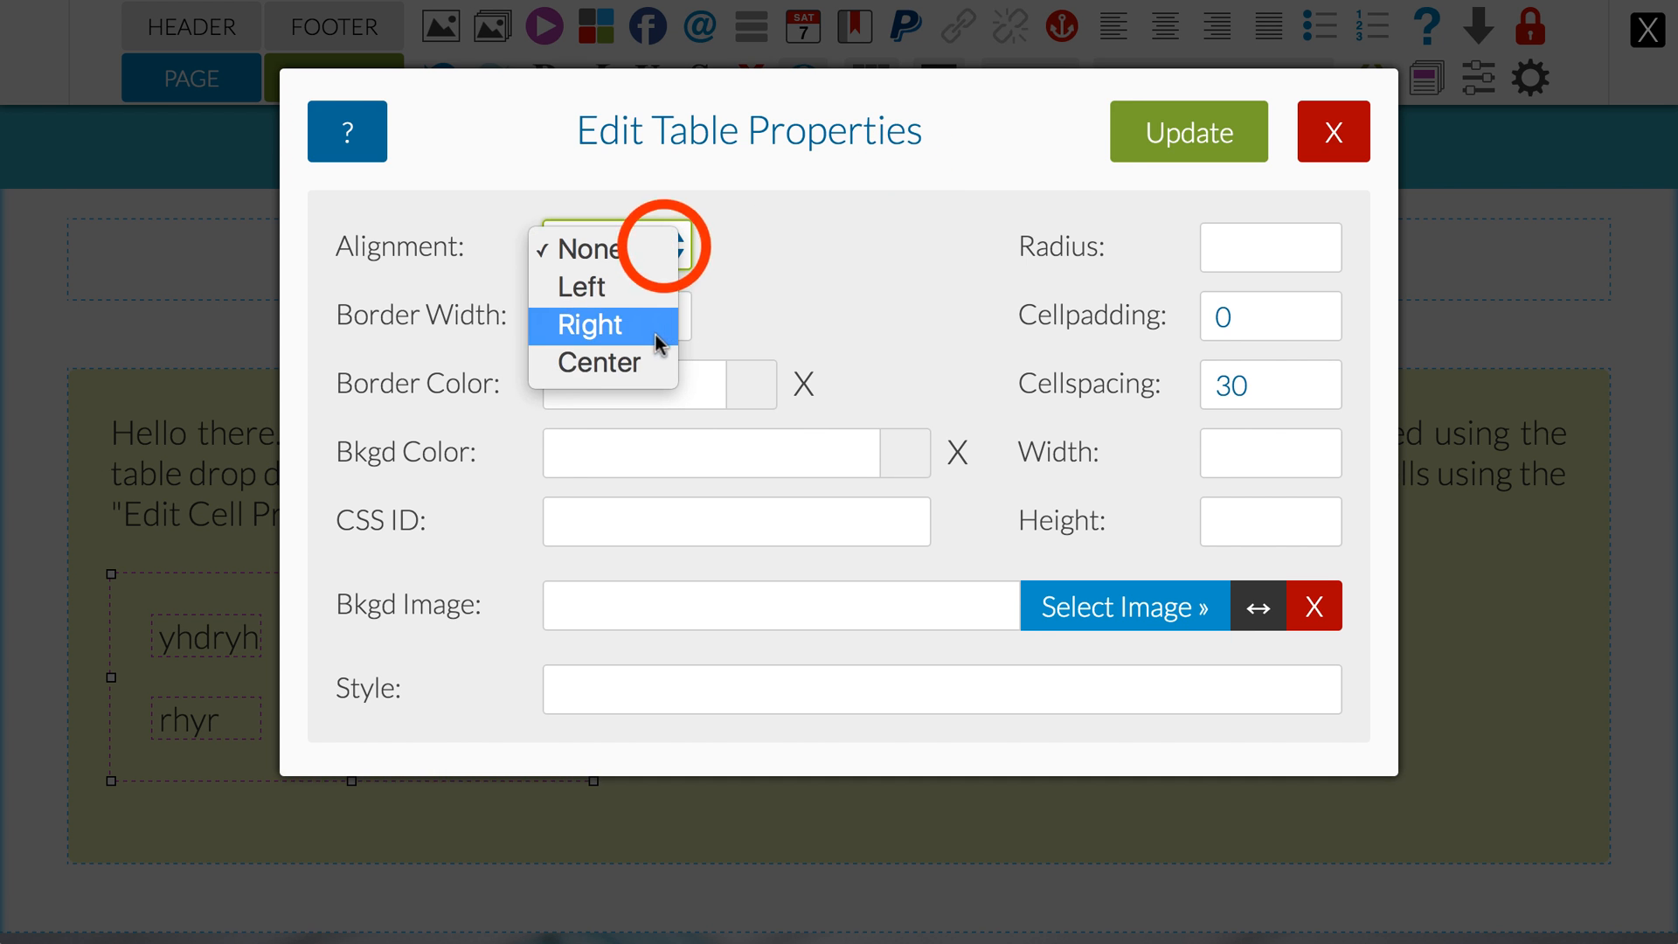
click(651, 363)
click(1175, 132)
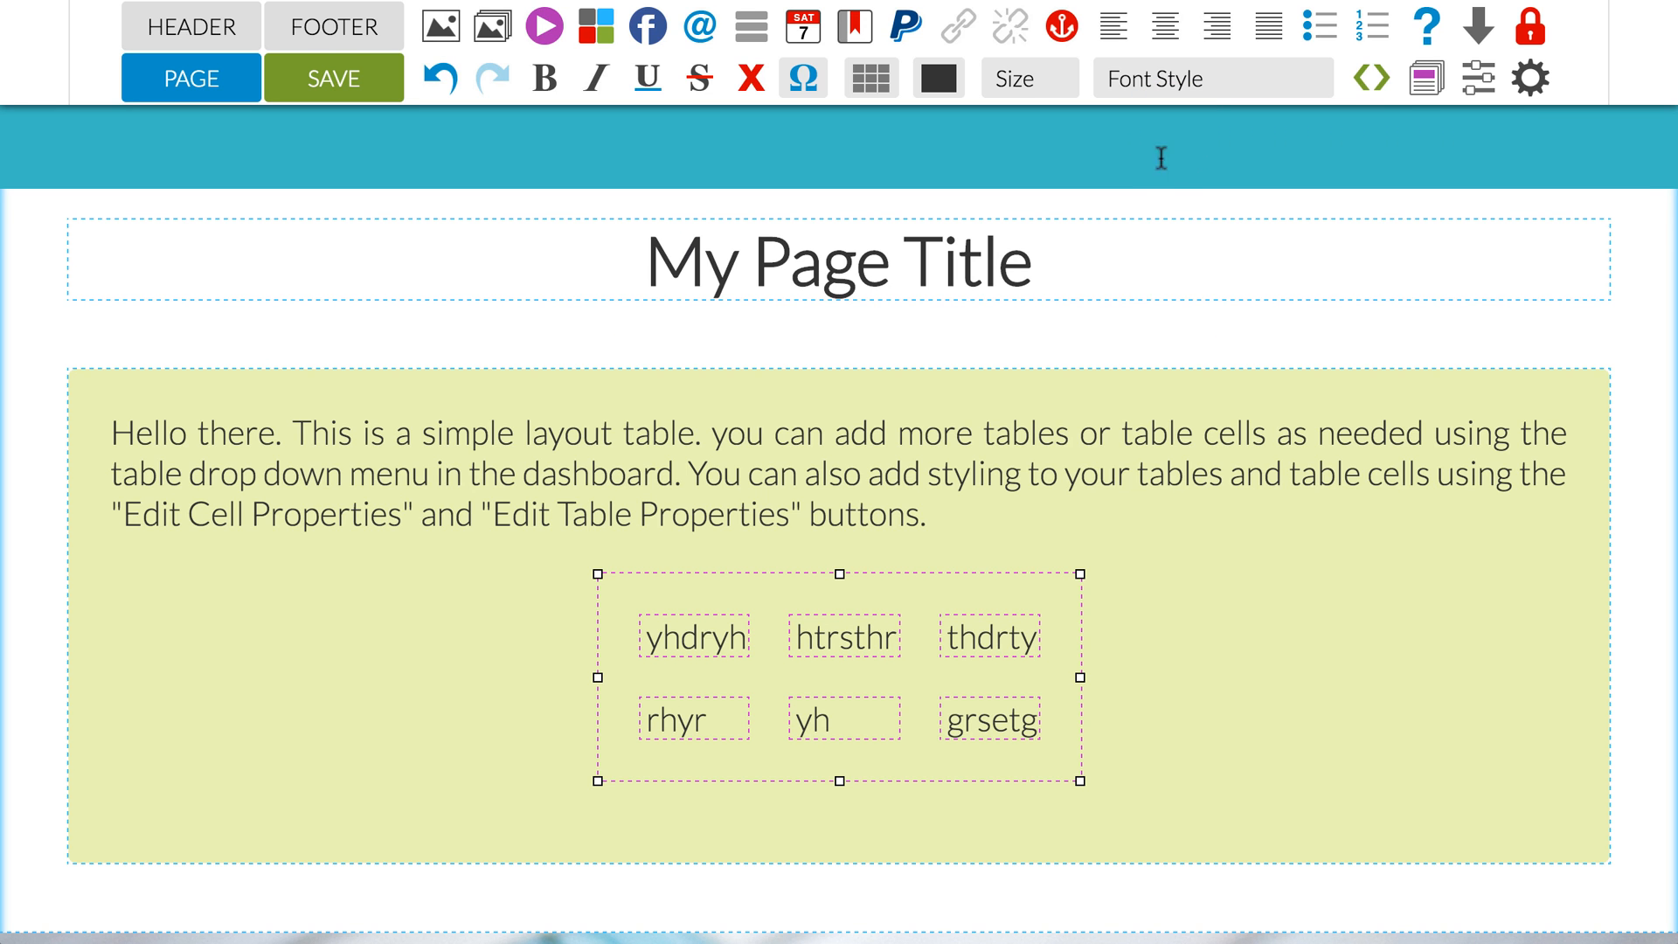
Step: Give the inner table a red border with the color #E11E1E
click(877, 635)
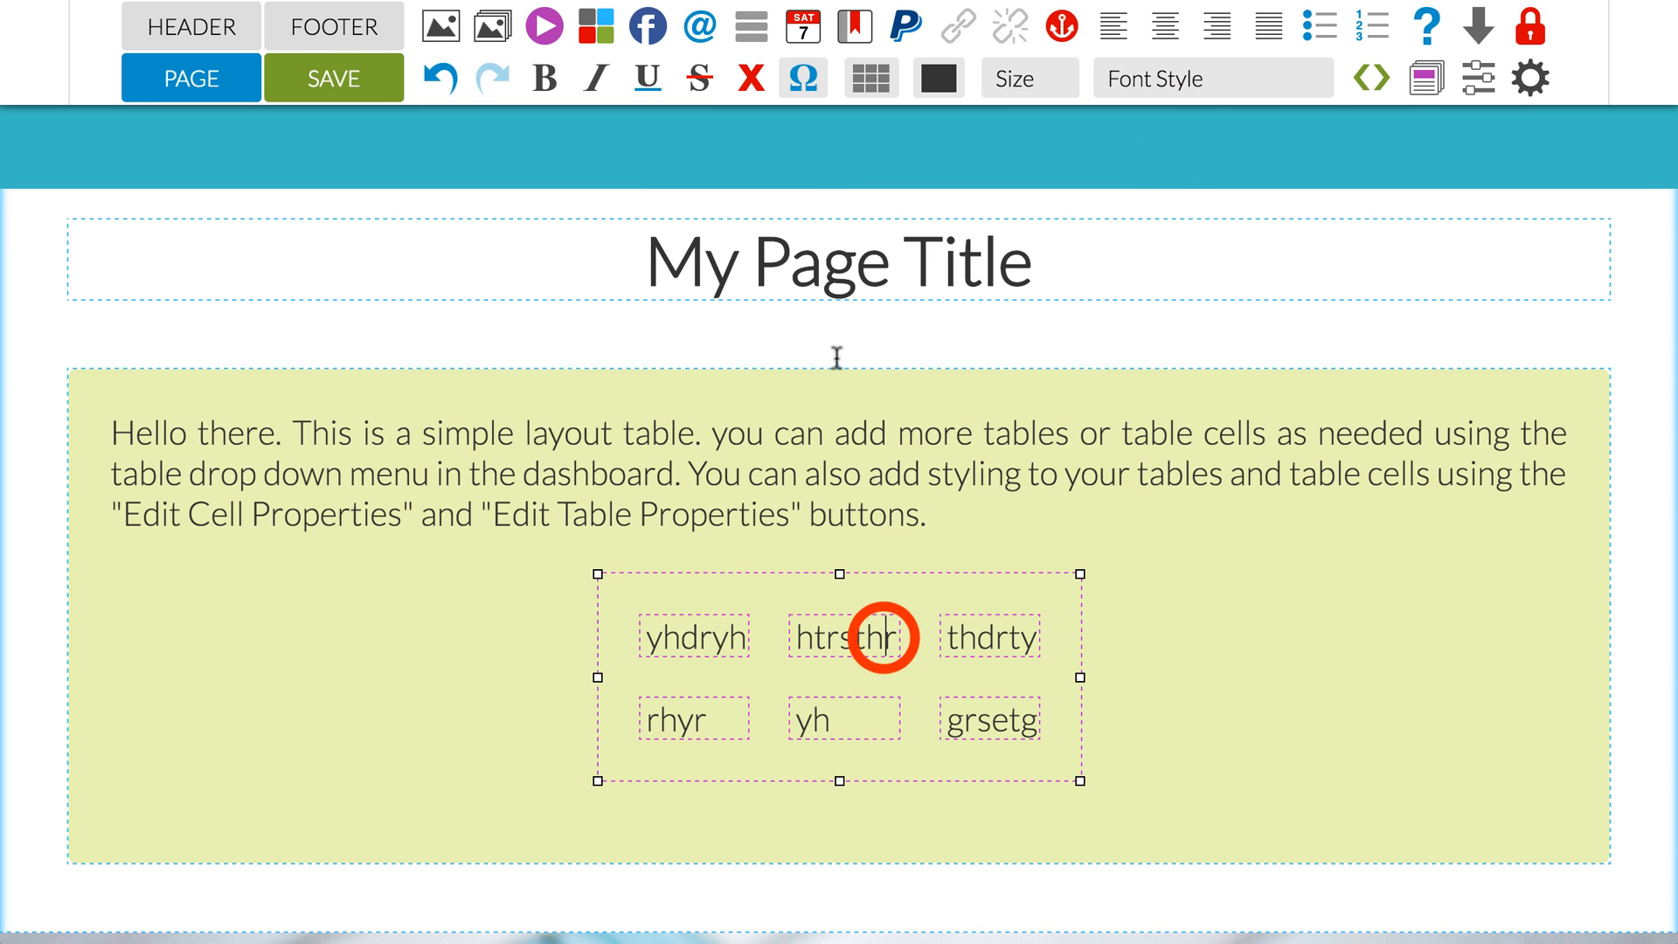
click(865, 77)
click(882, 159)
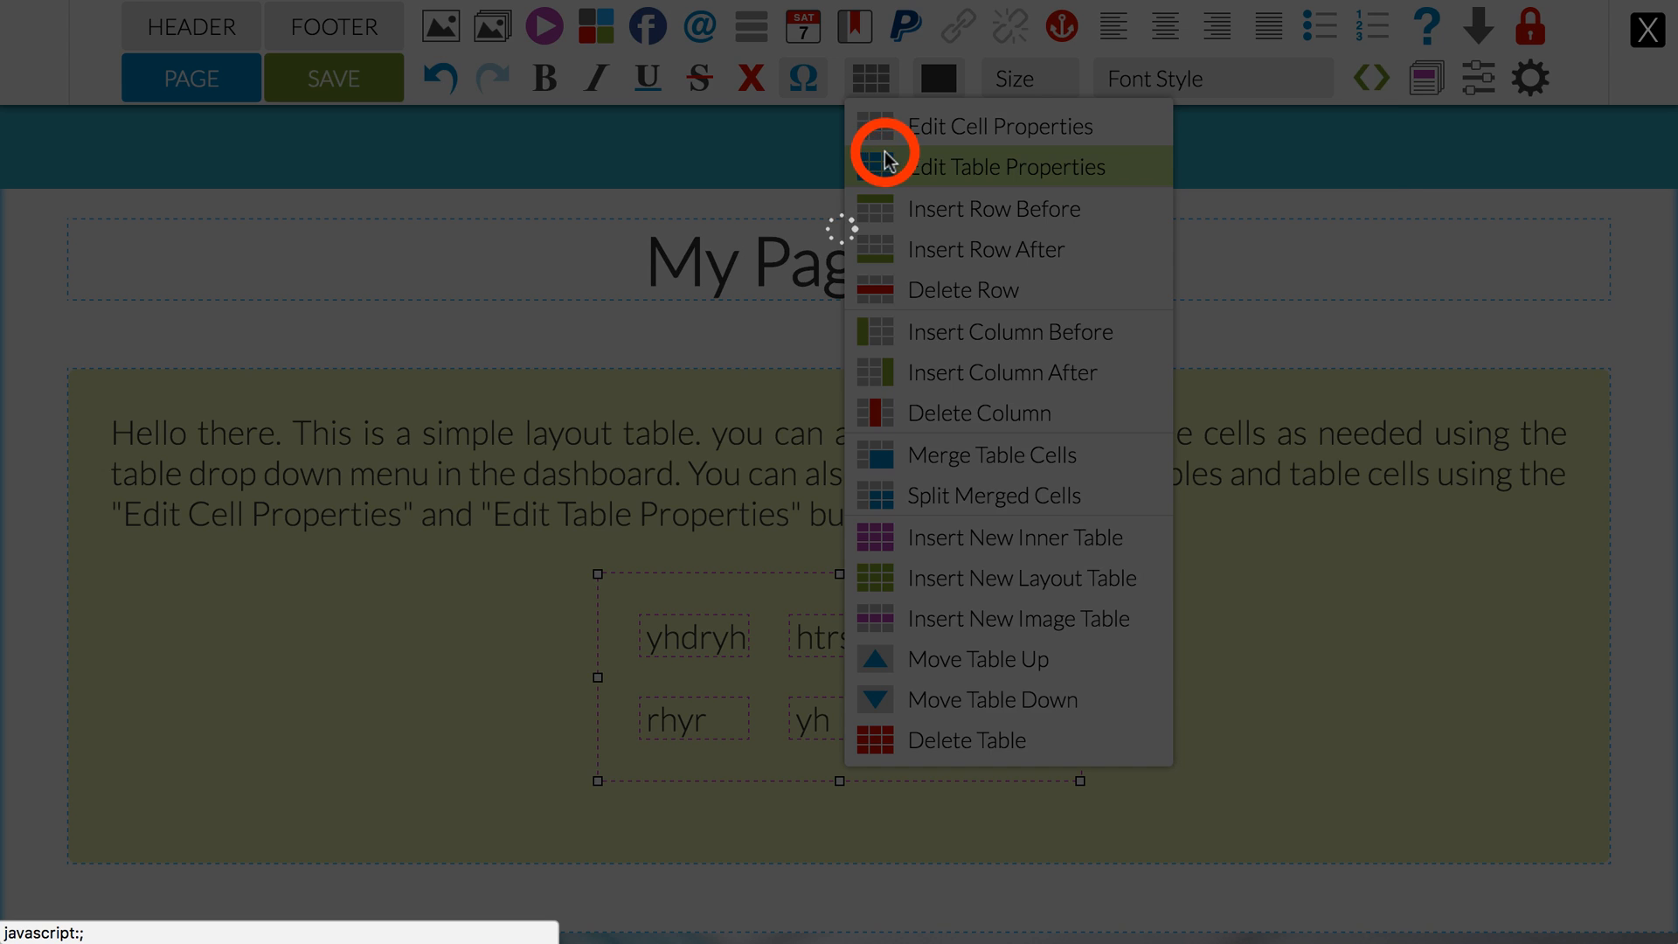
click(759, 393)
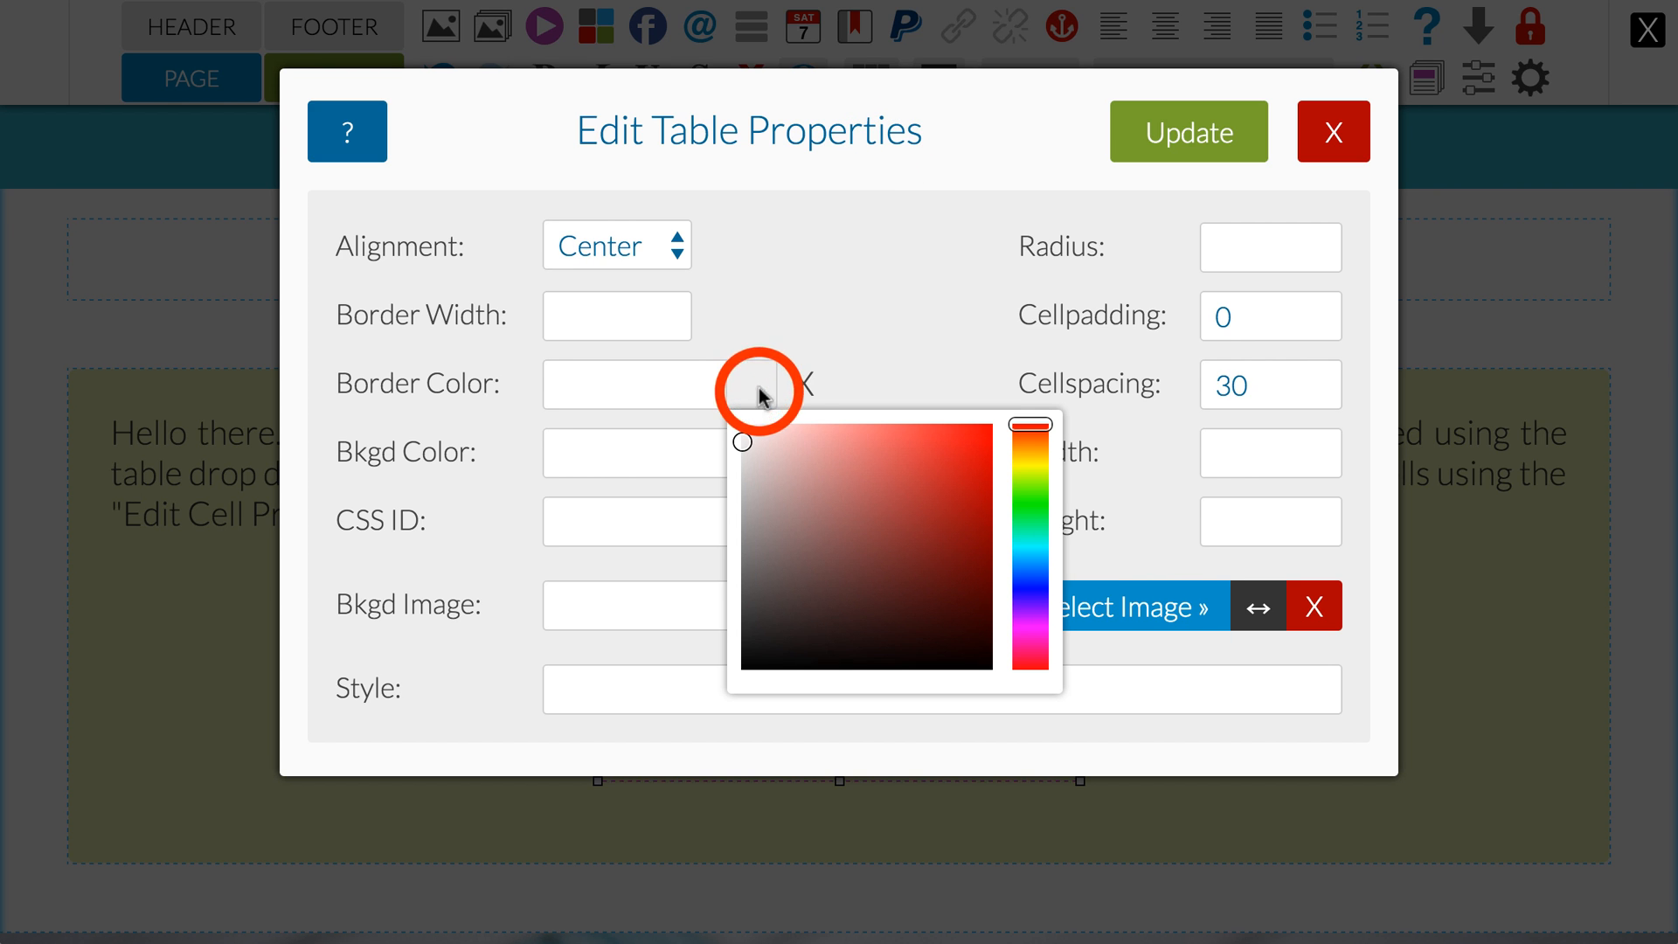
click(961, 455)
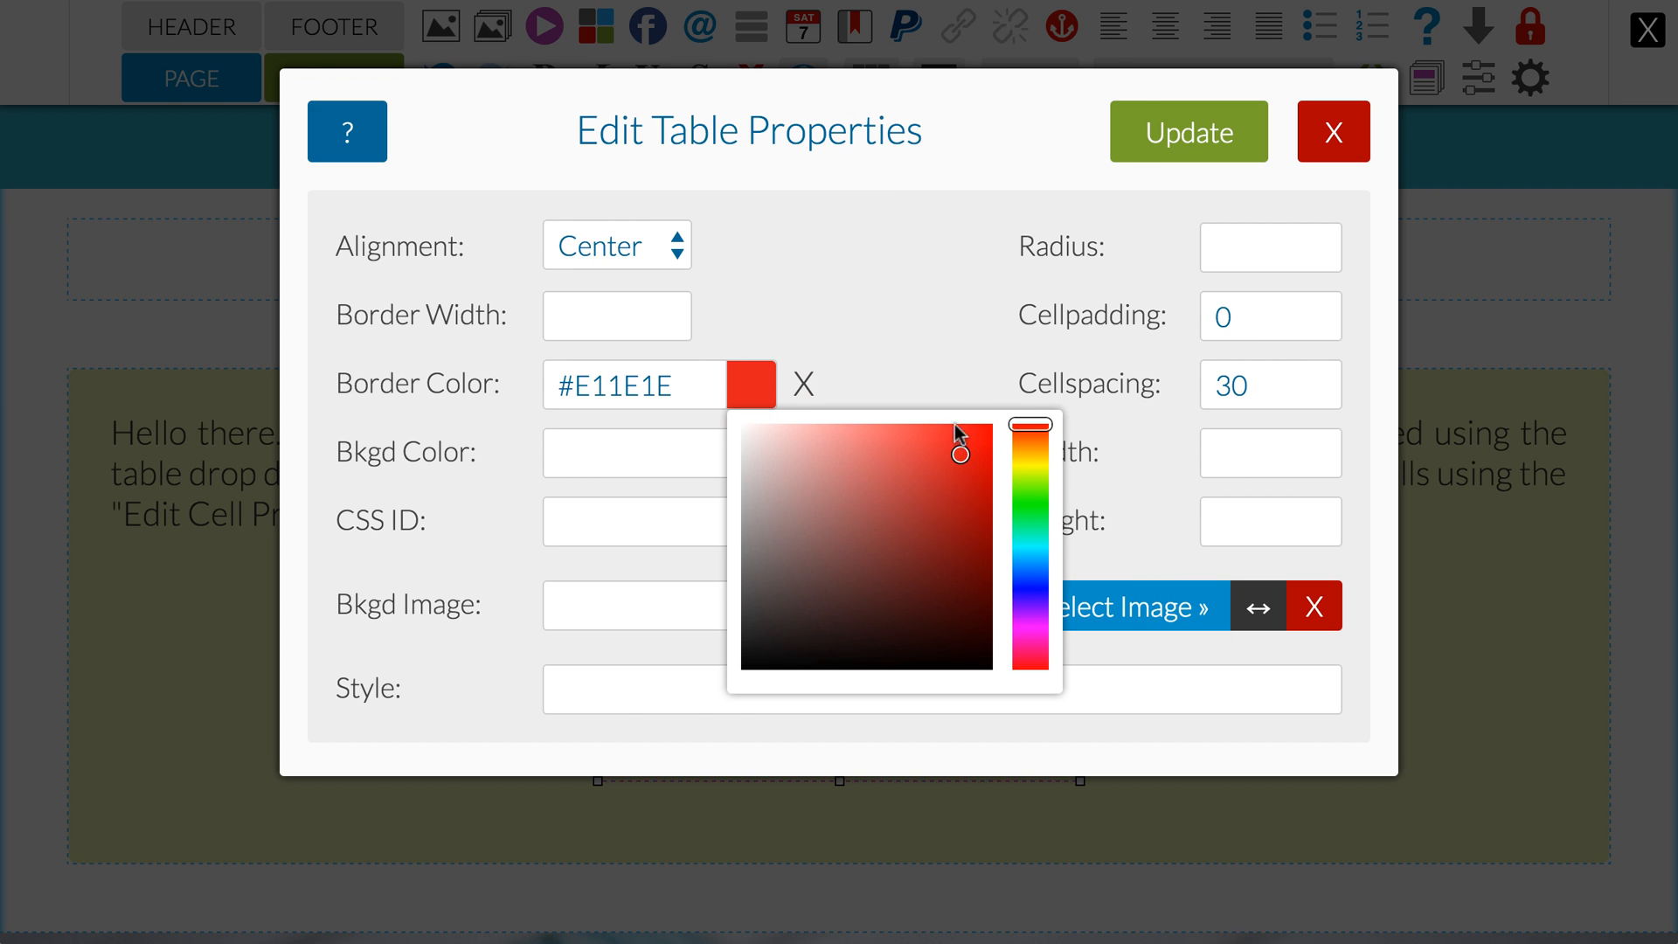
click(1171, 127)
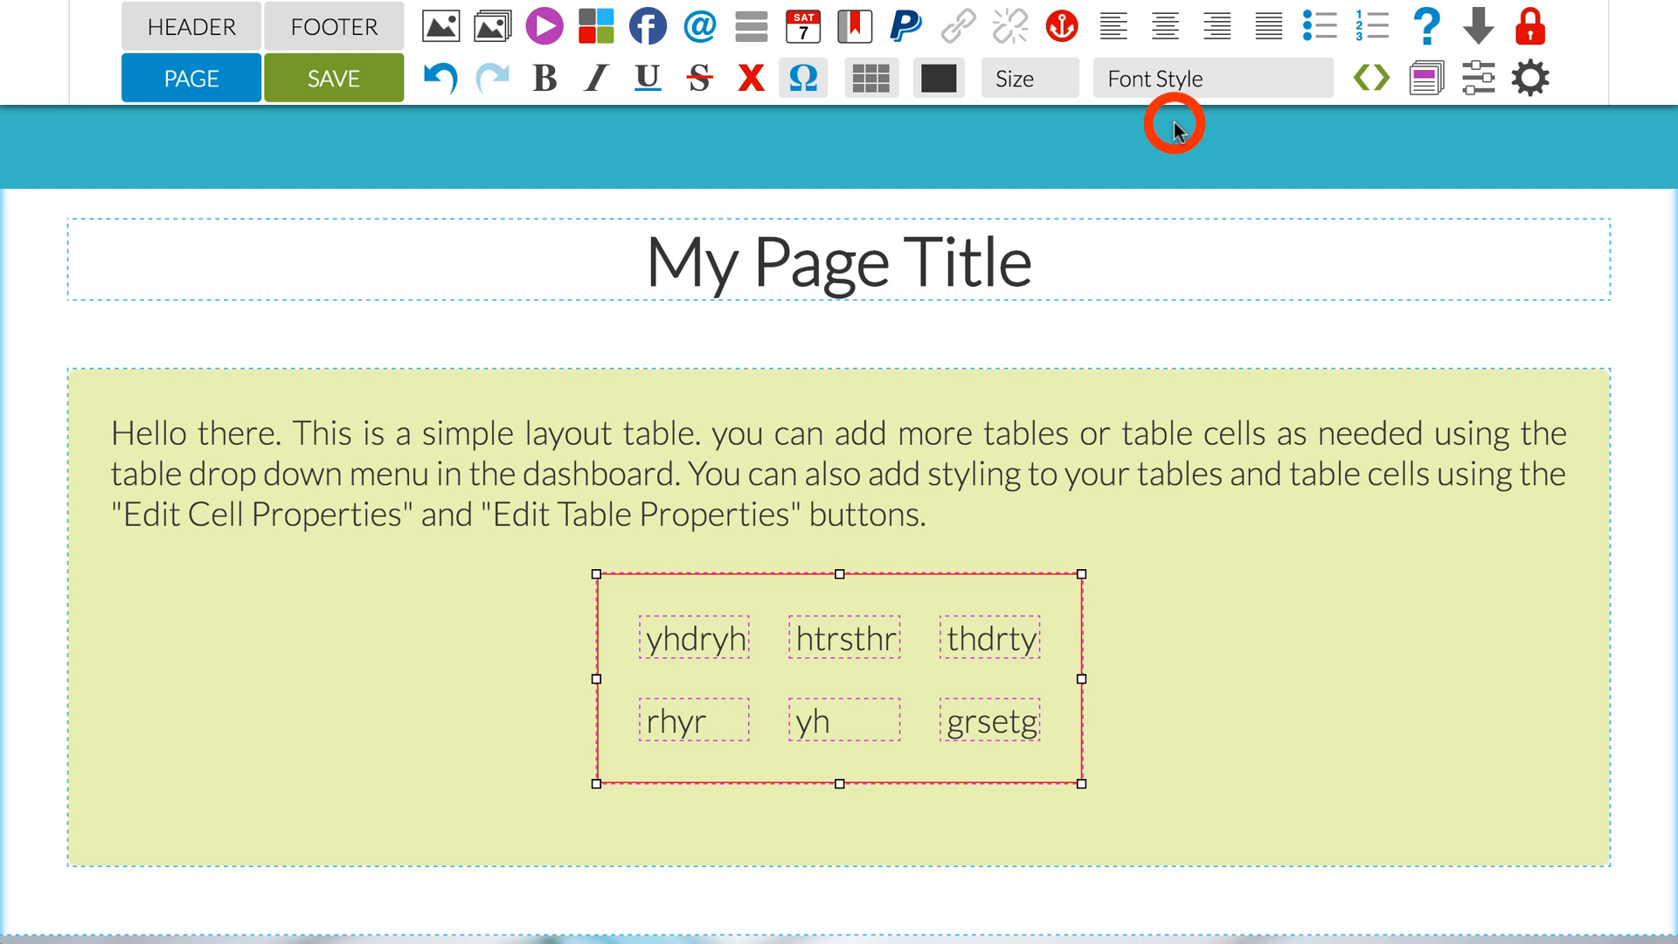
Step: Set the background color to rgb(221, 221, 221) and the padding to 10px for all cells in the inner table
click(715, 630)
mouse_move(872, 78)
click(889, 129)
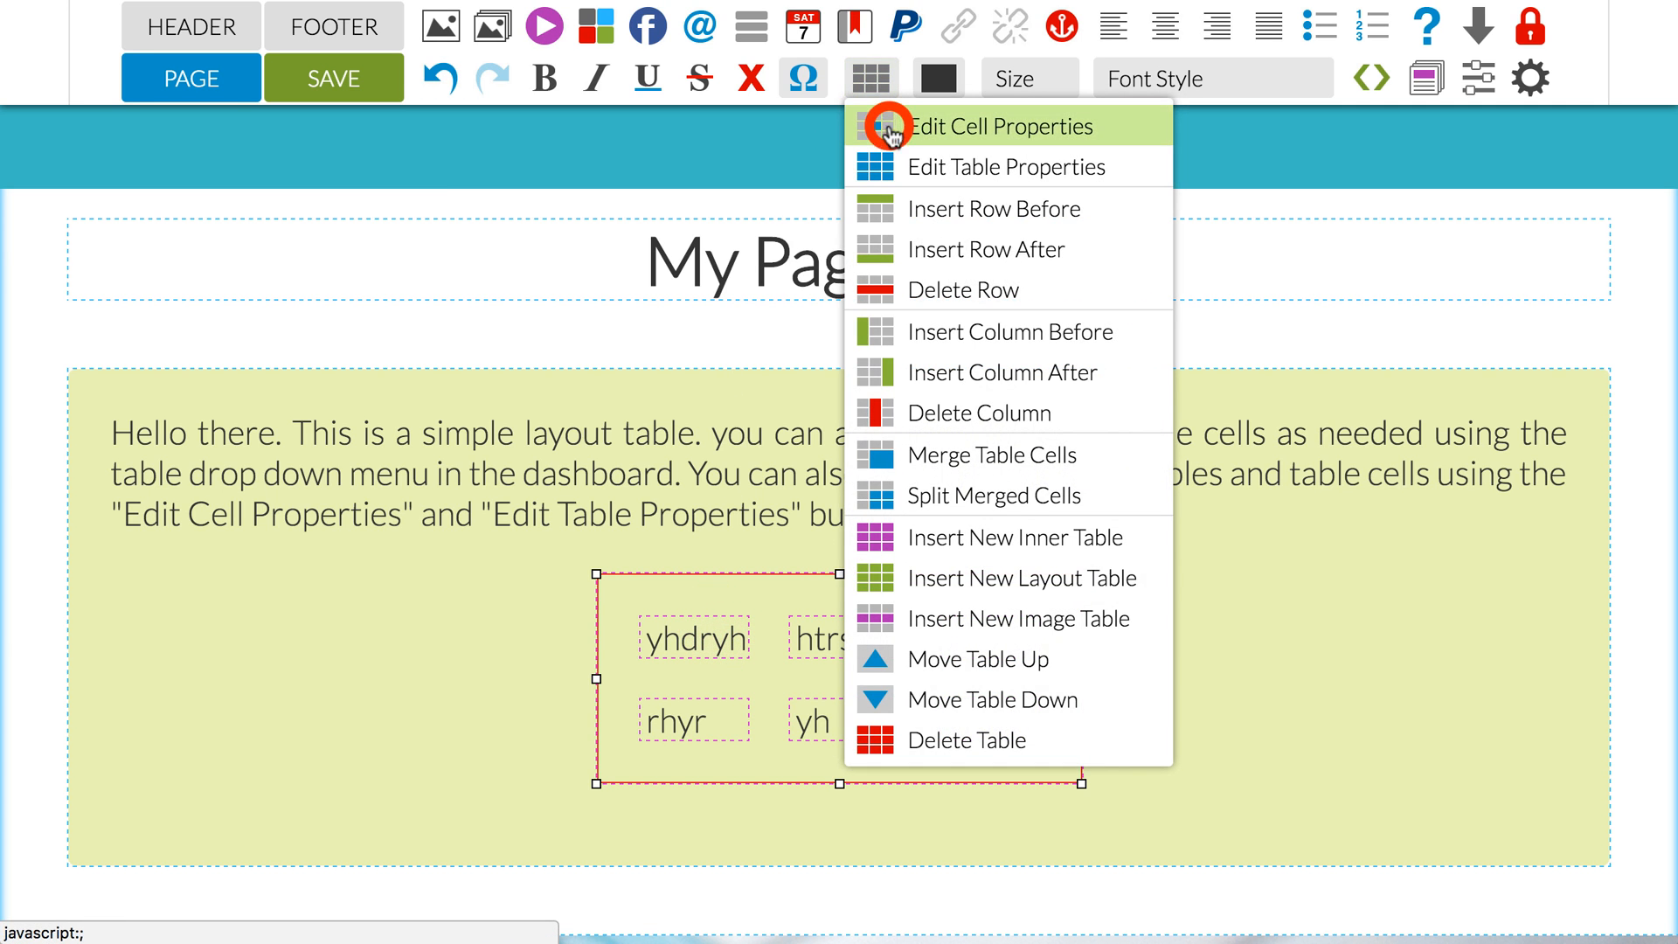
click(905, 446)
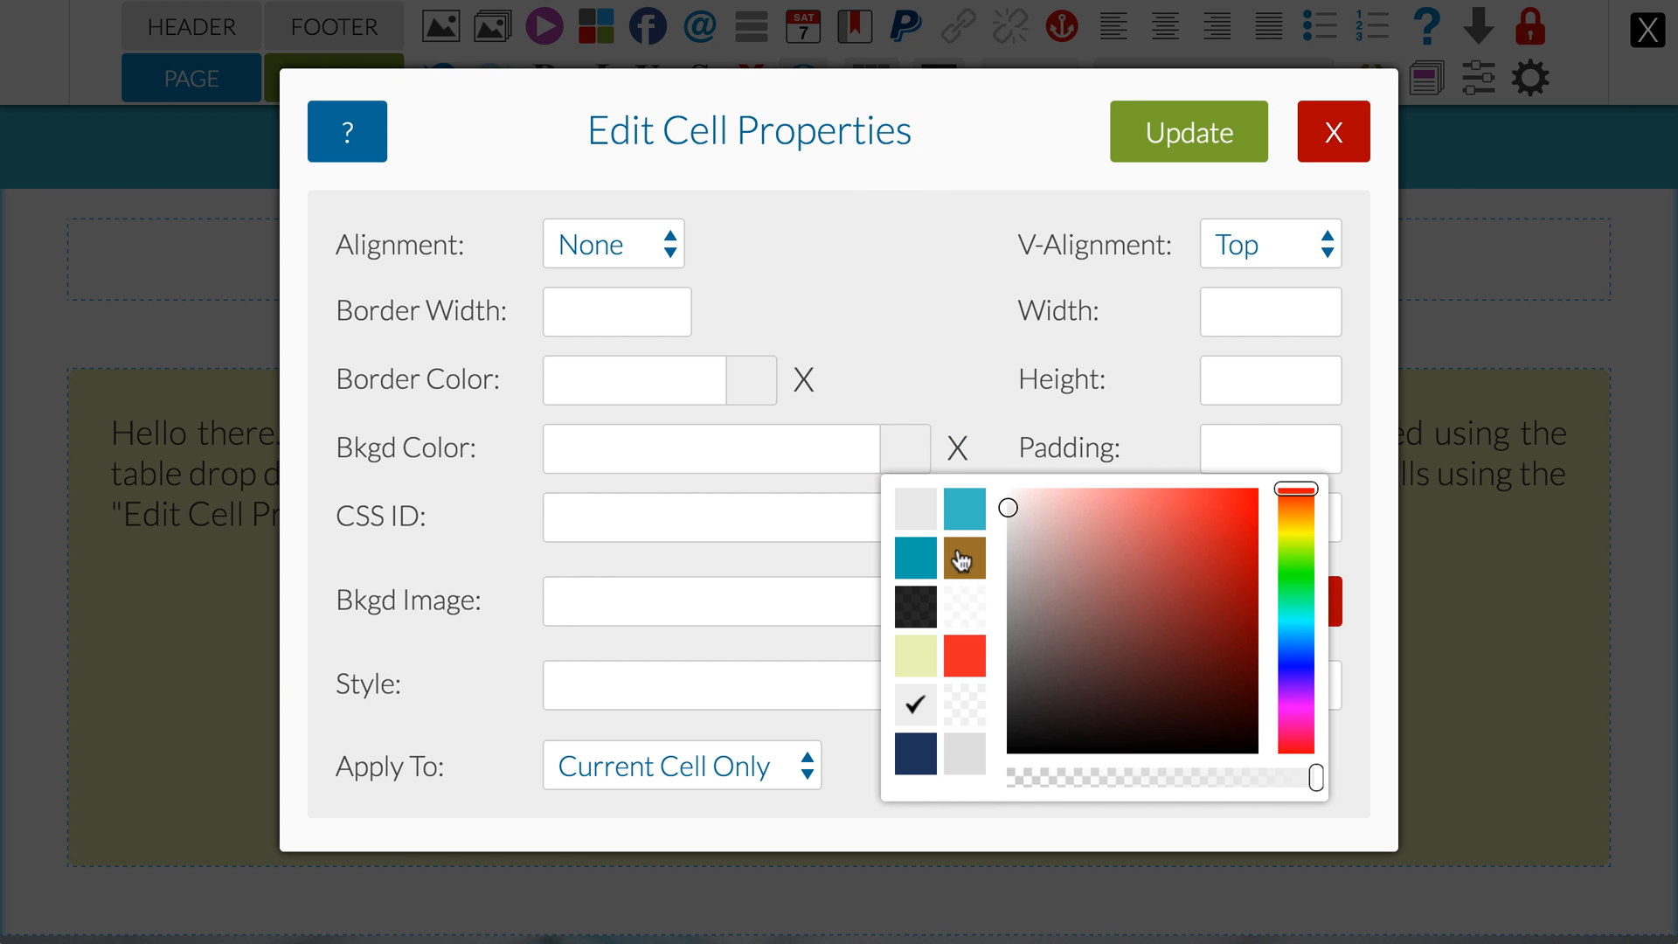
click(962, 752)
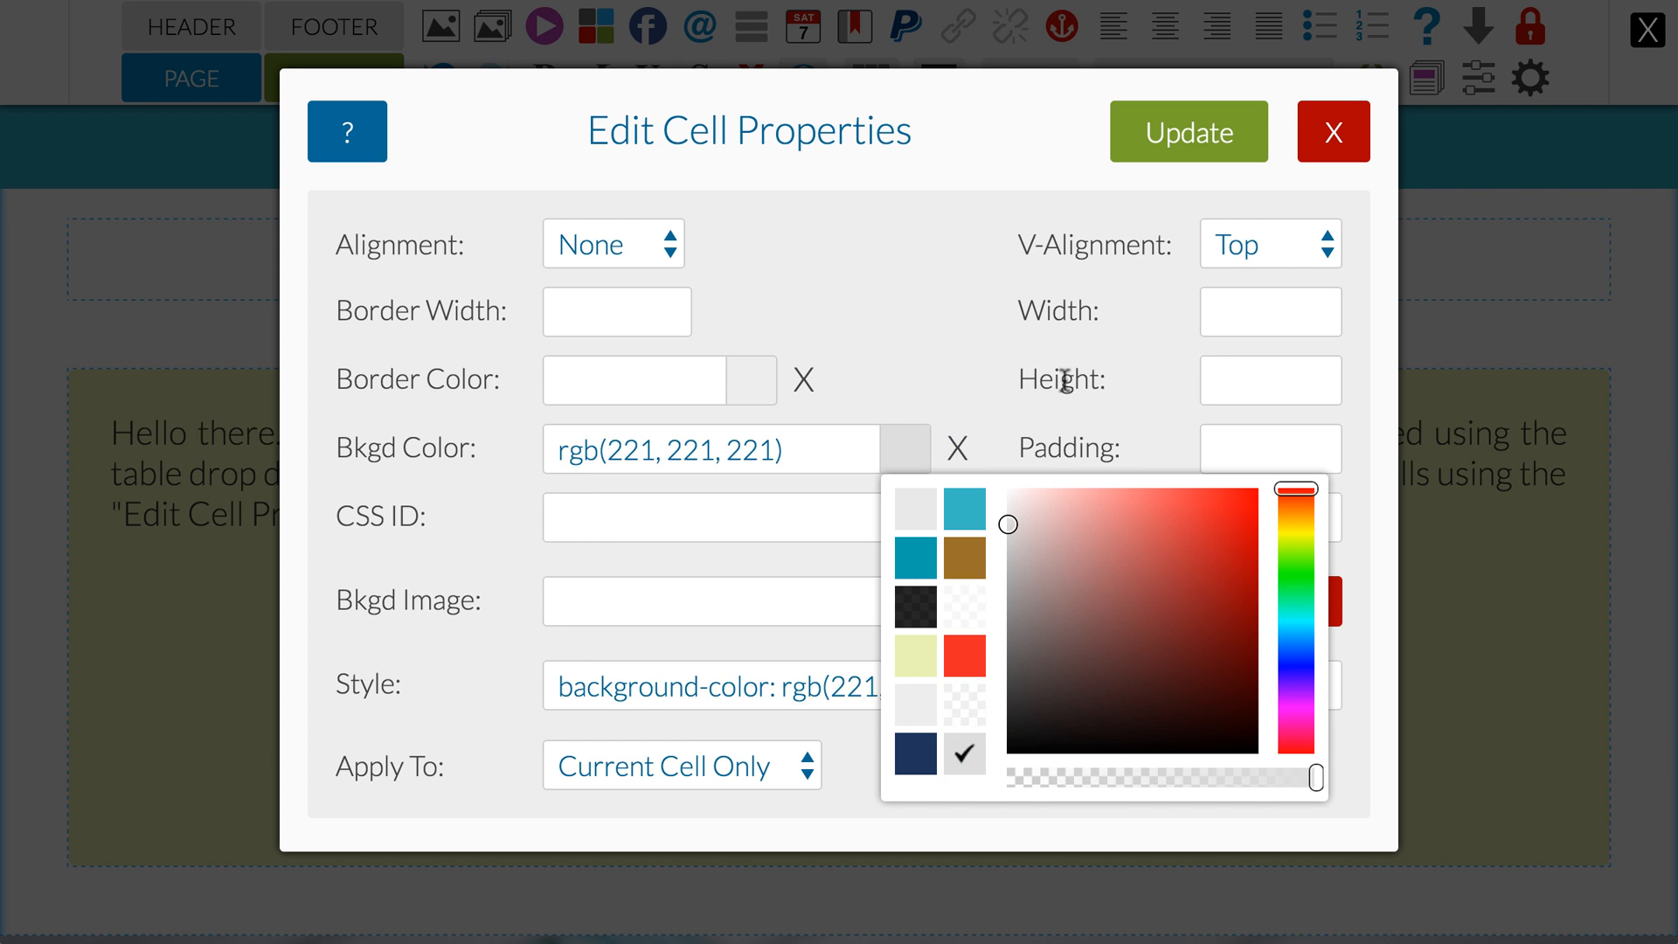
click(1243, 450)
text(10)
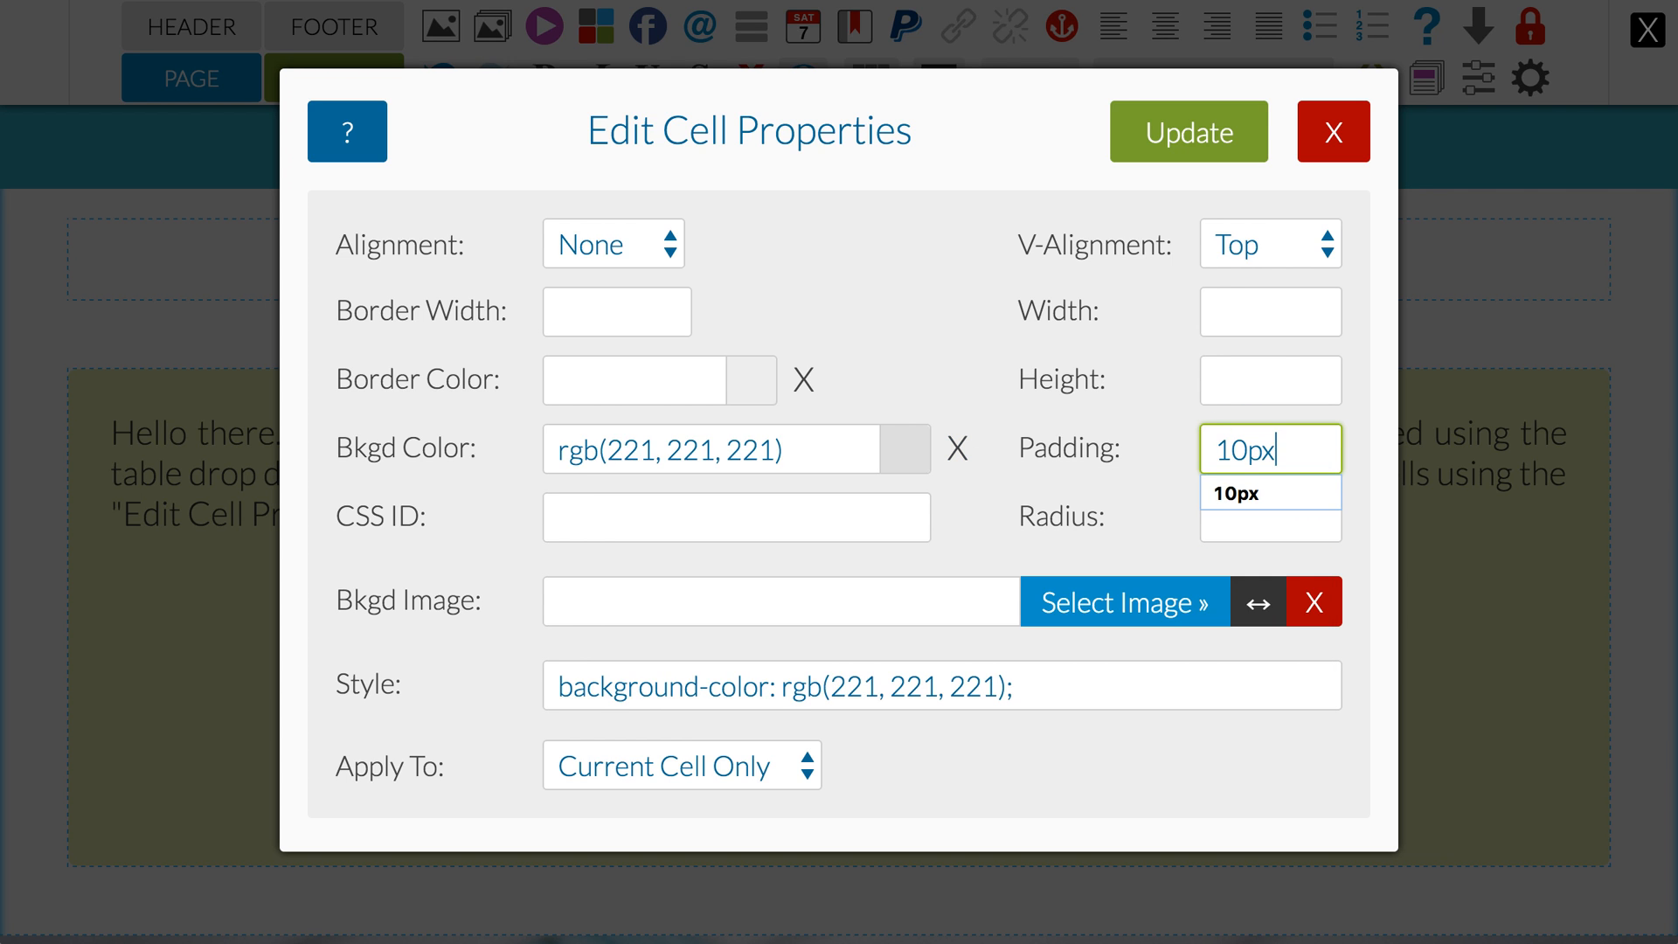
click(1021, 580)
click(734, 775)
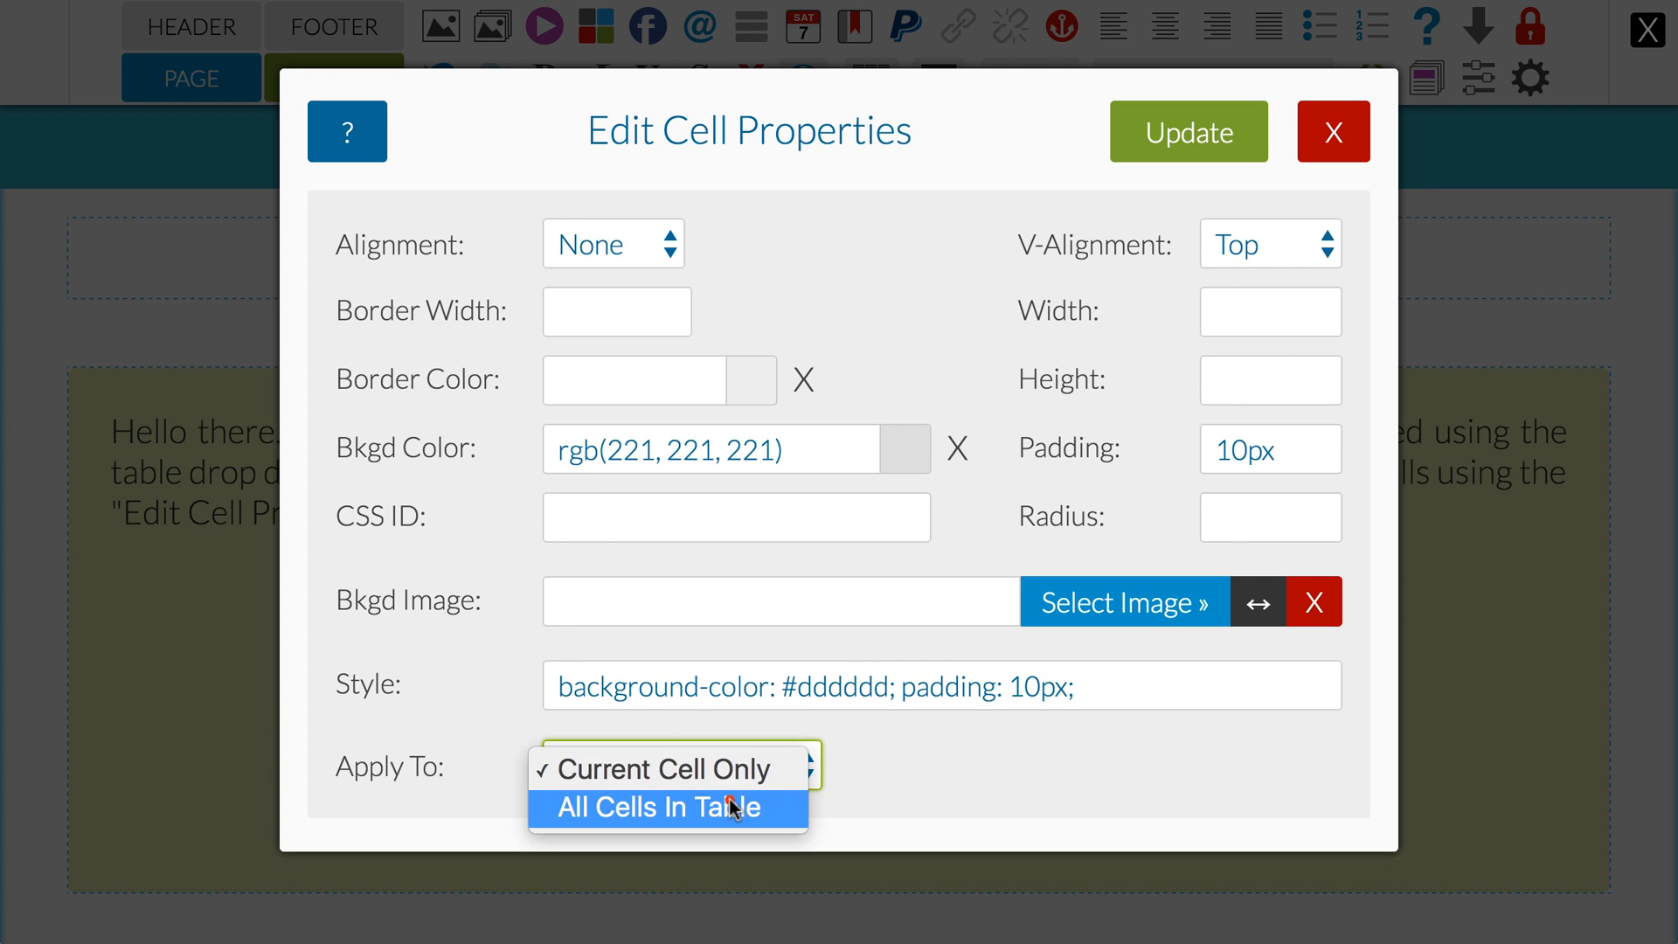
click(732, 807)
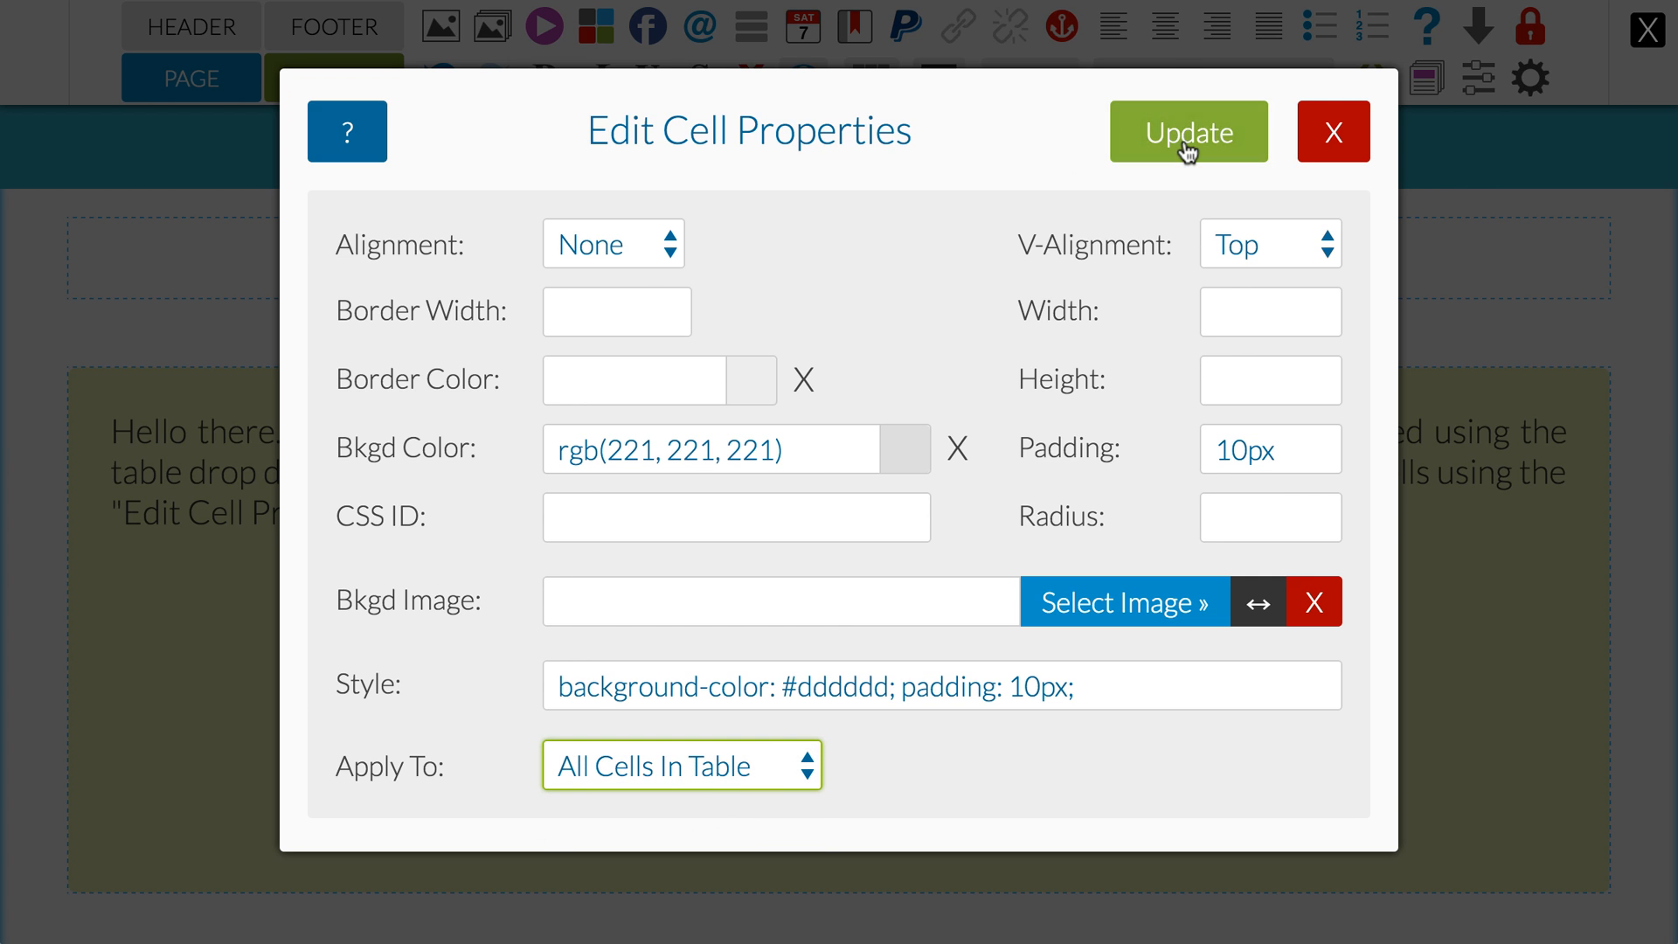
click(1187, 149)
Step: Leave page editing to preview the styled inner table, and return to editing the page
click(195, 79)
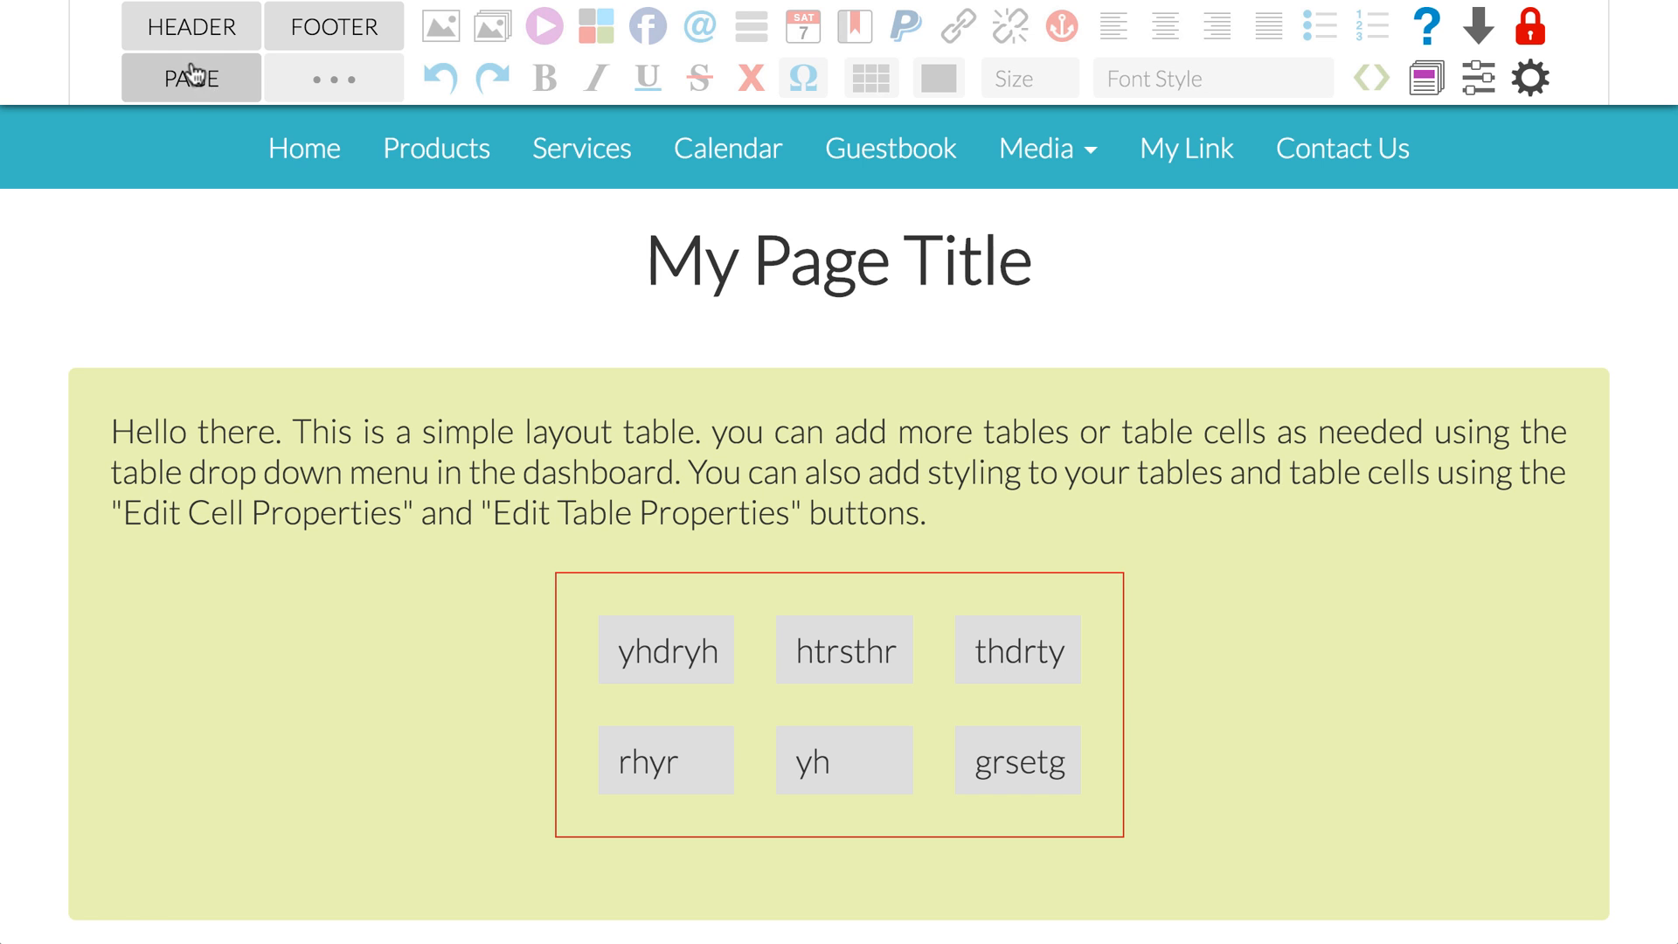
click(196, 78)
Step: Delete the layout table with the crayon background image below the green table
scroll(387, 369, down, 7)
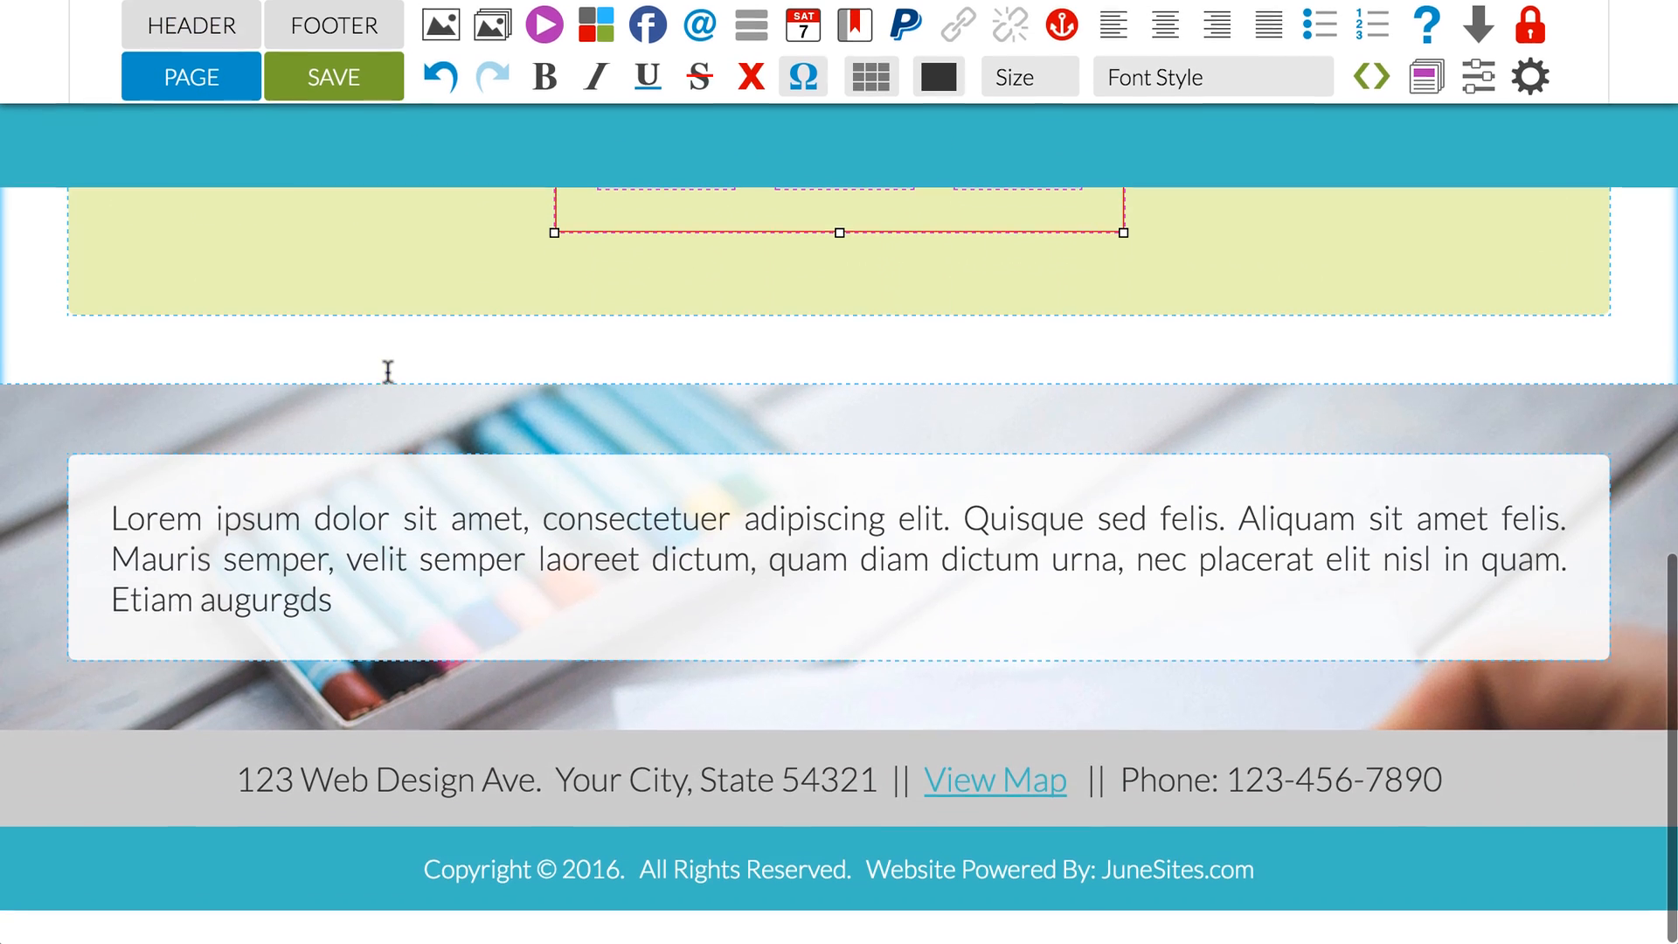
click(570, 522)
mouse_move(874, 83)
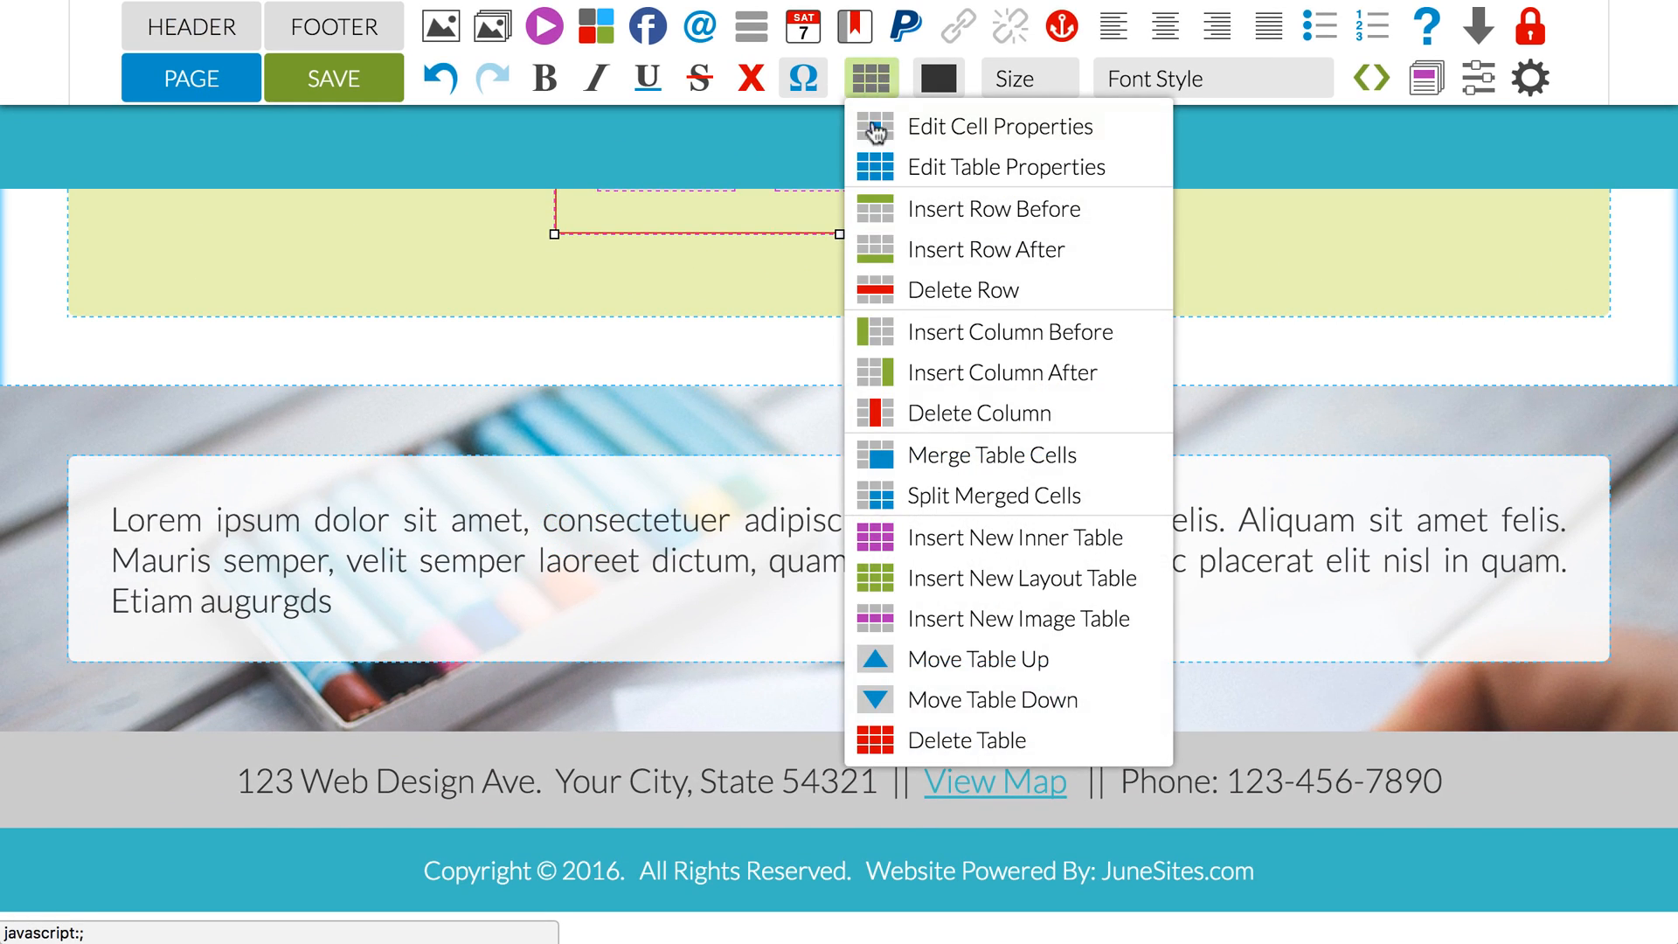
click(918, 740)
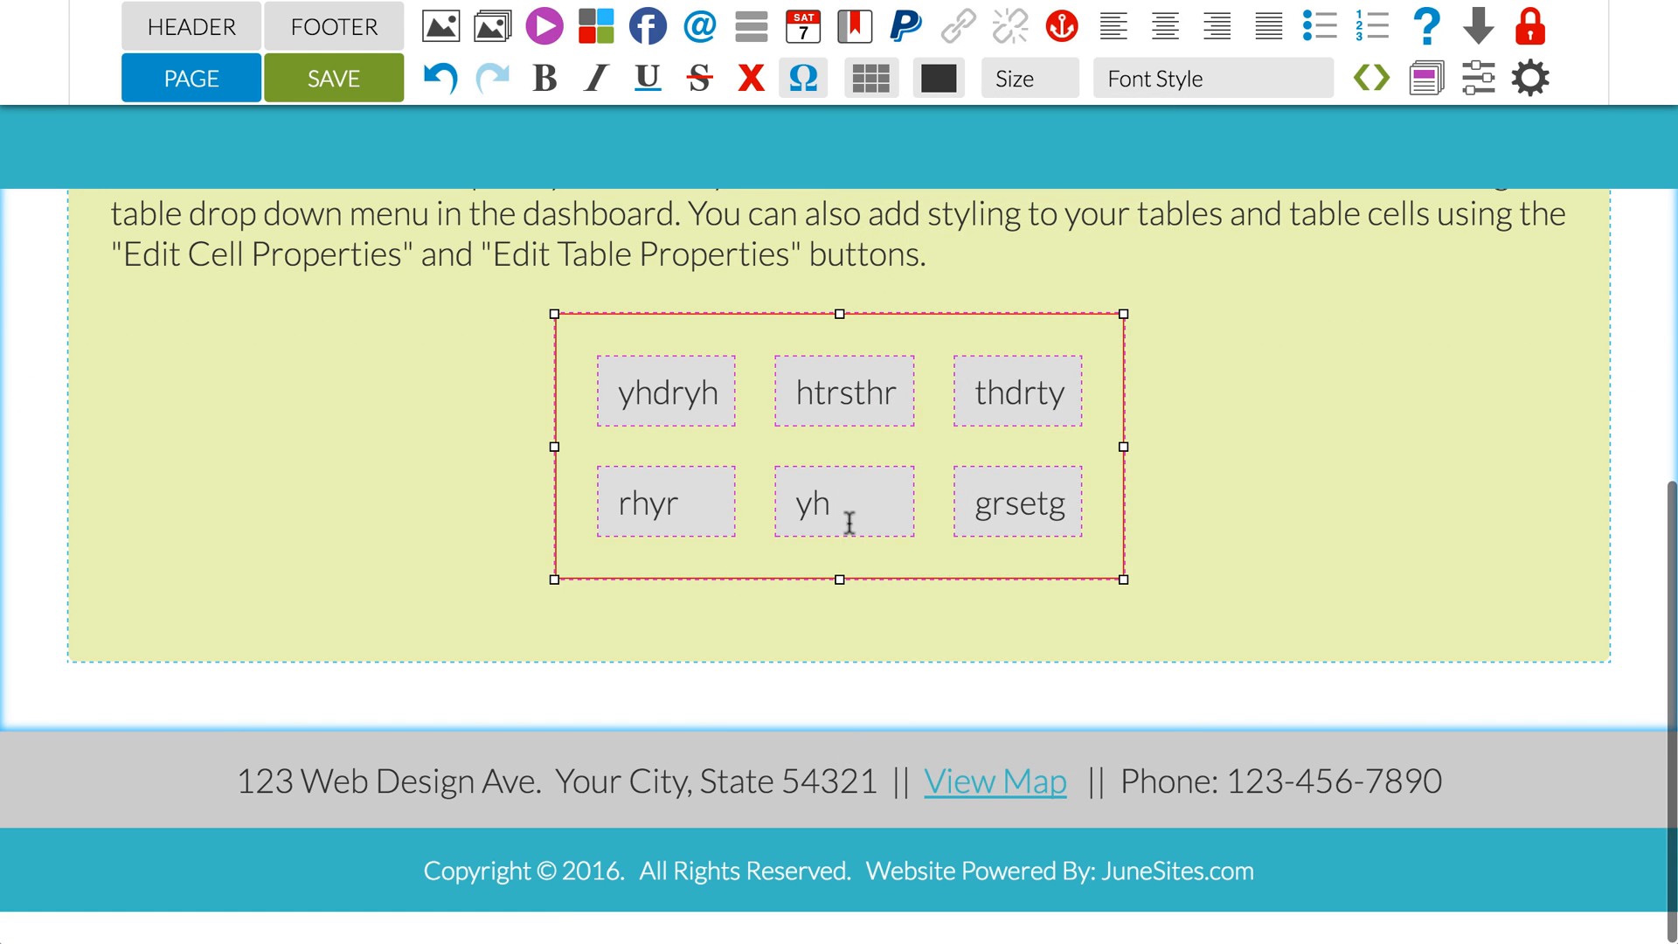
Step: Insert a new layout table below the table with the green cell
click(1210, 480)
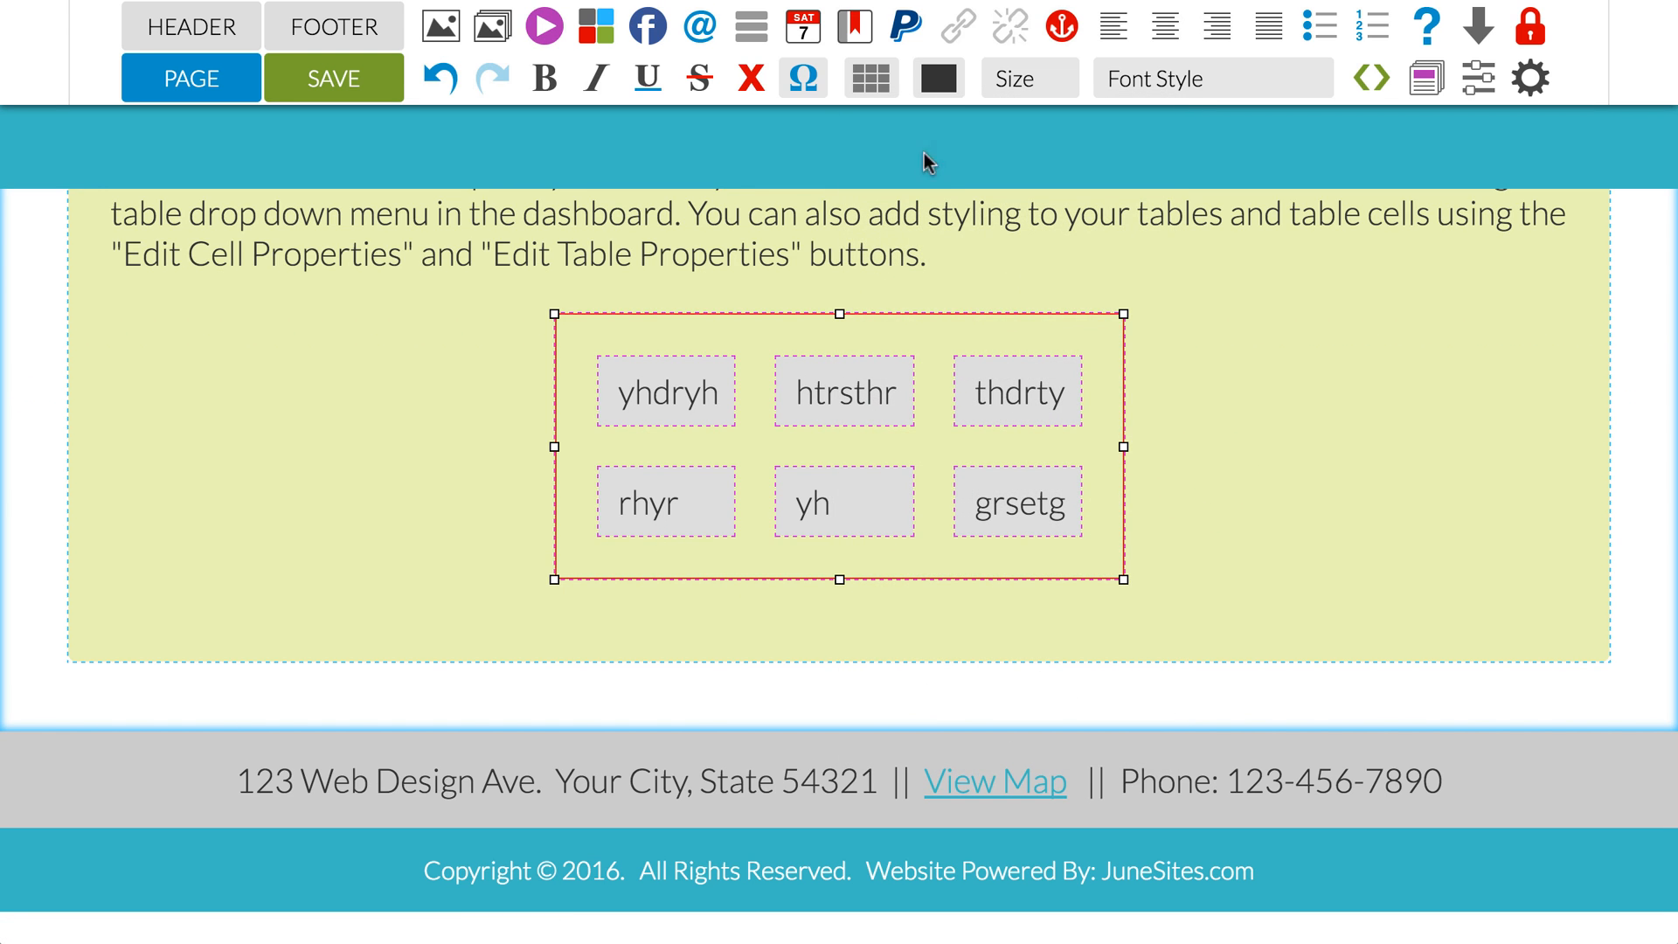
mouse_move(874, 83)
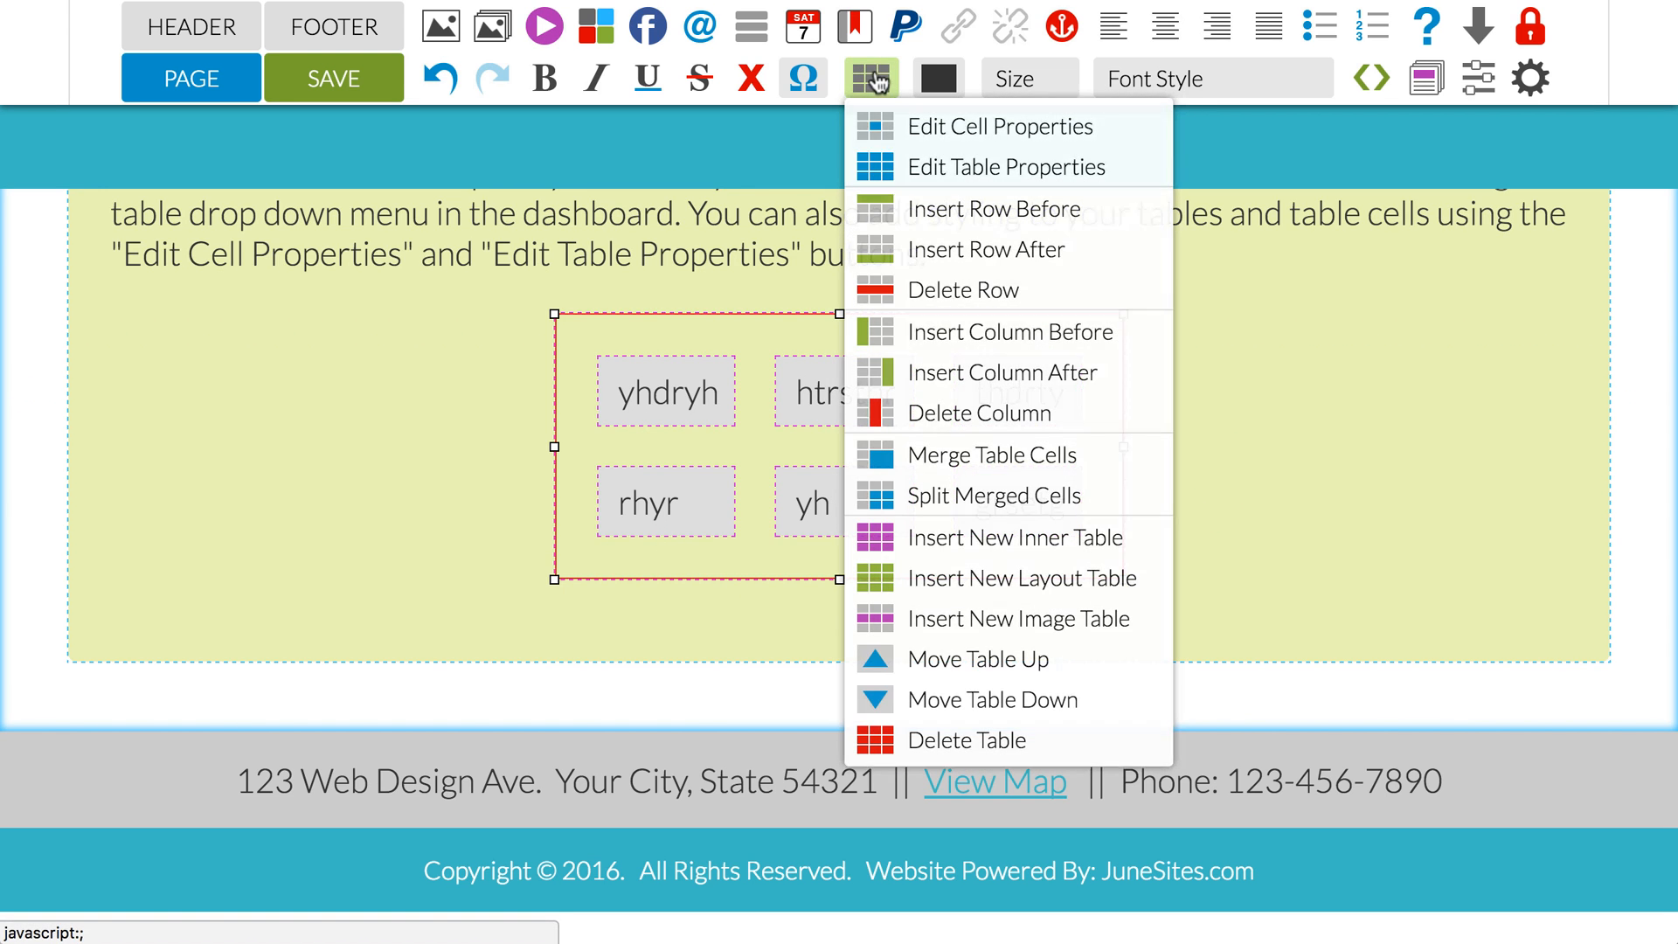
click(944, 580)
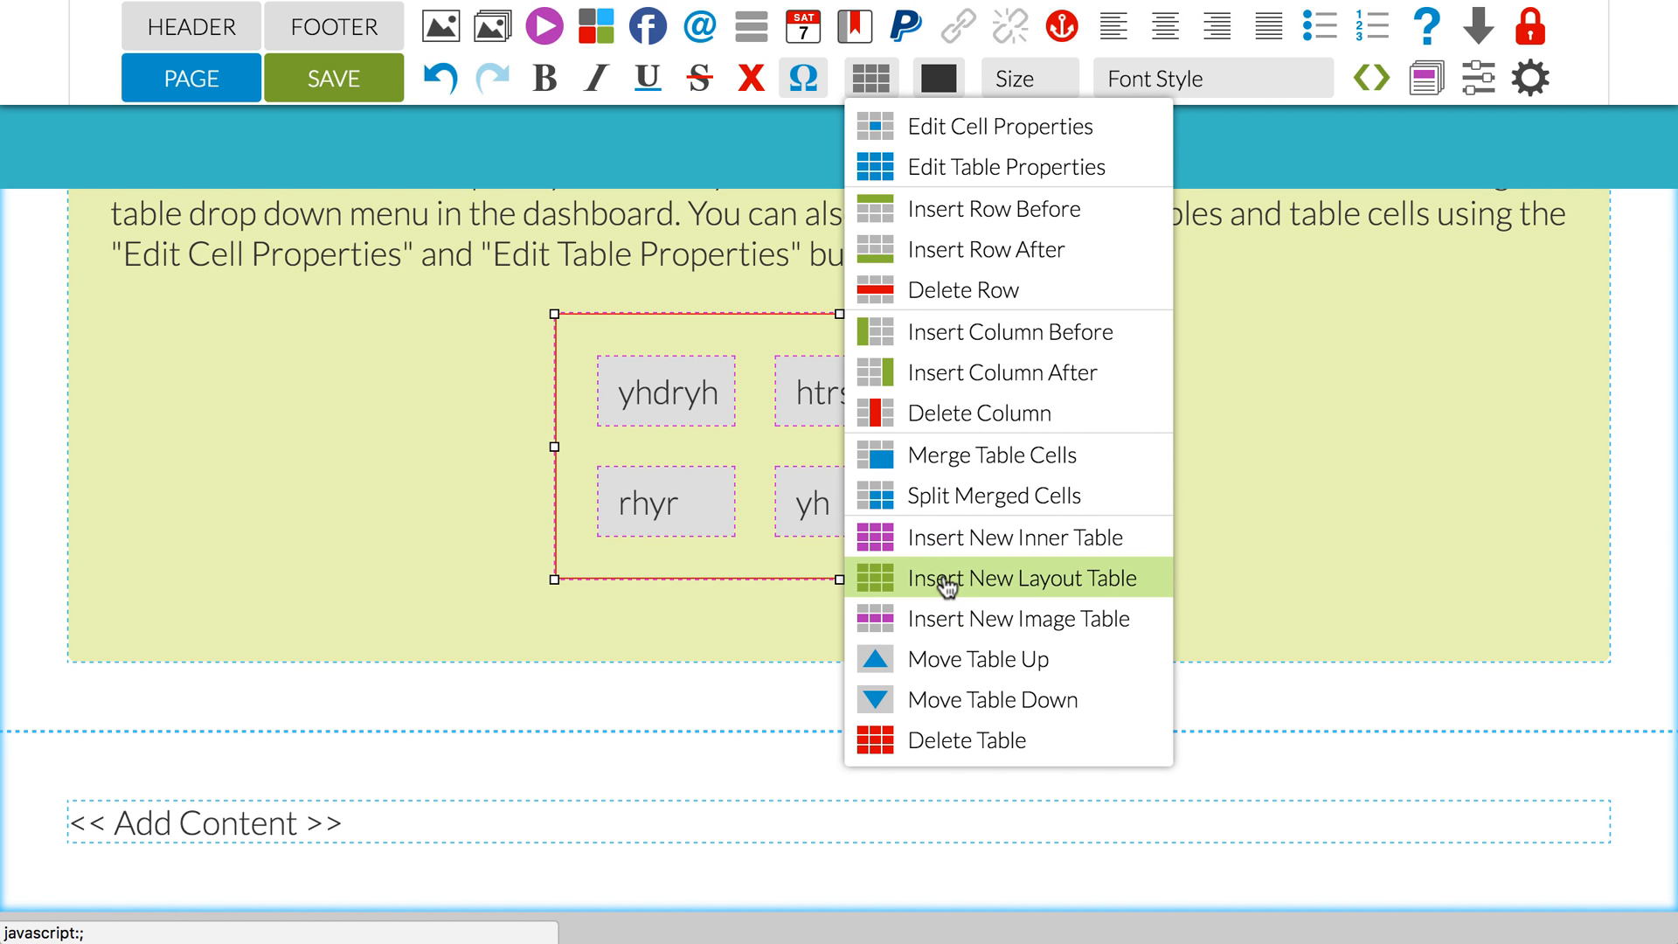
Step: Insert a new image table below the layout table containing the green cell
click(1248, 442)
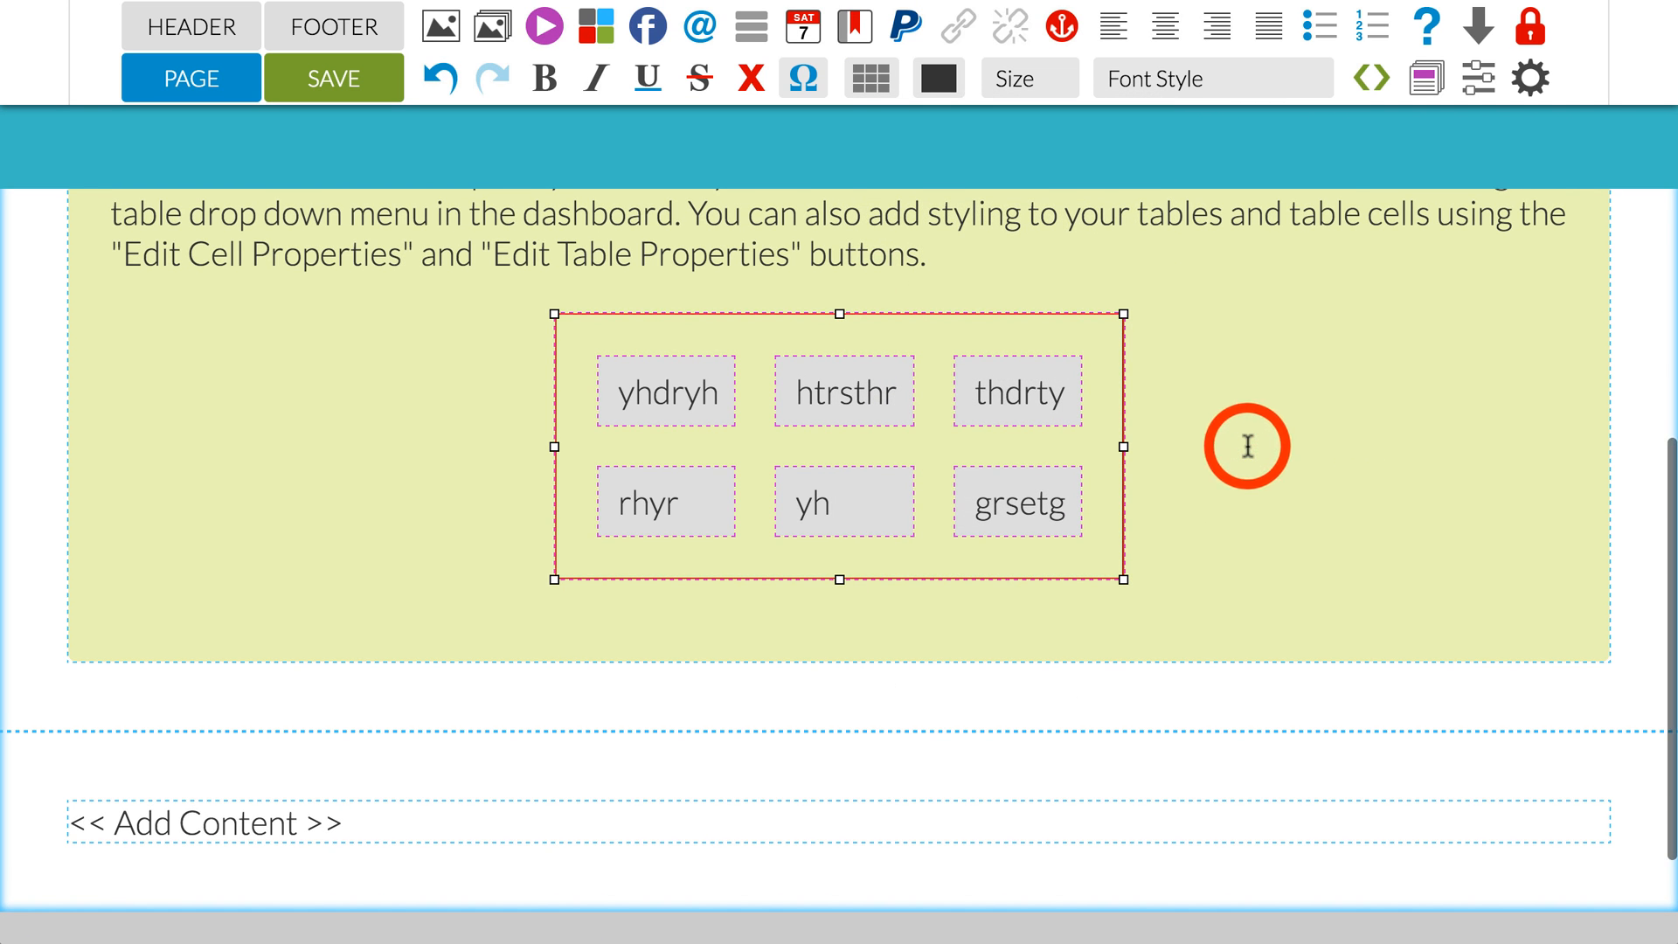
mouse_move(874, 103)
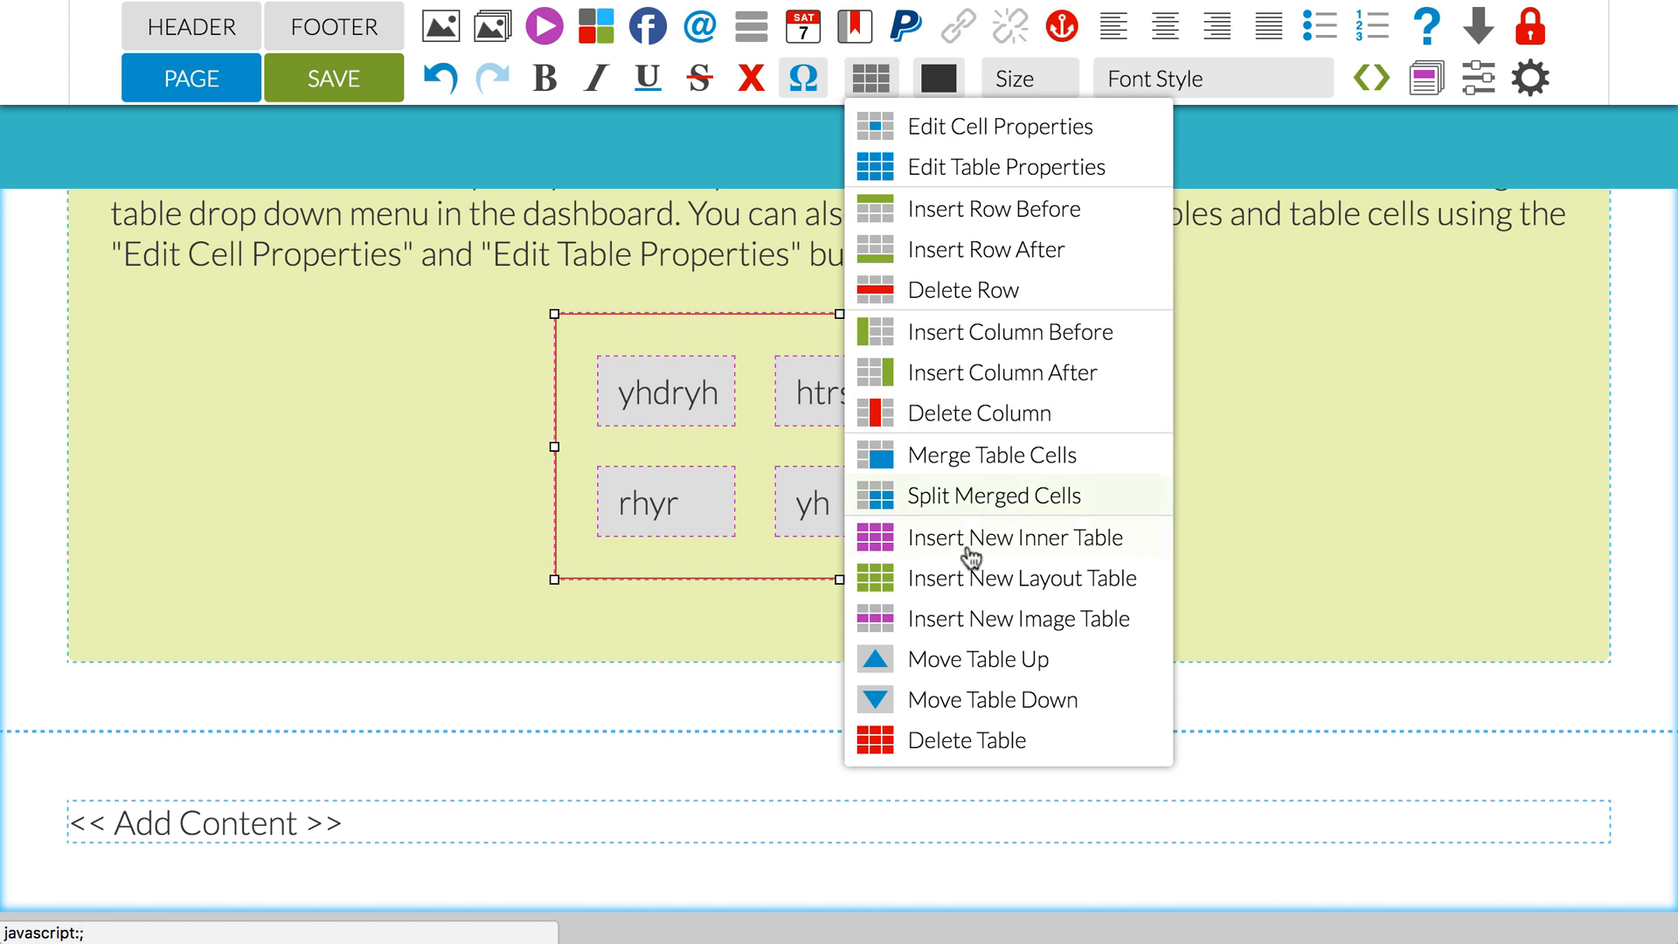
click(973, 619)
scroll(1295, 560, down, 6)
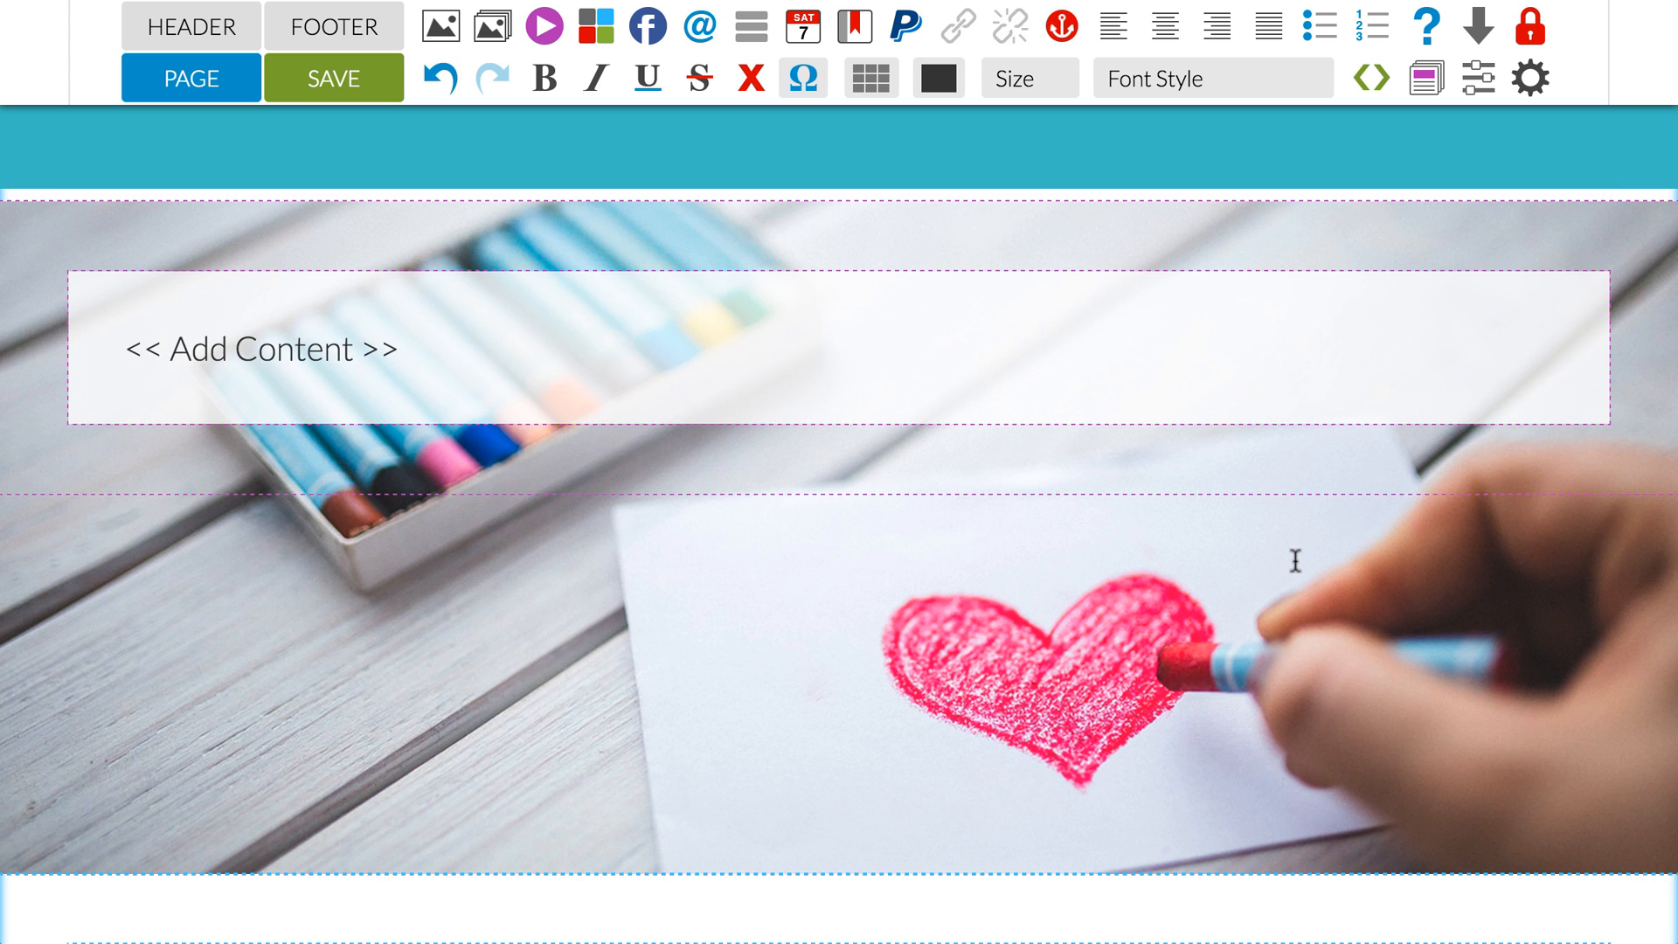
click(1295, 560)
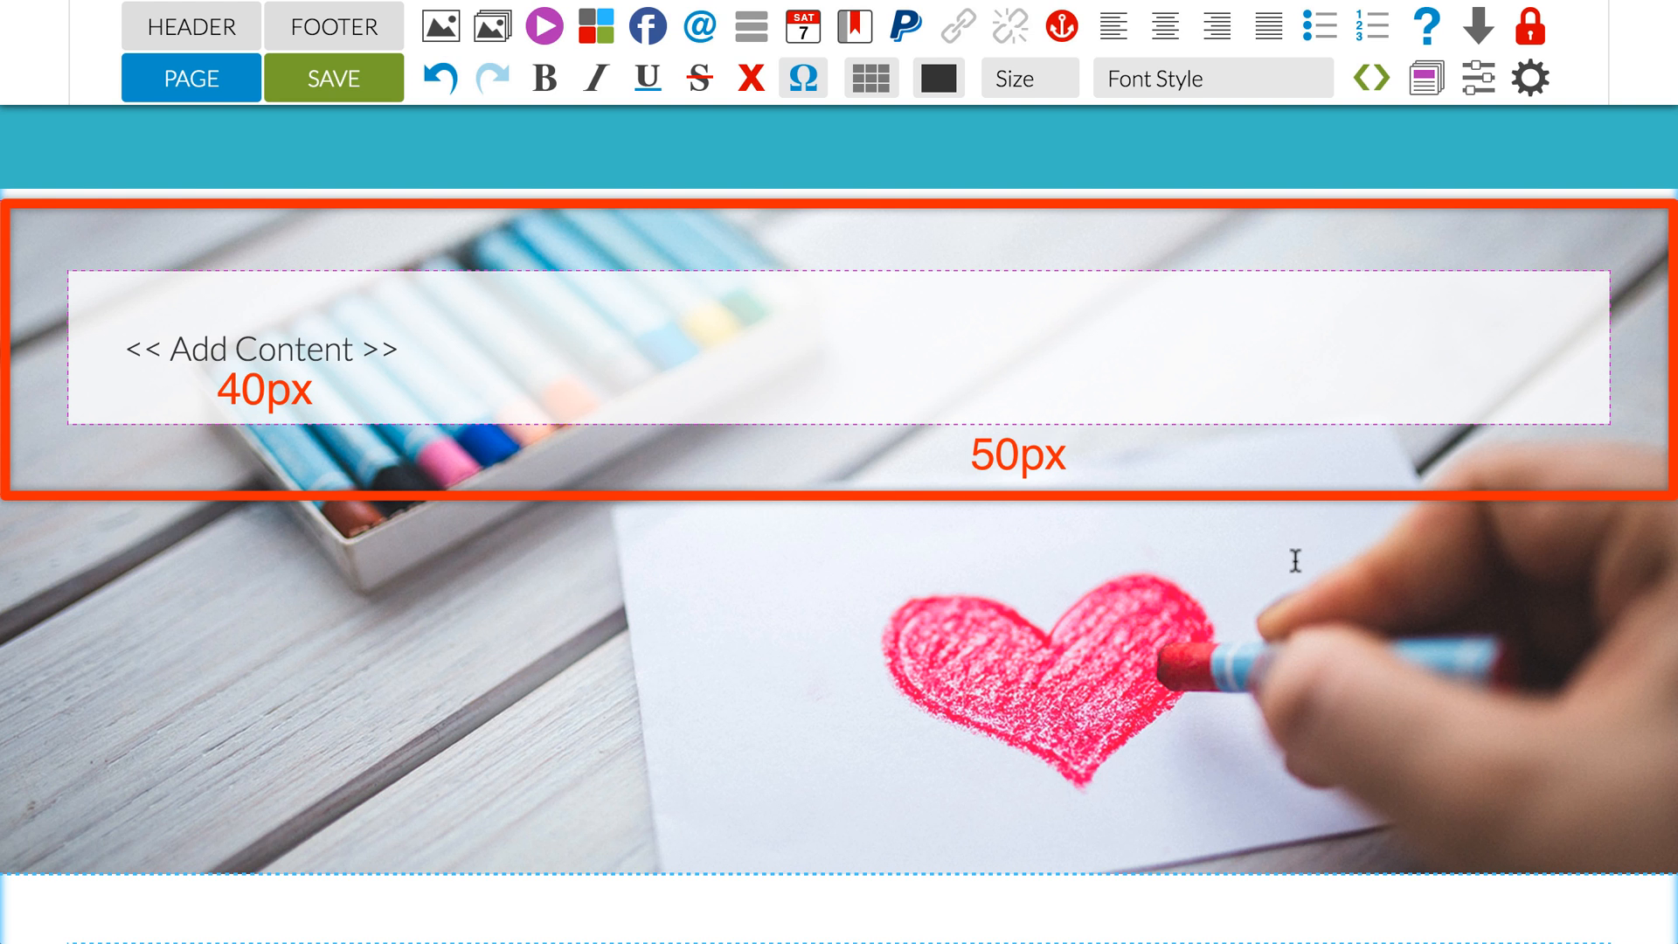
Step: Add the text lines "tstgstg" and "tgbds" below the placeholder in the image table's content cell, with a blank line between them
click(473, 359)
key(Return)
text(tstgstg)
key(Return)
key(Return)
text(tgbds)
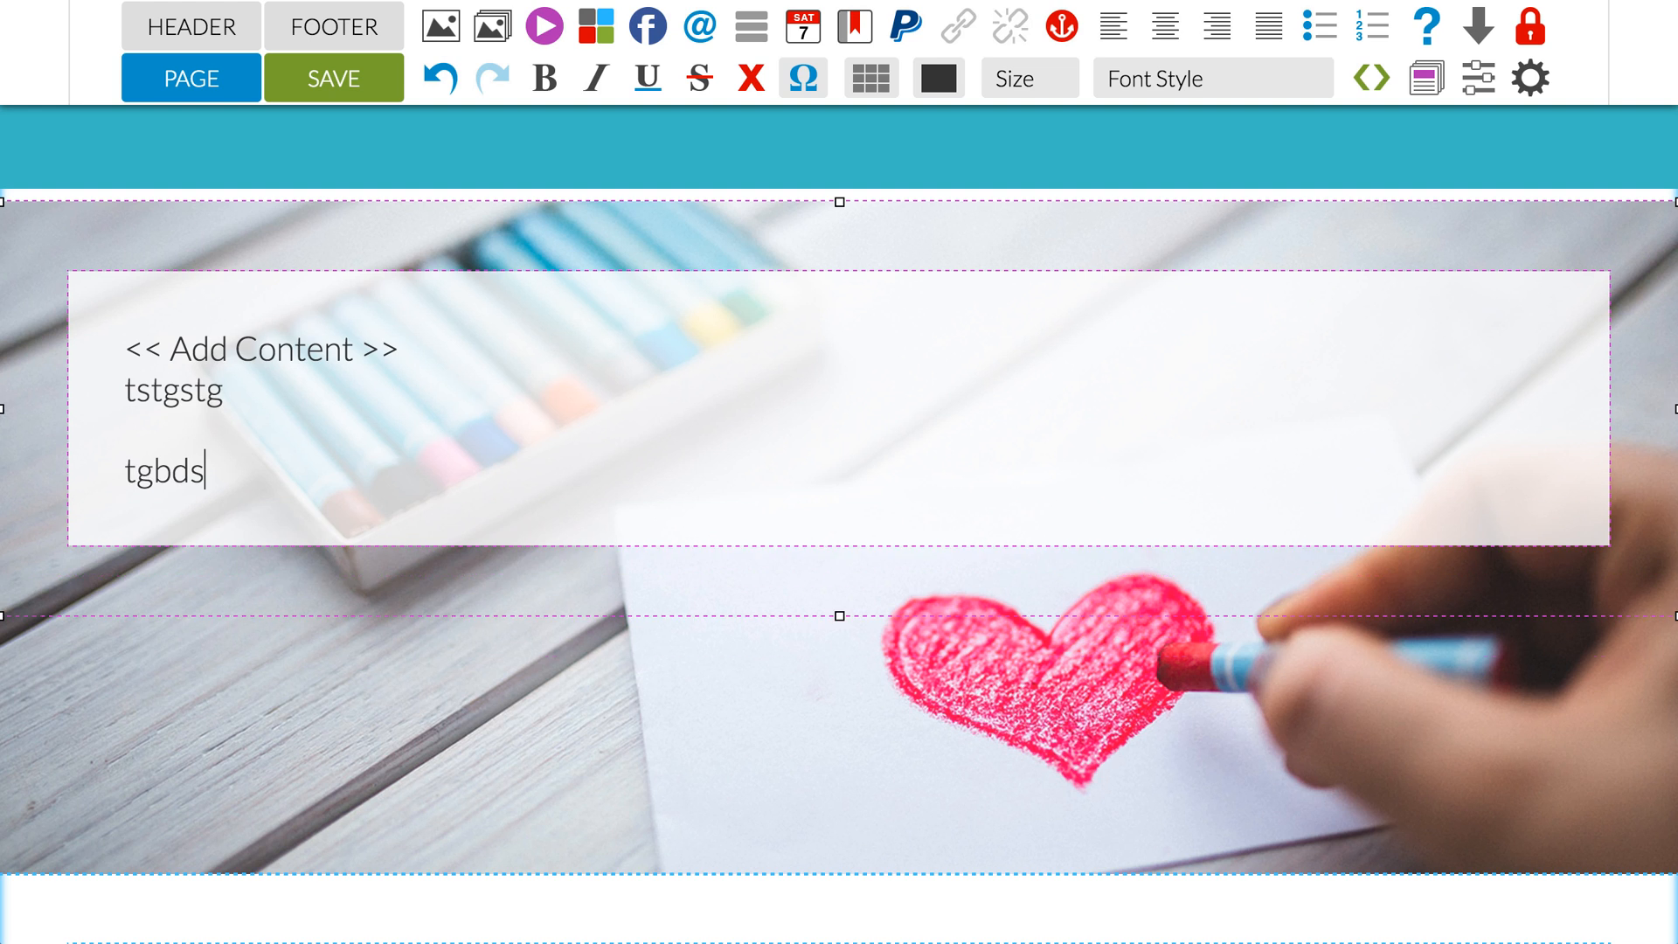
key(Return)
text(tgbds)
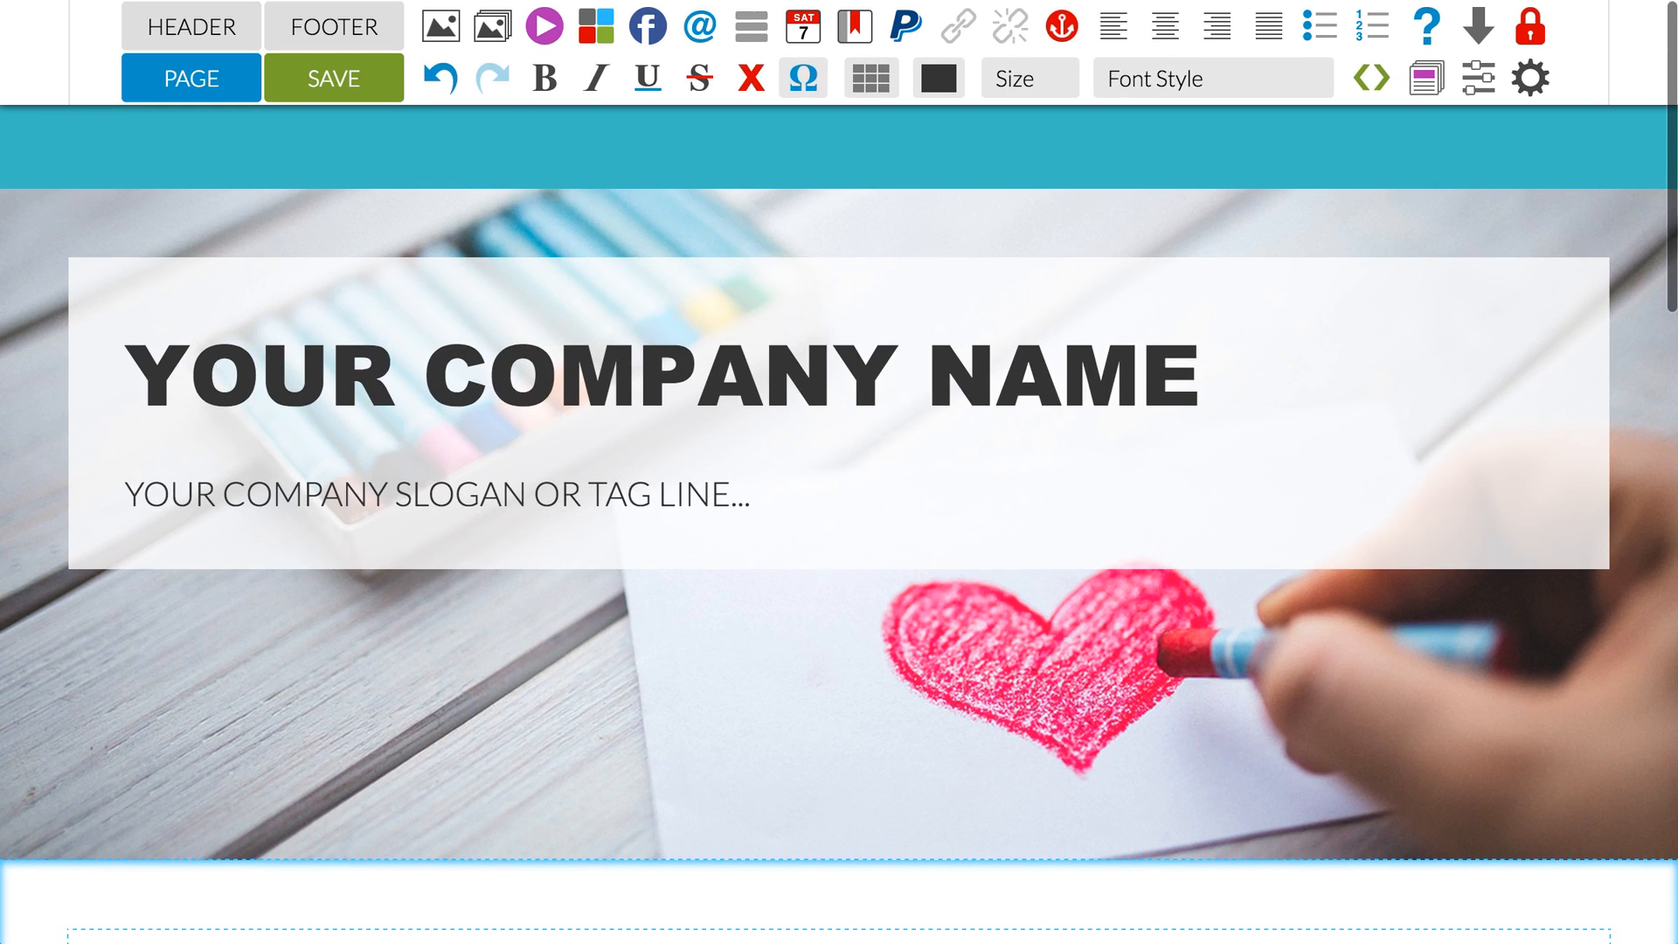
Step: Insert a new layout table between the green cell's layout table and the image table
scroll(174, 407, down, 5)
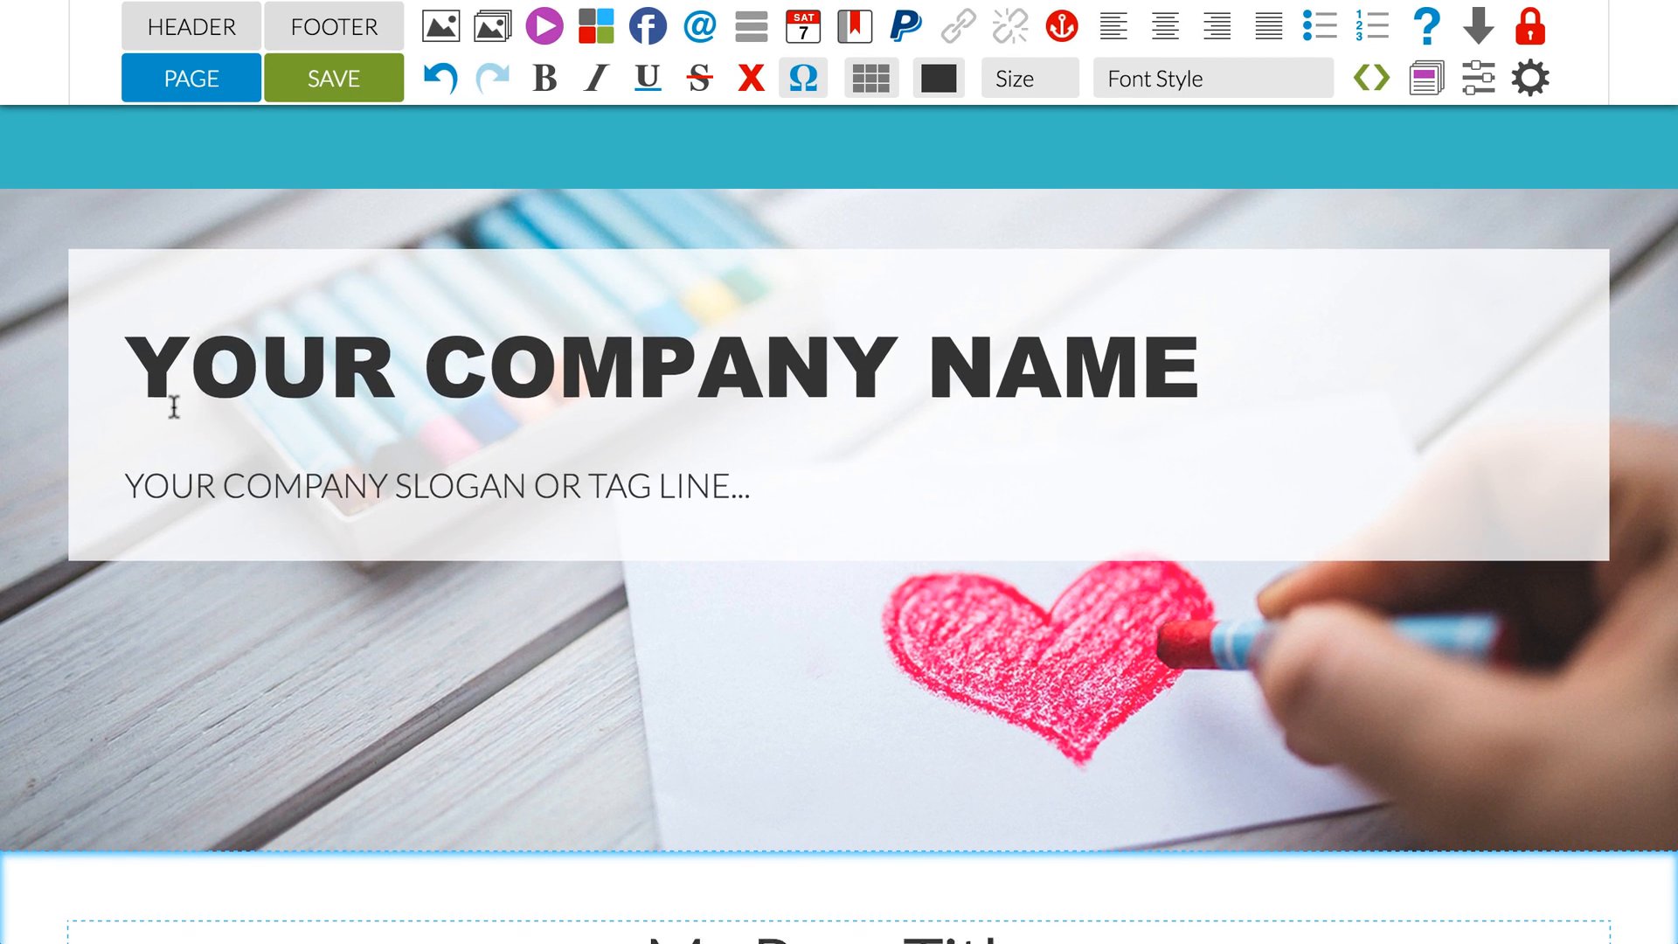
scroll(174, 407, down, 6)
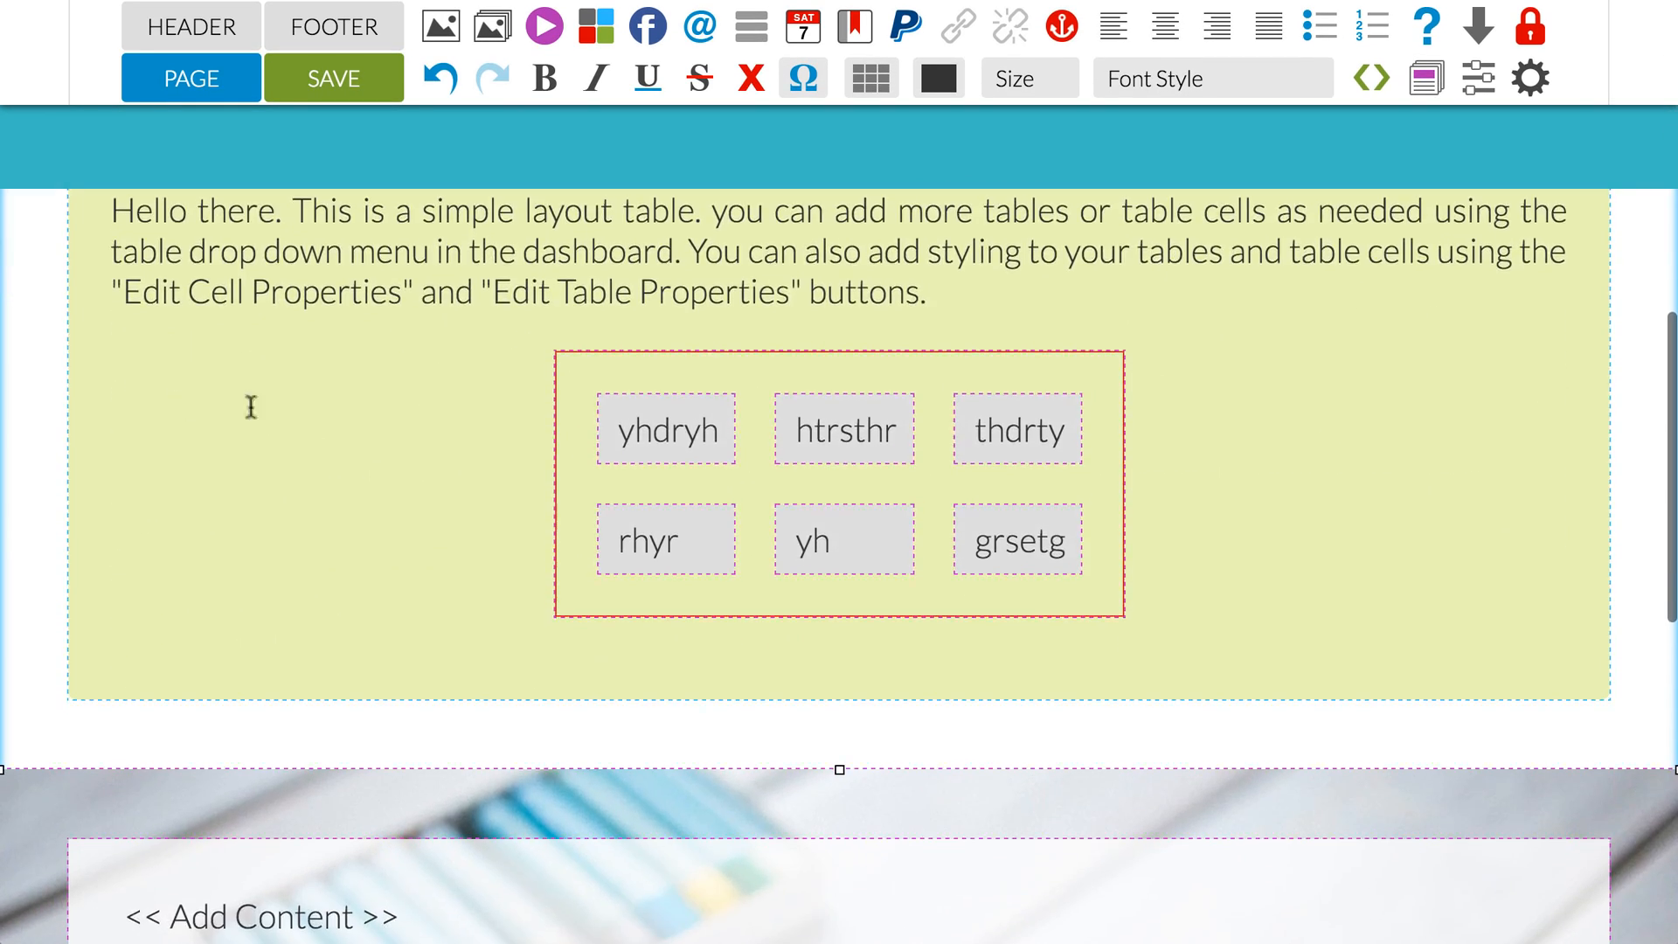
click(1304, 557)
click(871, 78)
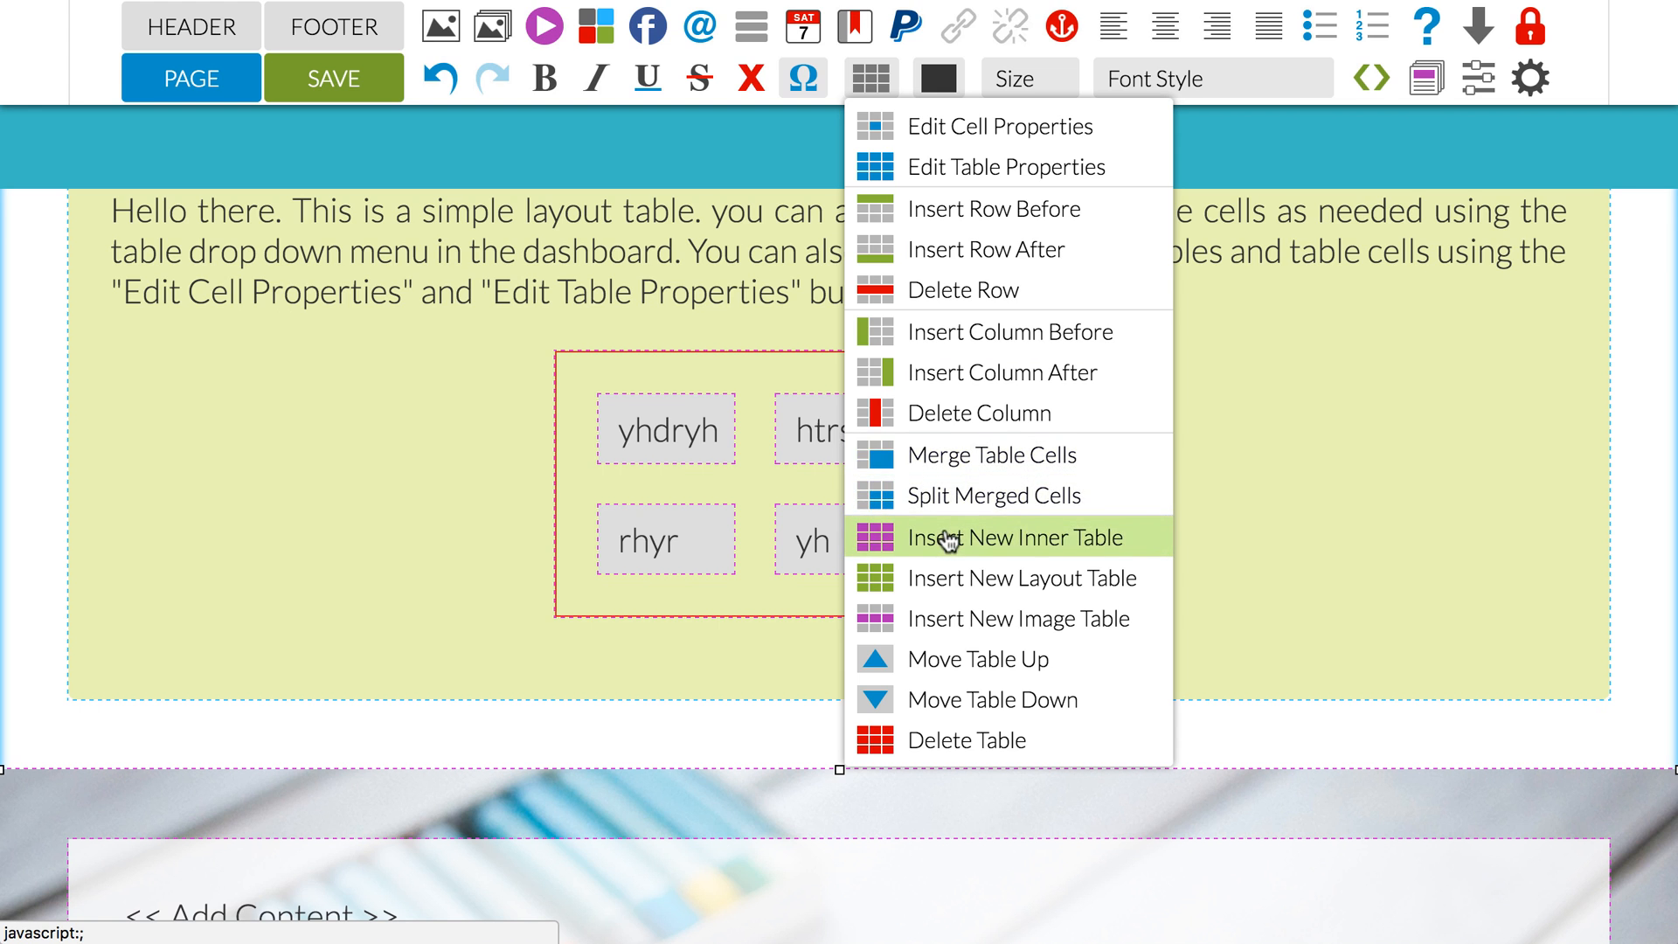
click(945, 579)
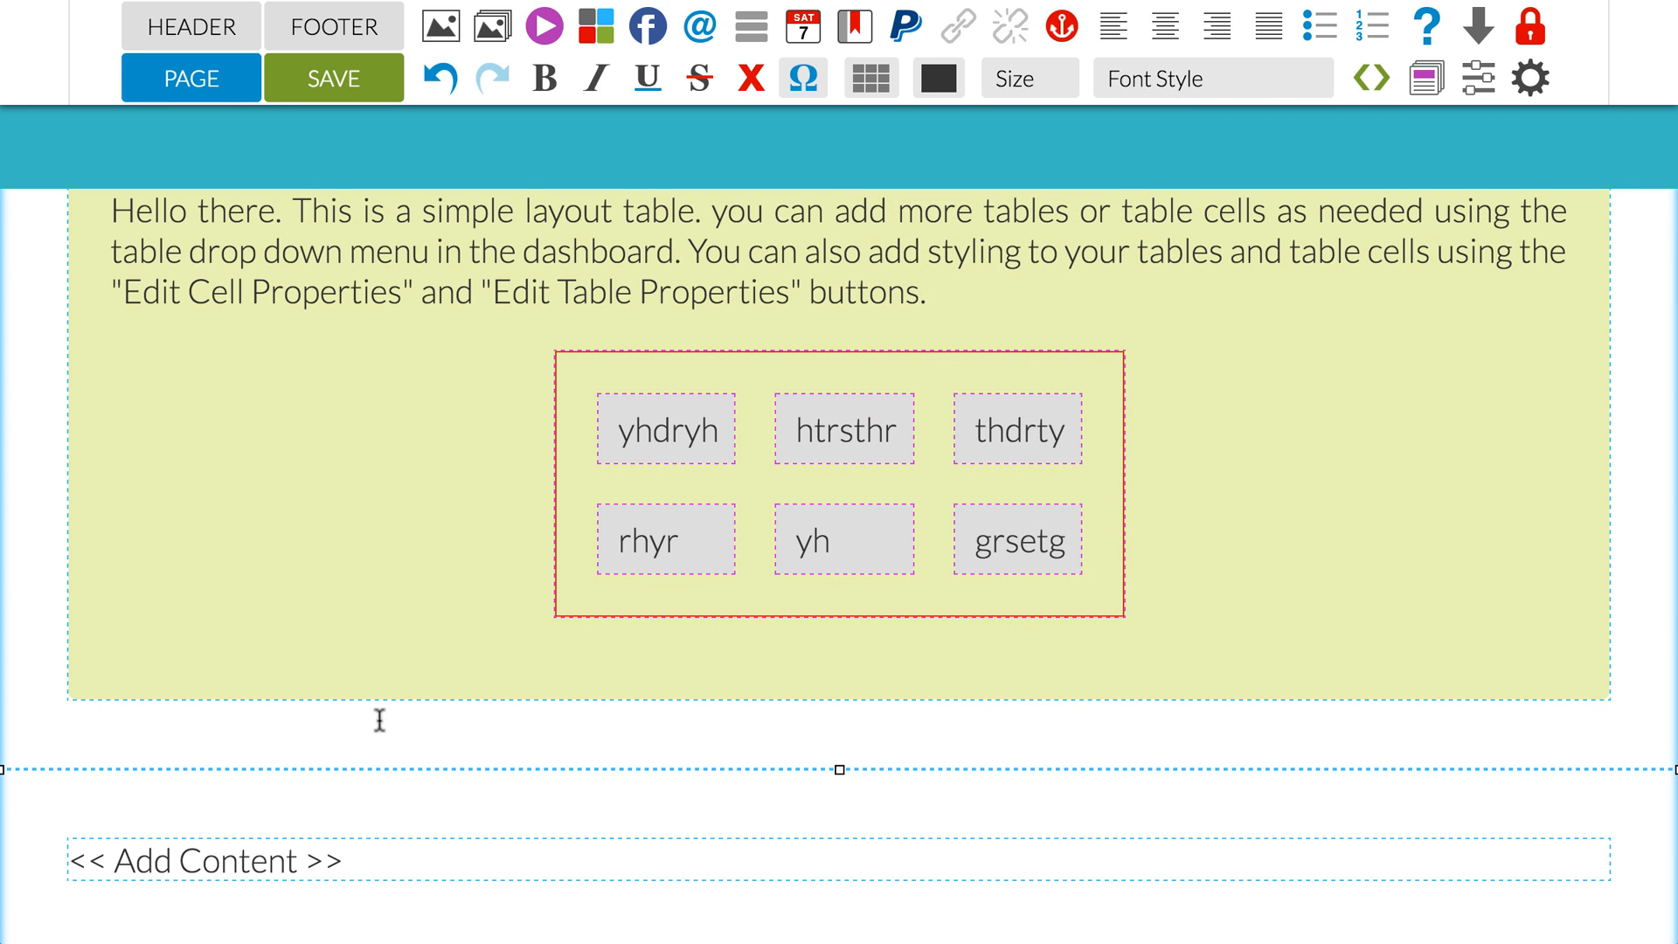
Step: Move the new layout table up to the top of the page content and back down below the image table
scroll(394, 705, down, 2)
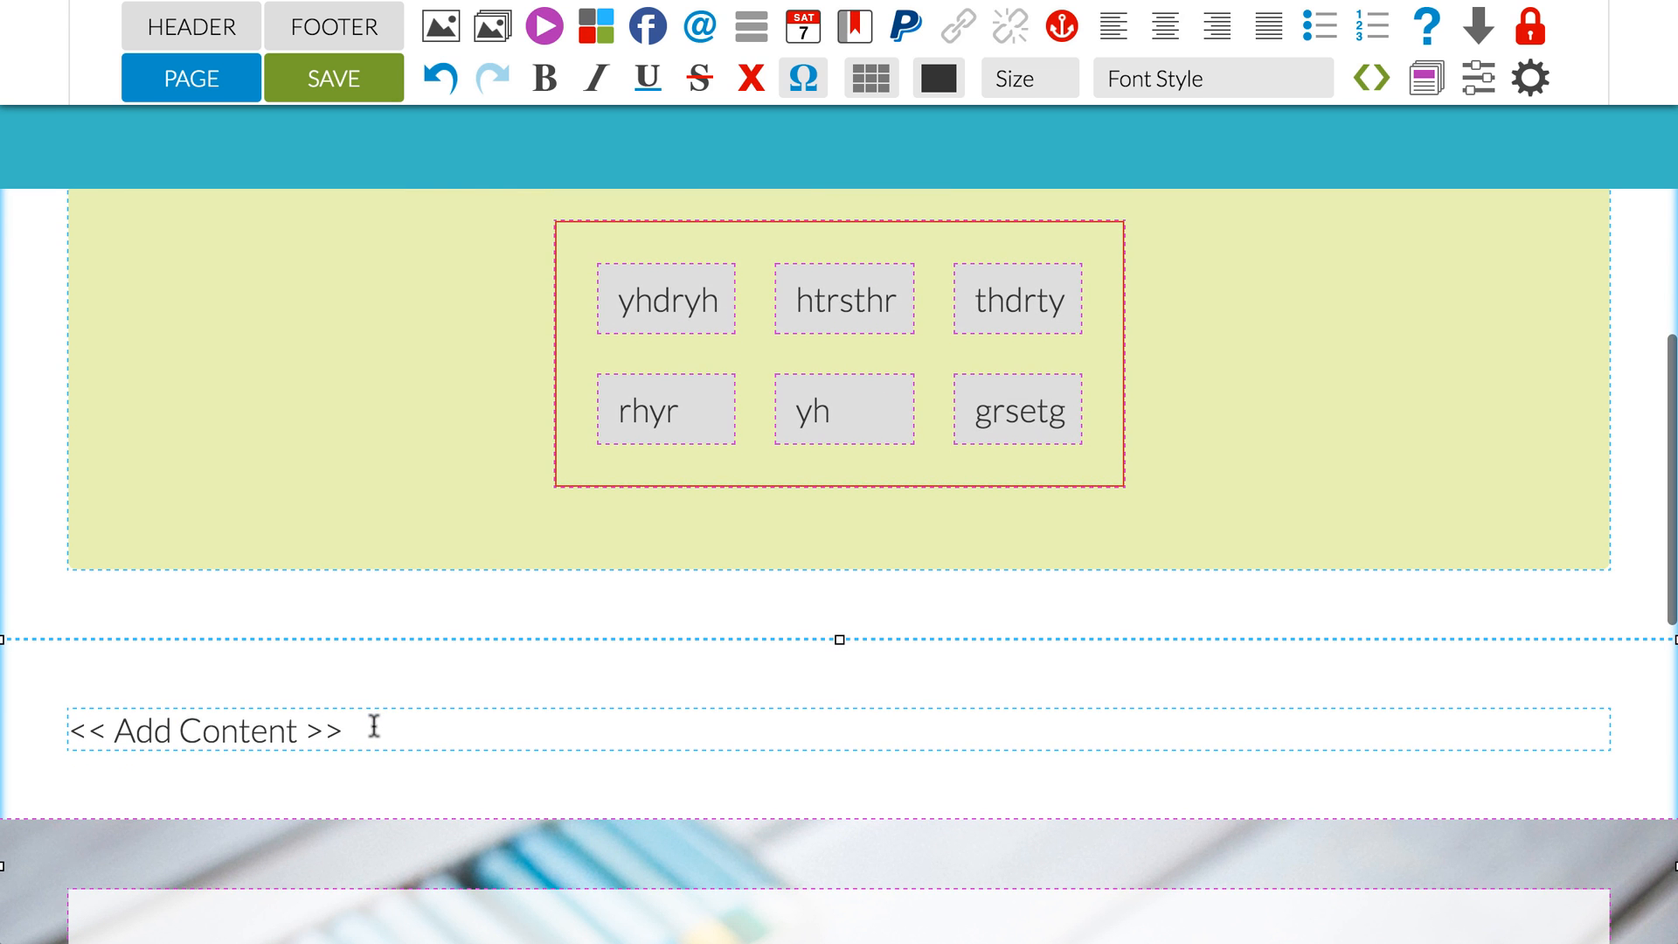
click(370, 724)
click(871, 78)
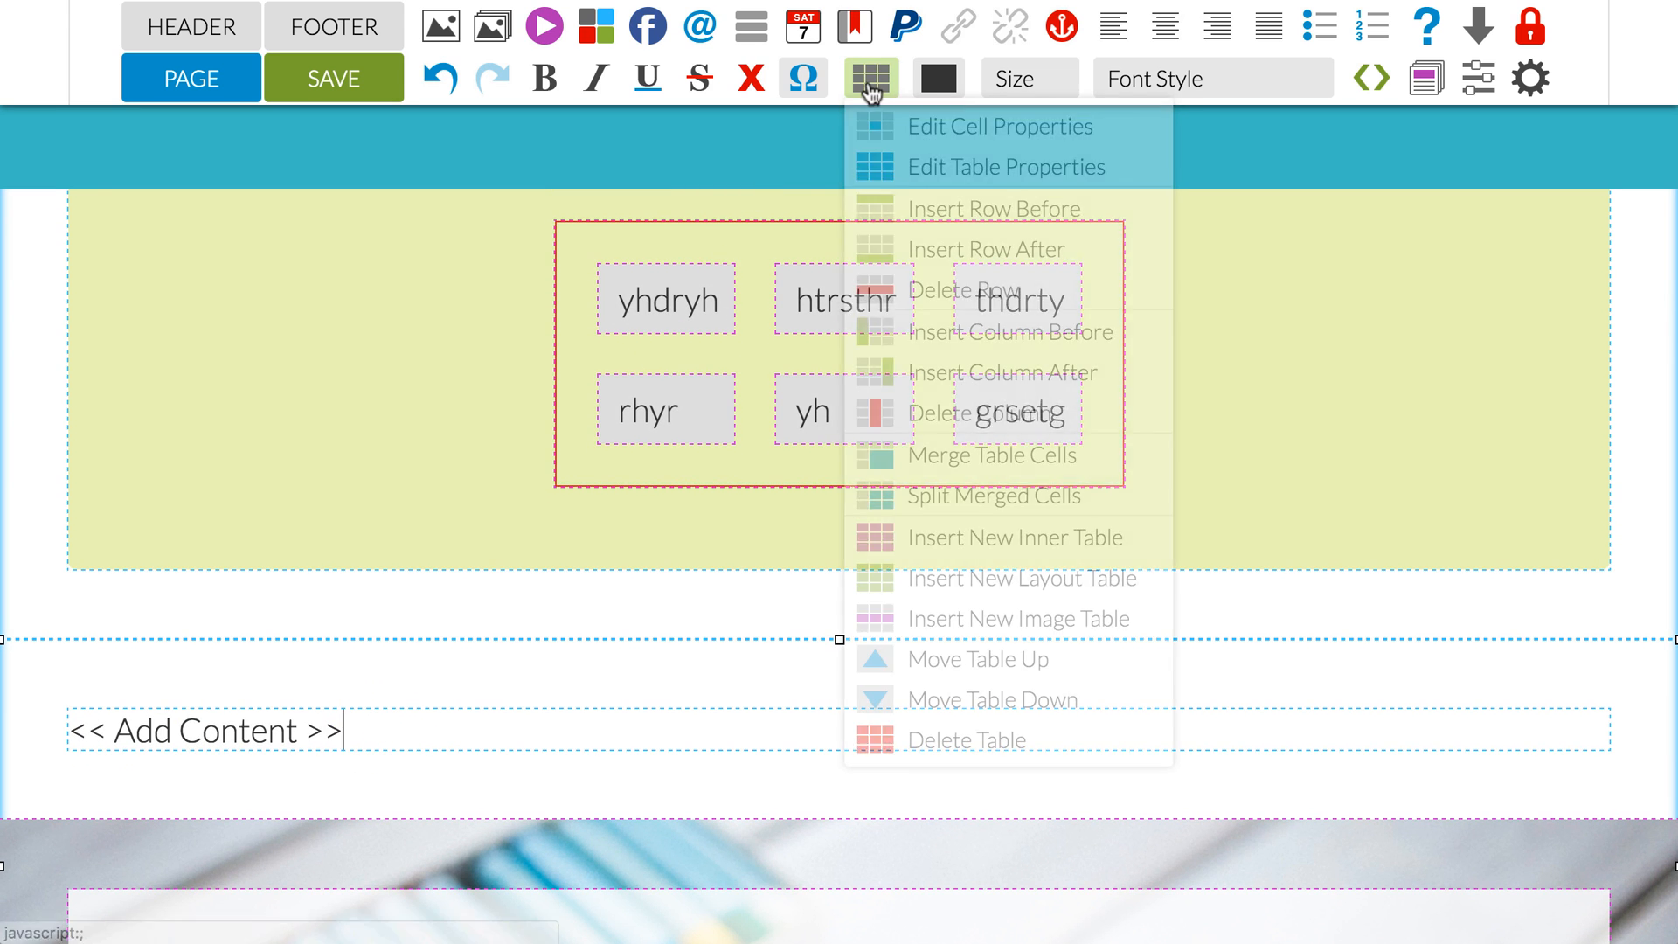
click(940, 662)
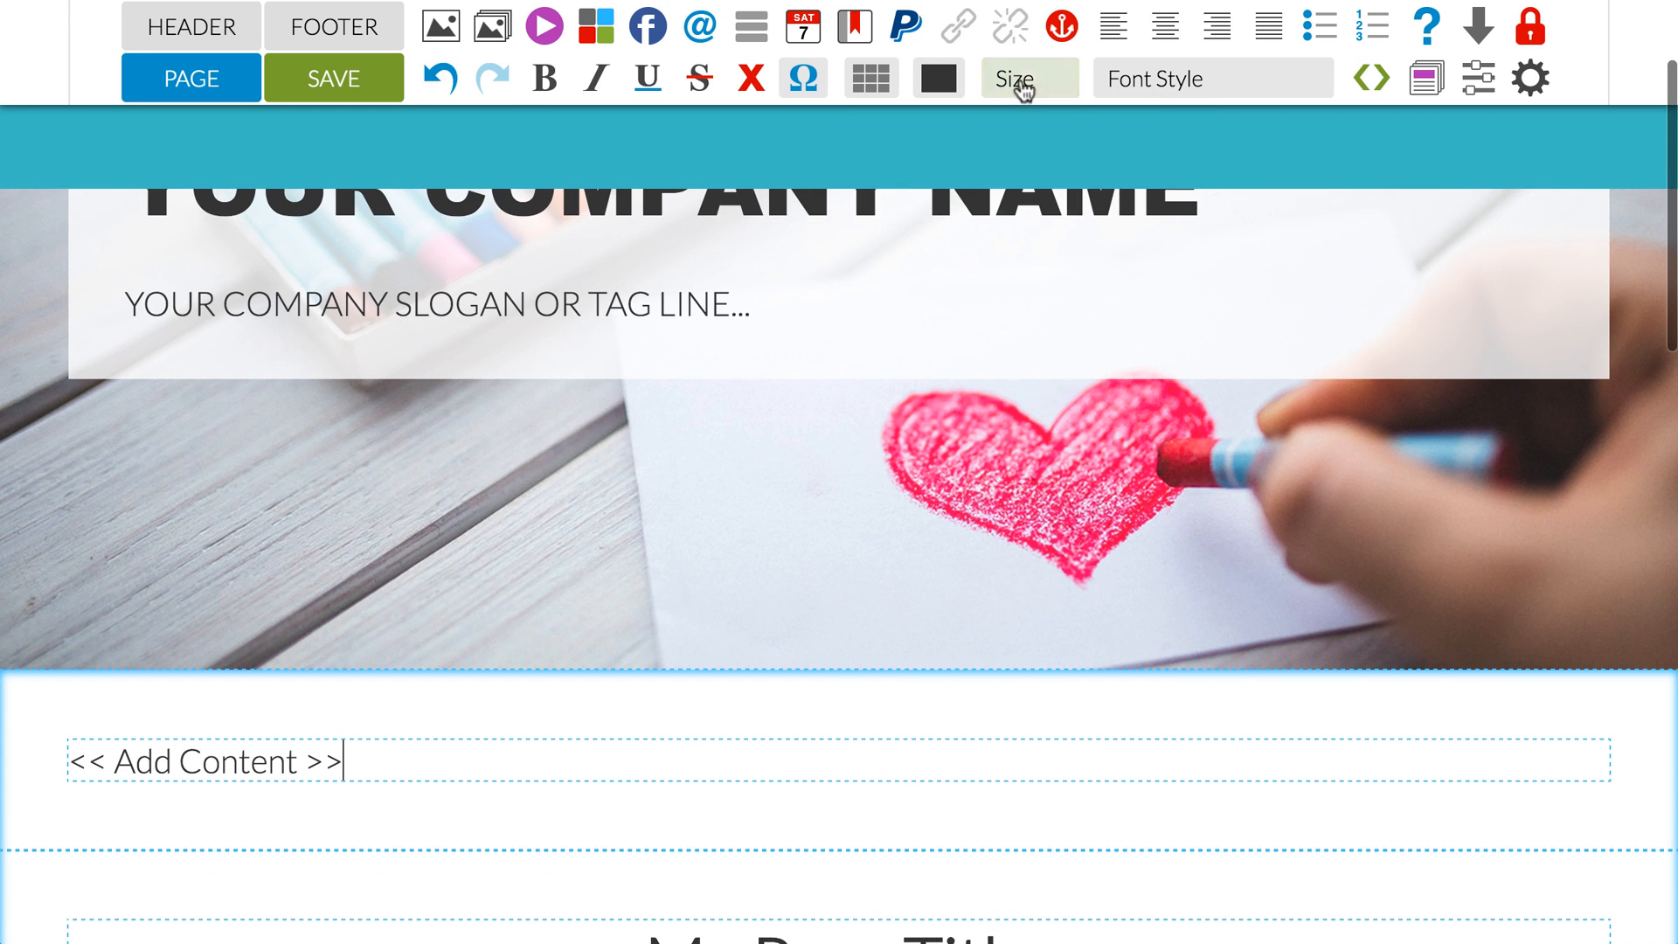
click(872, 78)
click(940, 699)
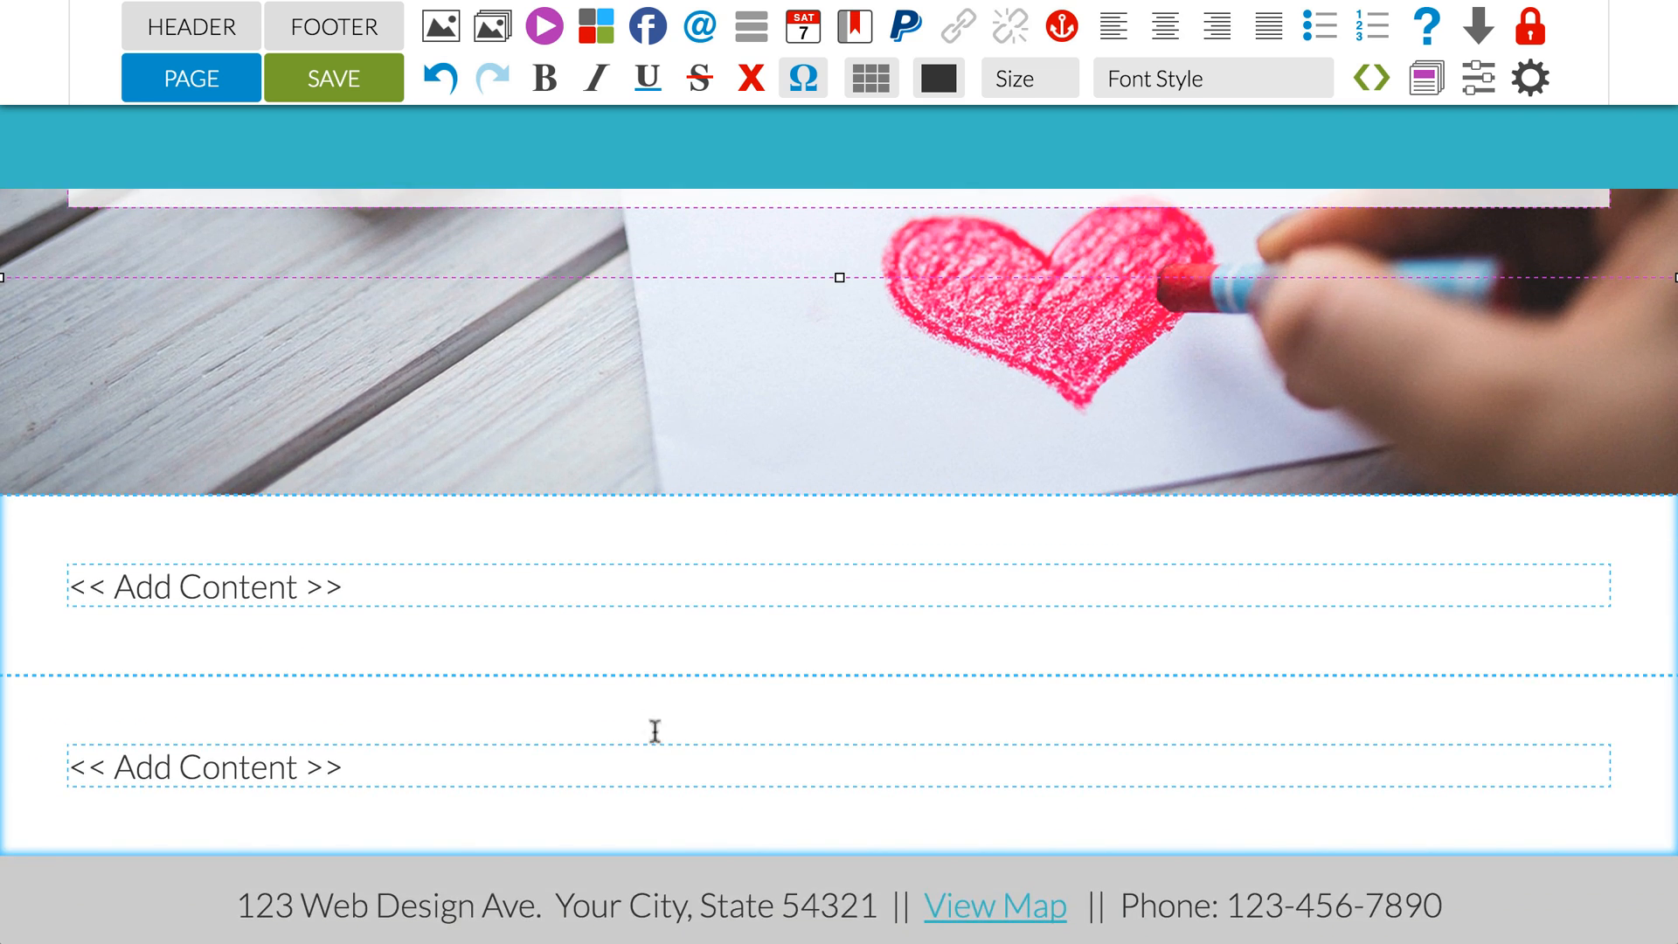
Step: Append "trsydryh" to the placeholder in the last layout table and move that table up one position
click(659, 760)
text(trsydryh)
click(643, 758)
click(872, 79)
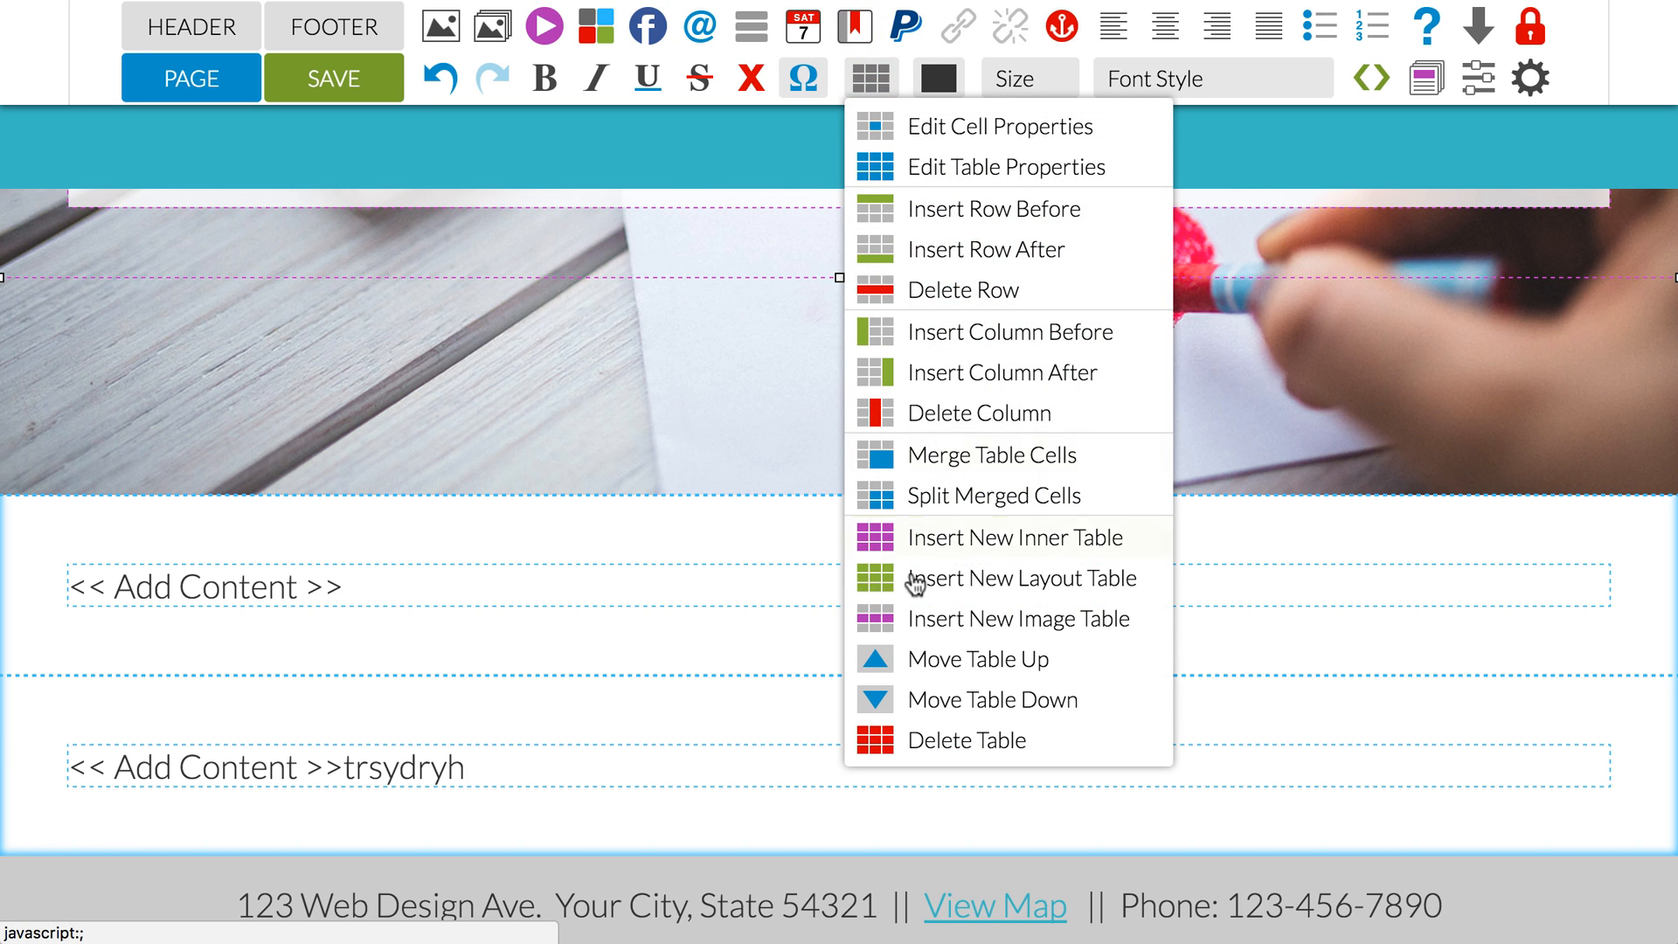
click(927, 668)
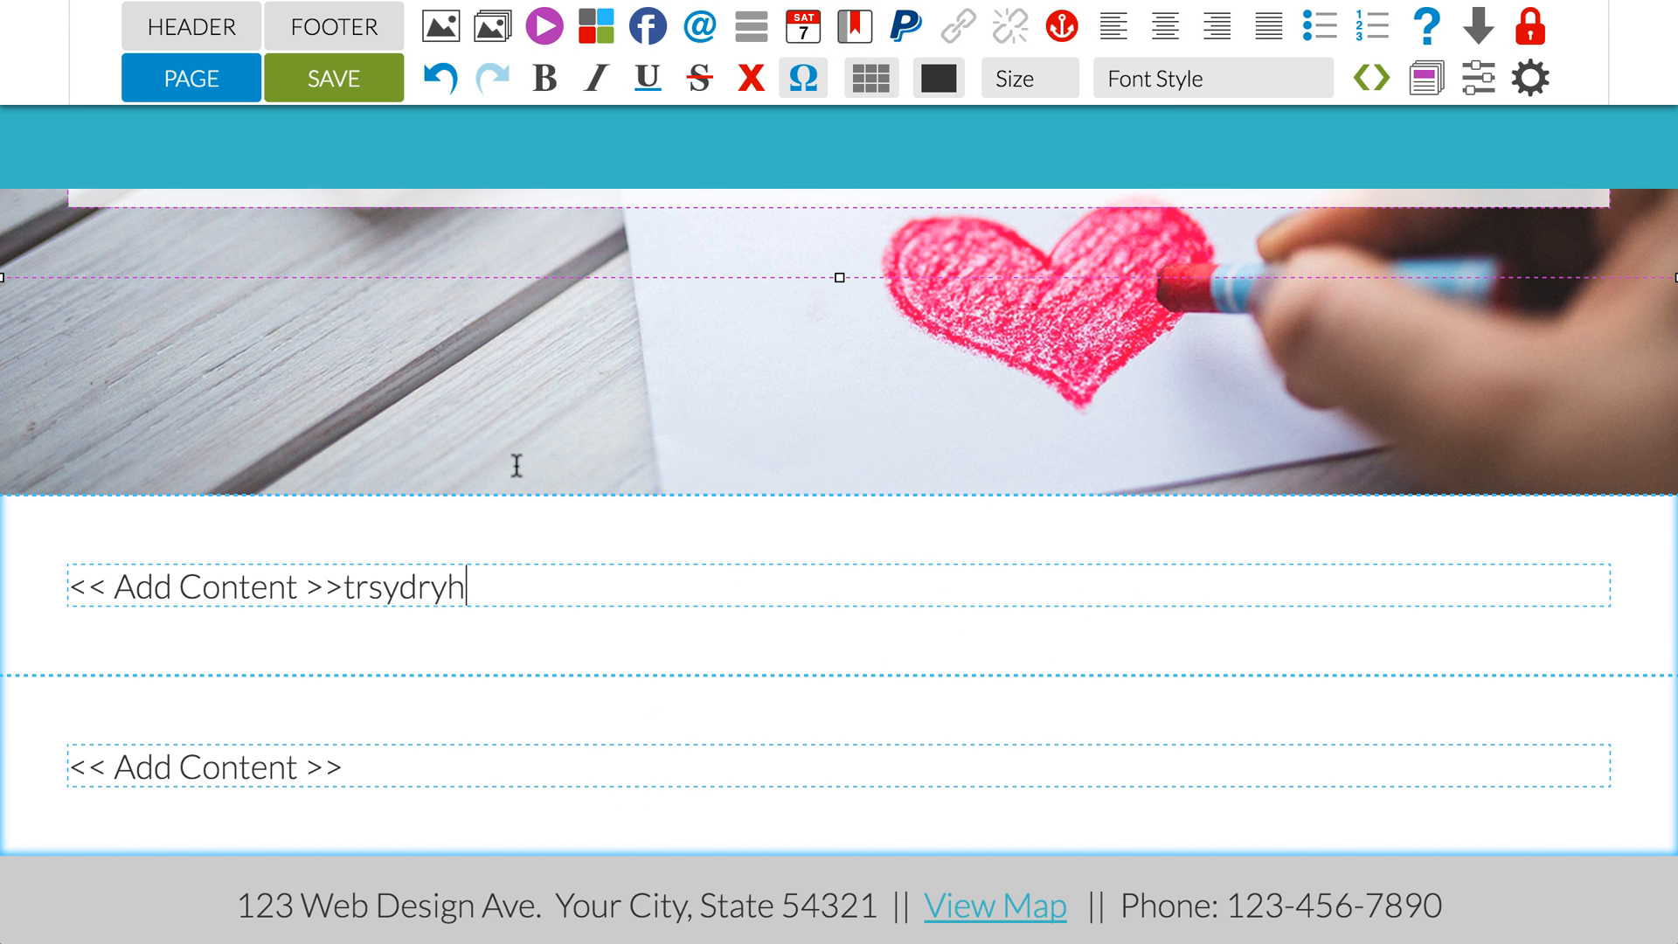